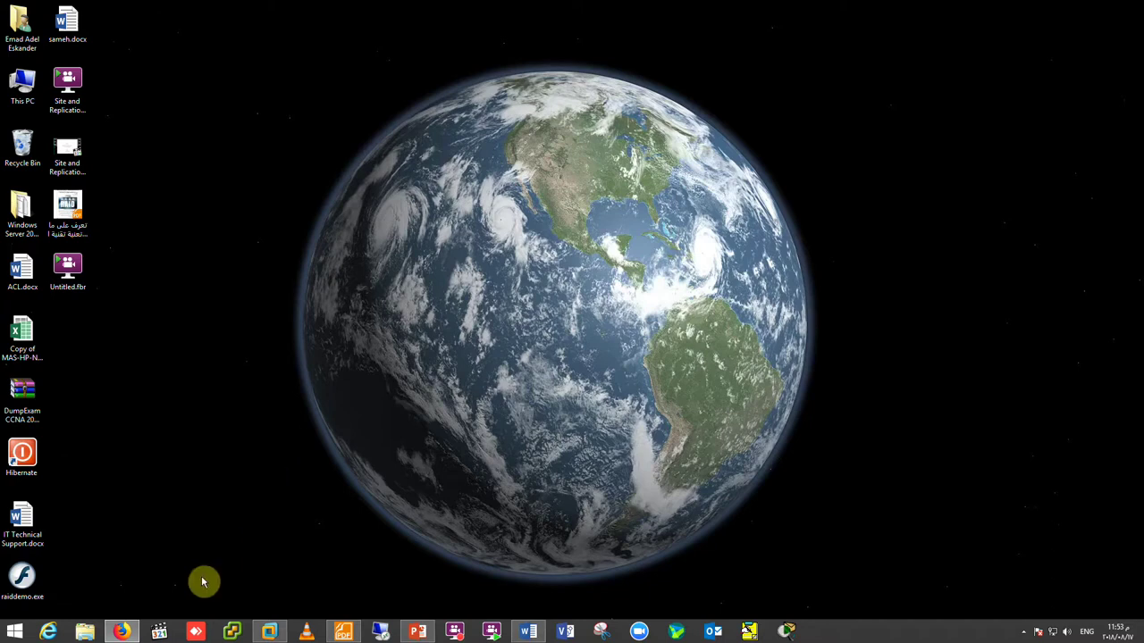
# - Bring Firefox back, collapse the Account tree, and show the Groups list with wheel, daemon and operator
pyautogui.click(122, 632)
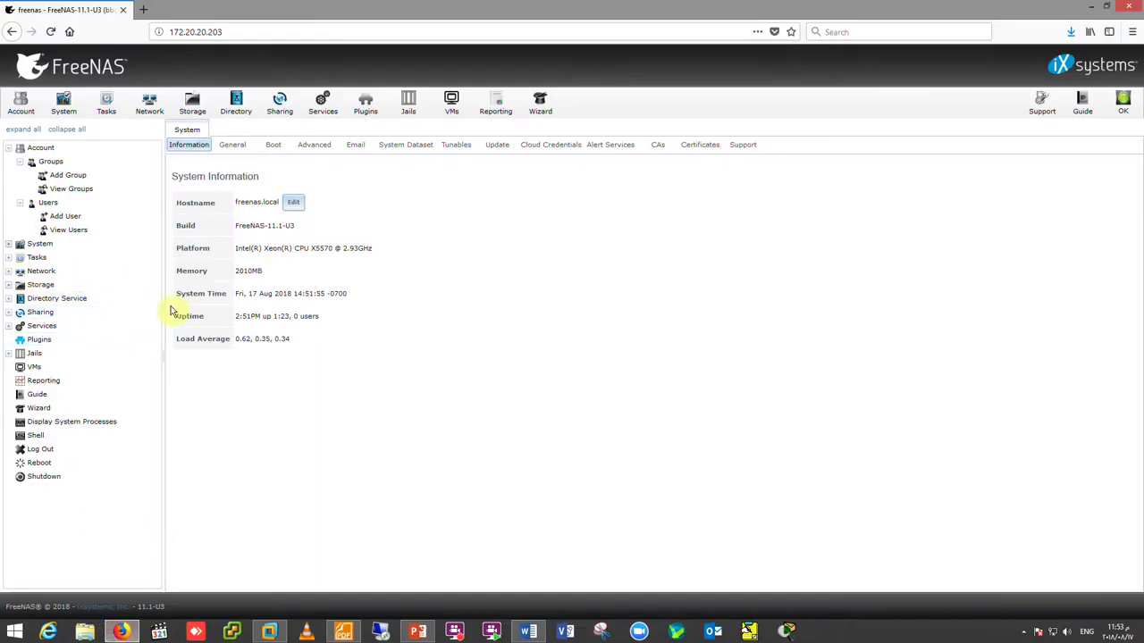
pyautogui.click(15, 207)
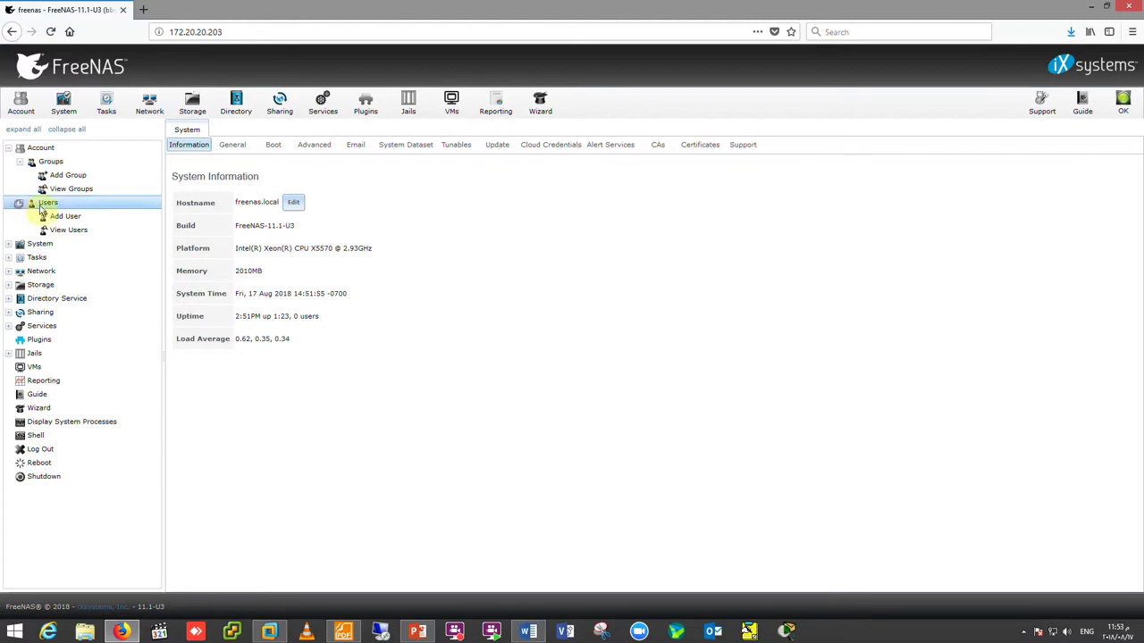
pyautogui.click(14, 157)
pyautogui.click(10, 149)
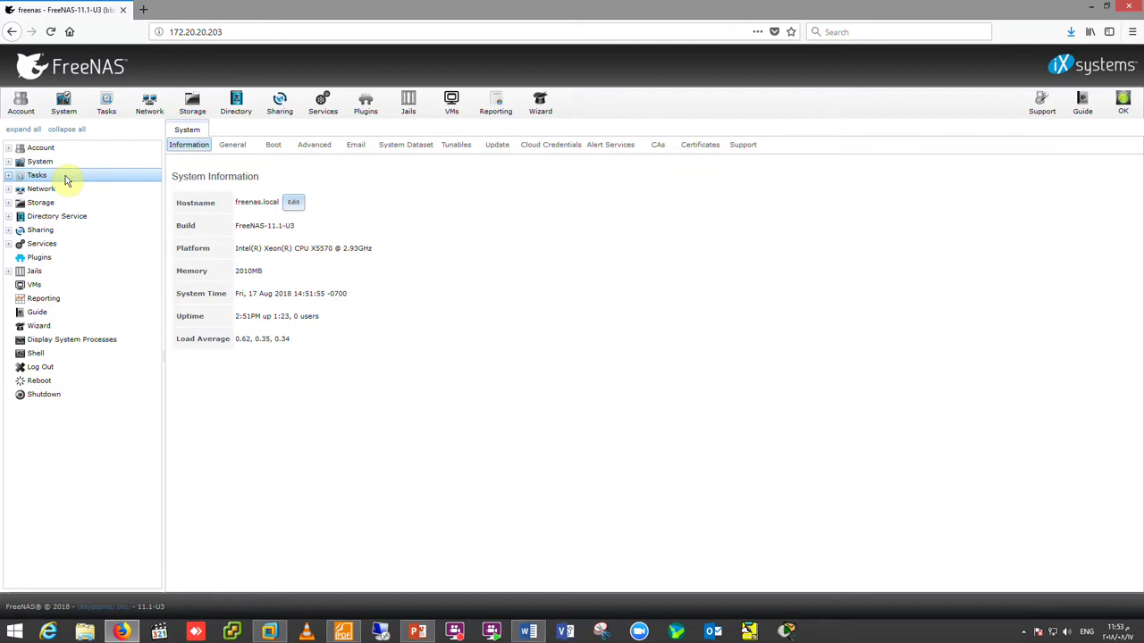
pyautogui.click(21, 105)
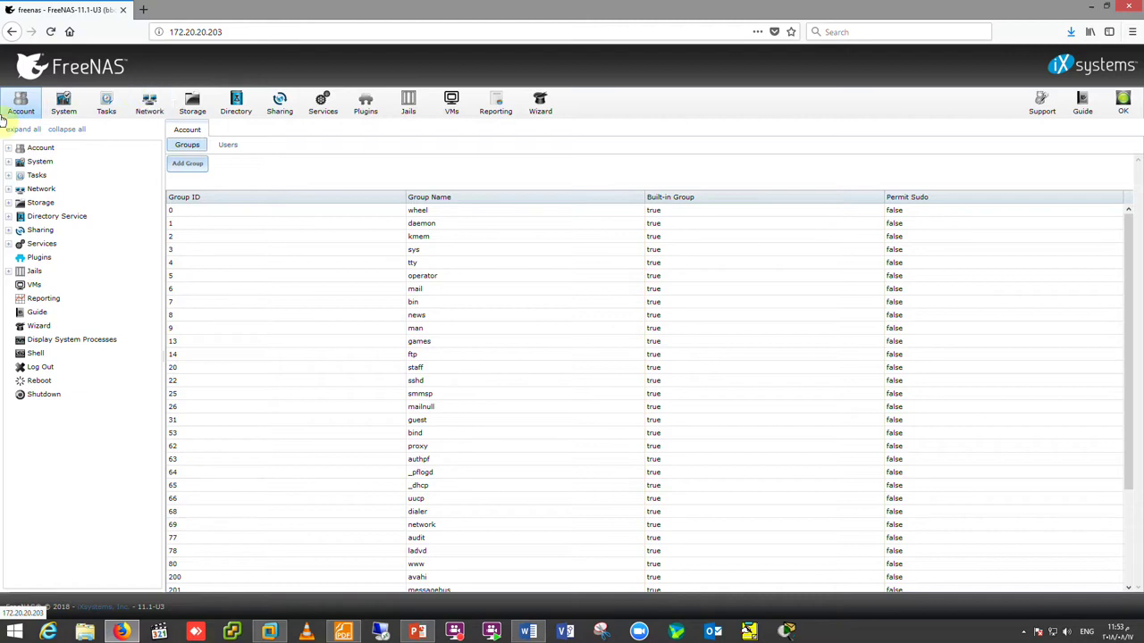
# - Expand Account, Groups and Users in the tree and start Add Group with Group ID 1000
pyautogui.click(10, 149)
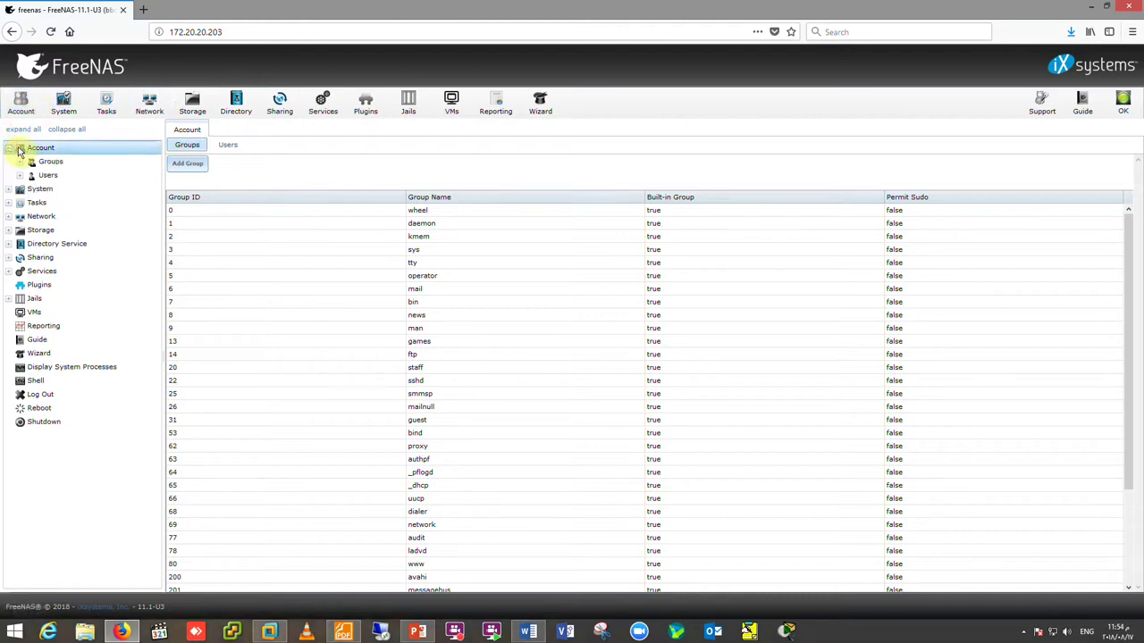
pyautogui.click(44, 164)
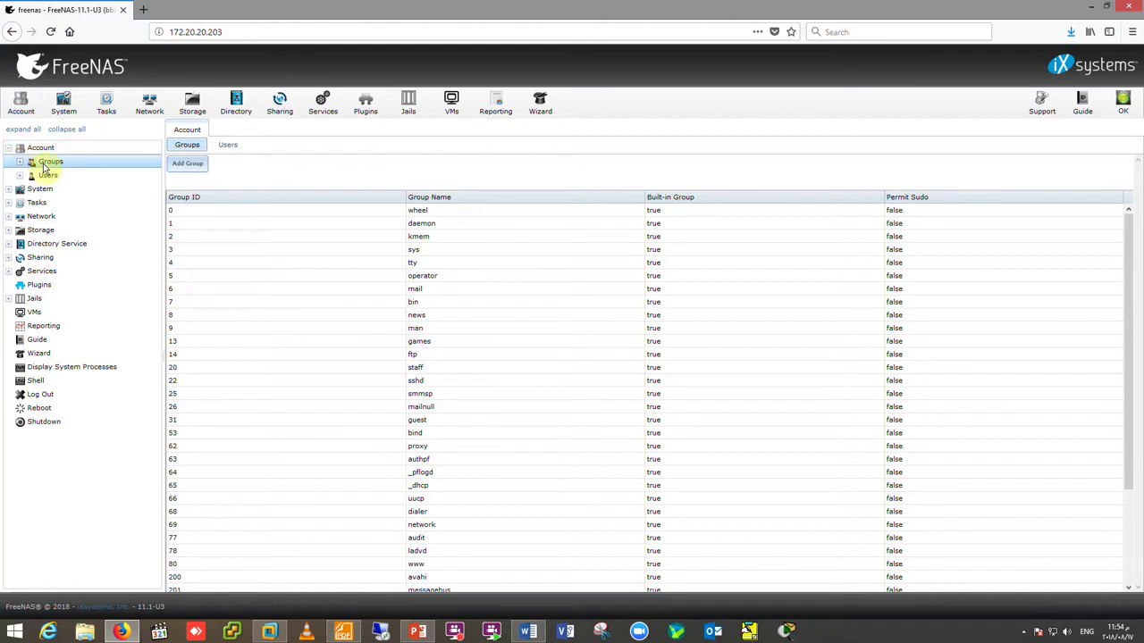
pyautogui.click(20, 176)
pyautogui.click(21, 164)
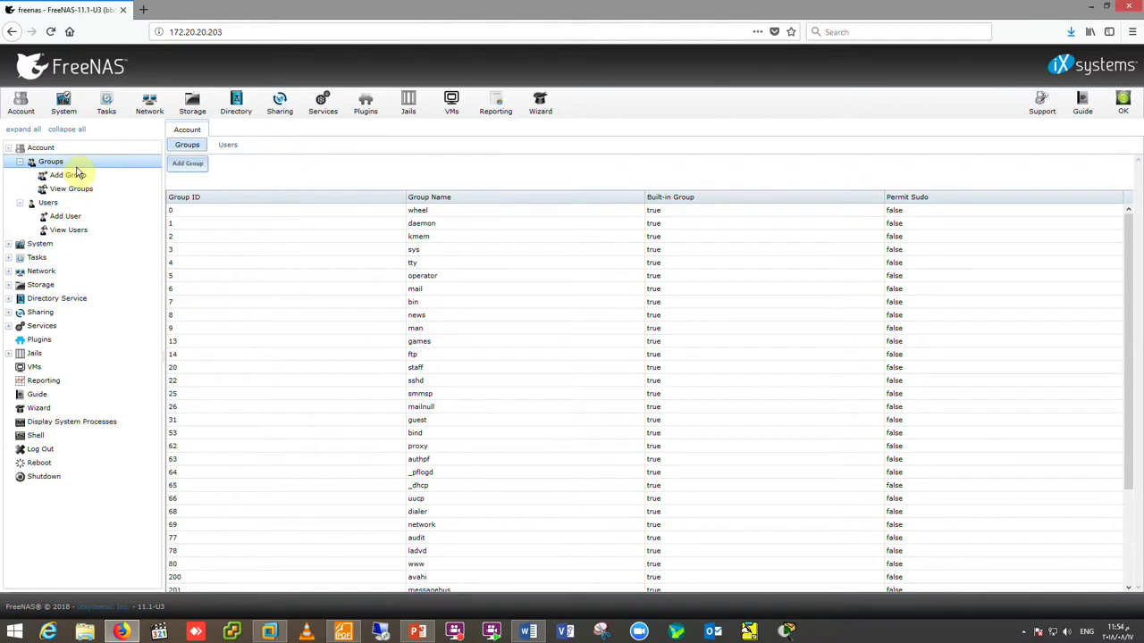
pyautogui.click(75, 176)
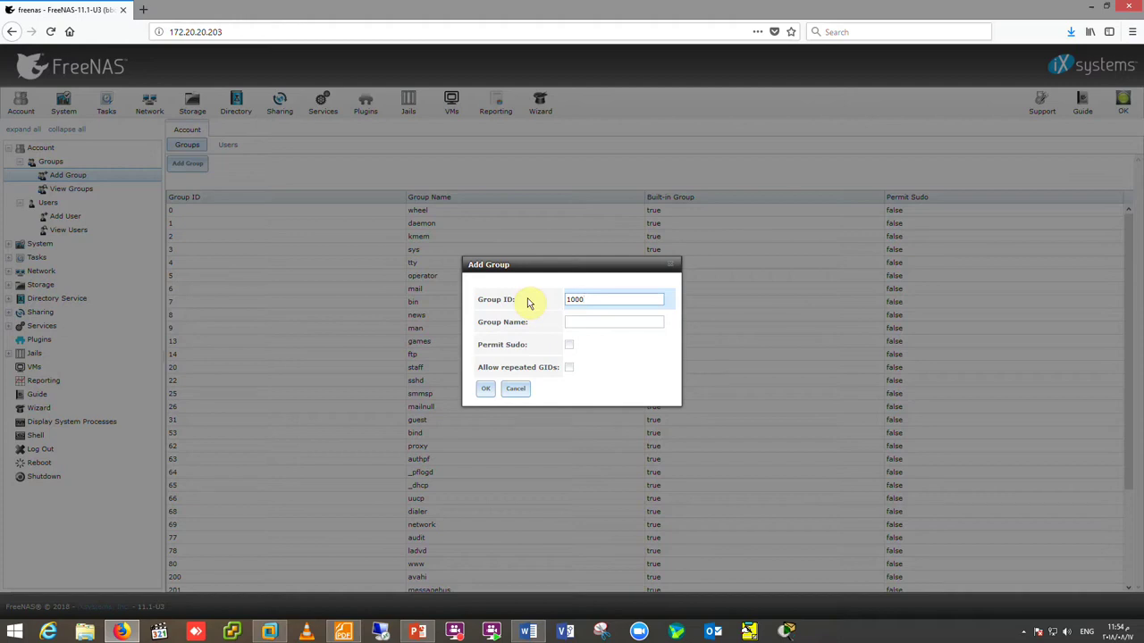
# - Create the group 'IT' with Group ID 1000
pyautogui.click(549, 320)
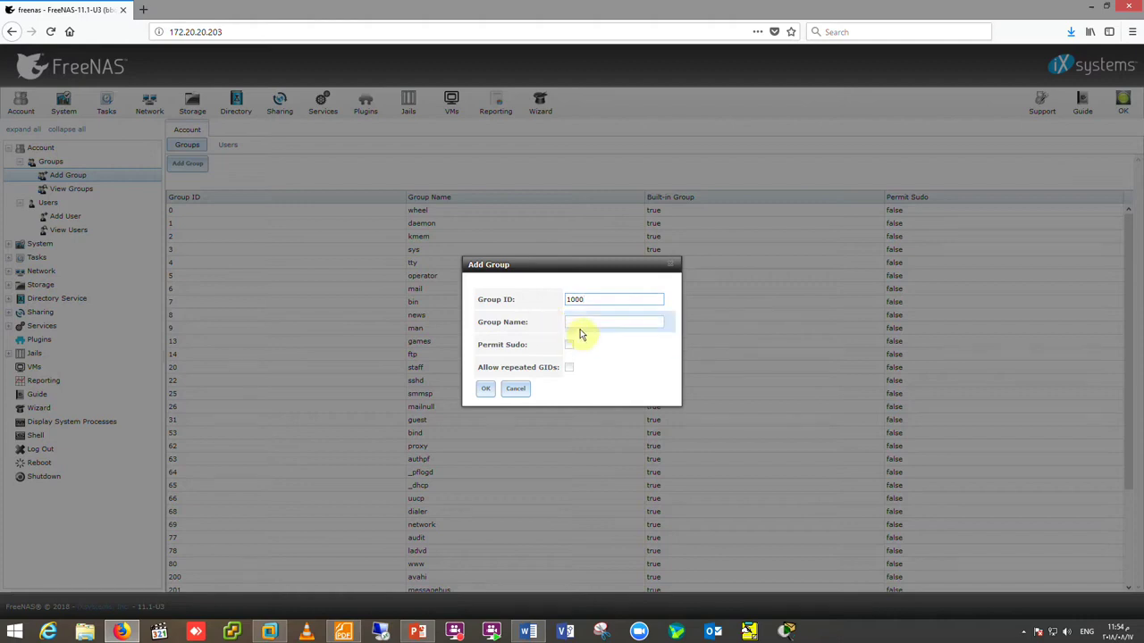
pyautogui.write('IT')
pyautogui.click(486, 388)
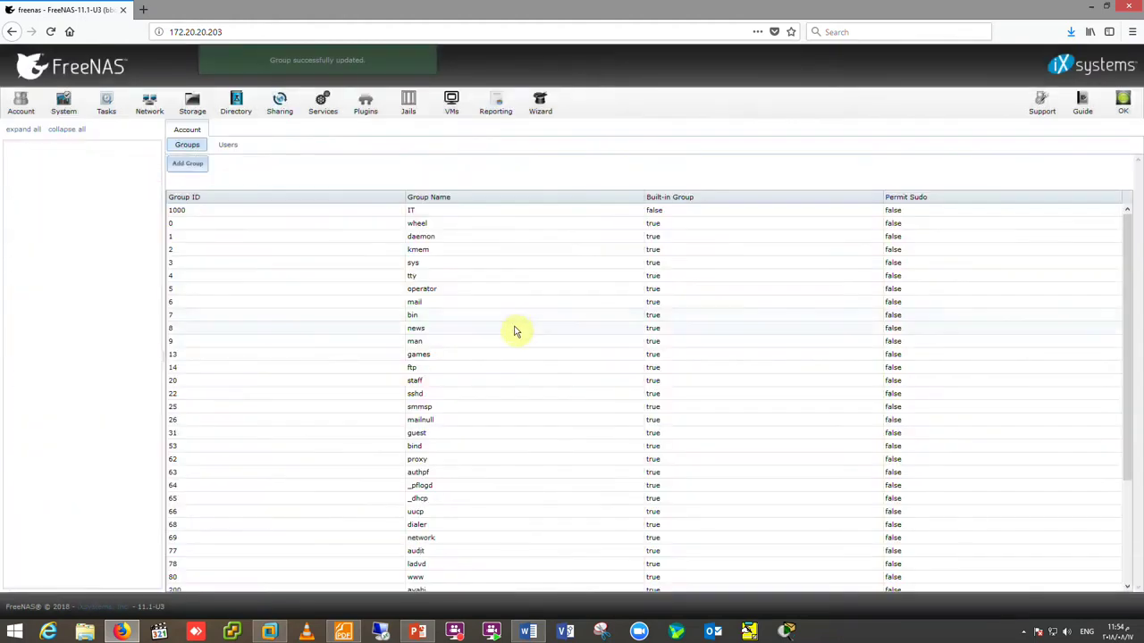
pyautogui.click(371, 215)
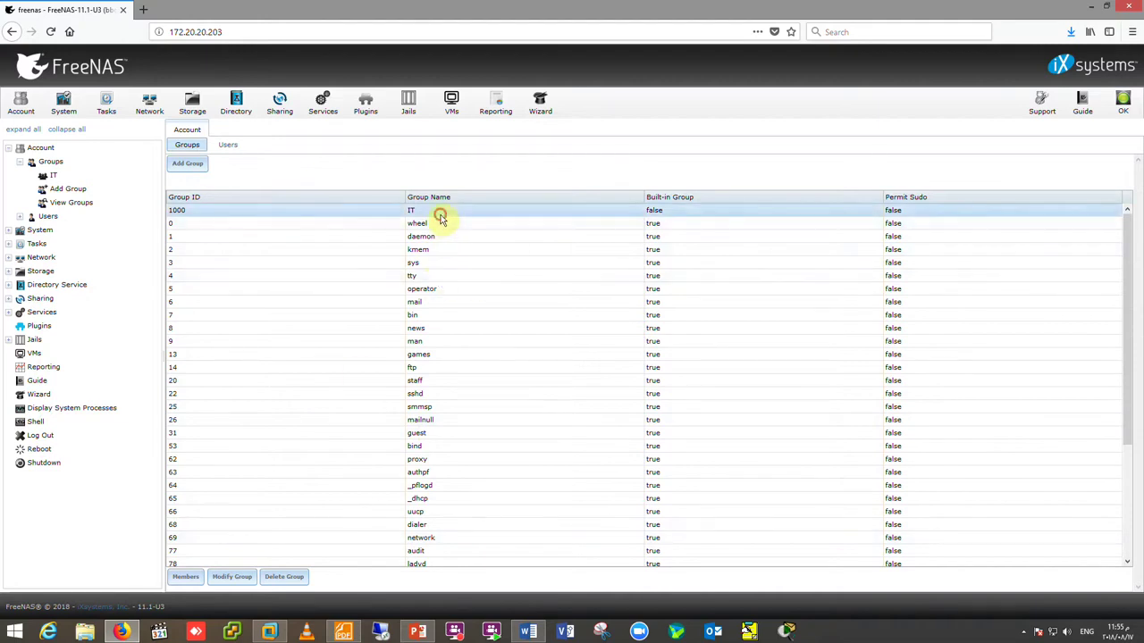
pyautogui.click(230, 577)
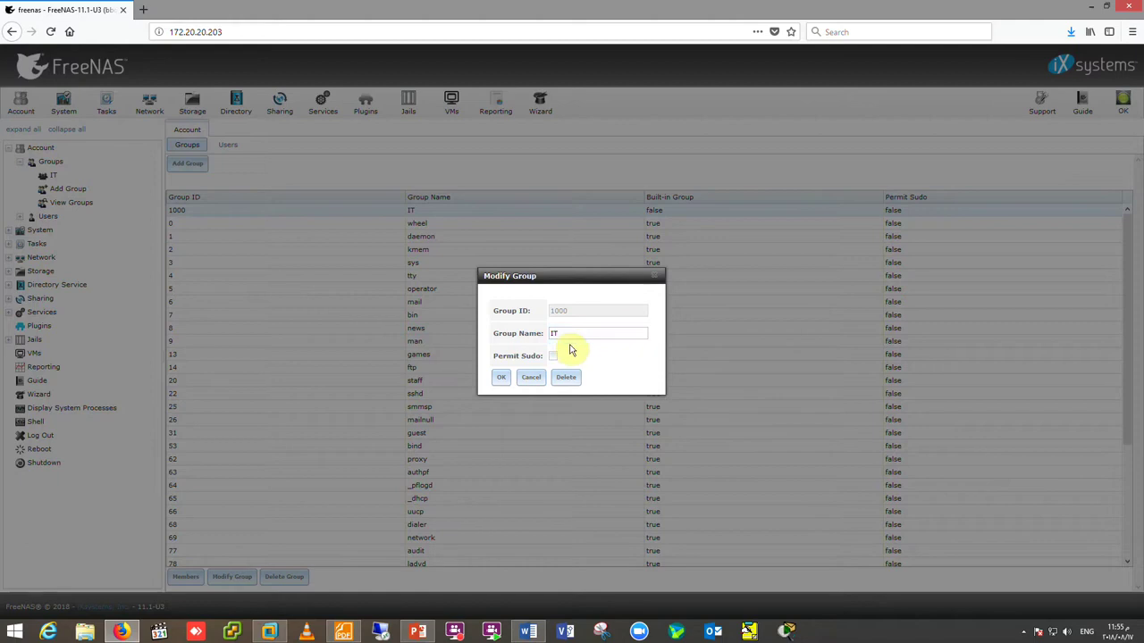
pyautogui.click(531, 377)
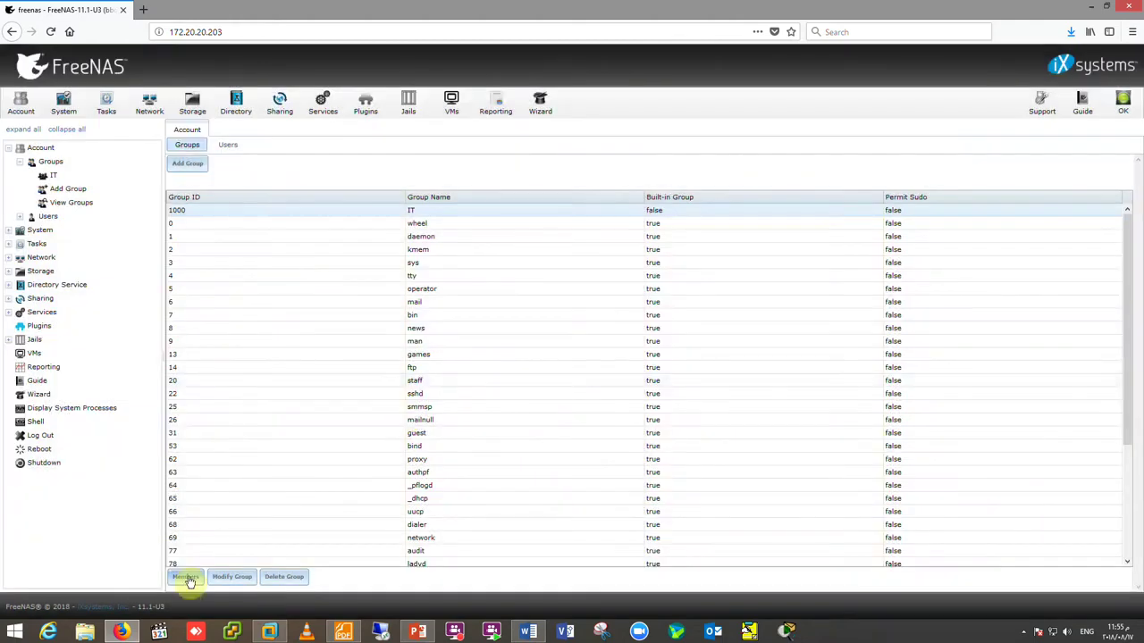
pyautogui.click(185, 577)
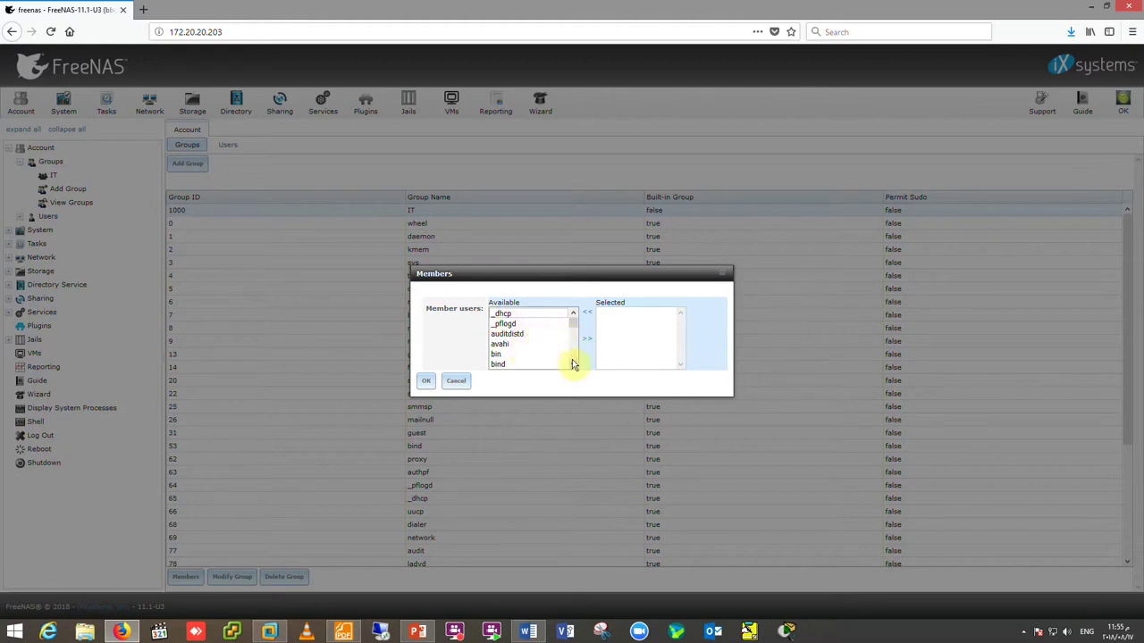
pyautogui.scroll(-2, 575, 365)
pyautogui.scroll(-5, 576, 367)
pyautogui.click(574, 365)
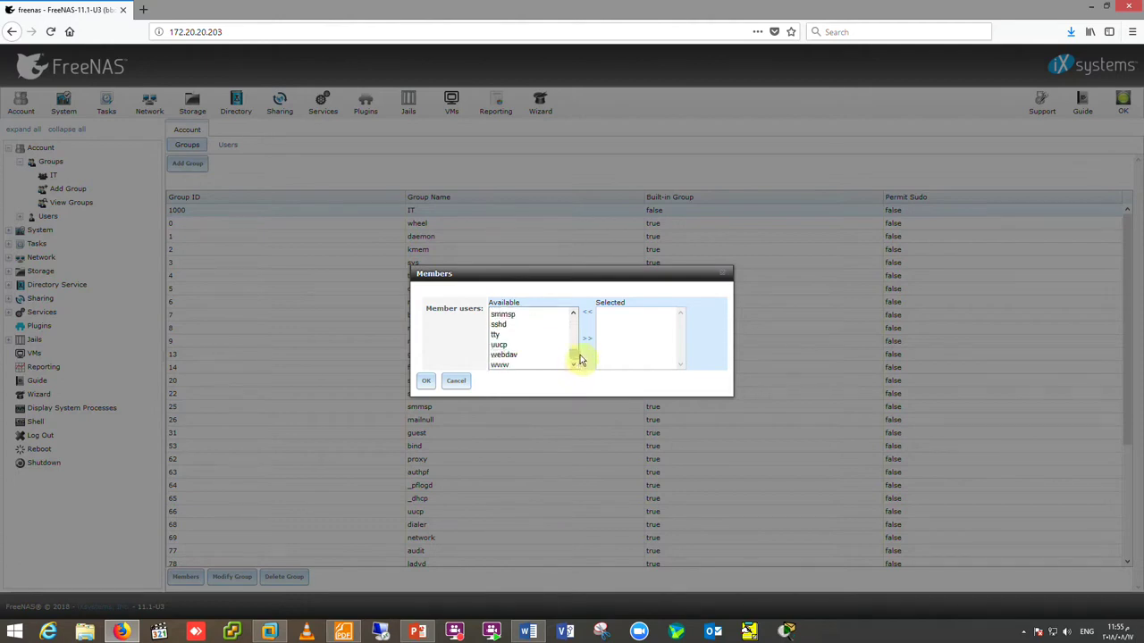
pyautogui.click(509, 365)
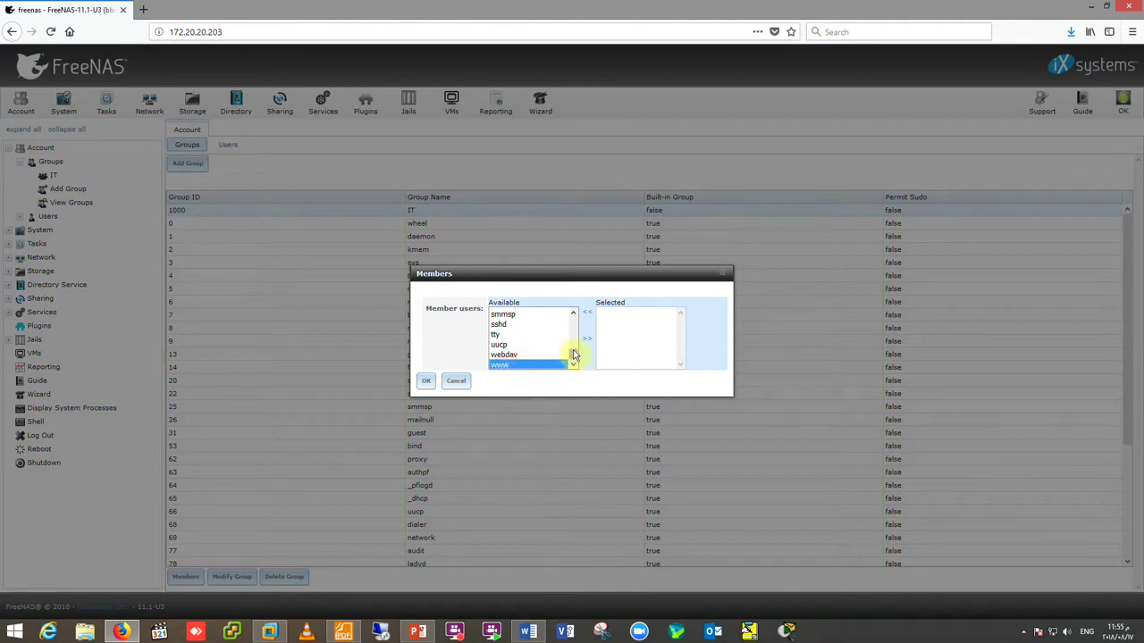
pyautogui.moveTo(575, 358); pyautogui.dragTo(574, 323)
pyautogui.click(501, 335)
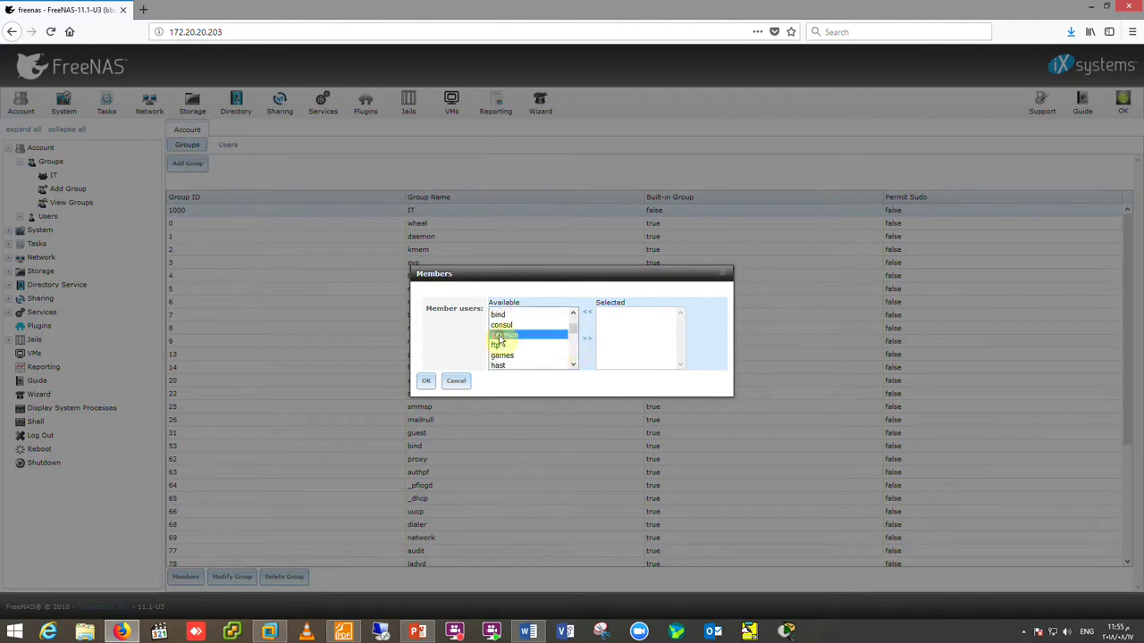
pyautogui.press('Down')
pyautogui.press('Down')
pyautogui.press('Down')
pyautogui.press('Down')
pyautogui.press('Down')
pyautogui.press('Down')
pyautogui.press('Down')
pyautogui.press('Down')
pyautogui.press('Down')
pyautogui.press('Down')
pyautogui.press('Down')
pyautogui.press('Down')
pyautogui.press('Down')
pyautogui.press('Down')
pyautogui.press('Down')
pyautogui.press('Down')
pyautogui.press('Down')
pyautogui.press('Down')
pyautogui.press('Down')
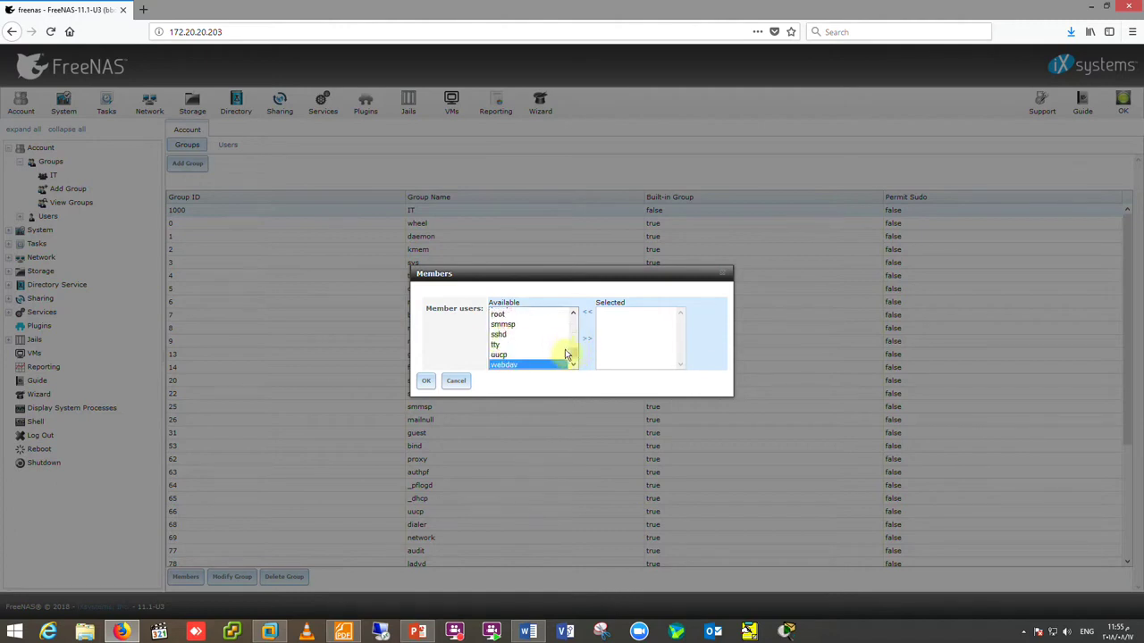
pyautogui.click(569, 355)
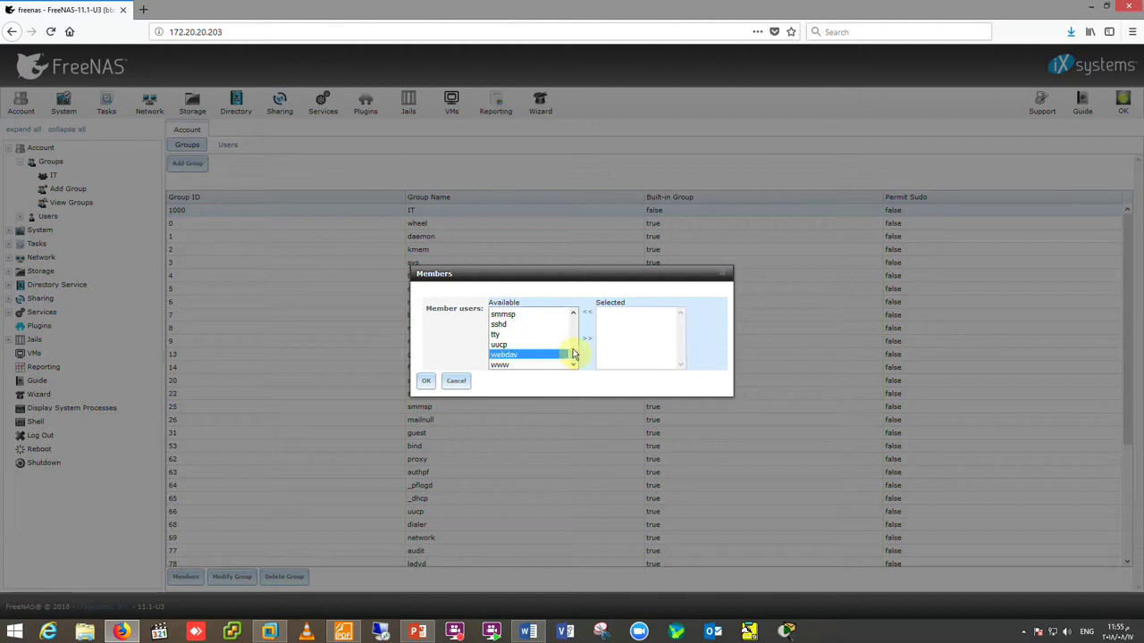
pyautogui.scroll(1, 575, 344)
pyautogui.moveTo(576, 339); pyautogui.dragTo(572, 319)
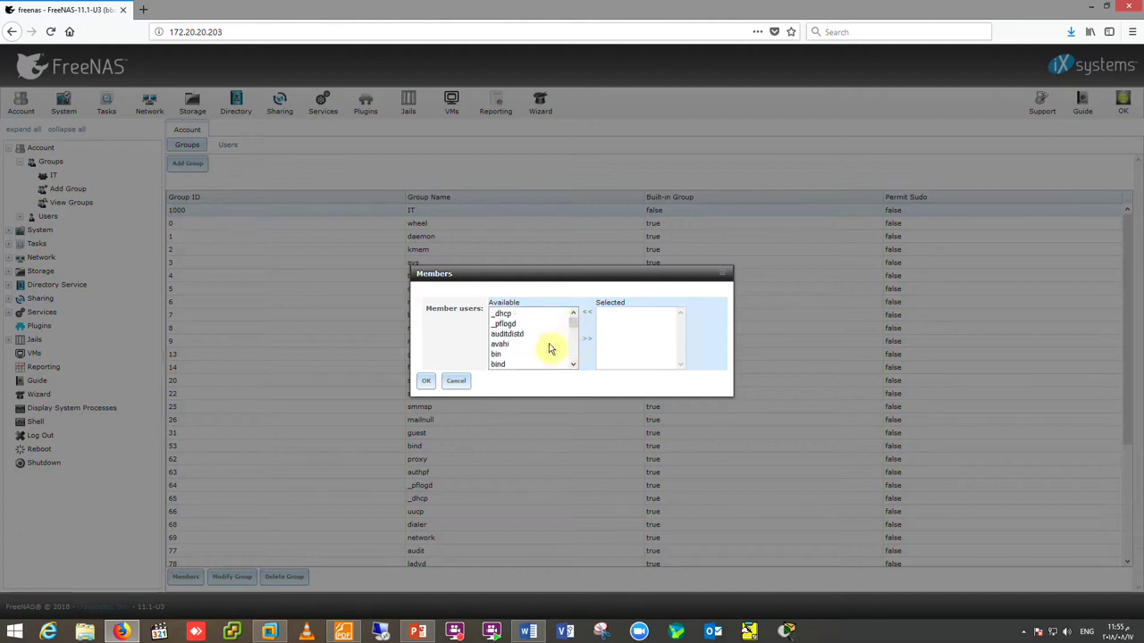
pyautogui.click(513, 314)
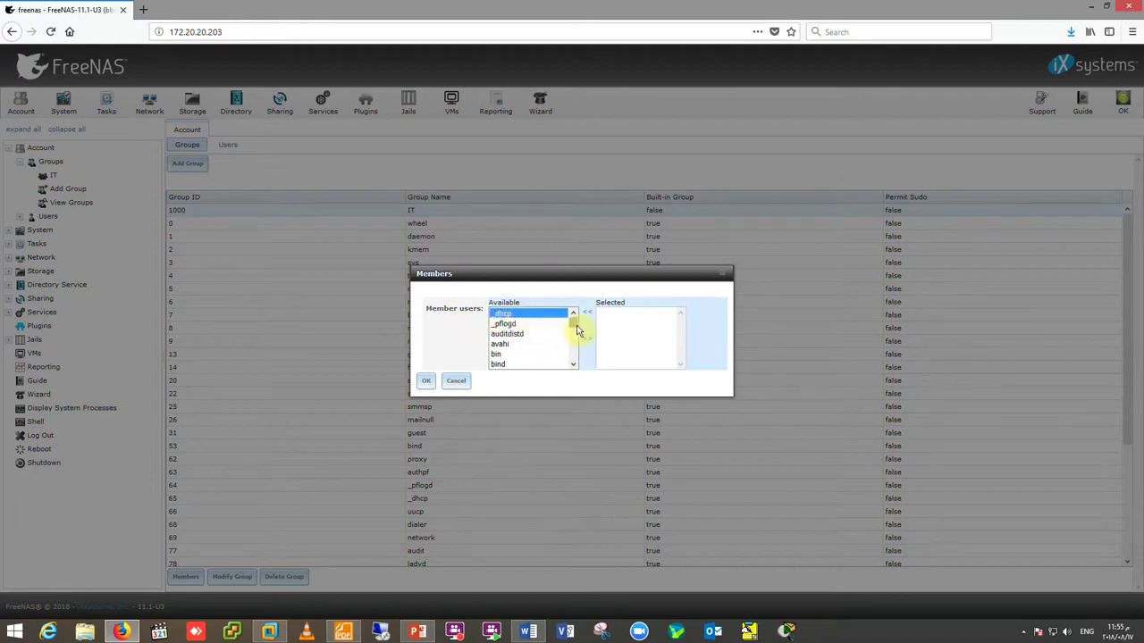
pyautogui.moveTo(577, 328); pyautogui.dragTo(577, 335)
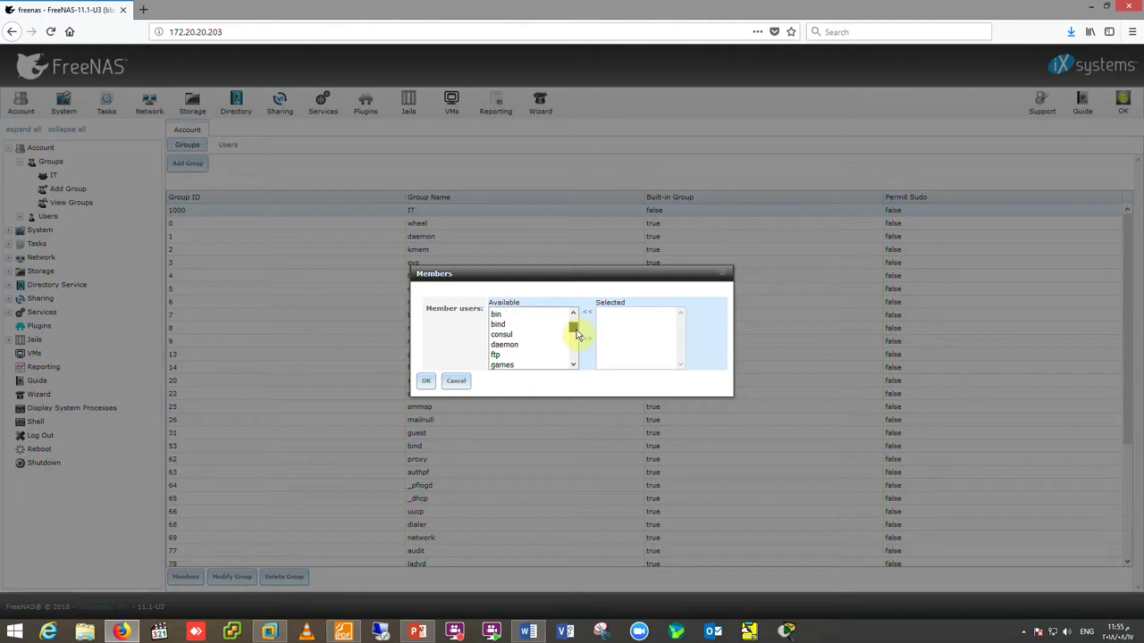
pyautogui.moveTo(578, 335); pyautogui.dragTo(580, 320)
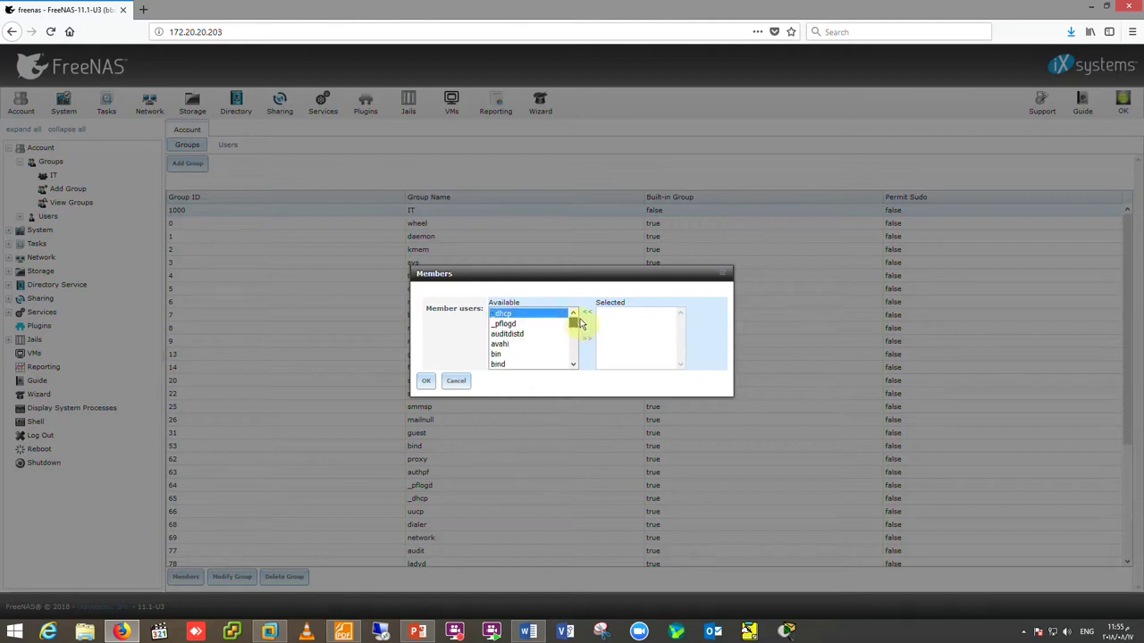
pyautogui.click(456, 381)
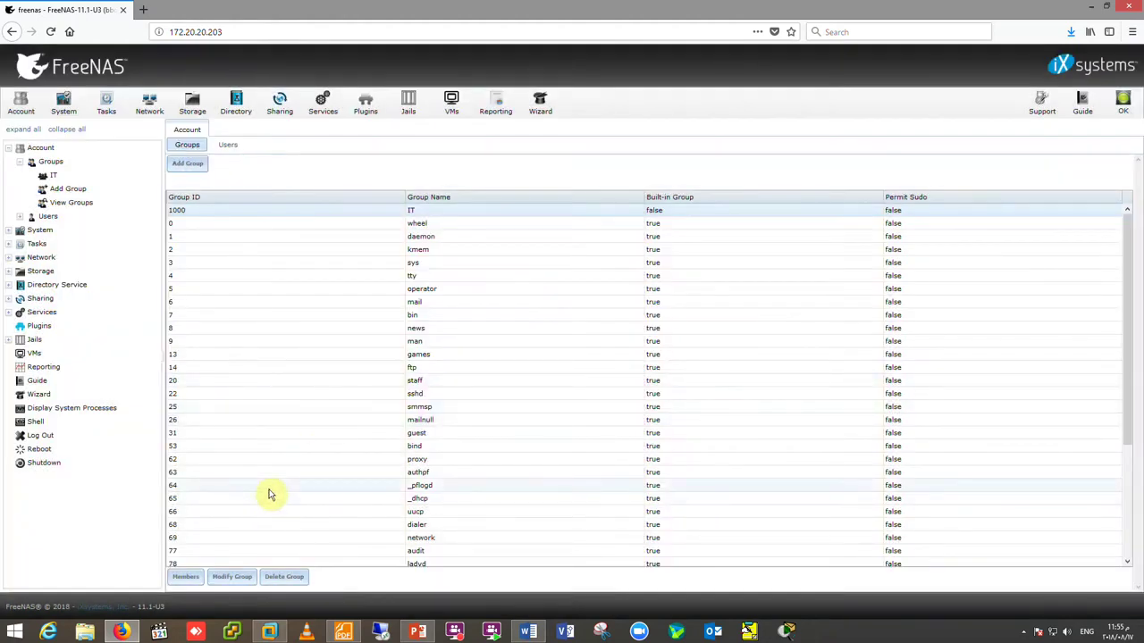
# - Cancel a reopened Add Group form, then start Add User with User ID 1000 proposed
pyautogui.click(73, 189)
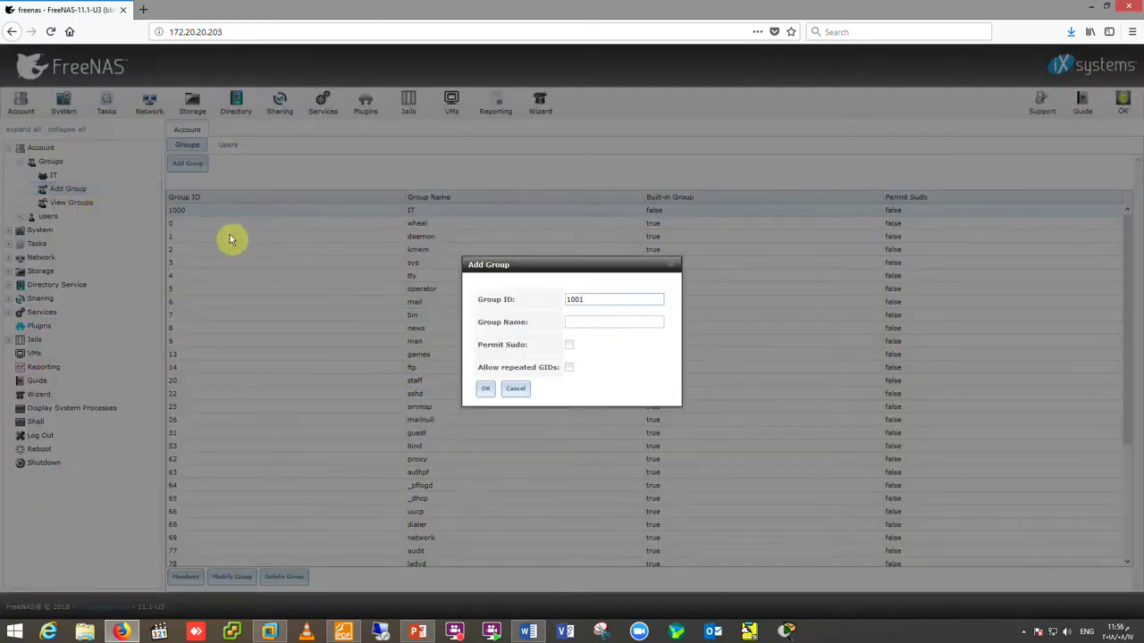
pyautogui.click(515, 389)
pyautogui.click(31, 218)
pyautogui.click(63, 230)
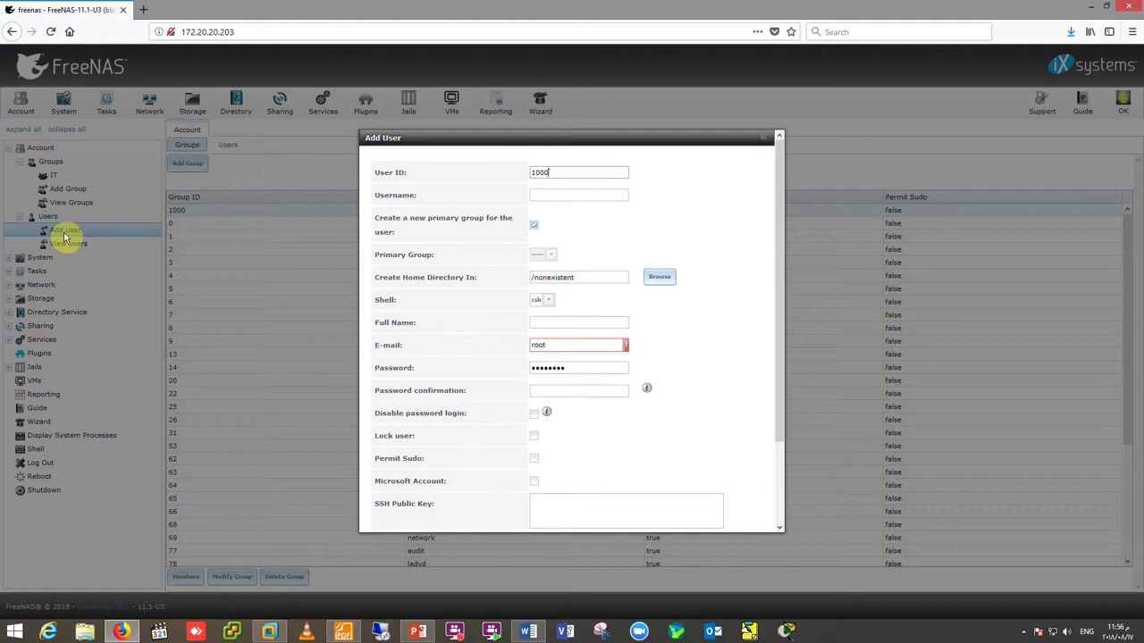
# - Enter the new user's username in the Add User form
pyautogui.moveTo(99, 66); pyautogui.dragTo(961, 136)
pyautogui.click(574, 196)
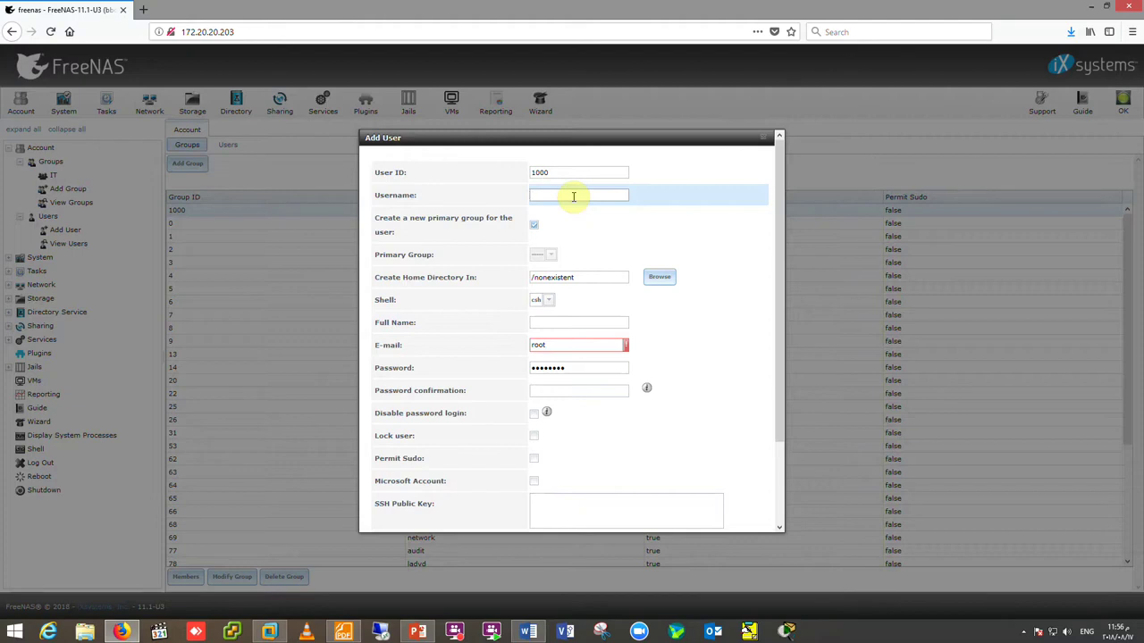
pyautogui.write('Ahmed')
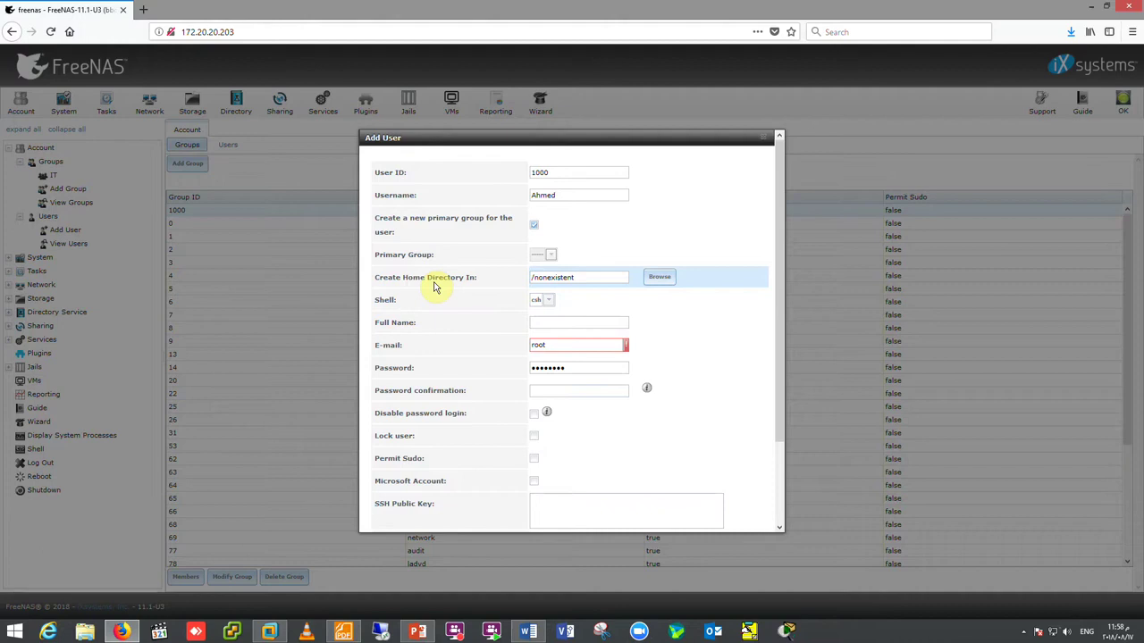
# - Set the home directory location to / using the folder browser
pyautogui.click(661, 277)
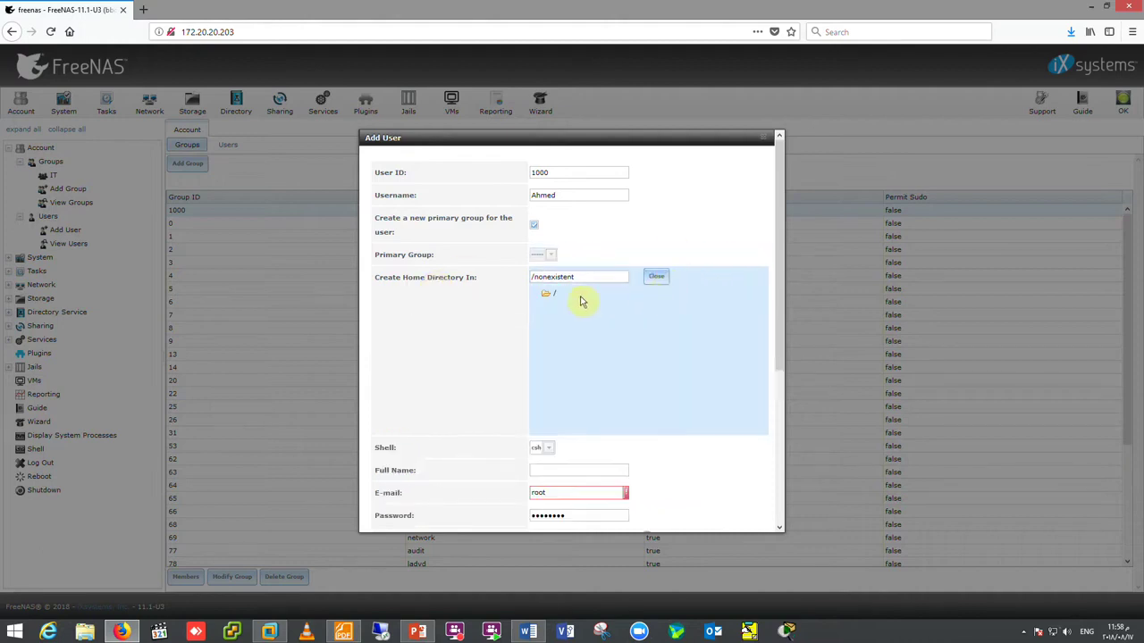
pyautogui.click(542, 296)
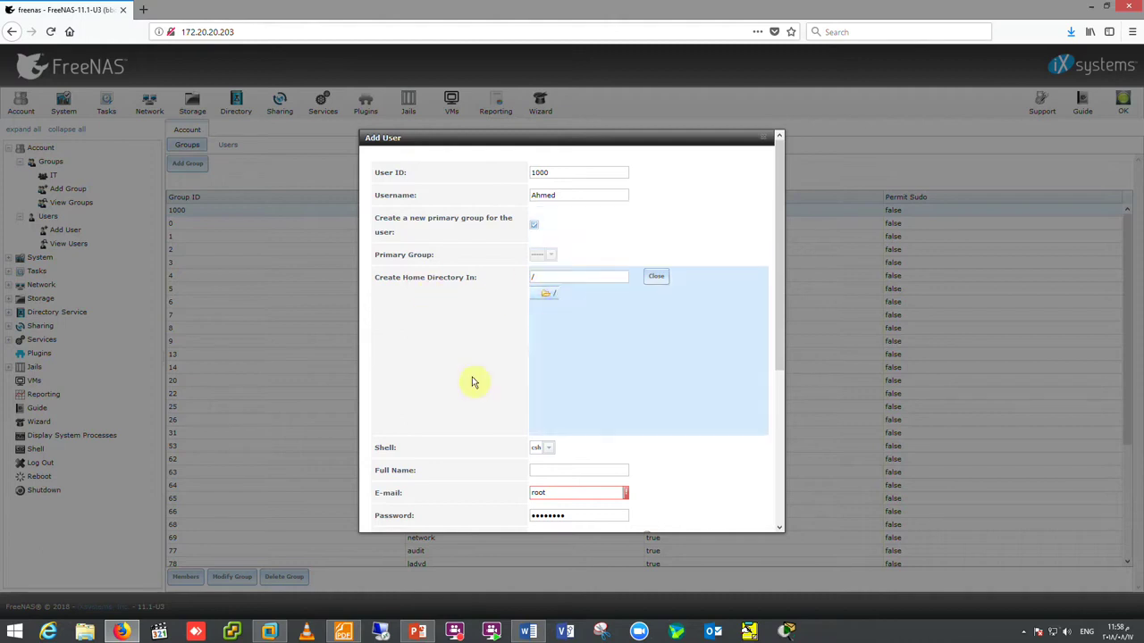
pyautogui.click(655, 278)
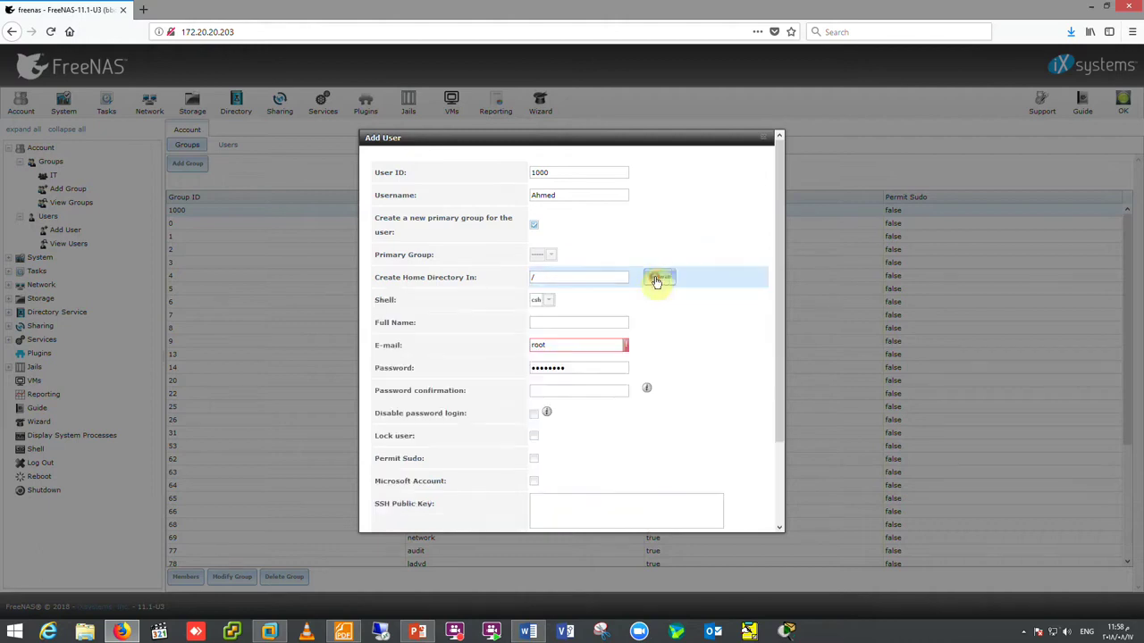
# - Keep csh as the shell and enter the user's full name
pyautogui.click(554, 304)
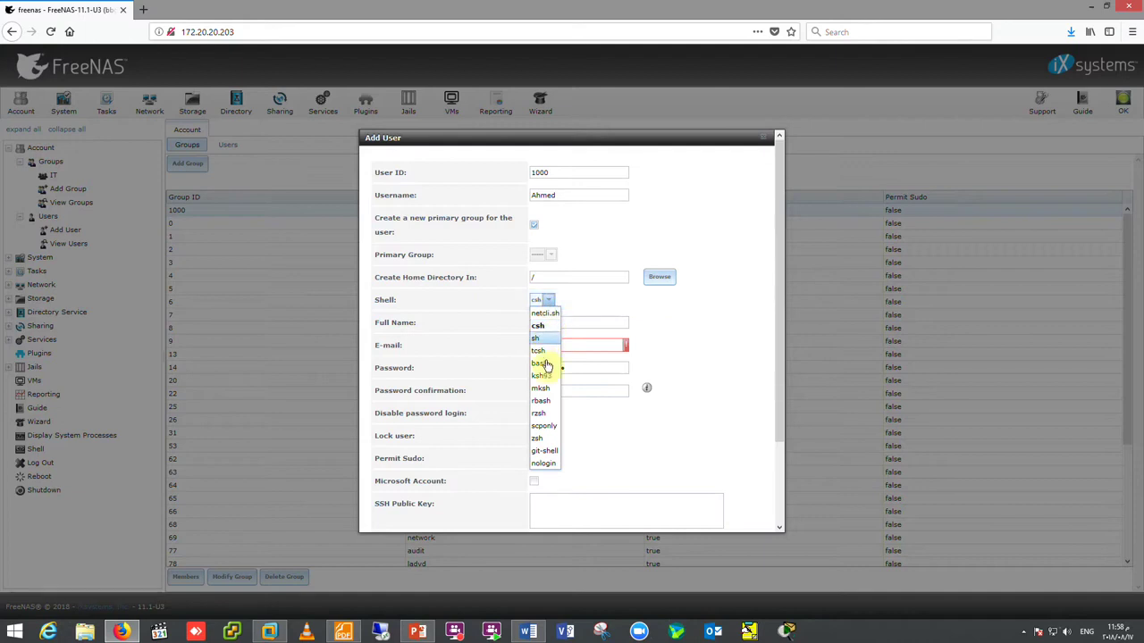
pyautogui.click(545, 300)
pyautogui.click(565, 320)
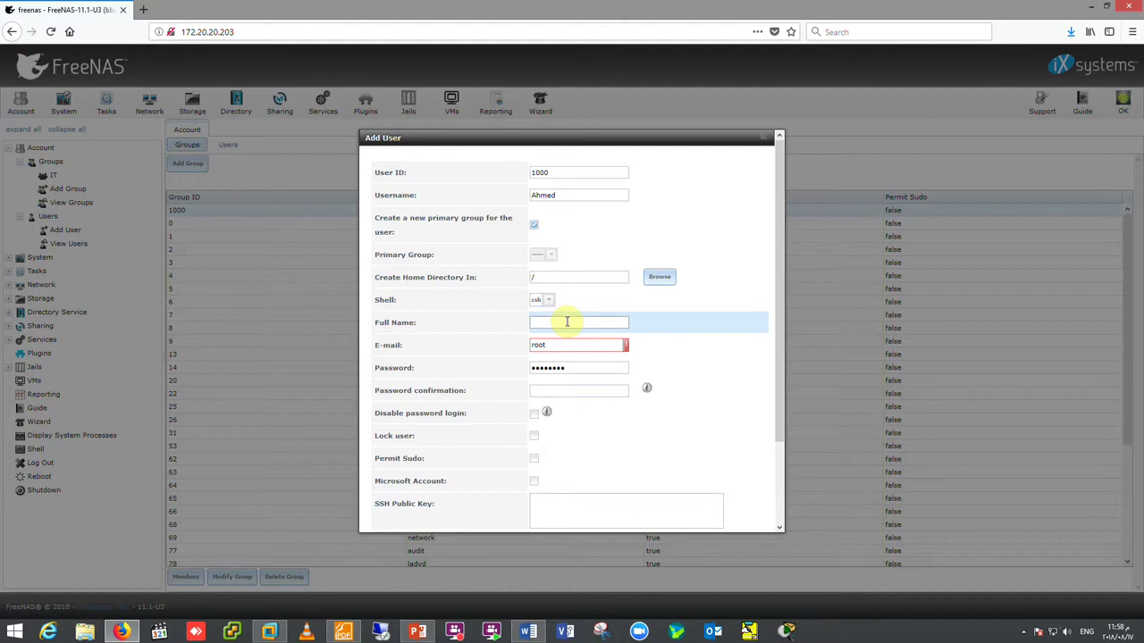
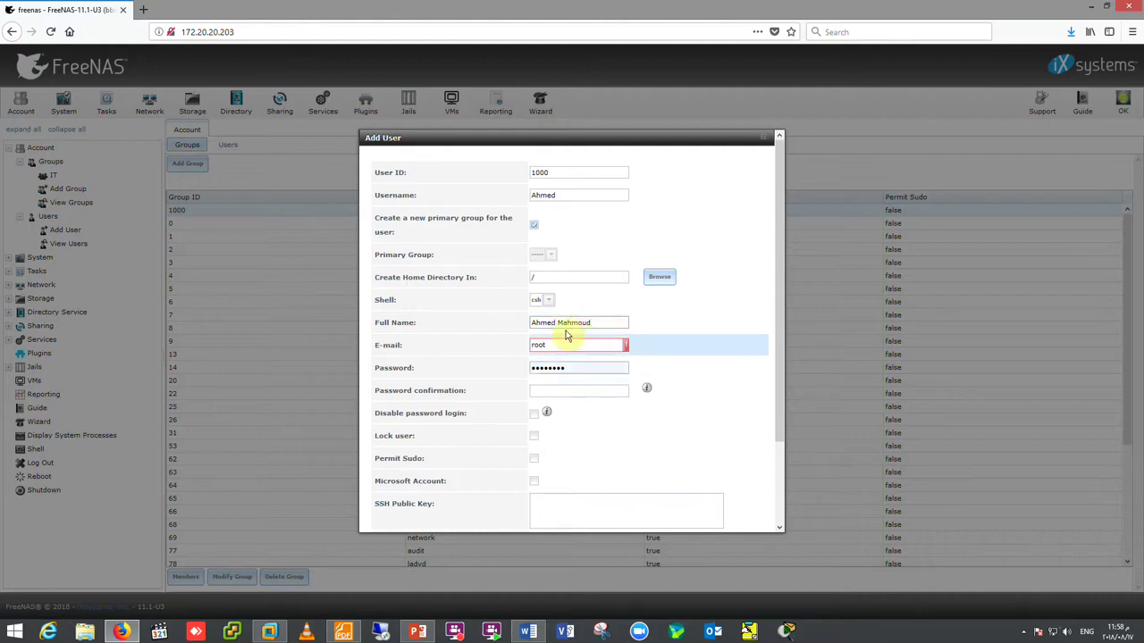
# - Replace the default root e-mail with the user's e-mail address
pyautogui.moveTo(559, 324); pyautogui.dragTo(488, 345)
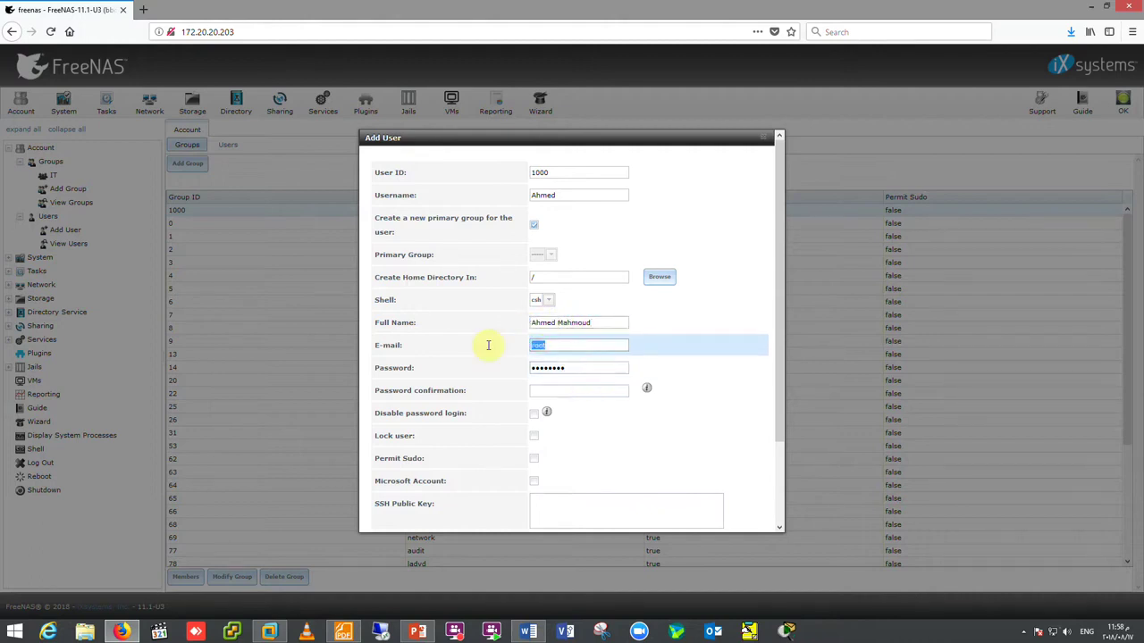
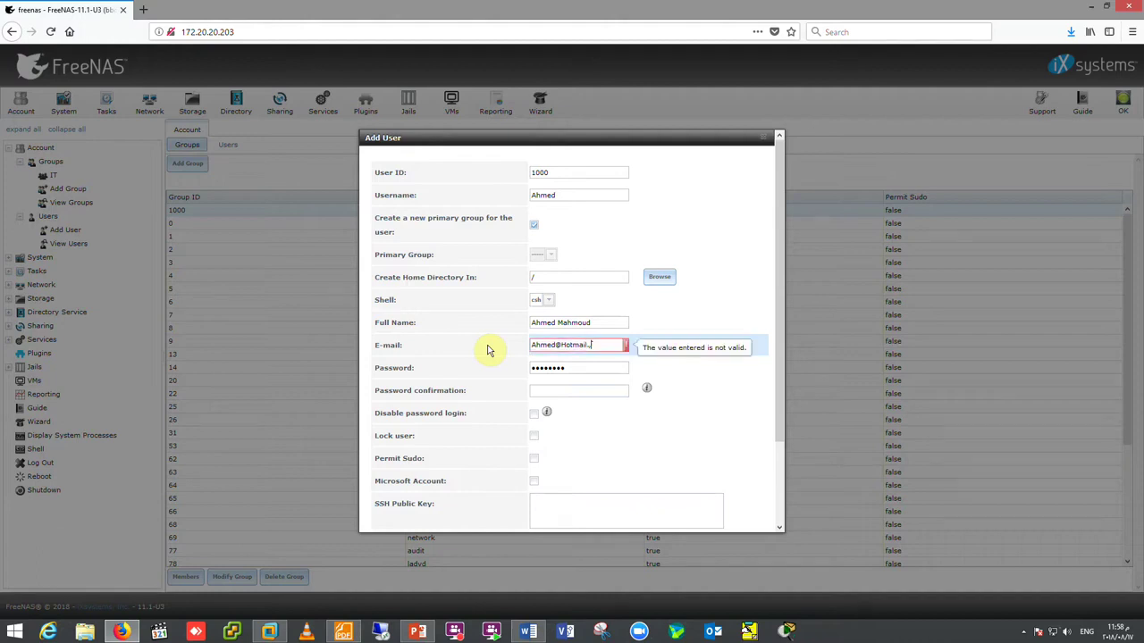
# - Enter and confirm the account password, and tick the Microsoft account option
pyautogui.press('Tab')
pyautogui.write('12345')
pyautogui.press('Tab')
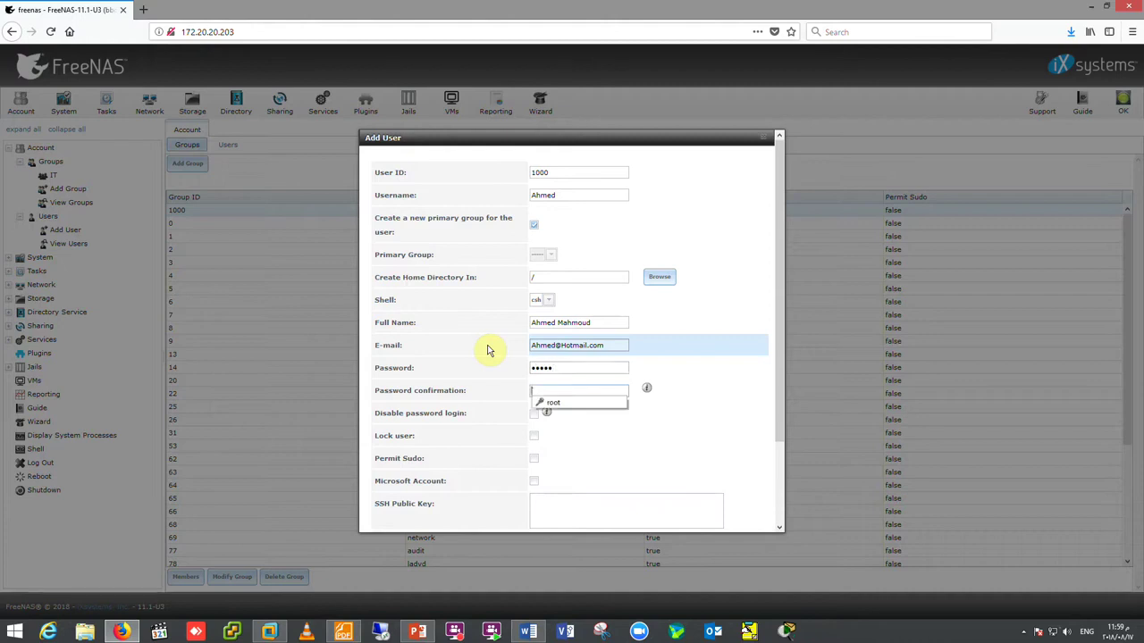
pyautogui.write('12345')
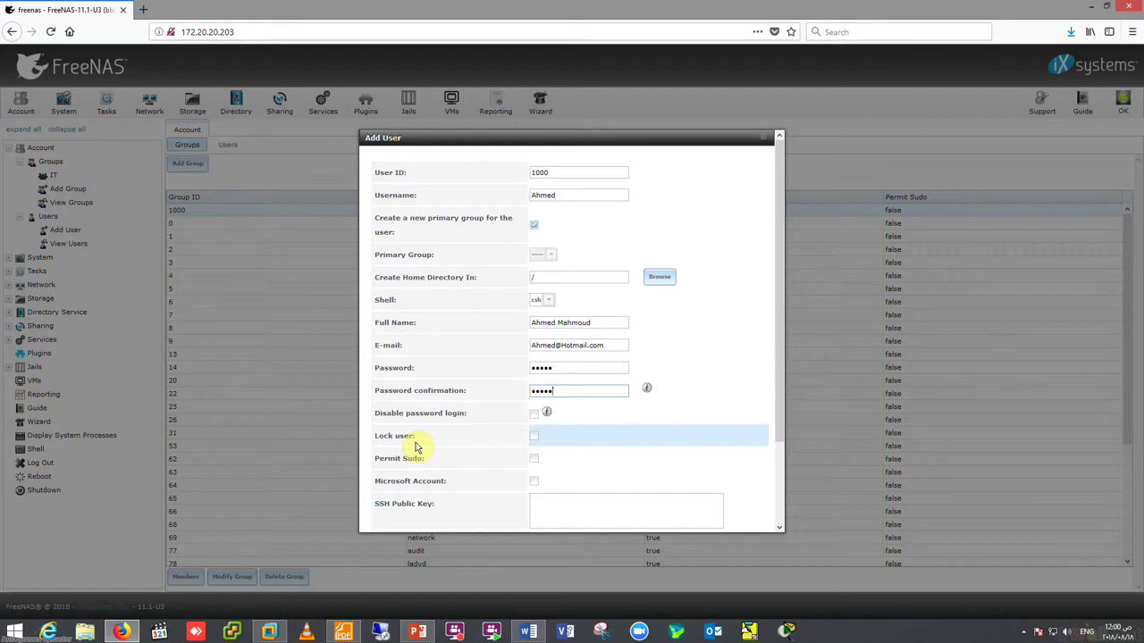
pyautogui.click(533, 484)
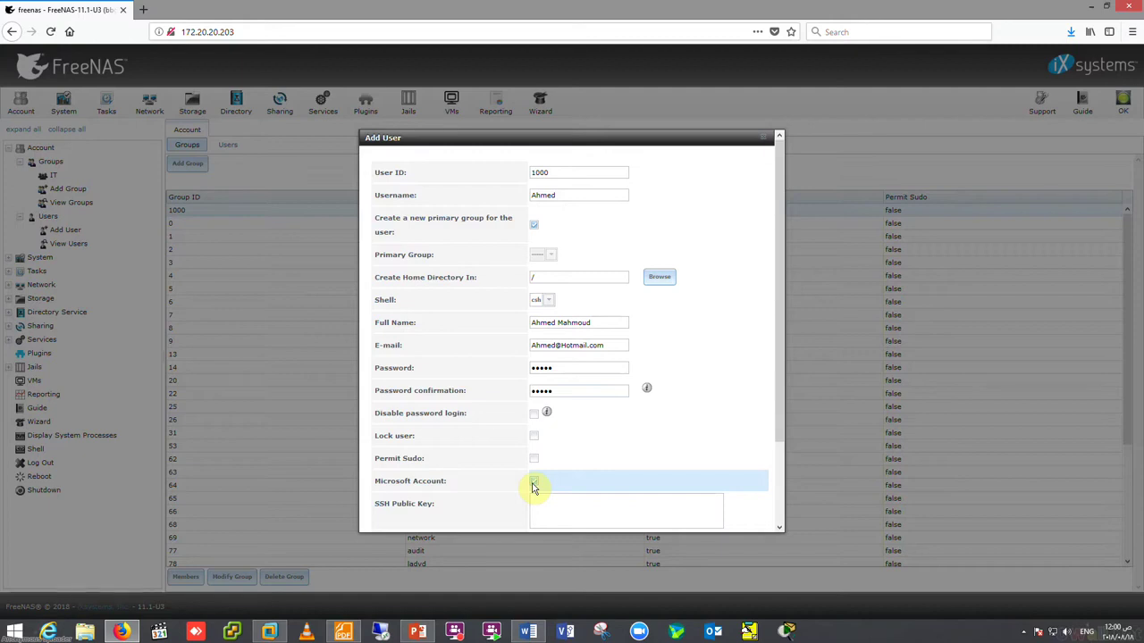
# - Toggle the Microsoft account option off and on, then add IT to the auxiliary groups
pyautogui.scroll(-2, 532, 487)
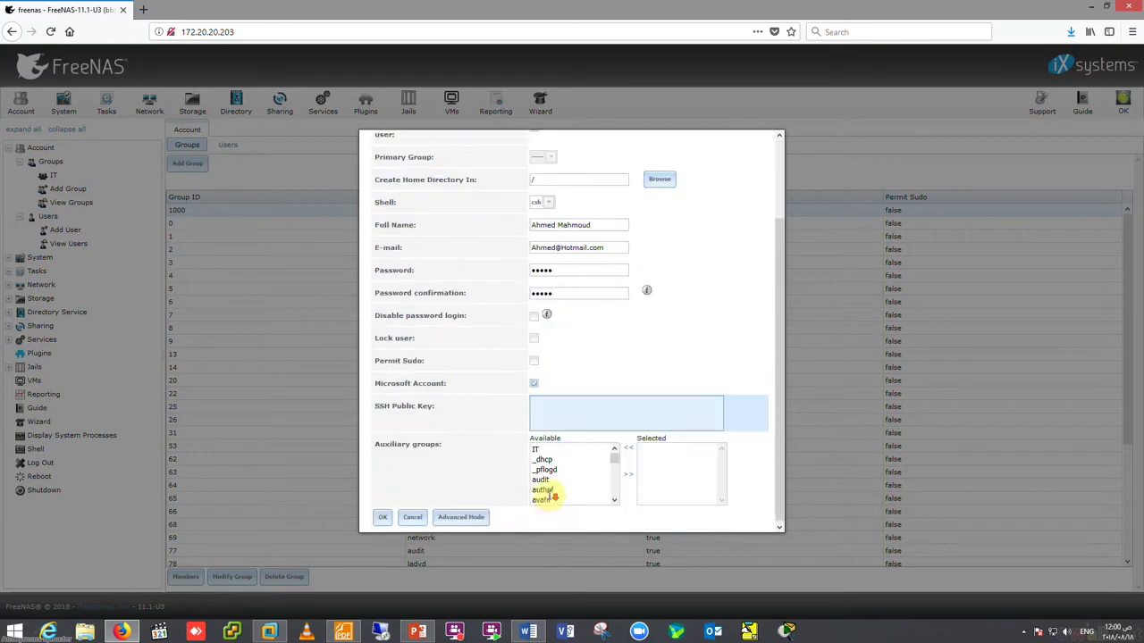
pyautogui.click(536, 384)
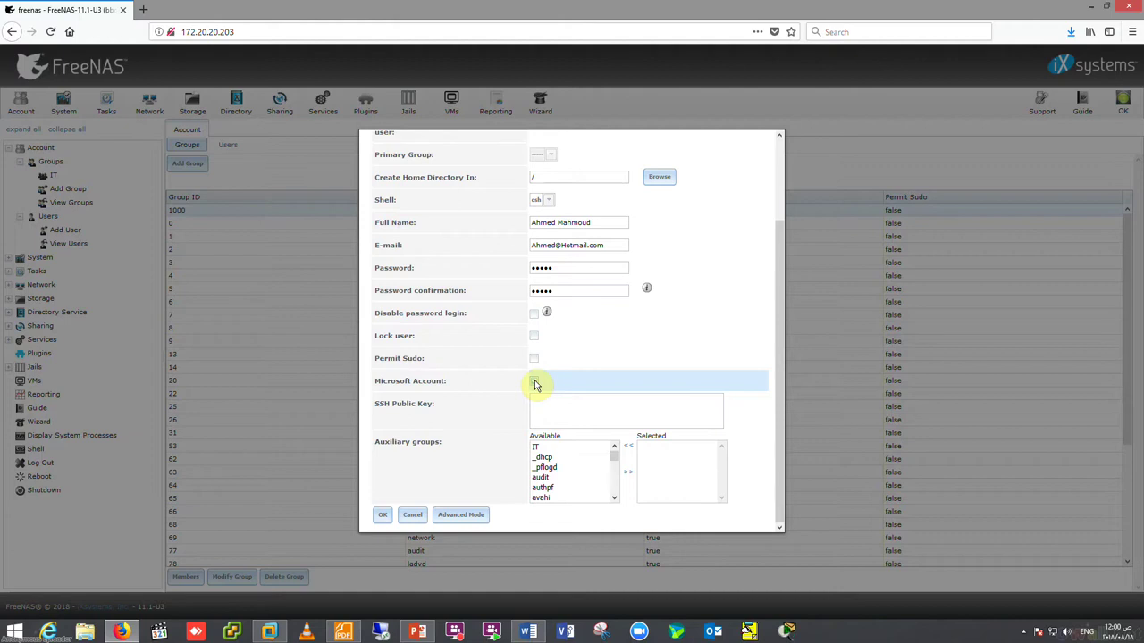
pyautogui.click(534, 384)
pyautogui.click(536, 446)
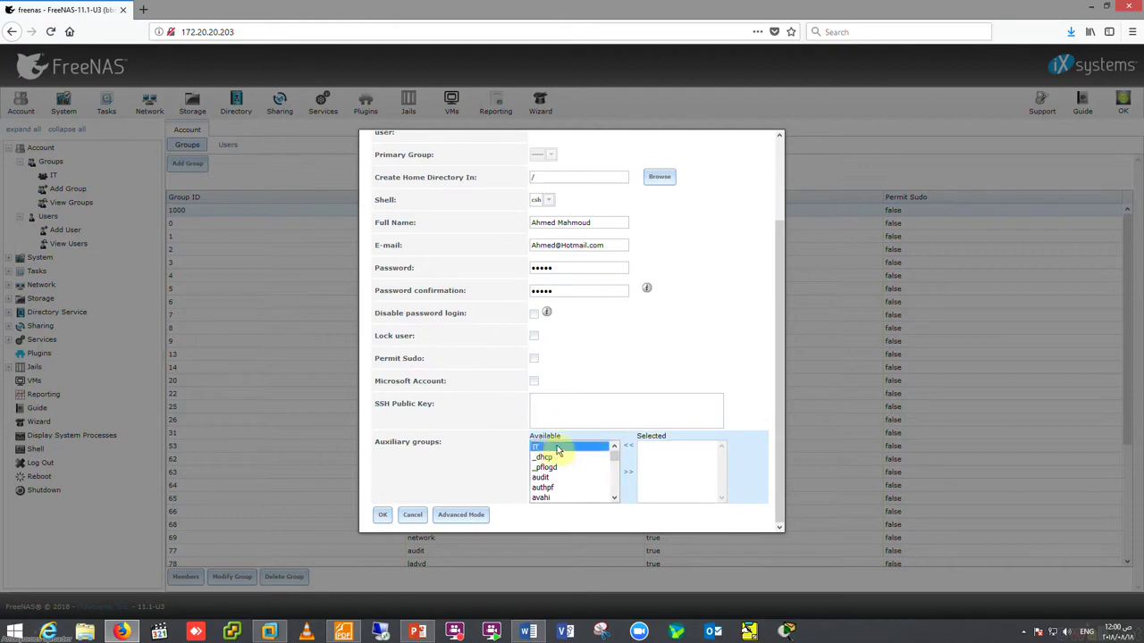
pyautogui.click(627, 472)
# - Select the wheel group and switch to Advanced Mode to show Home Directory Mode
pyautogui.scroll(-3, 613, 479)
pyautogui.scroll(-5, 614, 482)
pyautogui.click(536, 487)
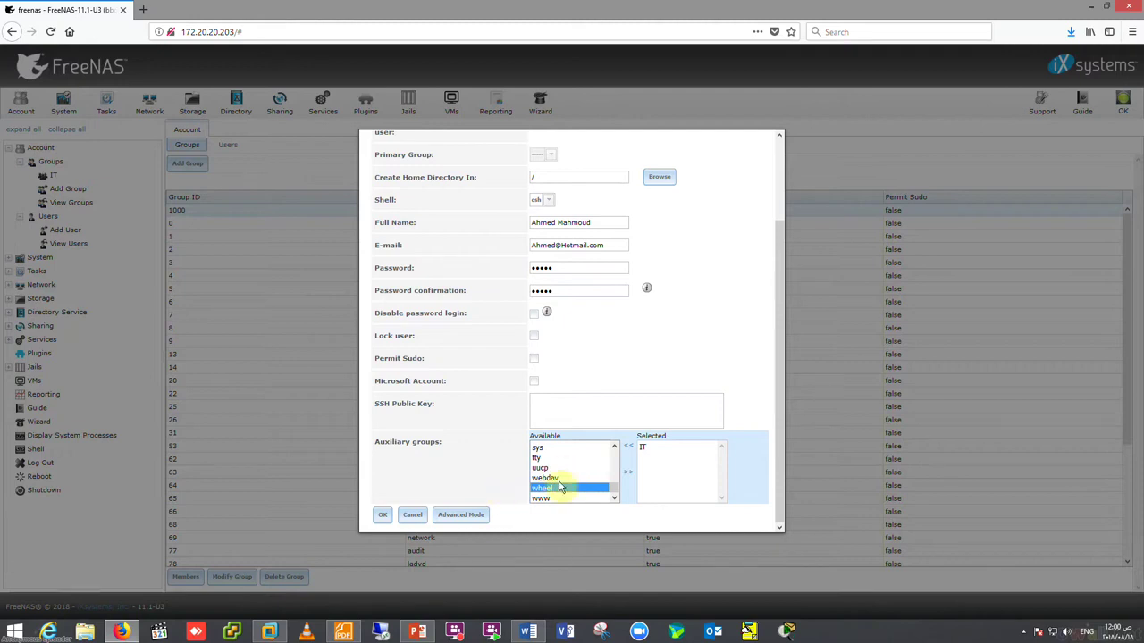
pyautogui.click(469, 515)
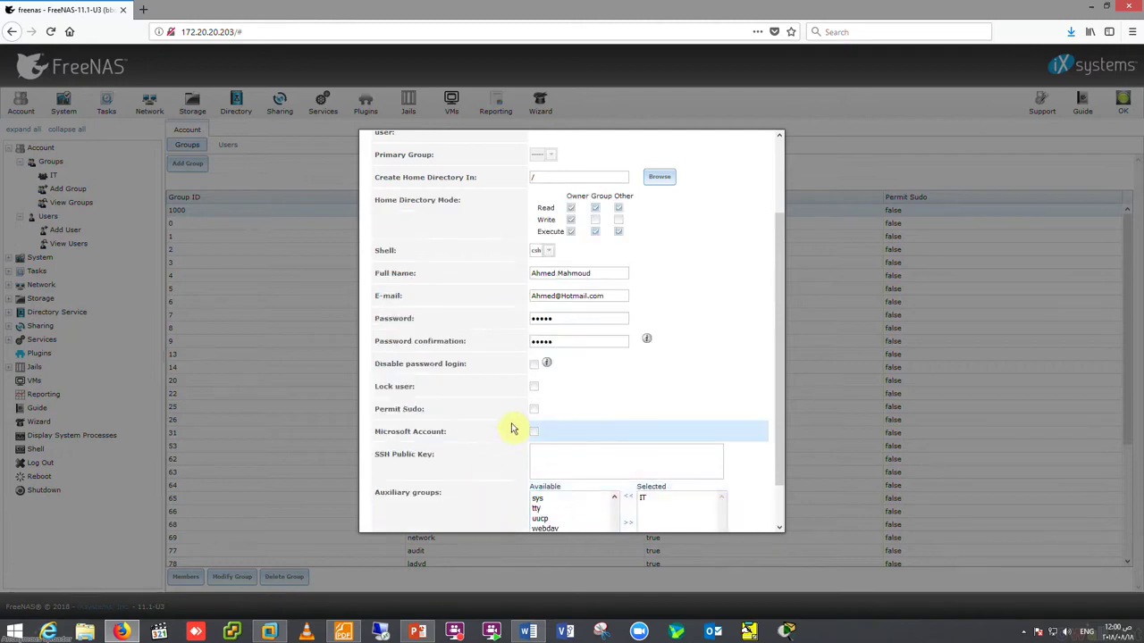
pyautogui.scroll(-1, 512, 429)
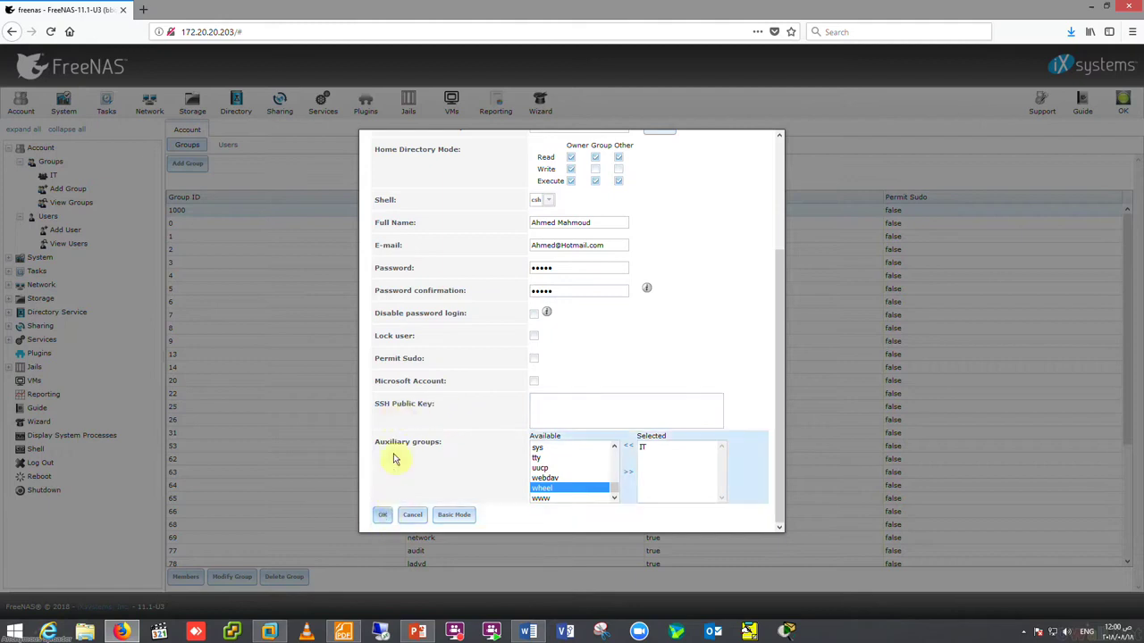
# - Submit the user, then browse for a valid home directory after the error
pyautogui.click(380, 514)
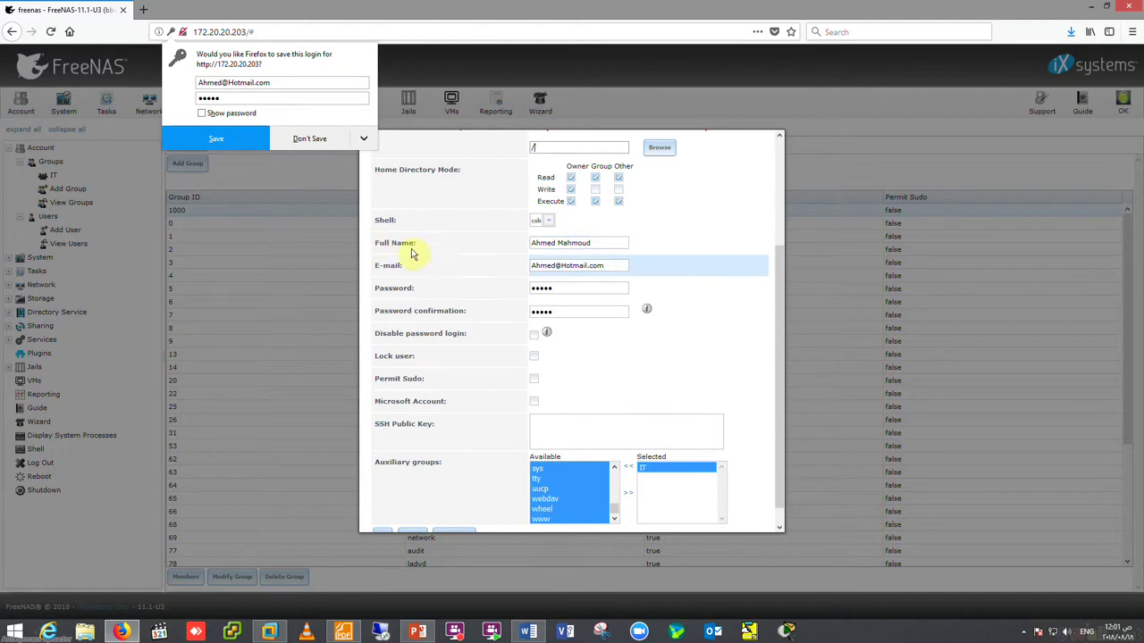
pyautogui.click(663, 302)
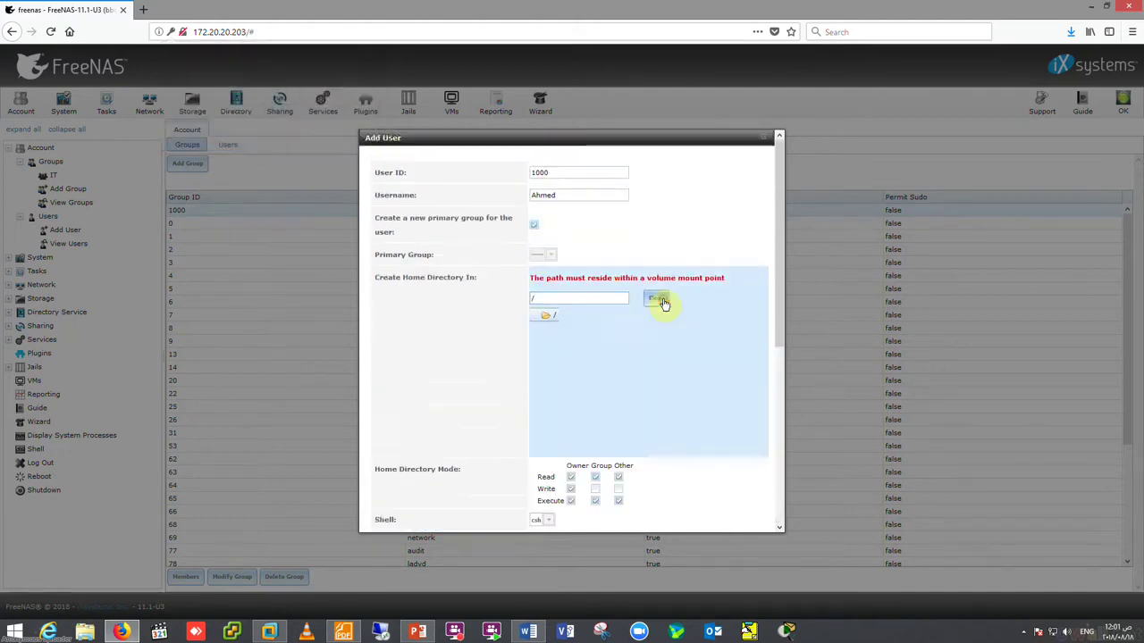
pyautogui.click(557, 299)
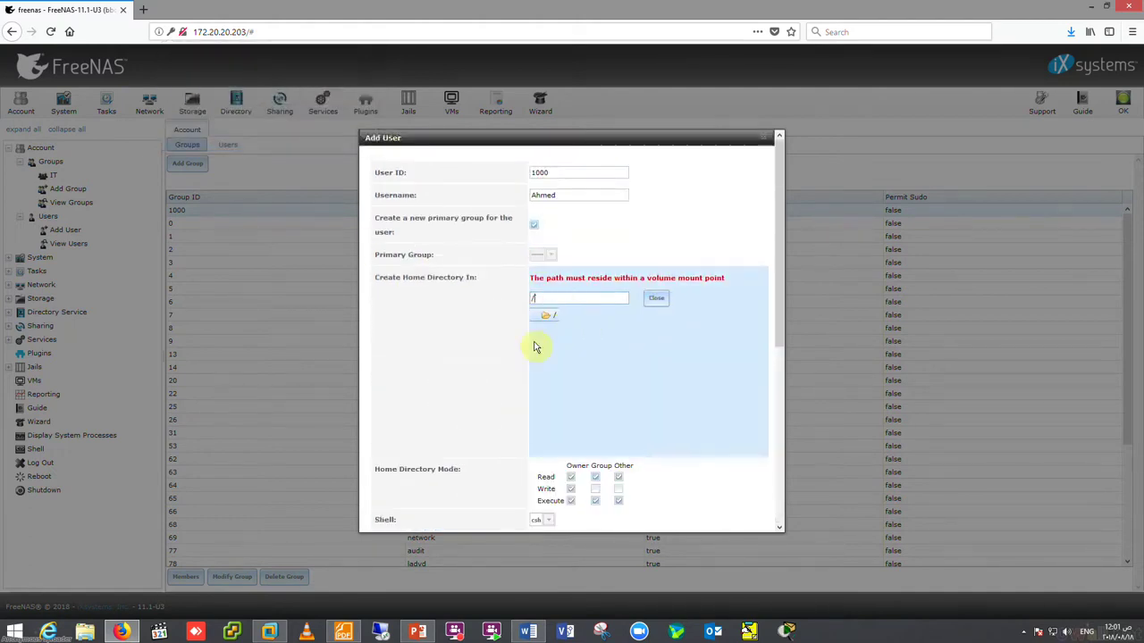
pyautogui.scroll(-5, 544, 334)
pyautogui.scroll(5, 543, 327)
pyautogui.click(547, 318)
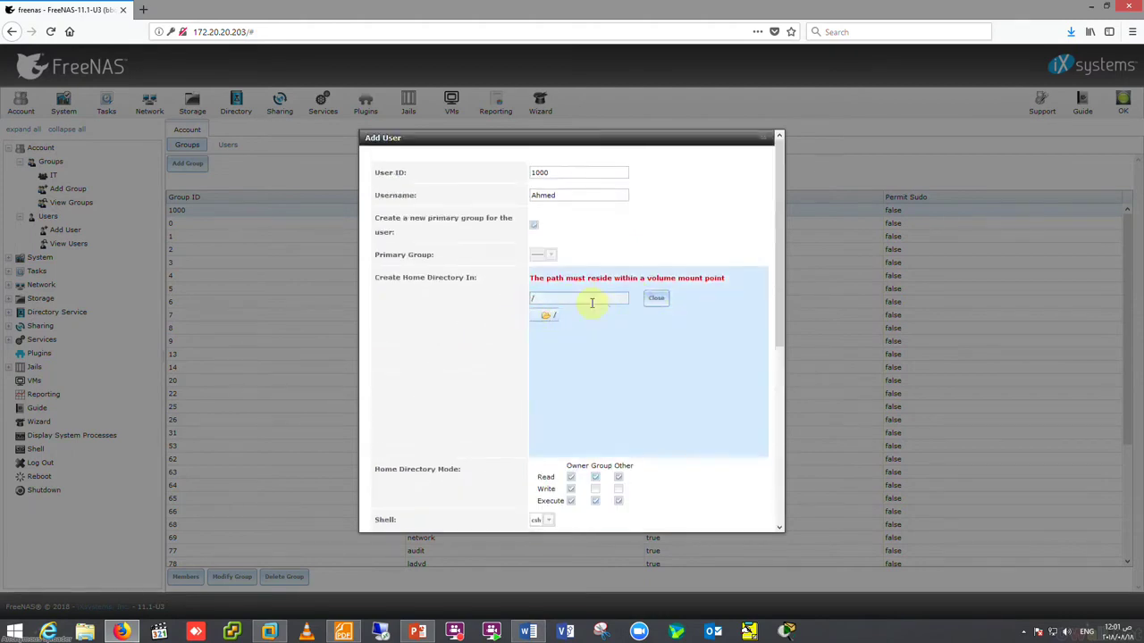
pyautogui.click(655, 299)
# - Adjust the home directory path and submit the new user again
pyautogui.click(555, 297)
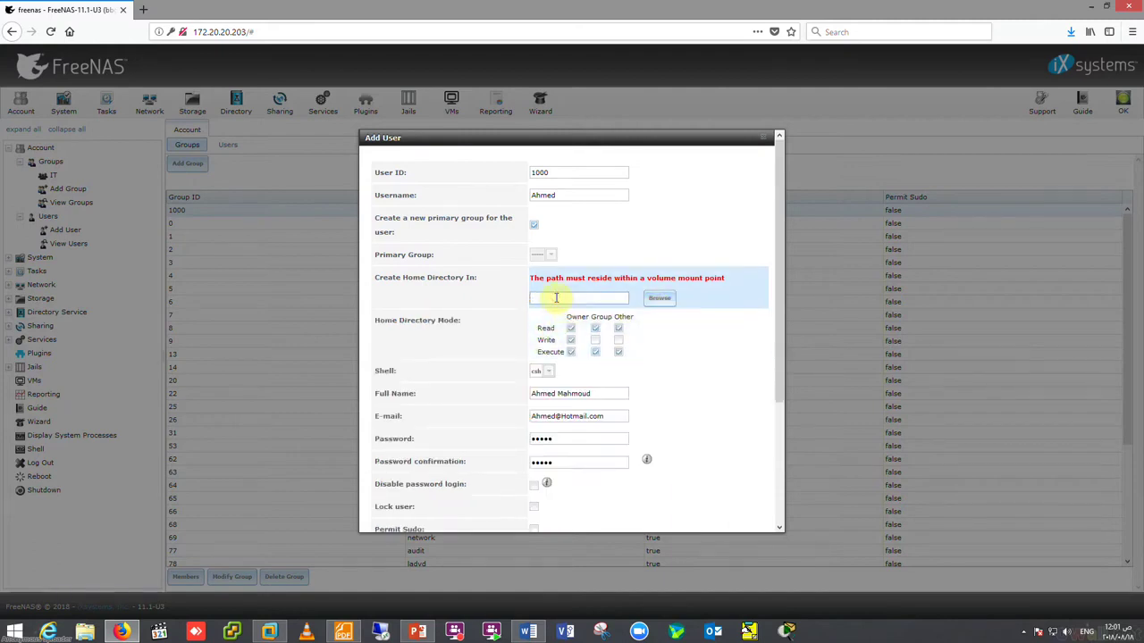
pyautogui.click(657, 299)
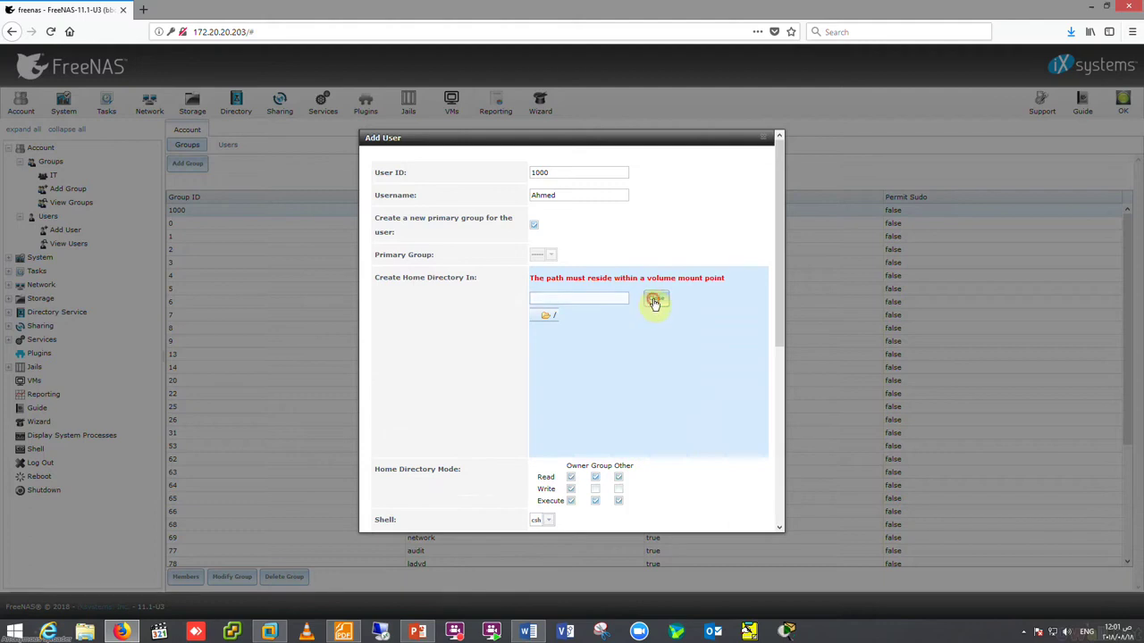
pyautogui.click(655, 300)
pyautogui.scroll(-3, 408, 378)
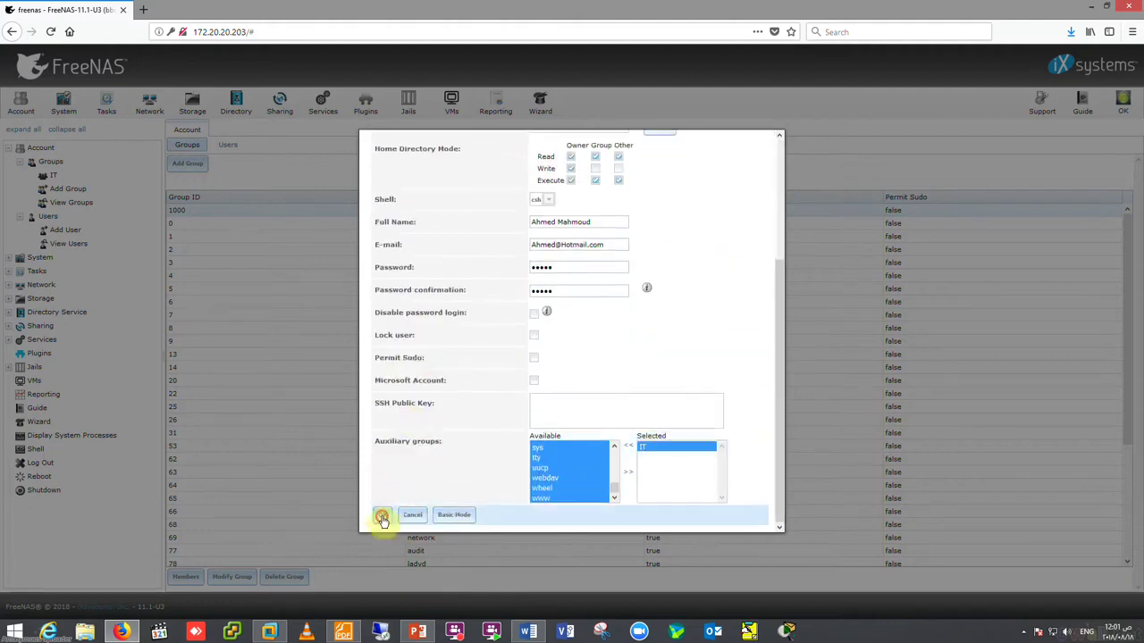
pyautogui.click(382, 518)
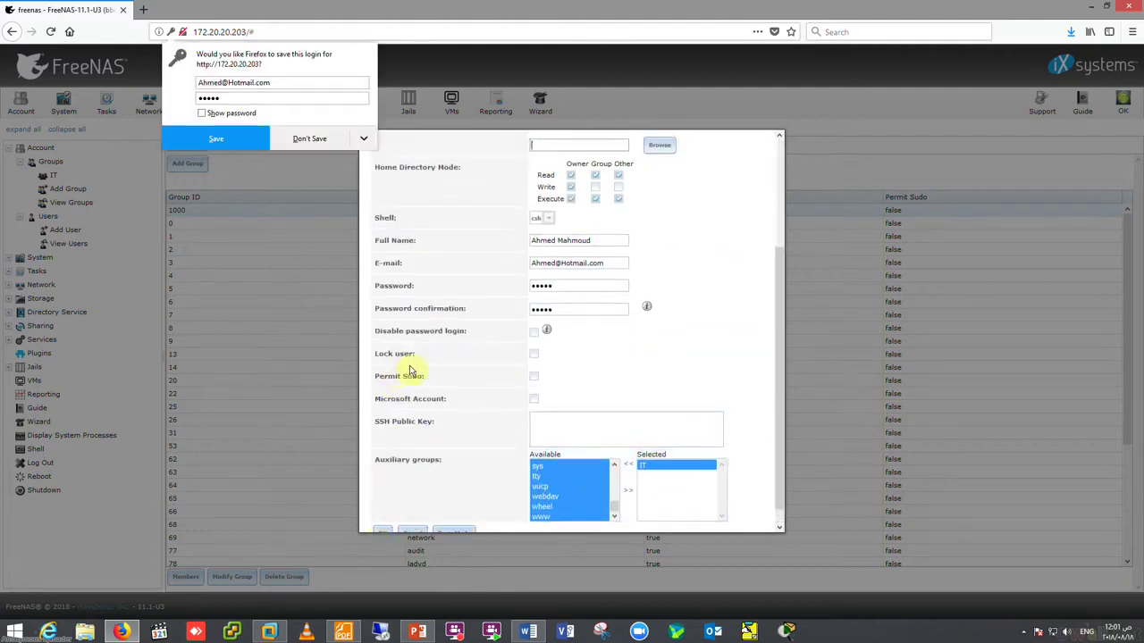
# - Decline Firefox's save-login prompt and cancel the Add User form
pyautogui.click(317, 140)
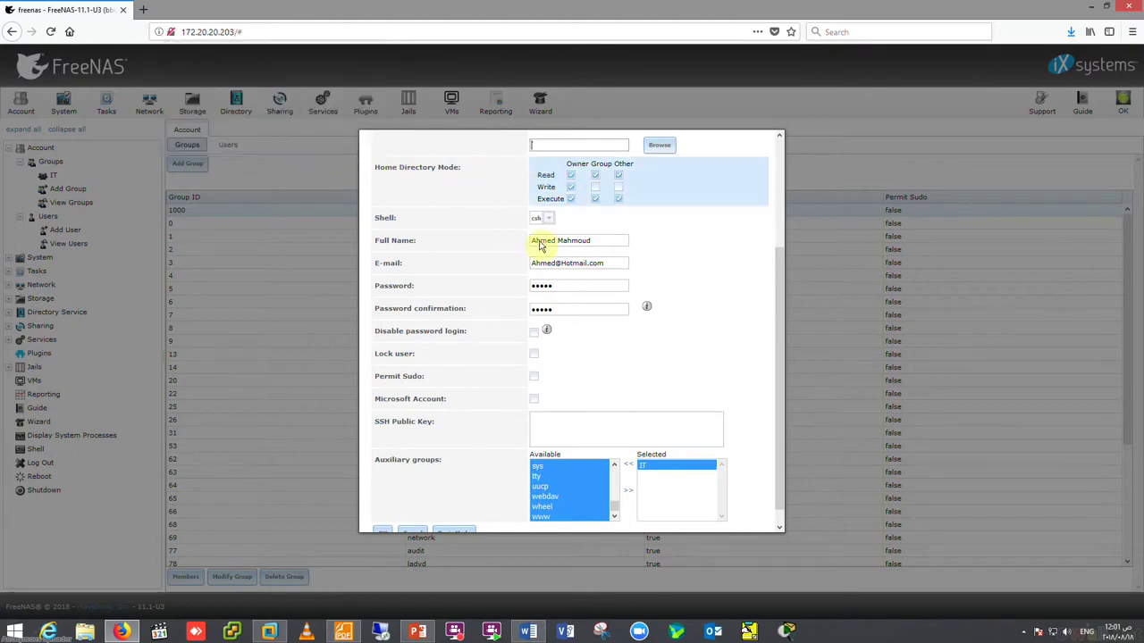
pyautogui.scroll(-1, 474, 505)
pyautogui.click(410, 516)
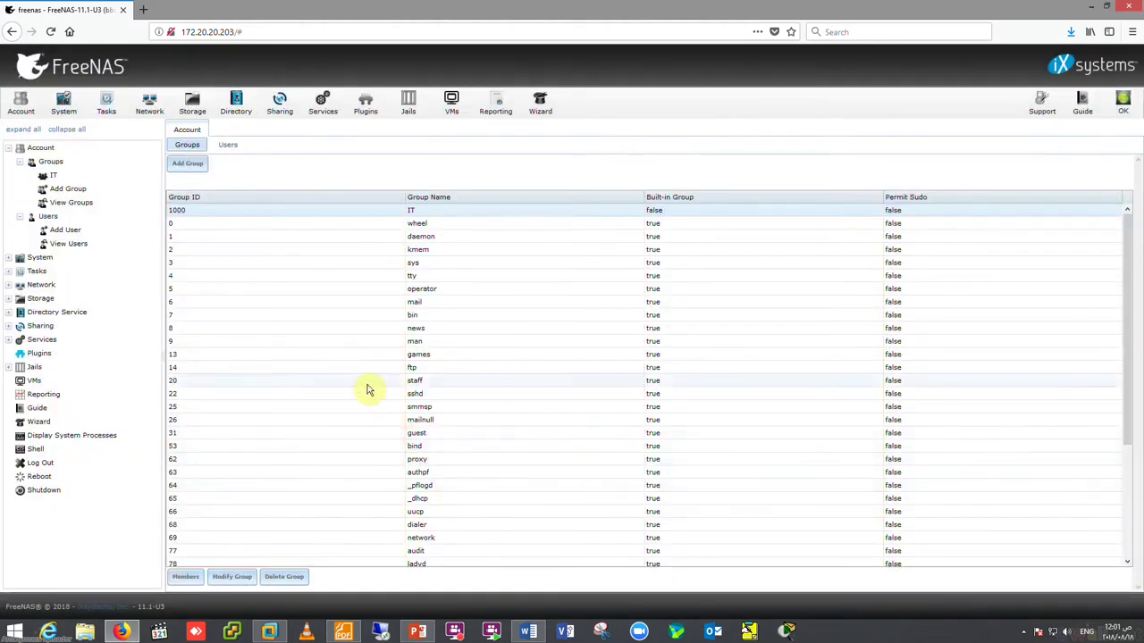
# - Start a new user and enter the username, full name and e-mail address
pyautogui.click(73, 232)
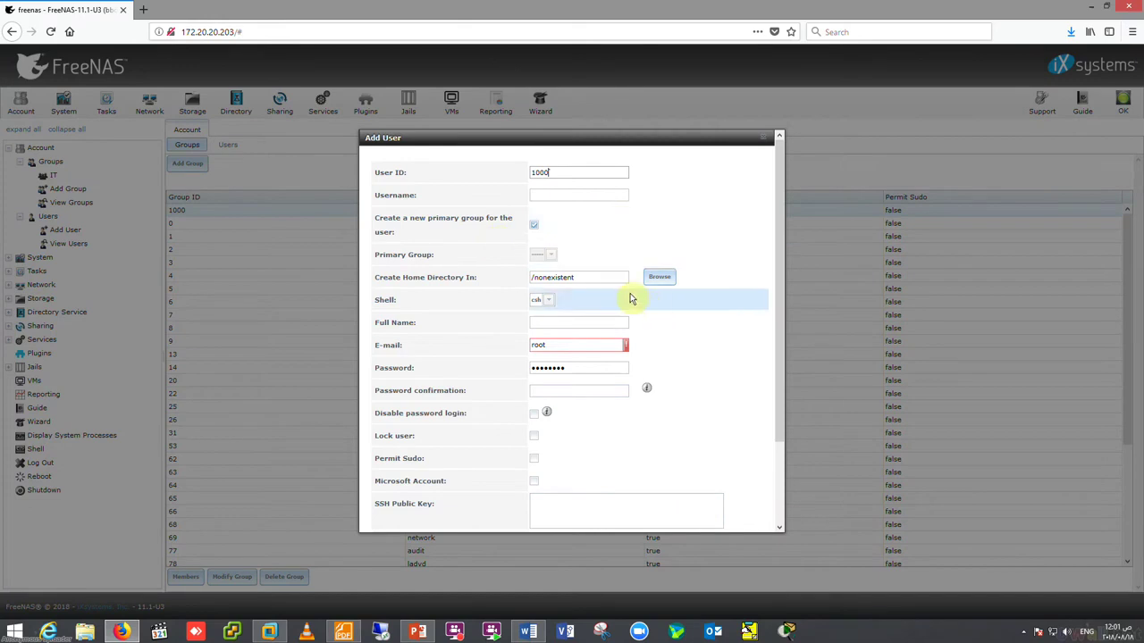
pyautogui.click(579, 194)
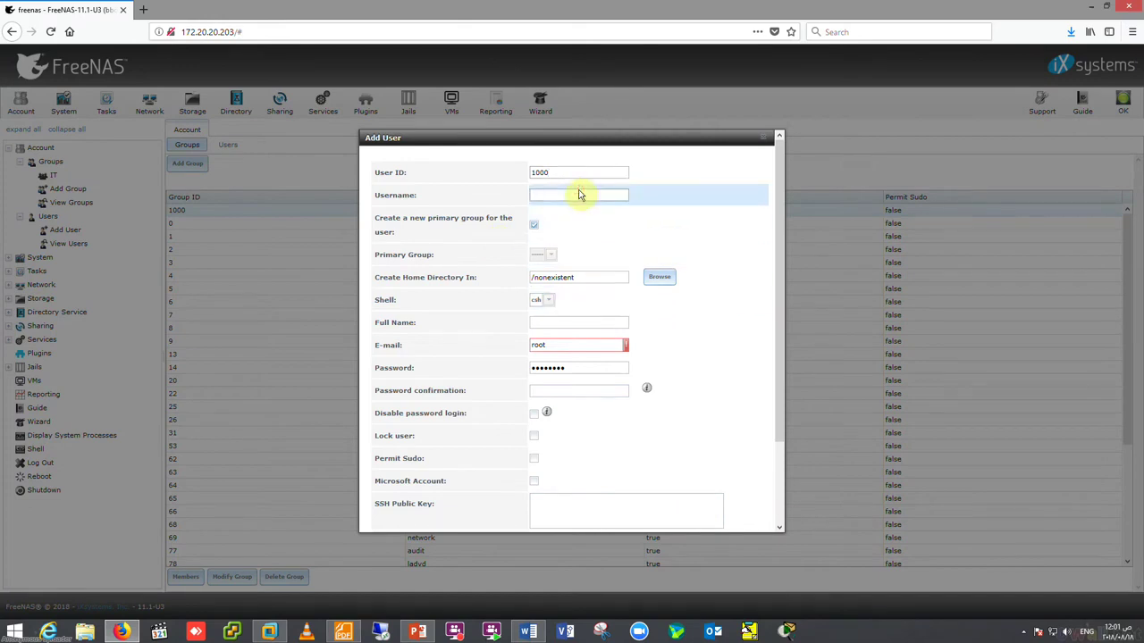
pyautogui.write('Ahmed')
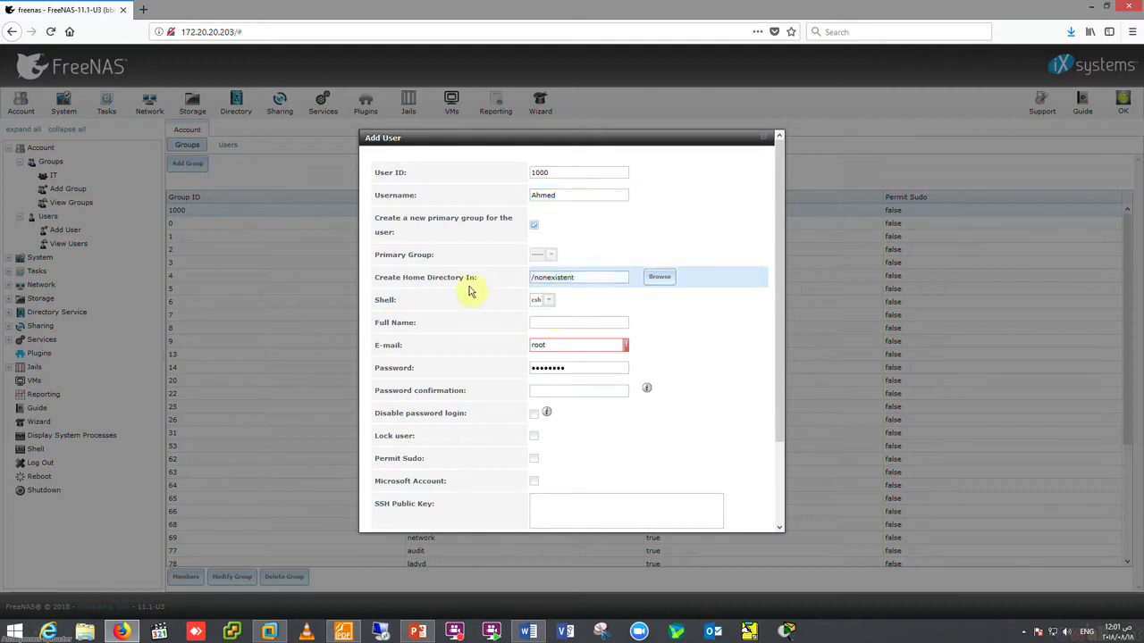
pyautogui.click(583, 323)
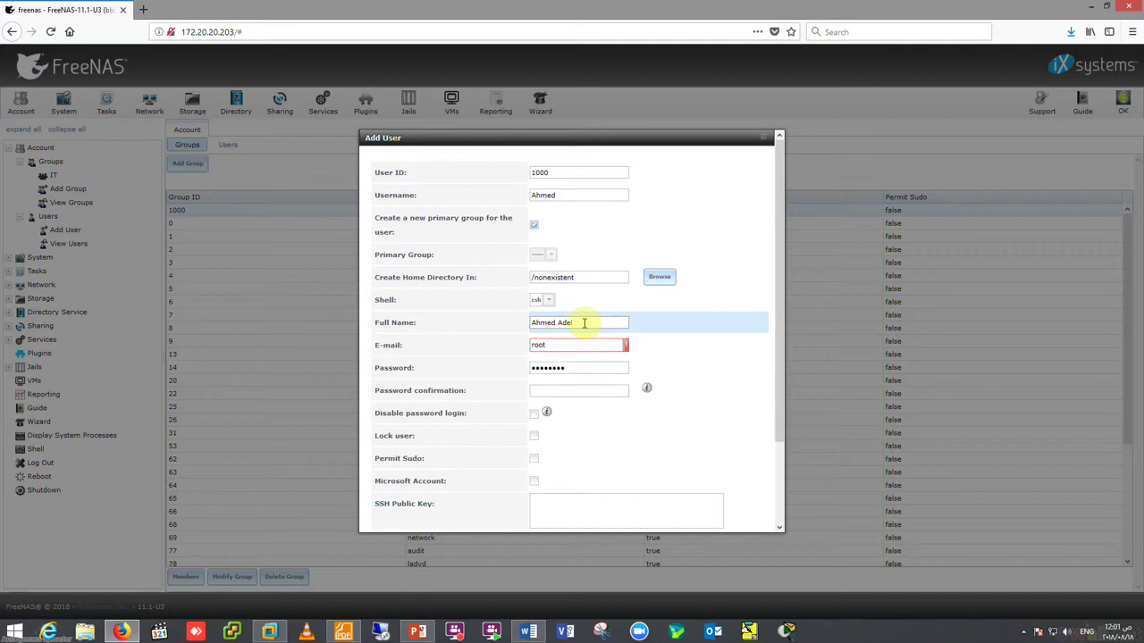
pyautogui.moveTo(556, 345); pyautogui.dragTo(501, 346)
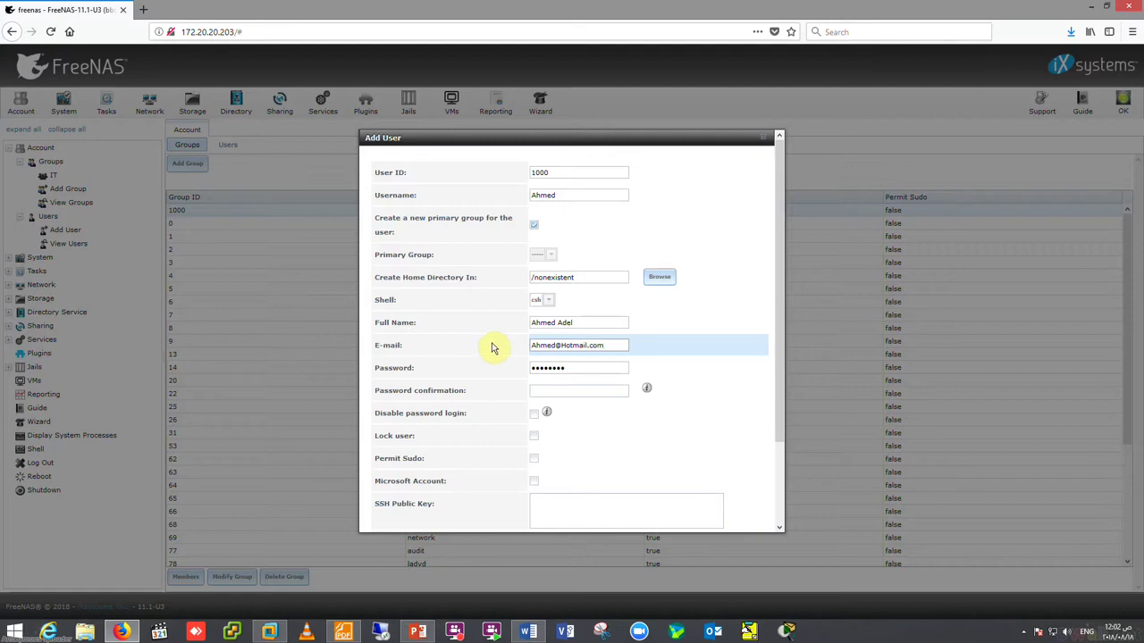
# - Enter and confirm the account password, then scroll down the form
pyautogui.press('Tab')
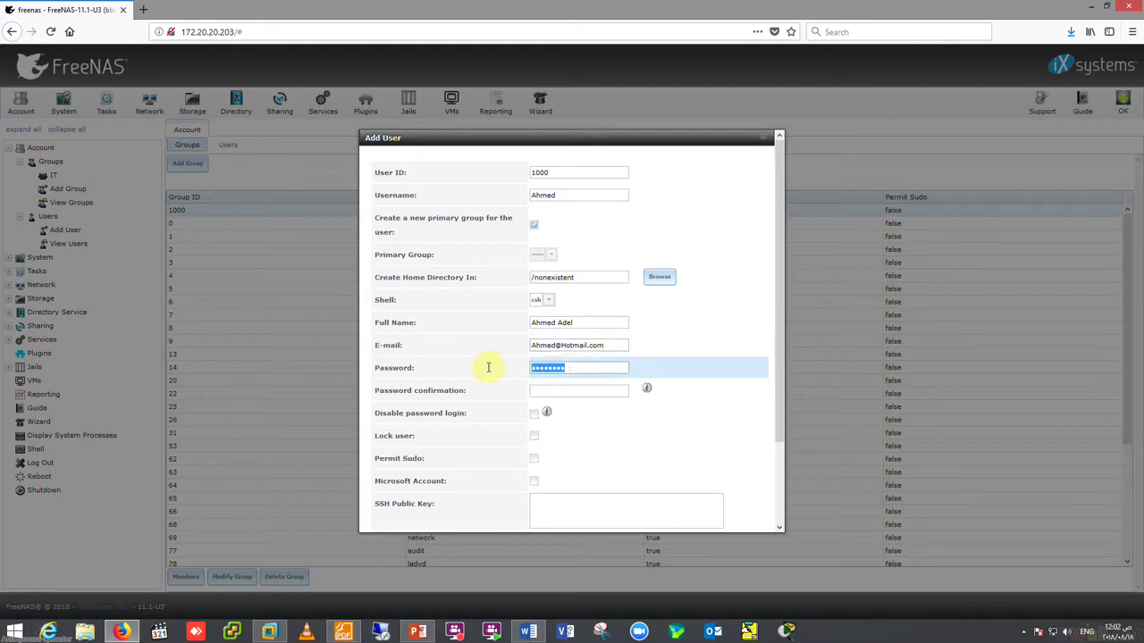
pyautogui.write('123')
pyautogui.click(539, 393)
pyautogui.write('1')
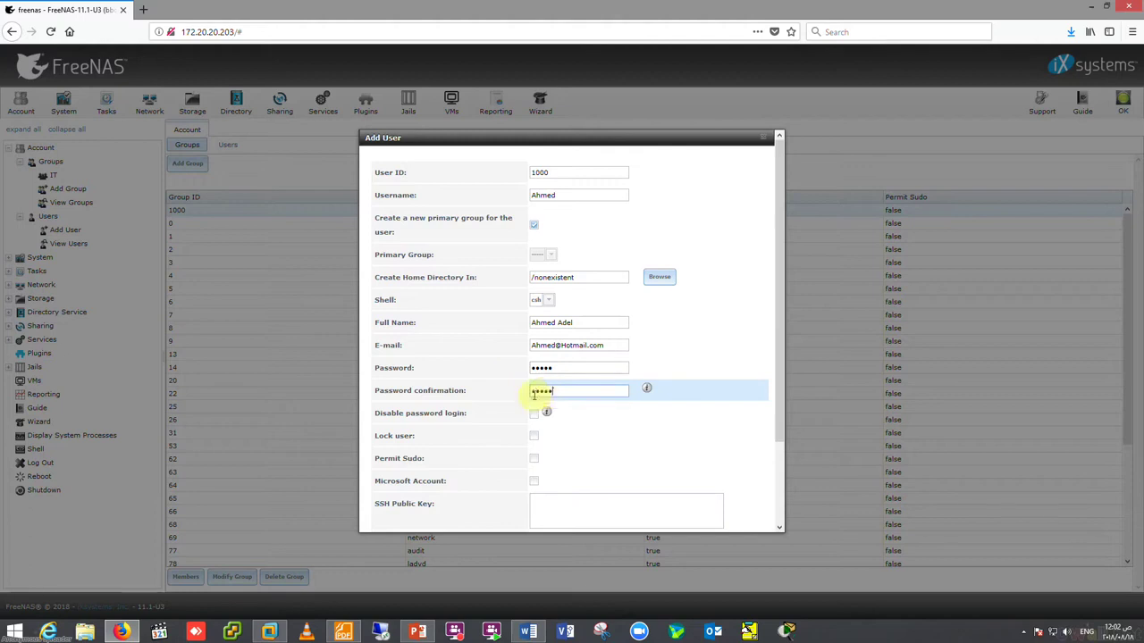
pyautogui.scroll(-1, 500, 401)
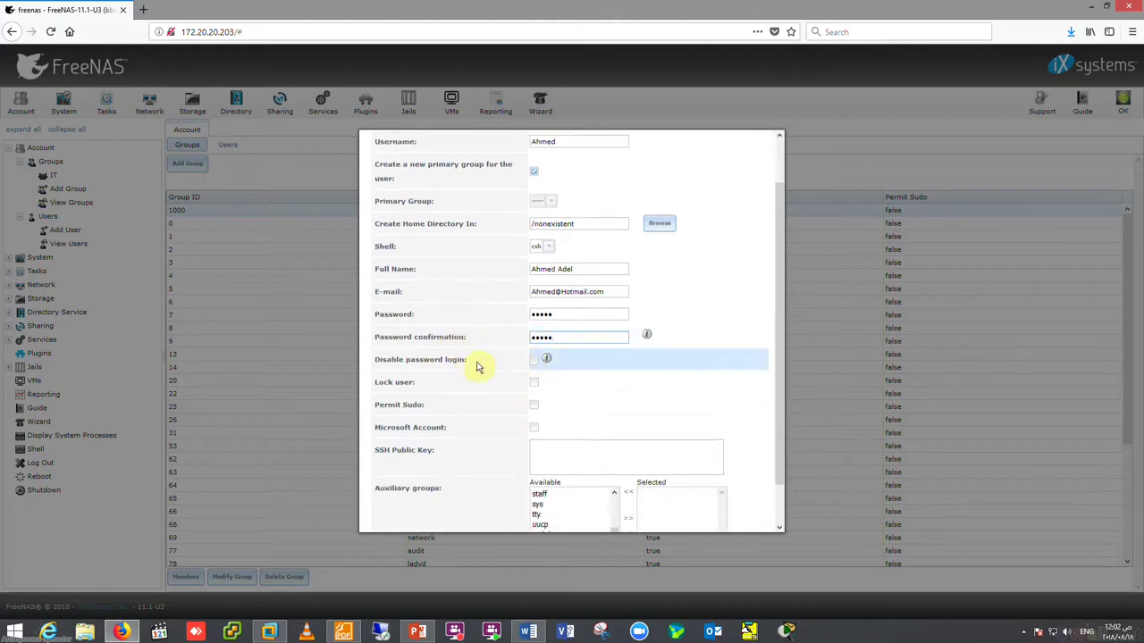
pyautogui.moveTo(550, 360)
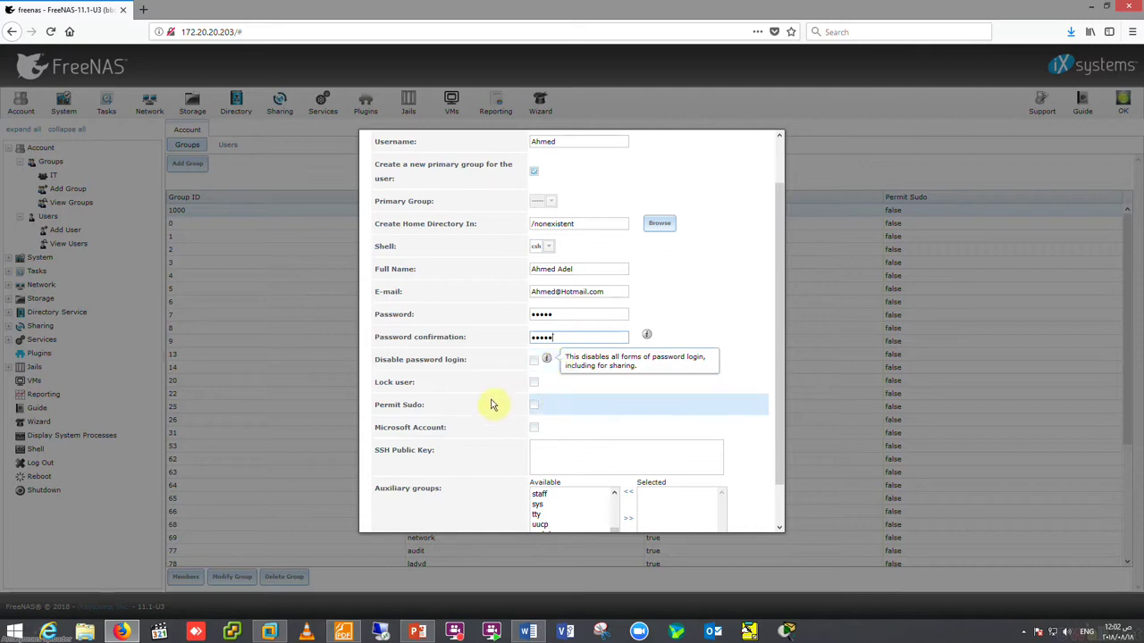
pyautogui.scroll(-1, 626, 388)
pyautogui.scroll(-2, 625, 387)
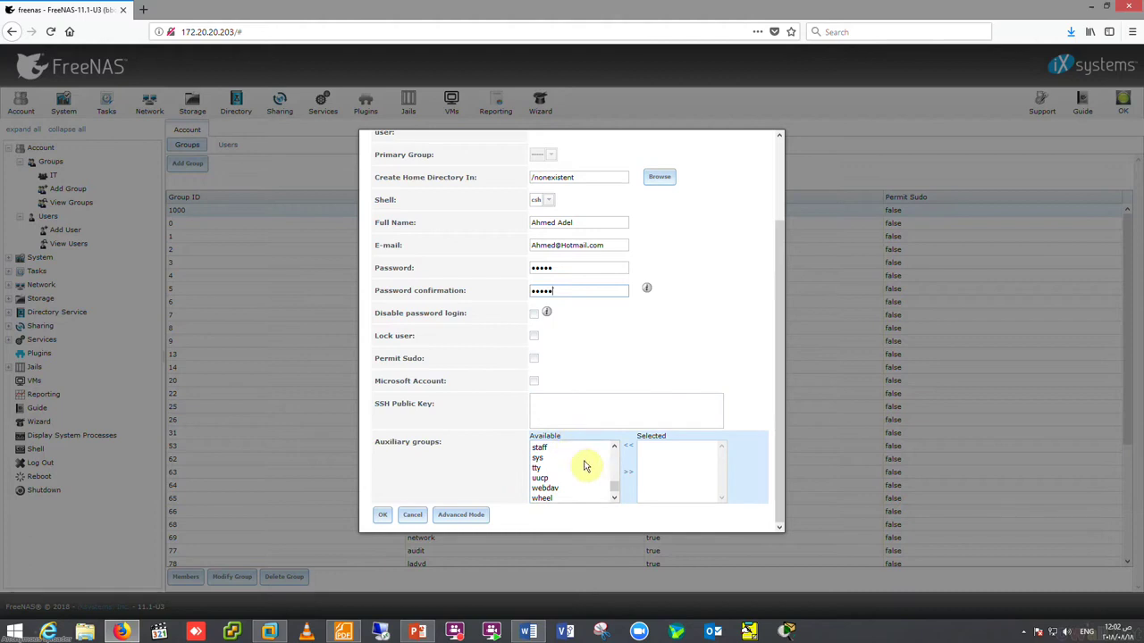
# - Add the user to the IT auxiliary group and give group and others write access to its home directory
pyautogui.moveTo(613, 491); pyautogui.dragTo(613, 444)
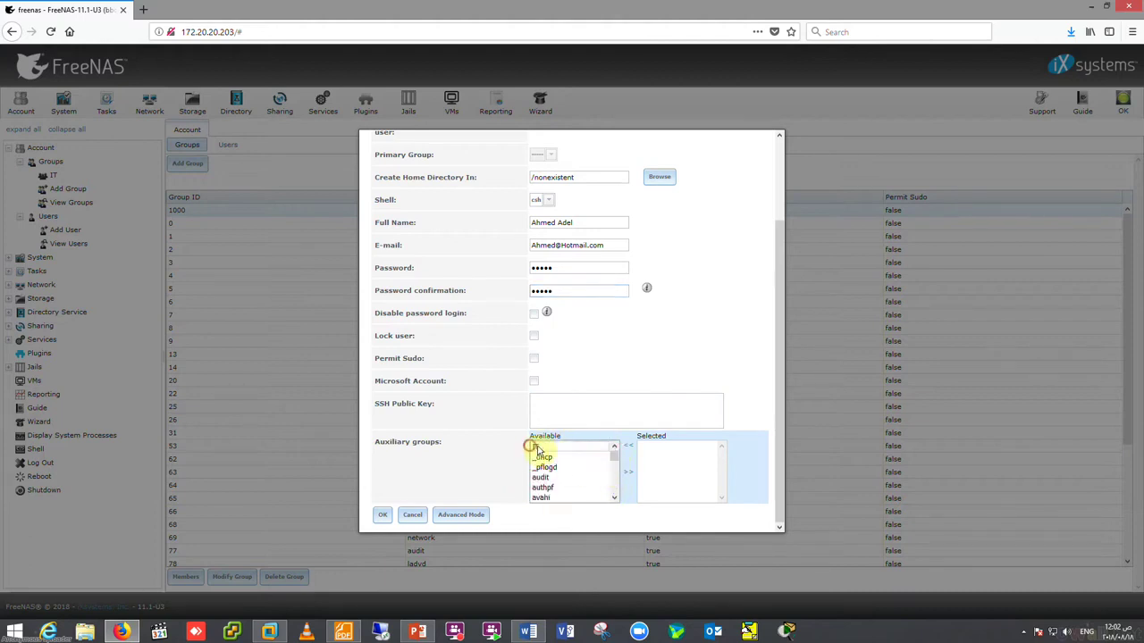
pyautogui.click(537, 448)
pyautogui.click(629, 472)
pyautogui.click(472, 516)
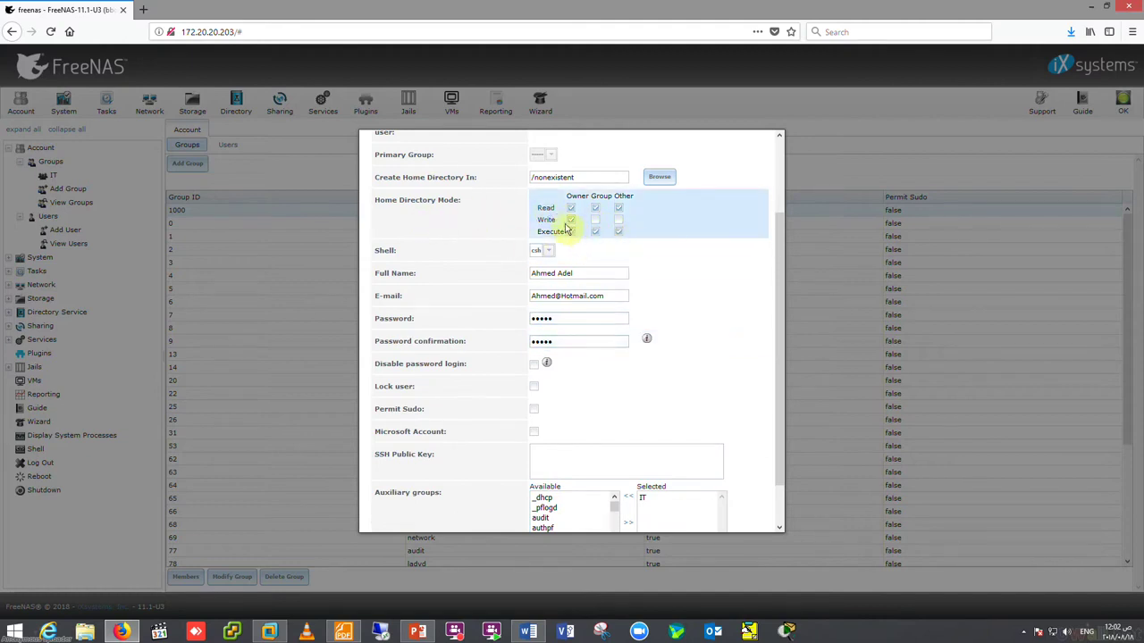
pyautogui.click(595, 220)
pyautogui.click(619, 220)
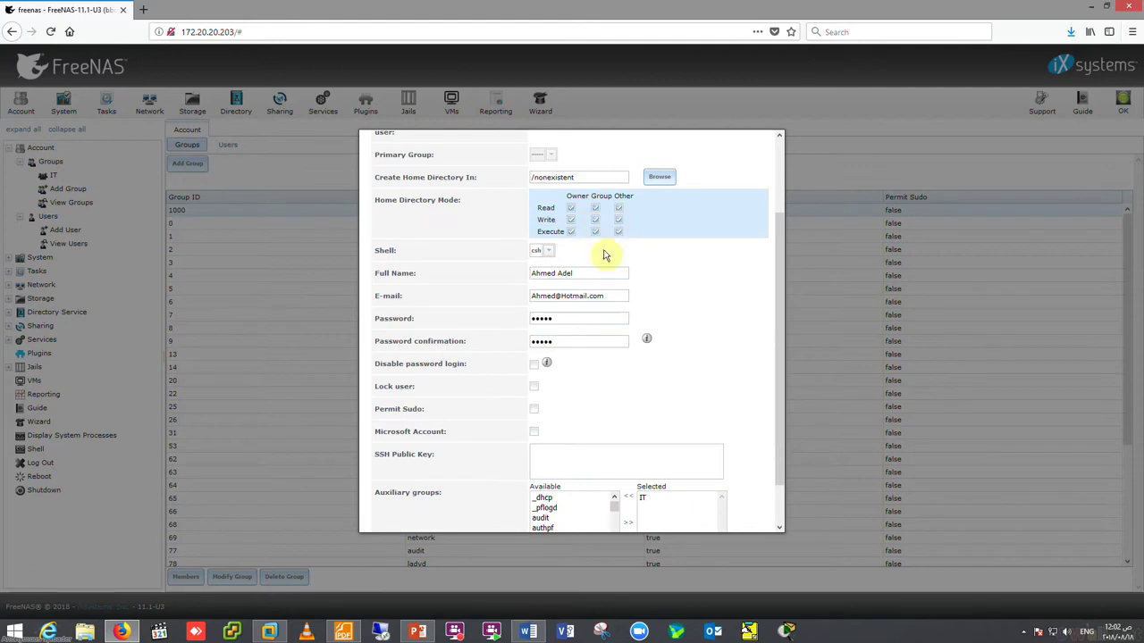
# - Submit the new user account and let Firefox save the login
pyautogui.scroll(-1, 576, 291)
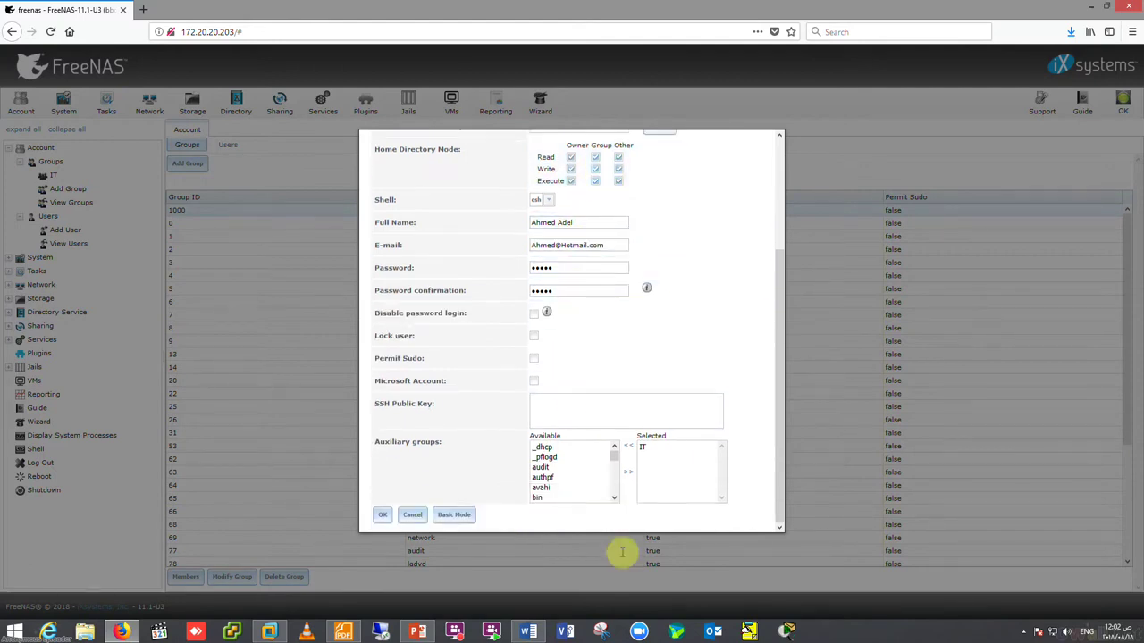
pyautogui.click(381, 516)
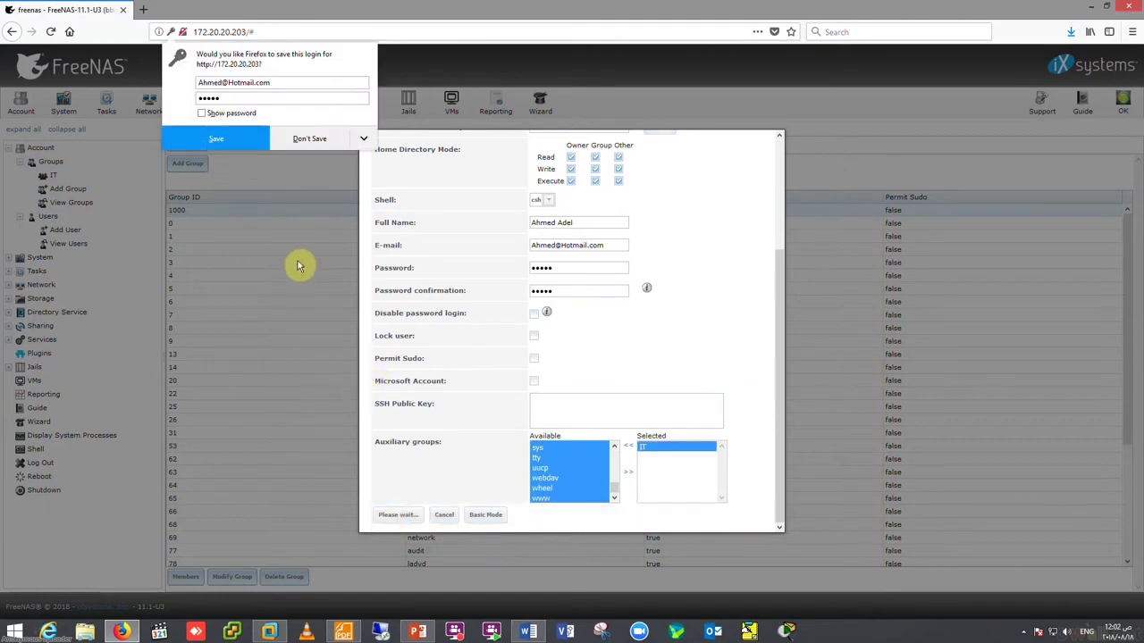
pyautogui.click(220, 136)
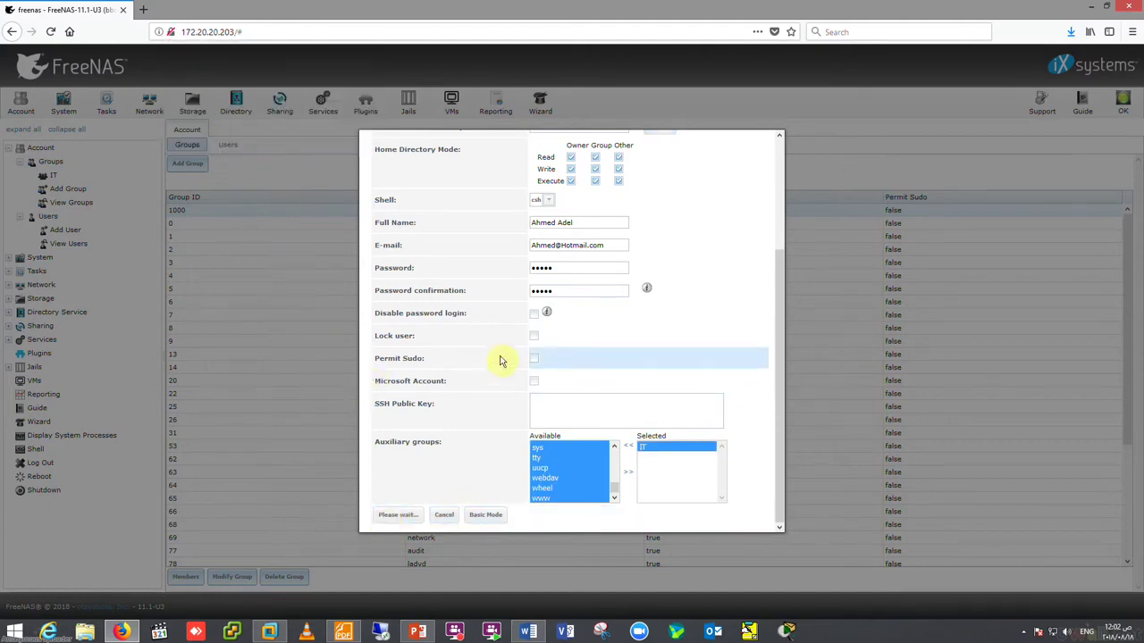
pyautogui.scroll(5, 524, 356)
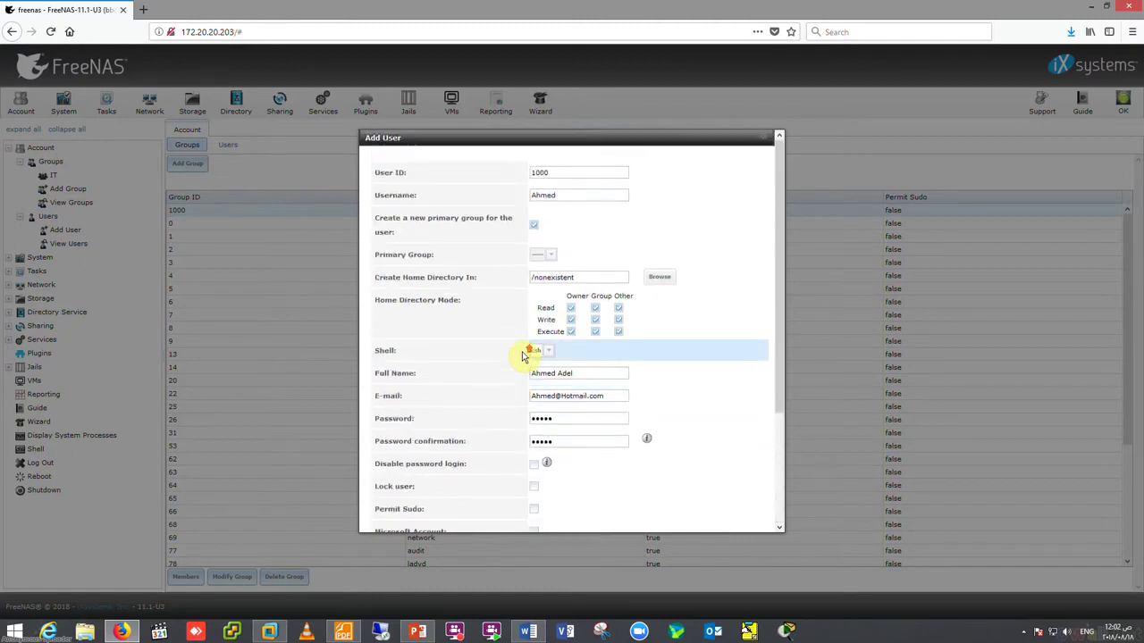
pyautogui.scroll(-5, 523, 356)
# - Finish saving the user, then go back to the Groups list and start a new group (ID 1002)
pyautogui.click(436, 511)
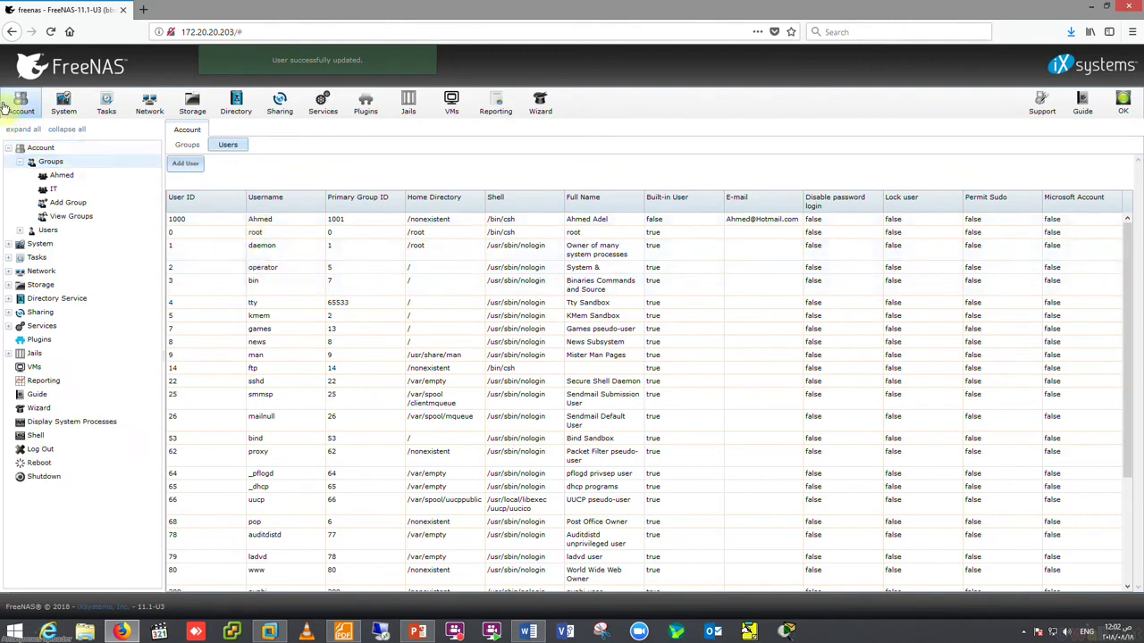
pyautogui.click(7, 148)
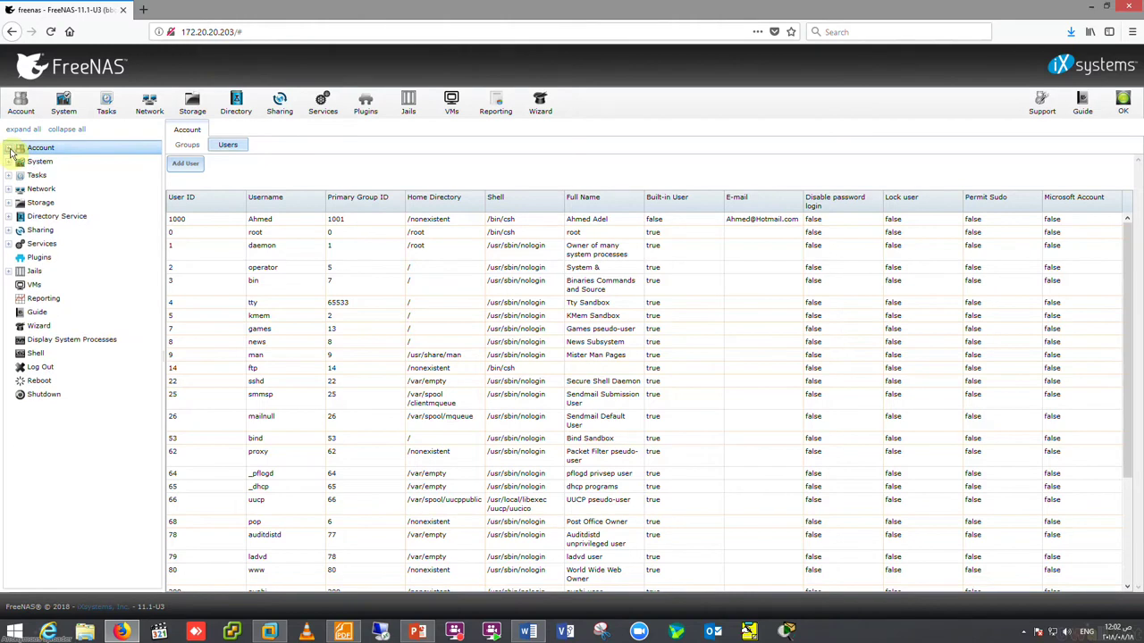
pyautogui.click(20, 105)
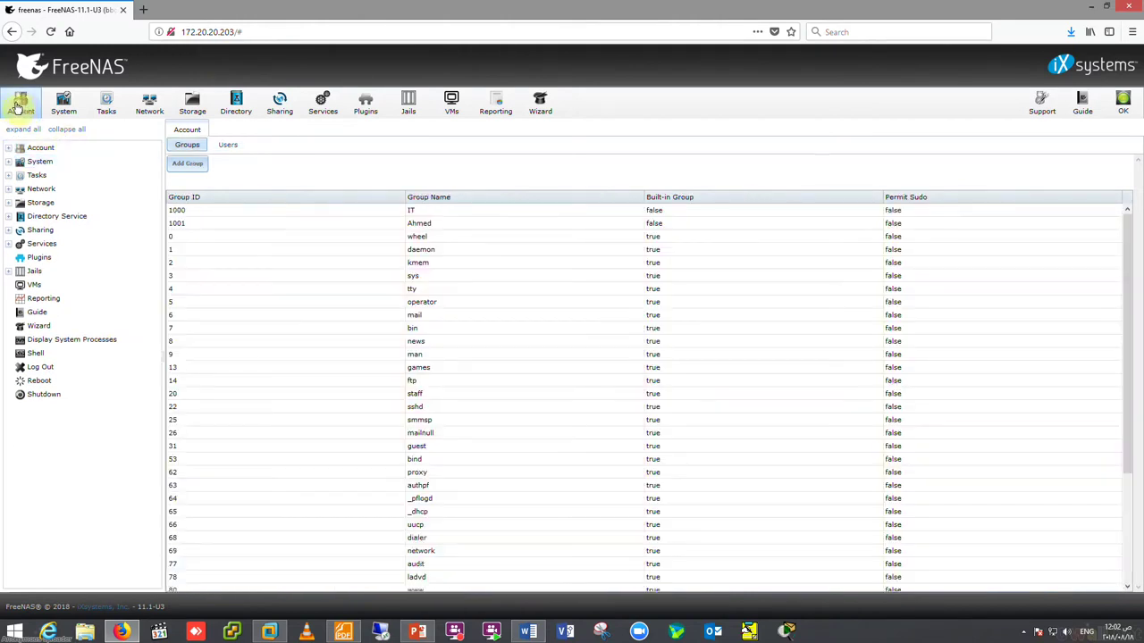
pyautogui.click(188, 164)
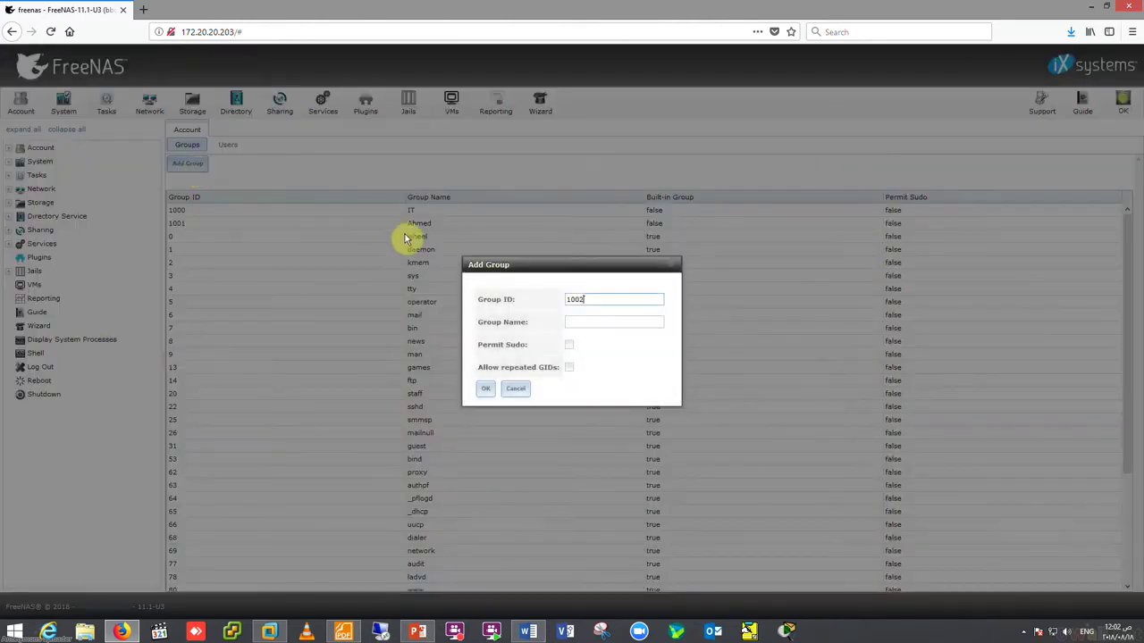
# - Dismiss the Add Group form without naming or creating a group
pyautogui.click(583, 325)
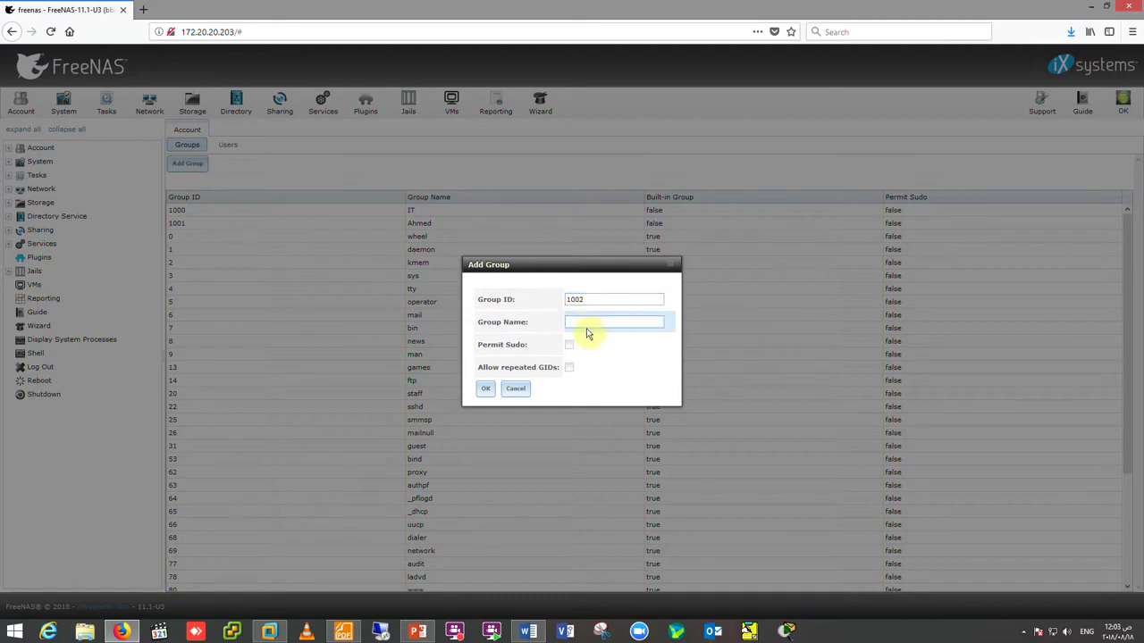
pyautogui.click(516, 390)
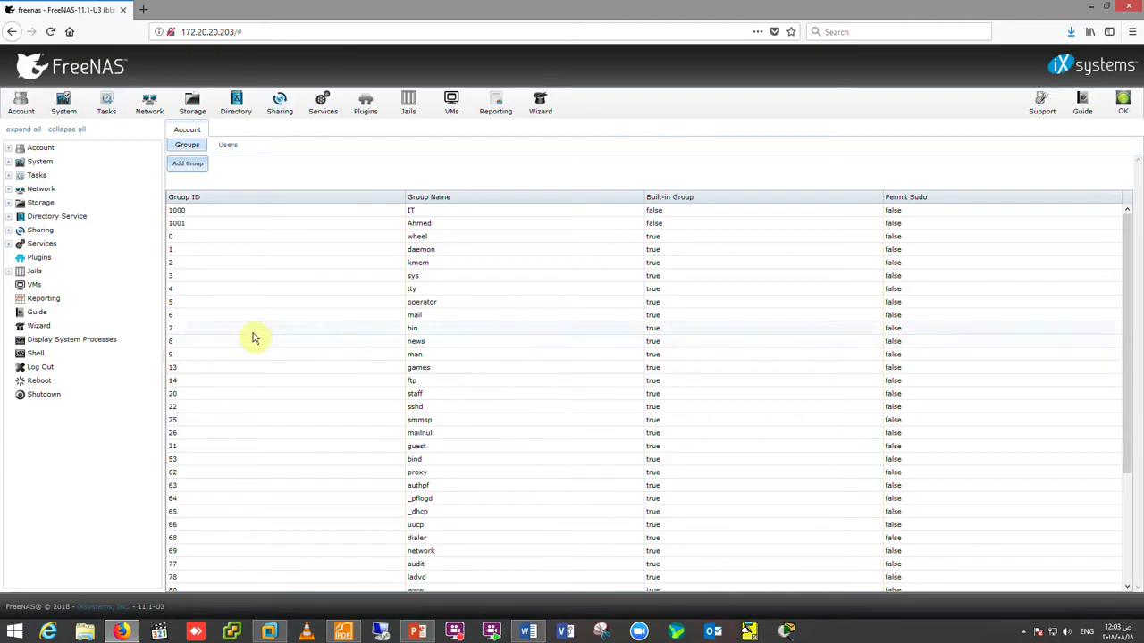
# - Open another Add User form, proposing User ID 1001, and focus its Username field
pyautogui.click(8, 149)
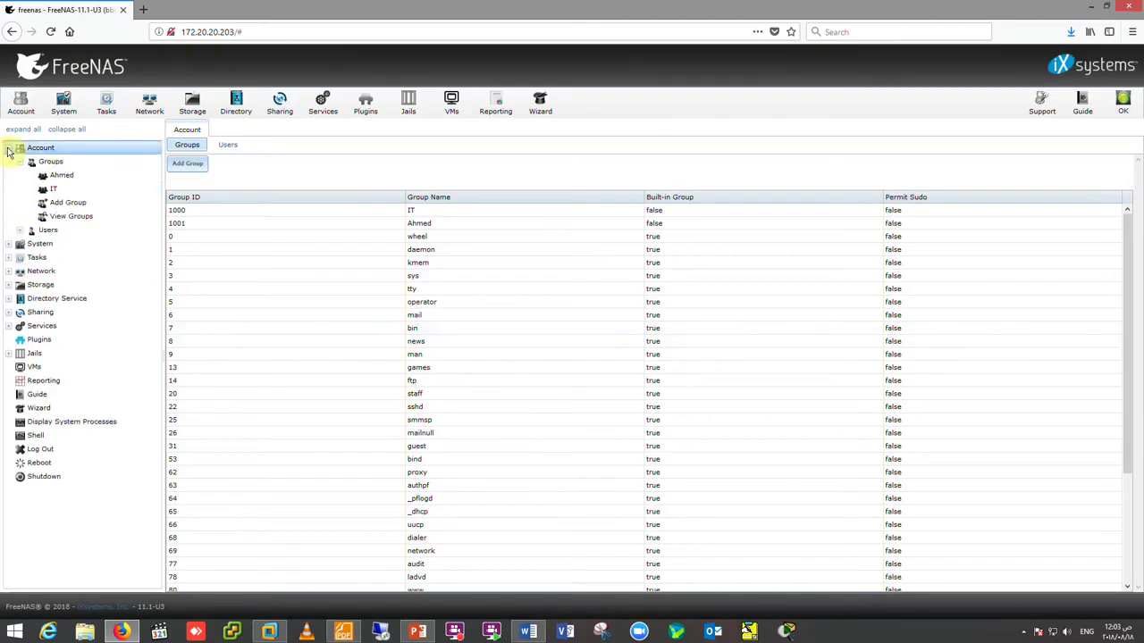
pyautogui.click(20, 230)
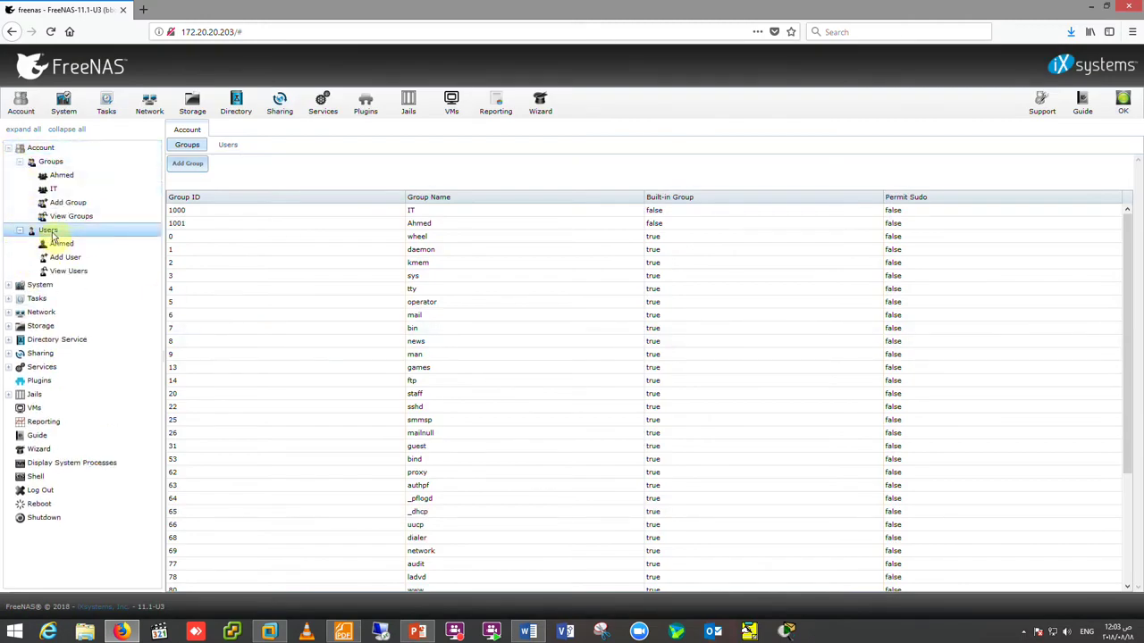
pyautogui.click(83, 259)
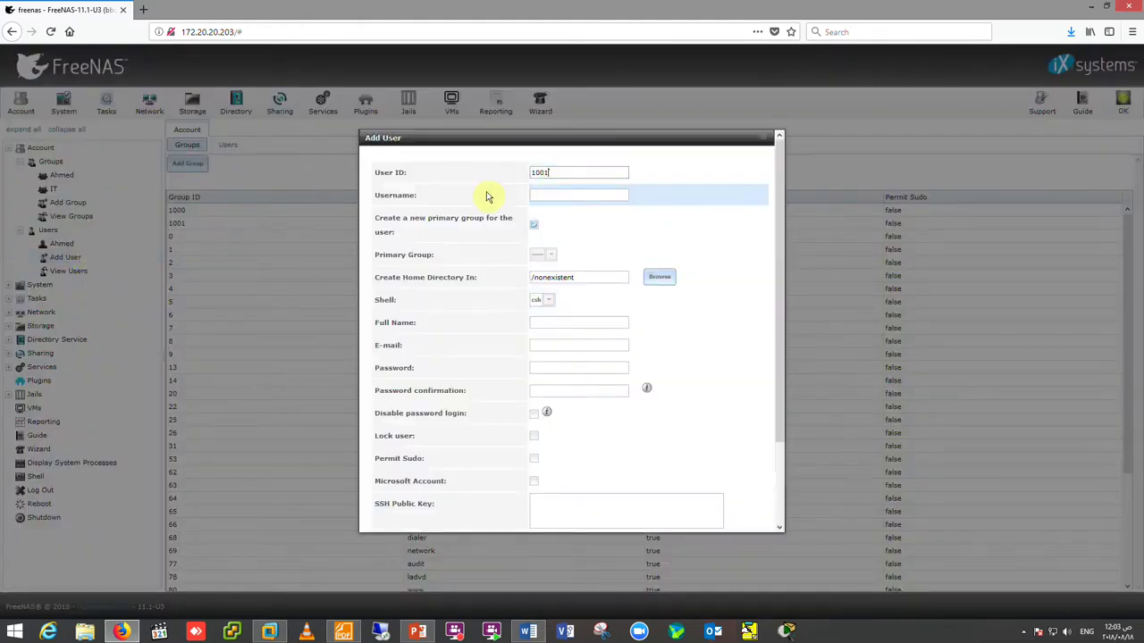
pyautogui.click(570, 177)
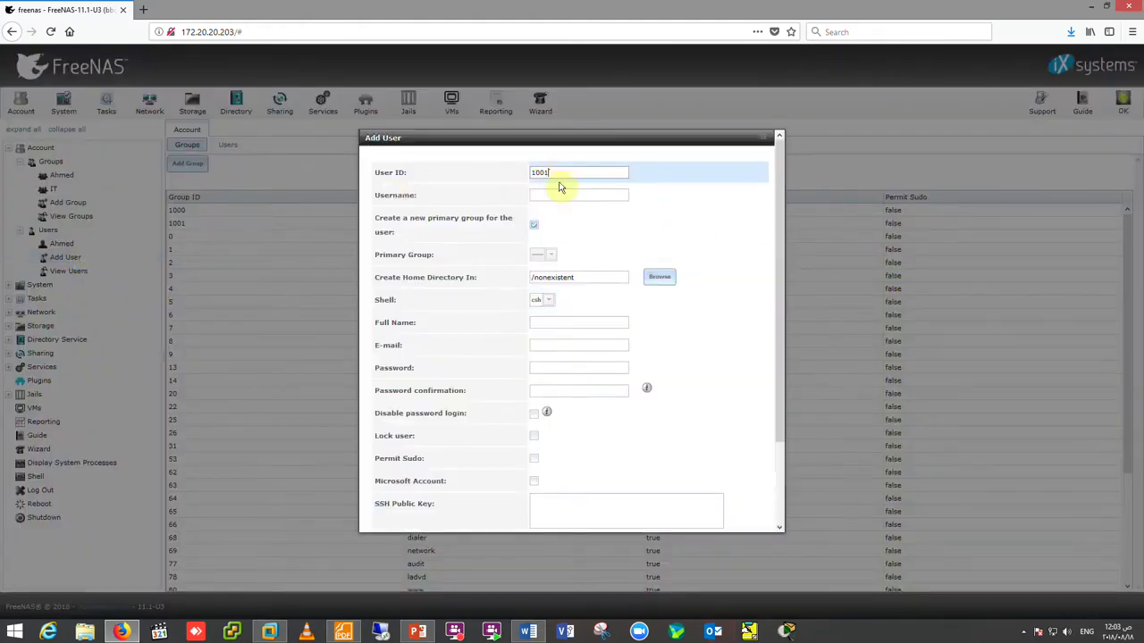
pyautogui.click(559, 194)
pyautogui.click(540, 194)
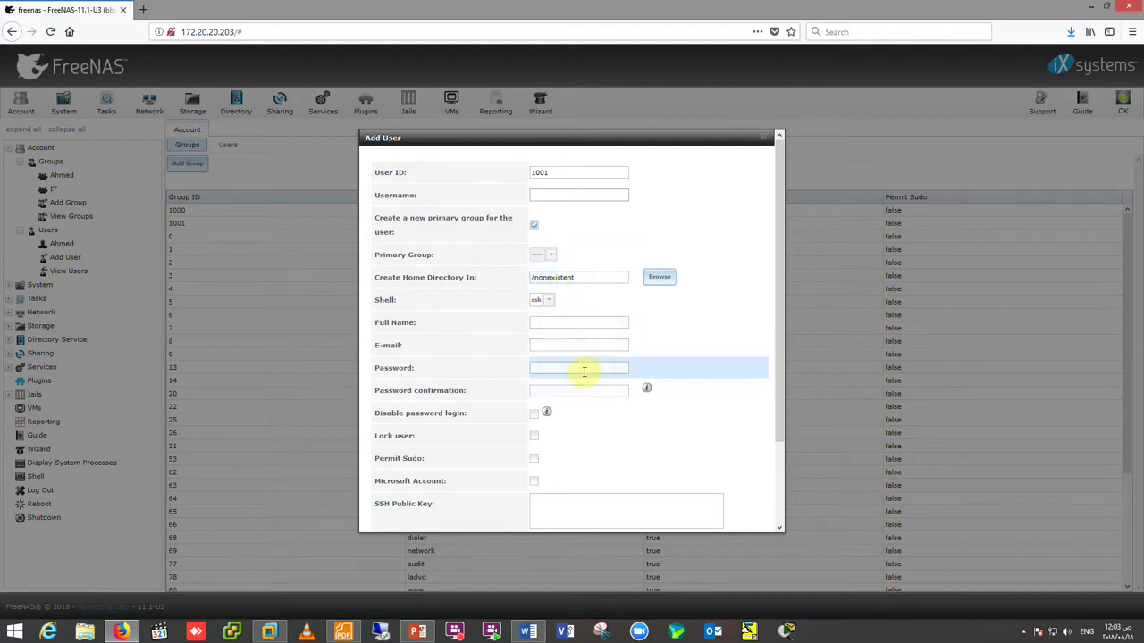
# - Review the form's advanced home-directory permissions, then cancel without adding a user
pyautogui.scroll(-3, 585, 372)
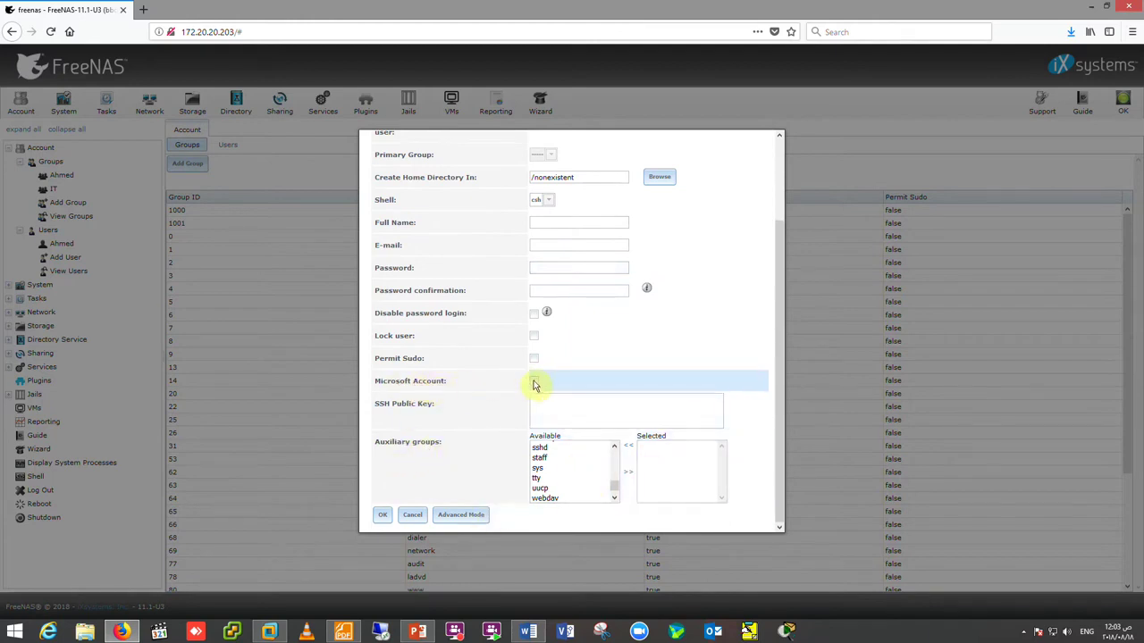
pyautogui.click(457, 514)
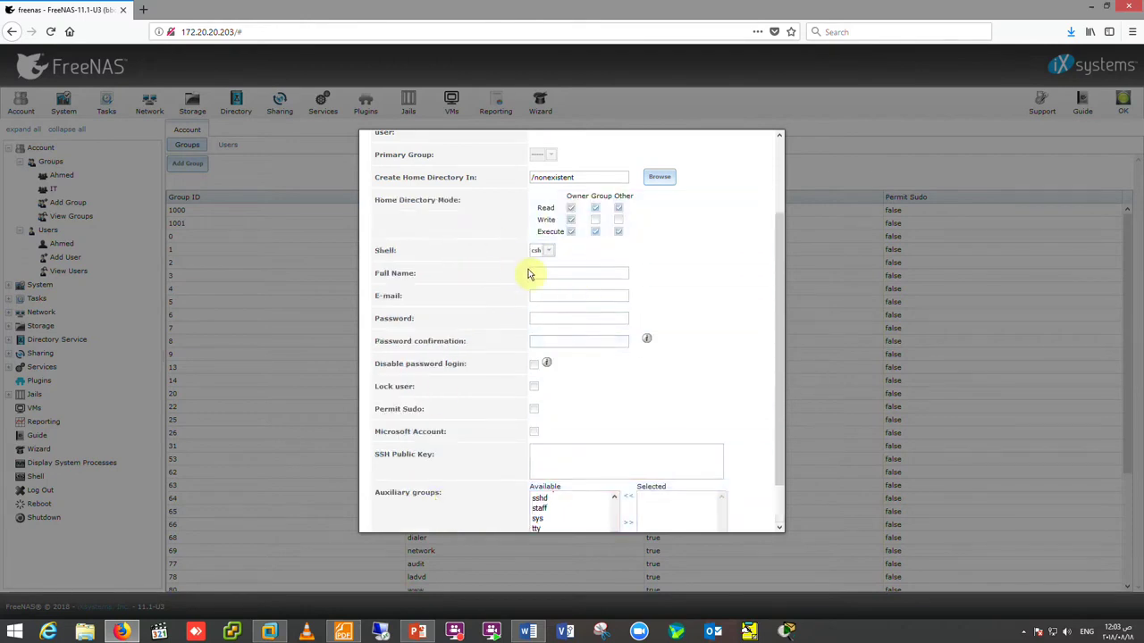
pyautogui.scroll(3, 477, 223)
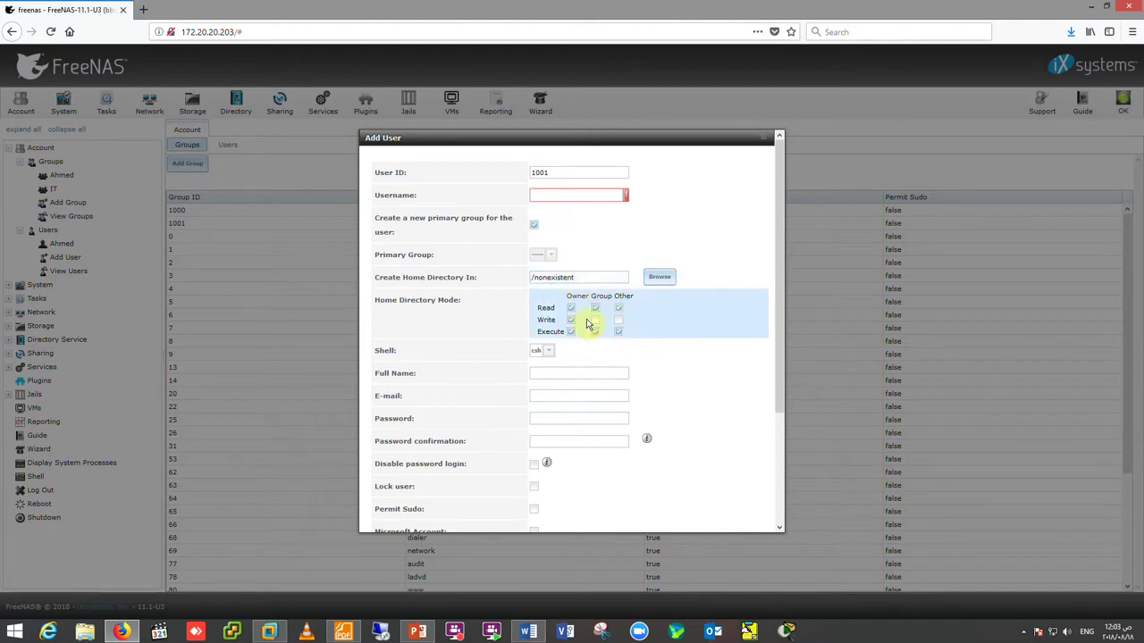
pyautogui.scroll(-3, 581, 404)
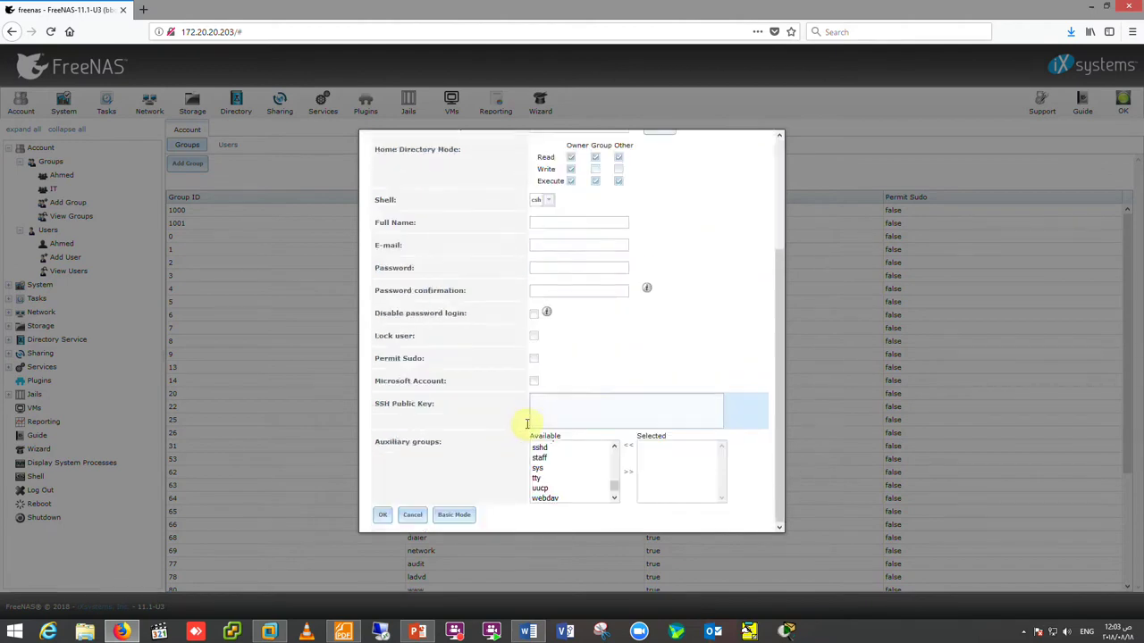
pyautogui.click(417, 516)
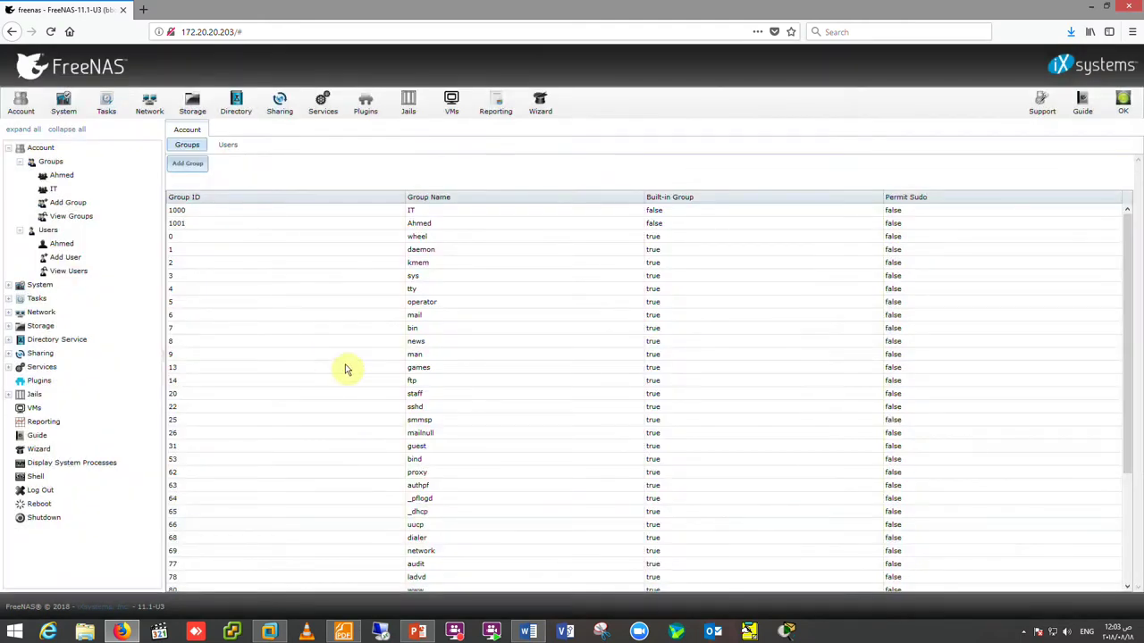
# - Collapse the Account section and show System Information for freenas.local, build FreeNAS-11.1-U3
pyautogui.click(22, 104)
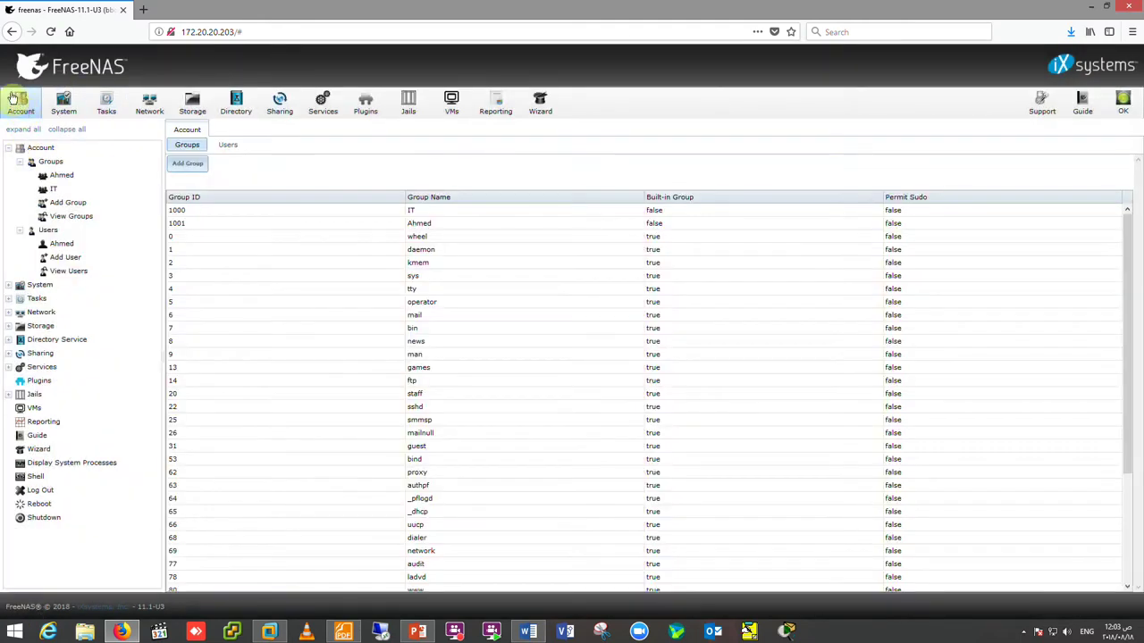
pyautogui.click(8, 147)
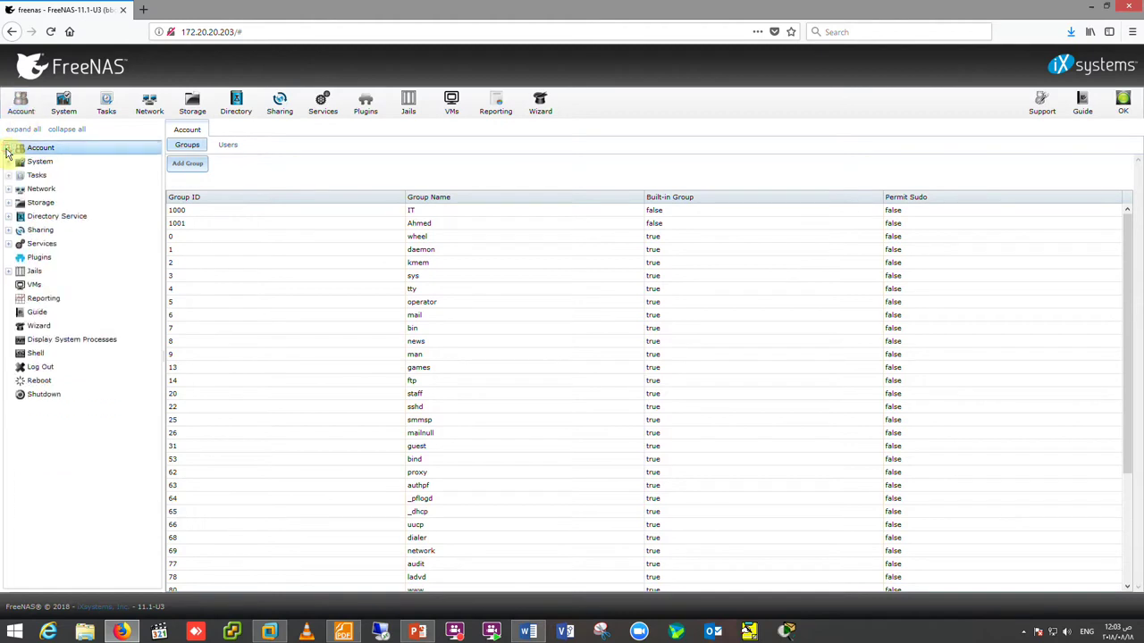
pyautogui.click(64, 111)
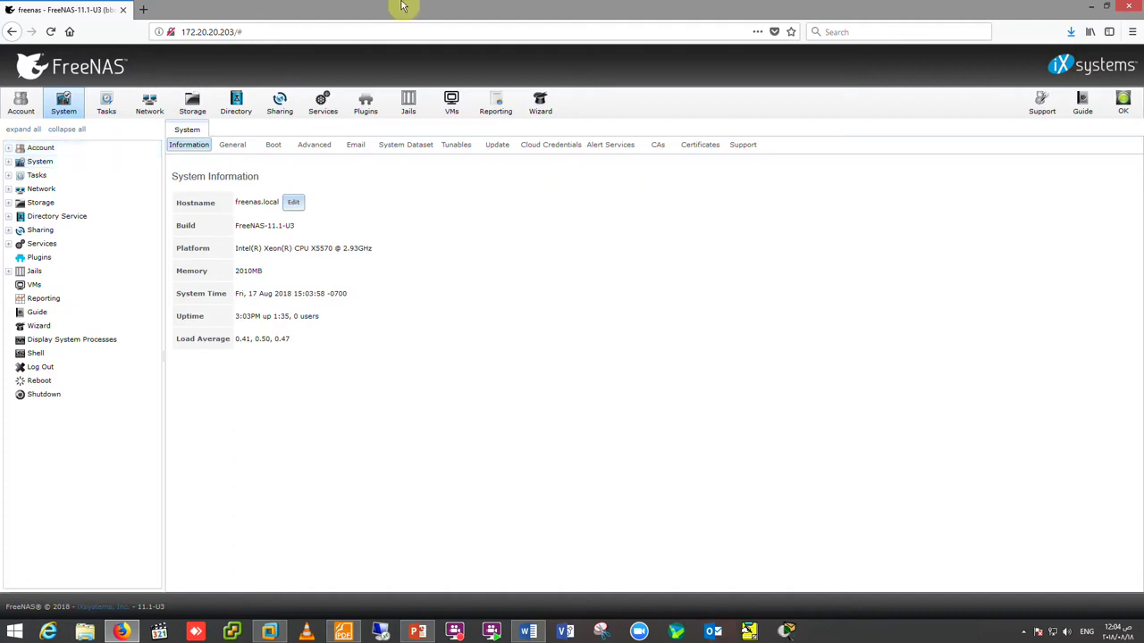
# - Change the hostname from freenas.local to HTC.com and bring up the General settings
pyautogui.click(294, 205)
pyautogui.moveTo(288, 202); pyautogui.dragTo(224, 202)
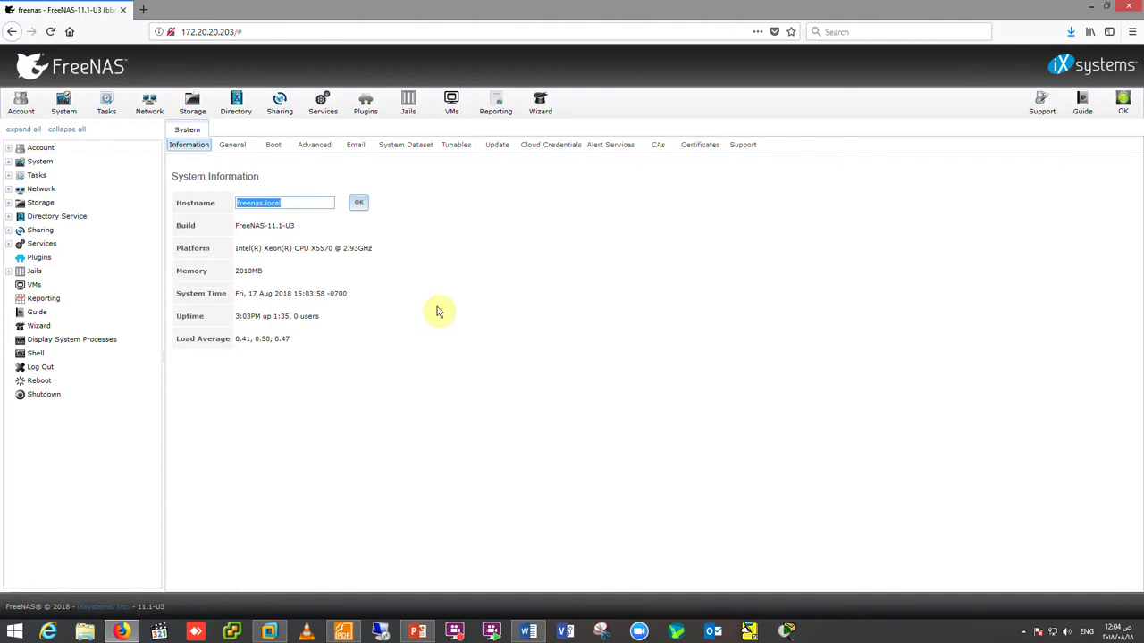
pyautogui.write('HTC.com')
pyautogui.click(358, 204)
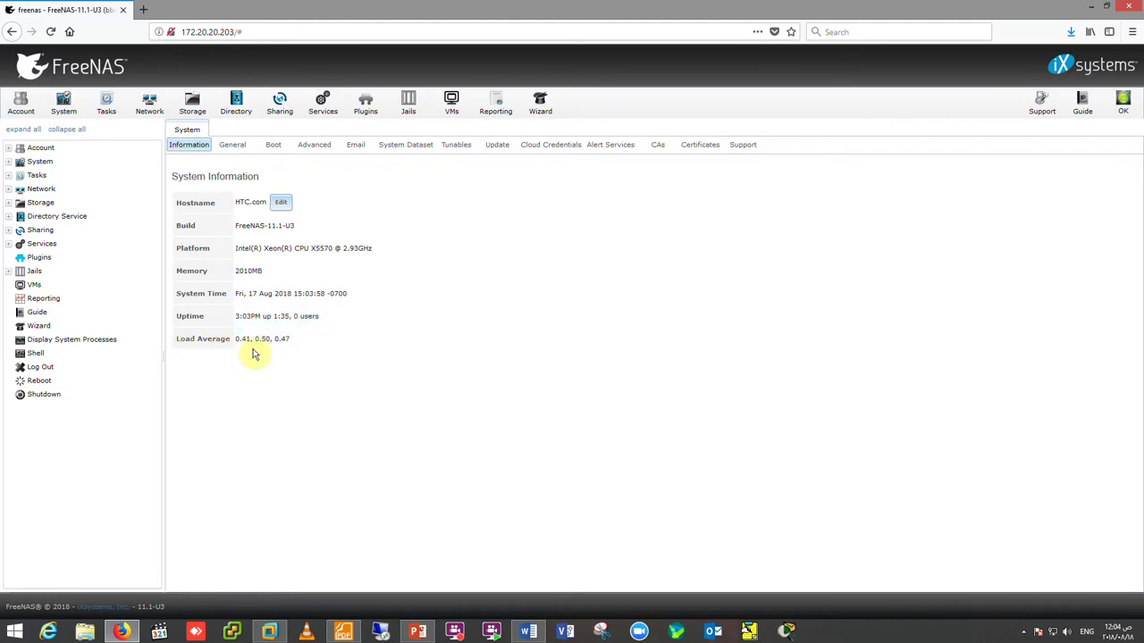
pyautogui.click(235, 148)
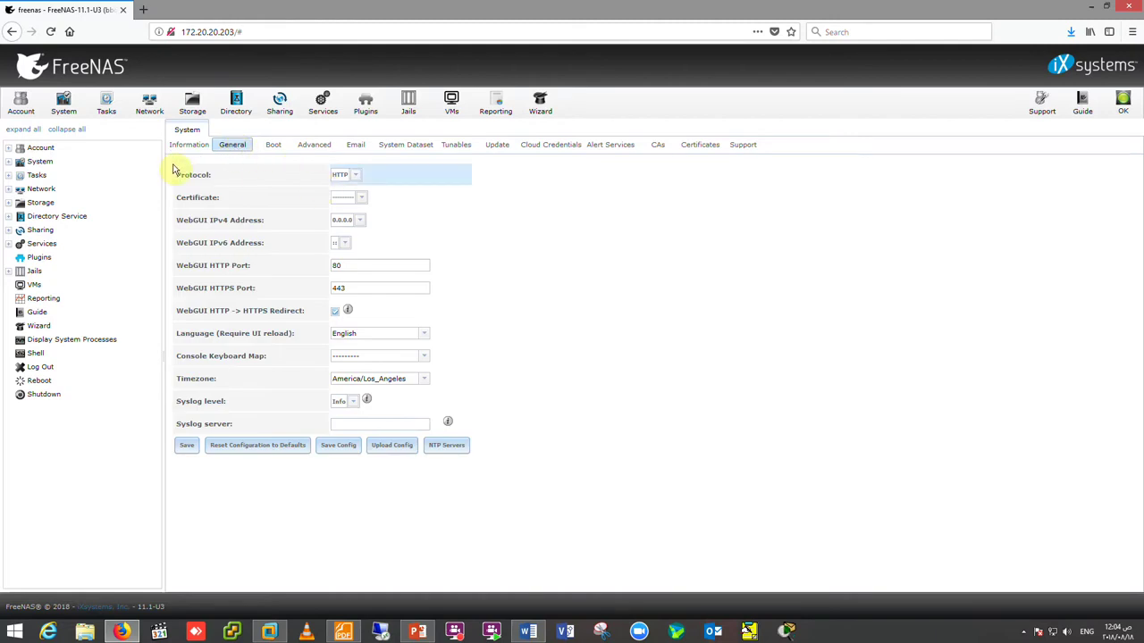
# - Switch the web interface protocol from HTTP to HTTPS
pyautogui.click(170, 32)
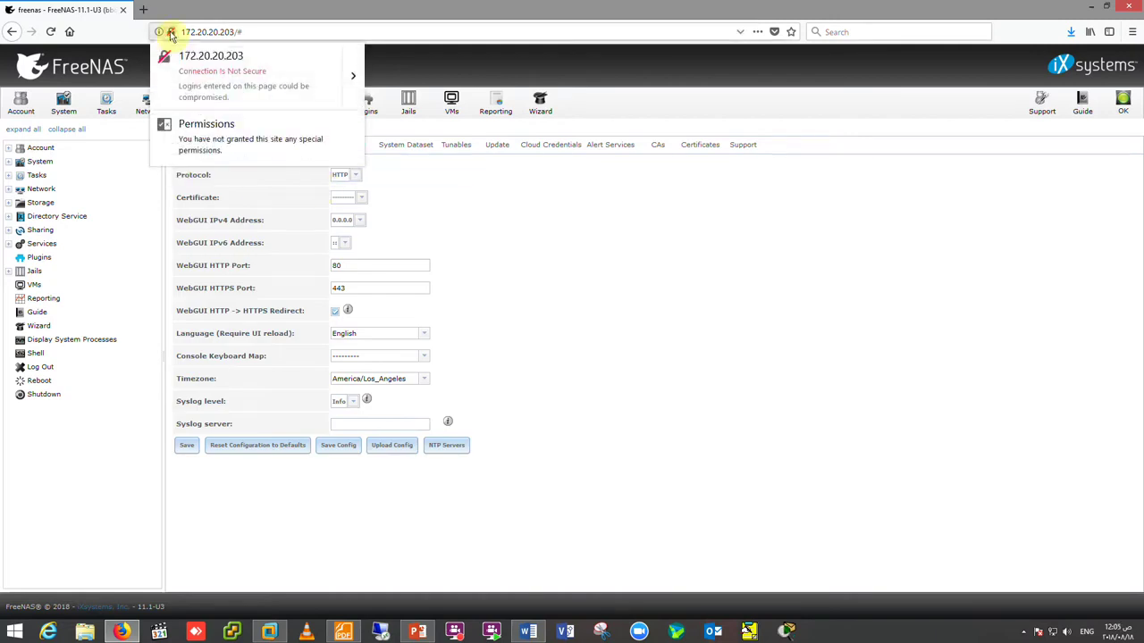
pyautogui.click(358, 84)
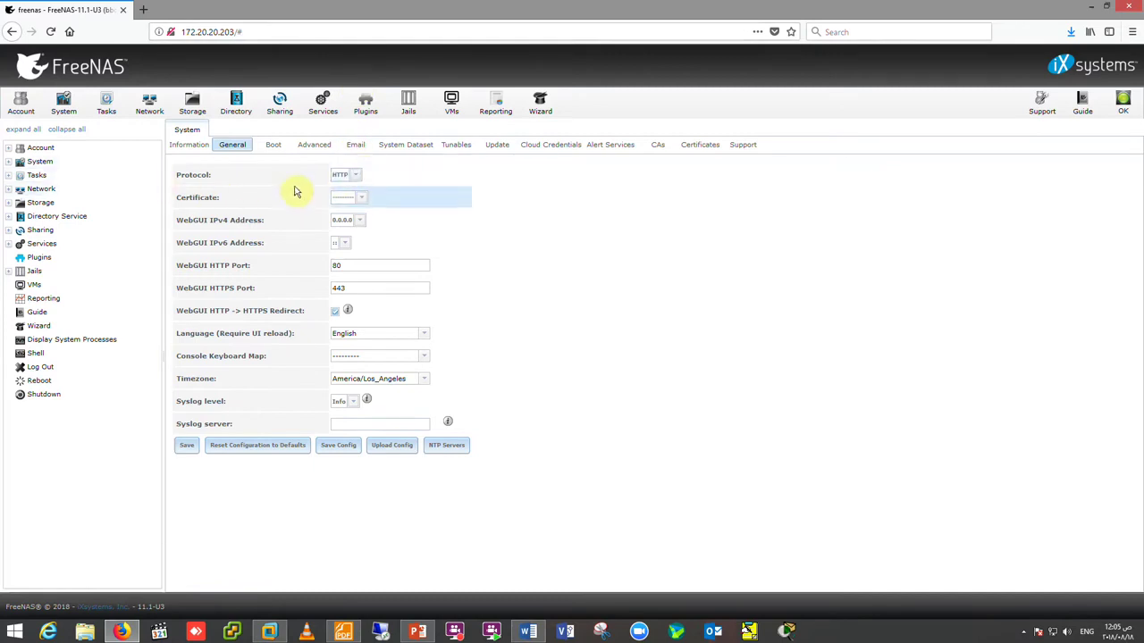
pyautogui.click(355, 177)
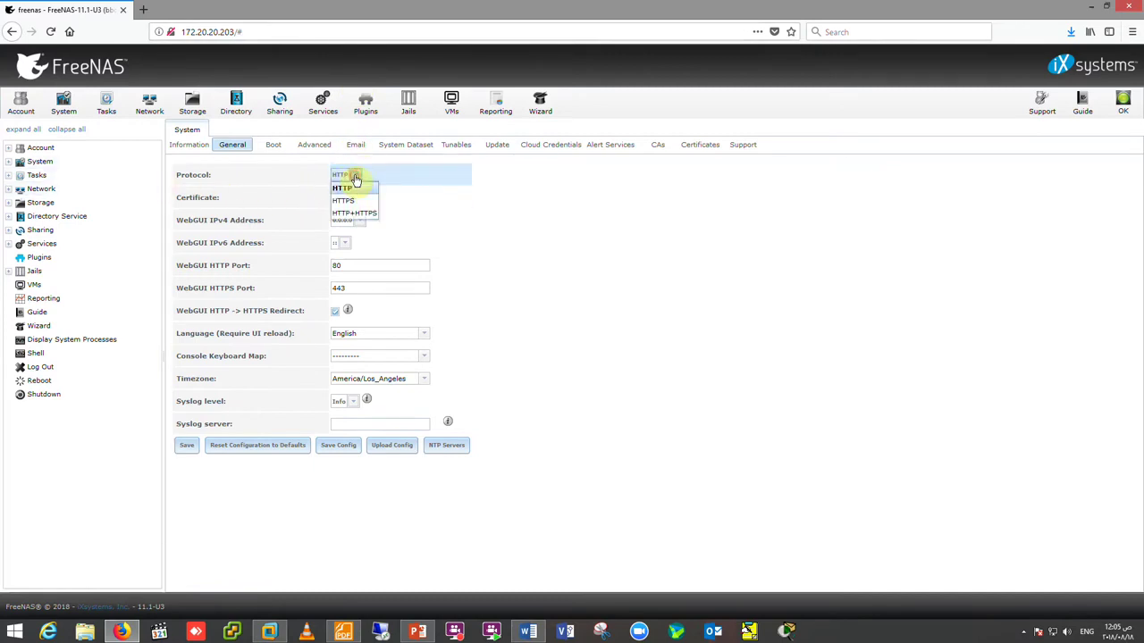
pyautogui.click(349, 200)
pyautogui.click(365, 199)
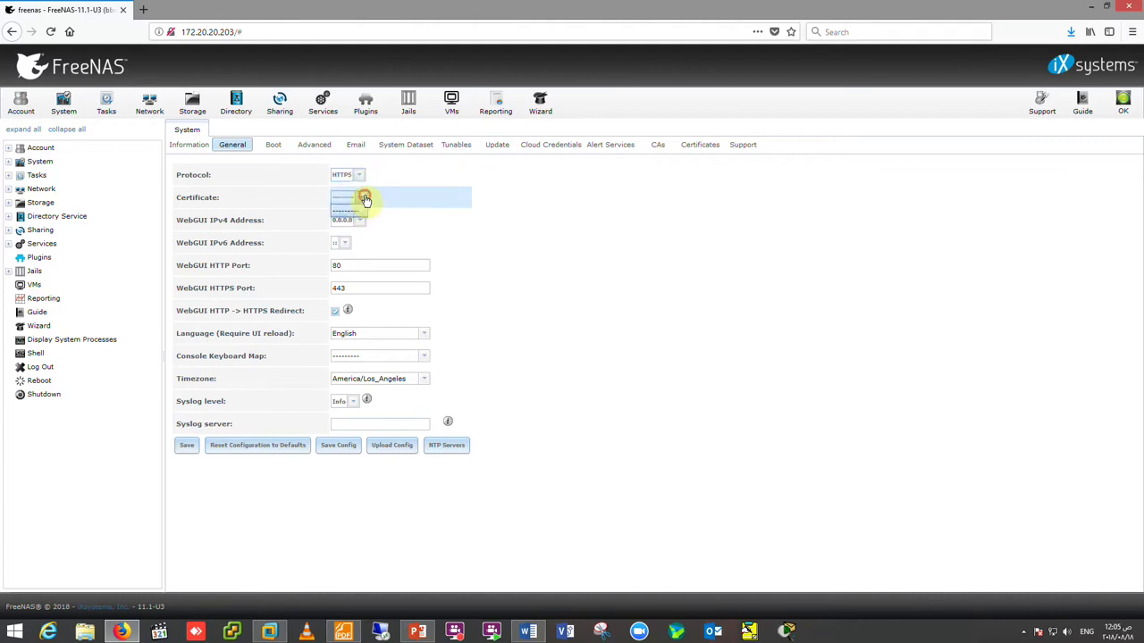
pyautogui.click(361, 177)
pyautogui.click(362, 181)
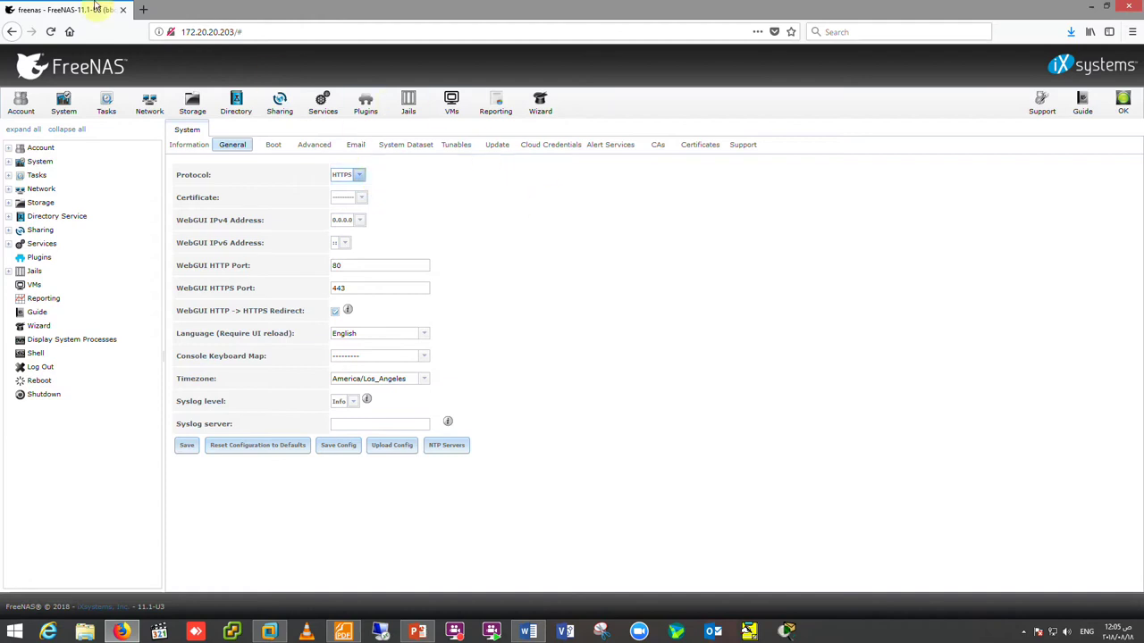
# - Bind the web interface to IPv4 address 172.20.20.203, leaving the certificate unset
pyautogui.click(355, 221)
pyautogui.click(369, 245)
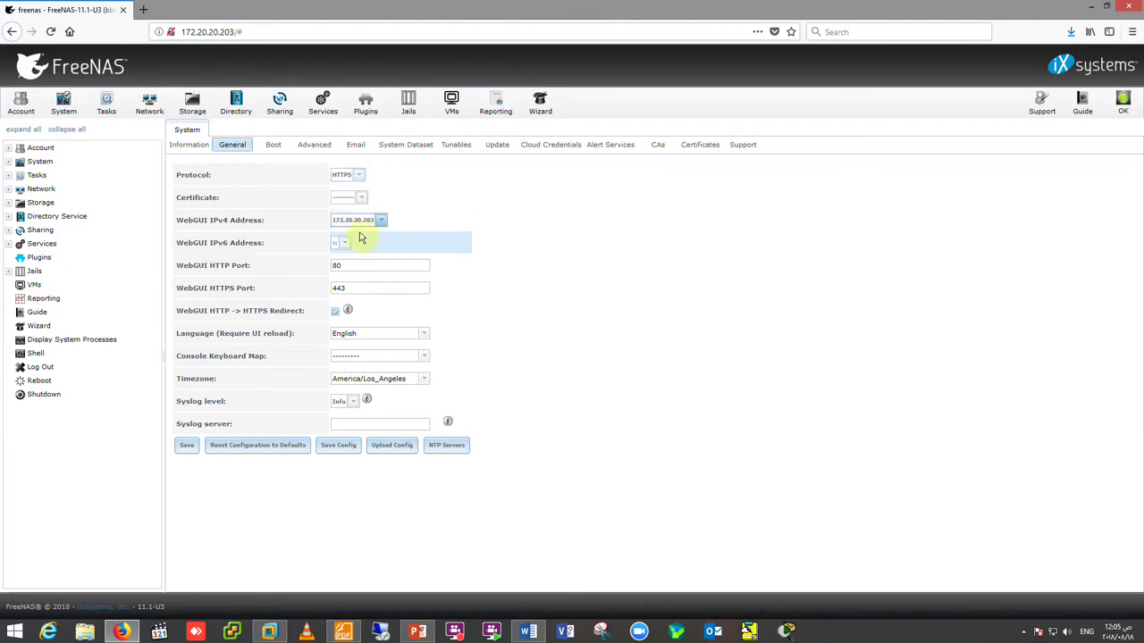
pyautogui.click(364, 202)
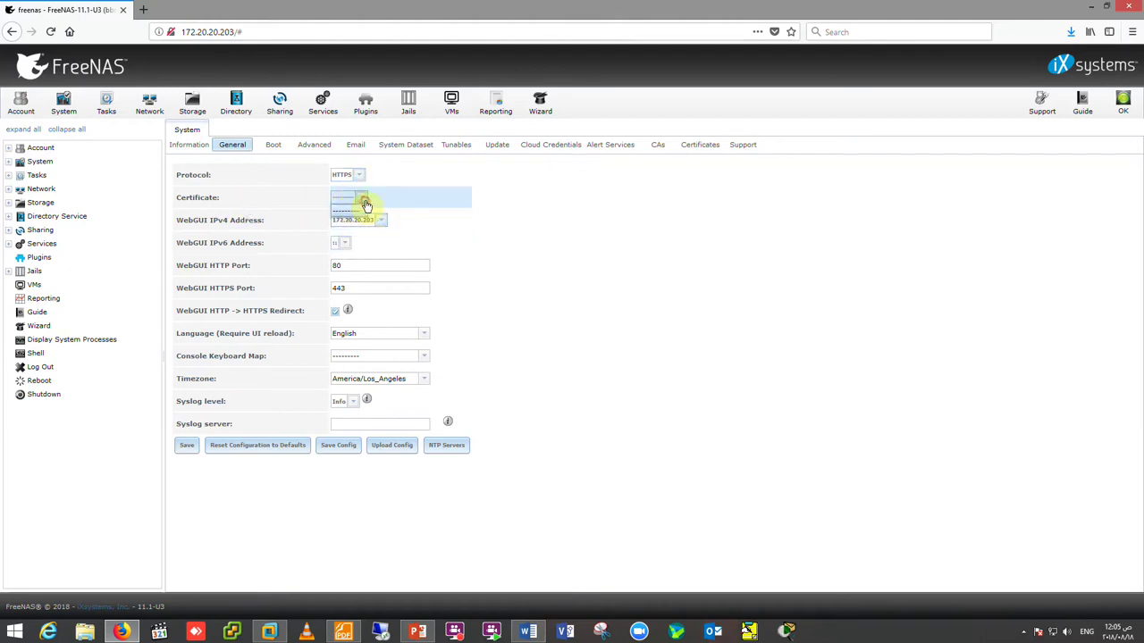
pyautogui.click(346, 205)
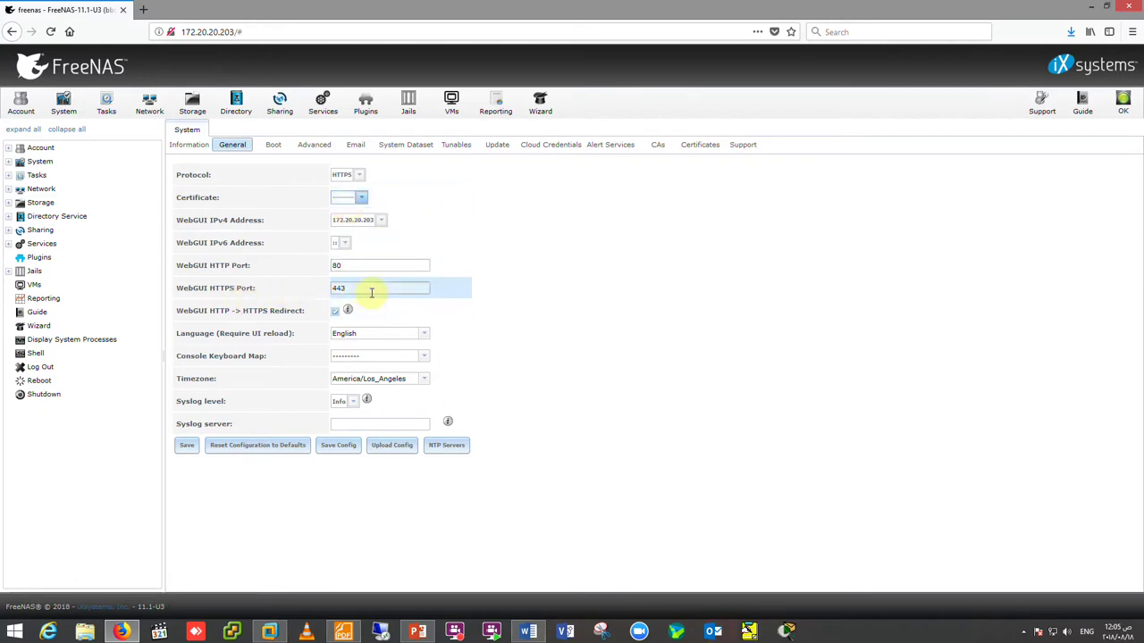
# - Set the timezone to Africa/Cairo, keeping English as language and Info as syslog level
pyautogui.click(425, 334)
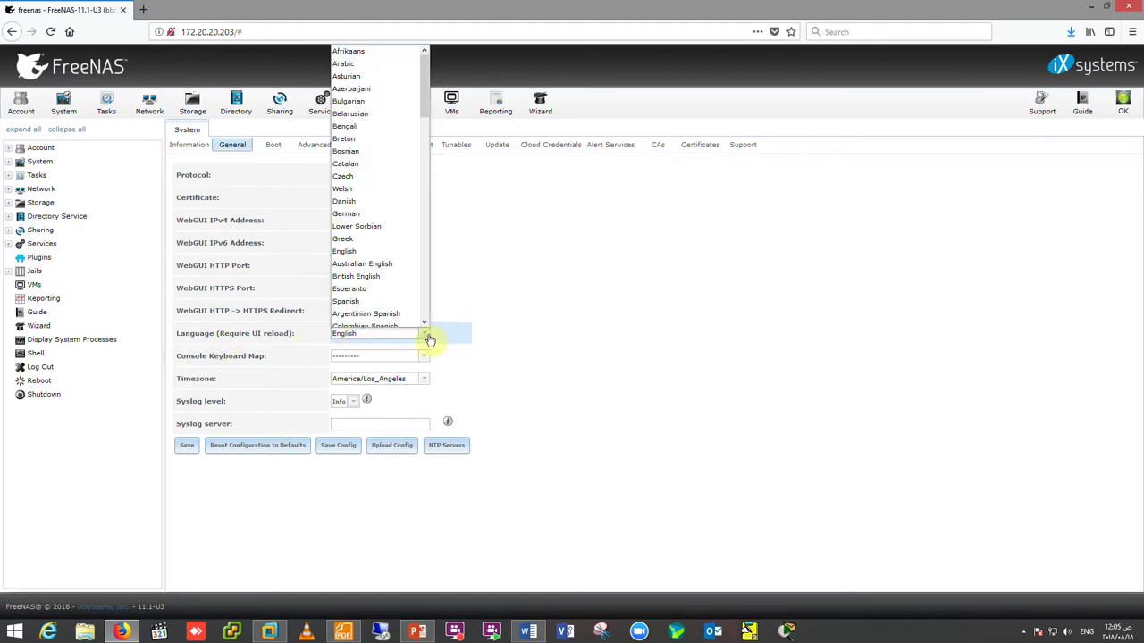
pyautogui.click(427, 336)
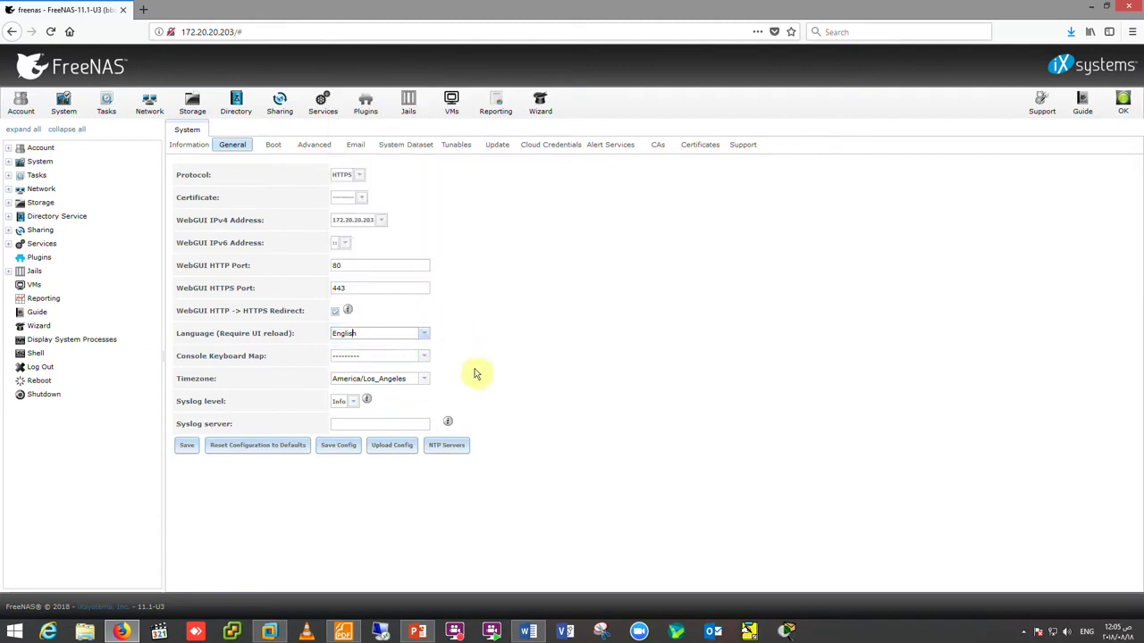
pyautogui.click(426, 379)
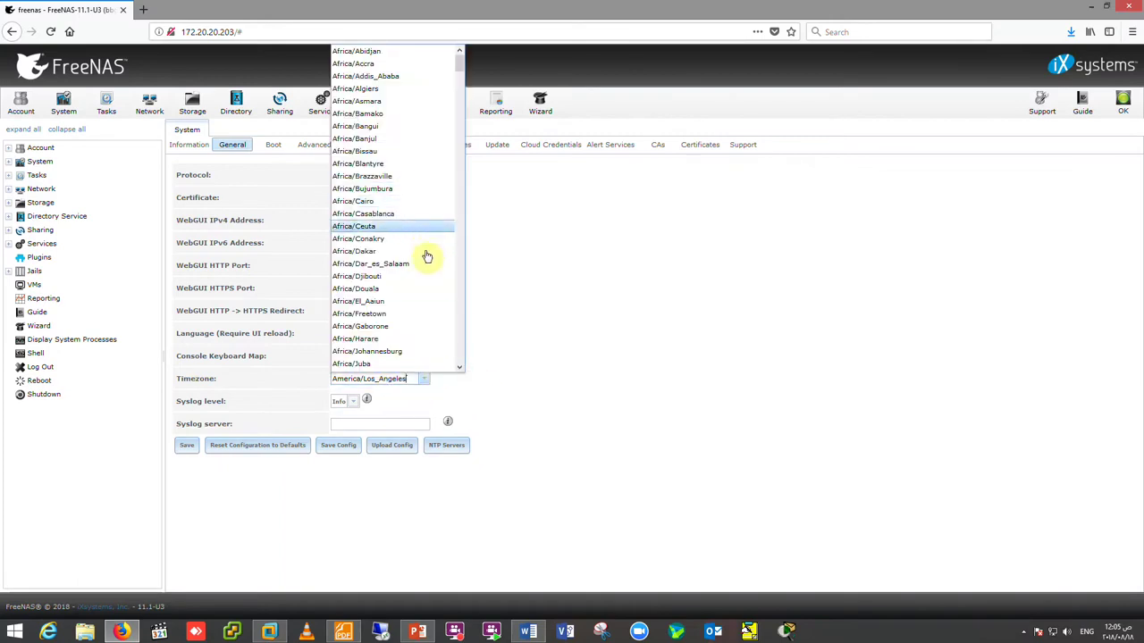
pyautogui.click(372, 202)
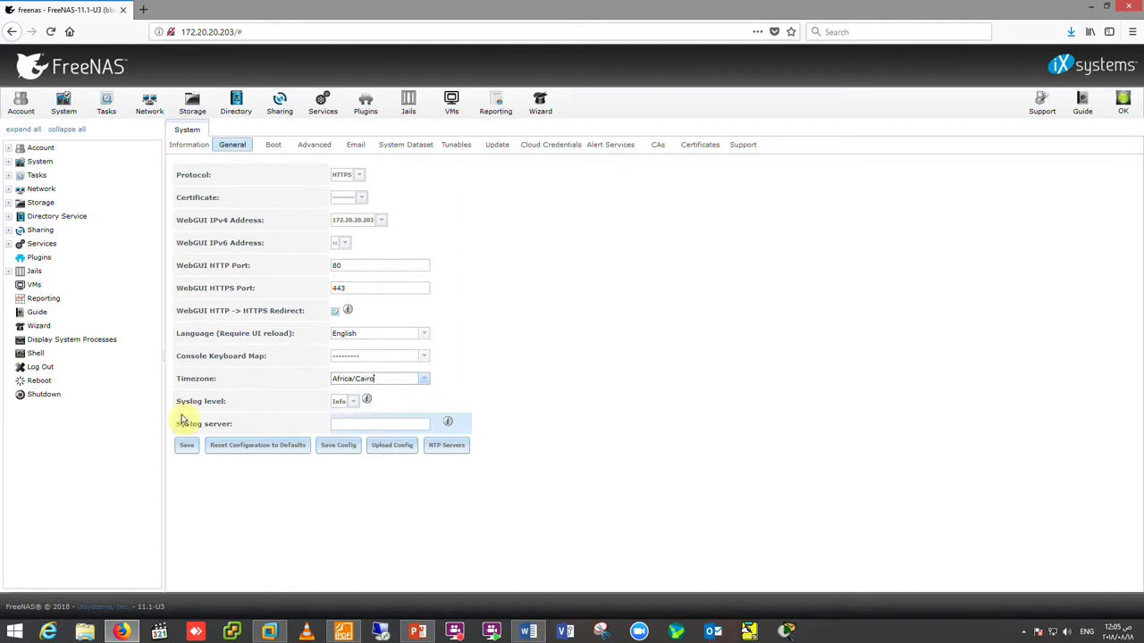
pyautogui.click(354, 402)
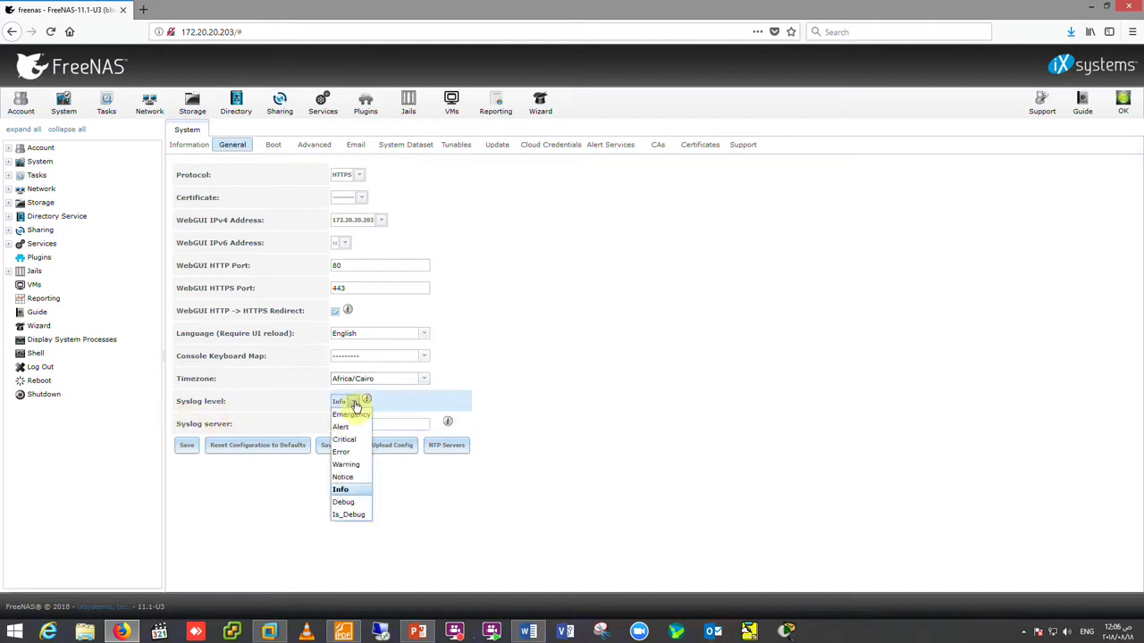
pyautogui.click(355, 404)
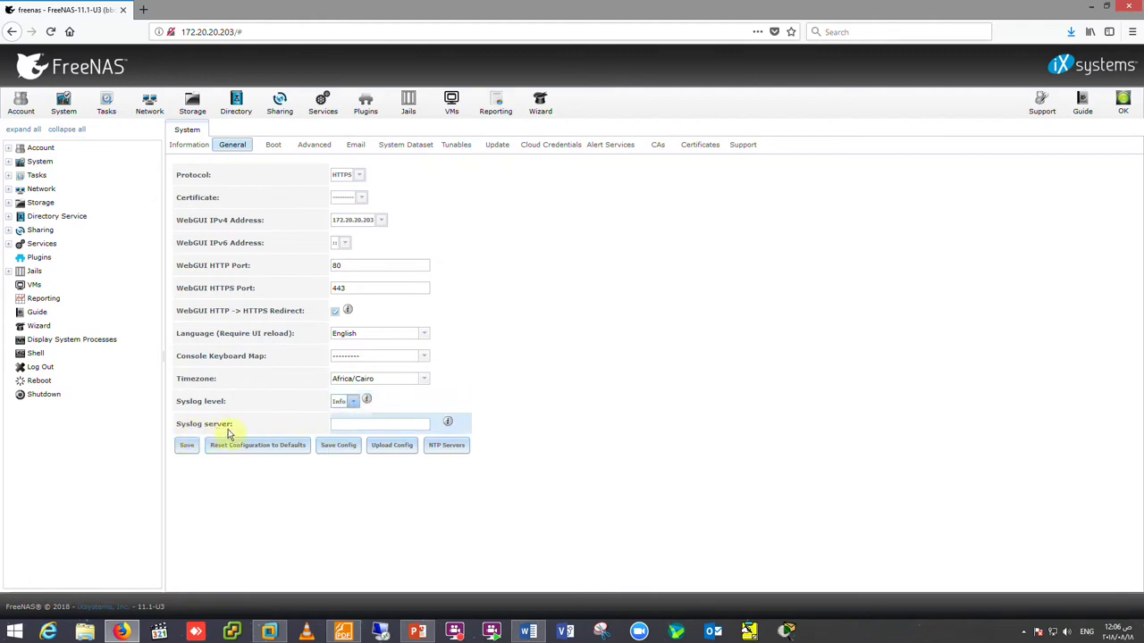
pyautogui.moveTo(445, 426)
pyautogui.click(350, 425)
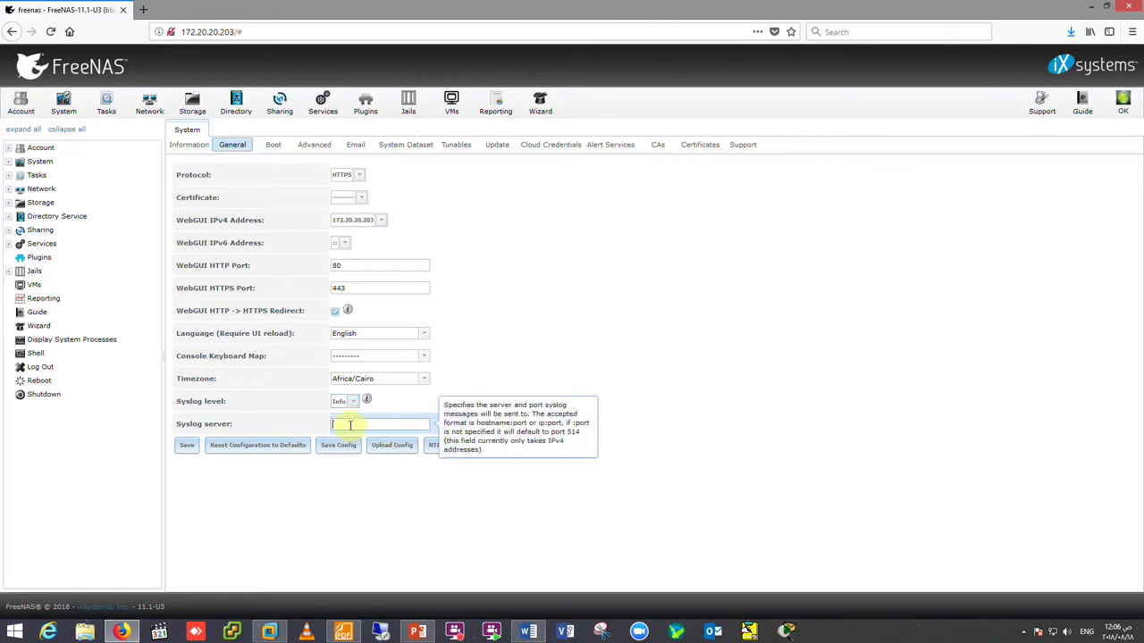
# - Save the general settings and view the NTP Servers list of three freebsd pool servers
pyautogui.click(183, 449)
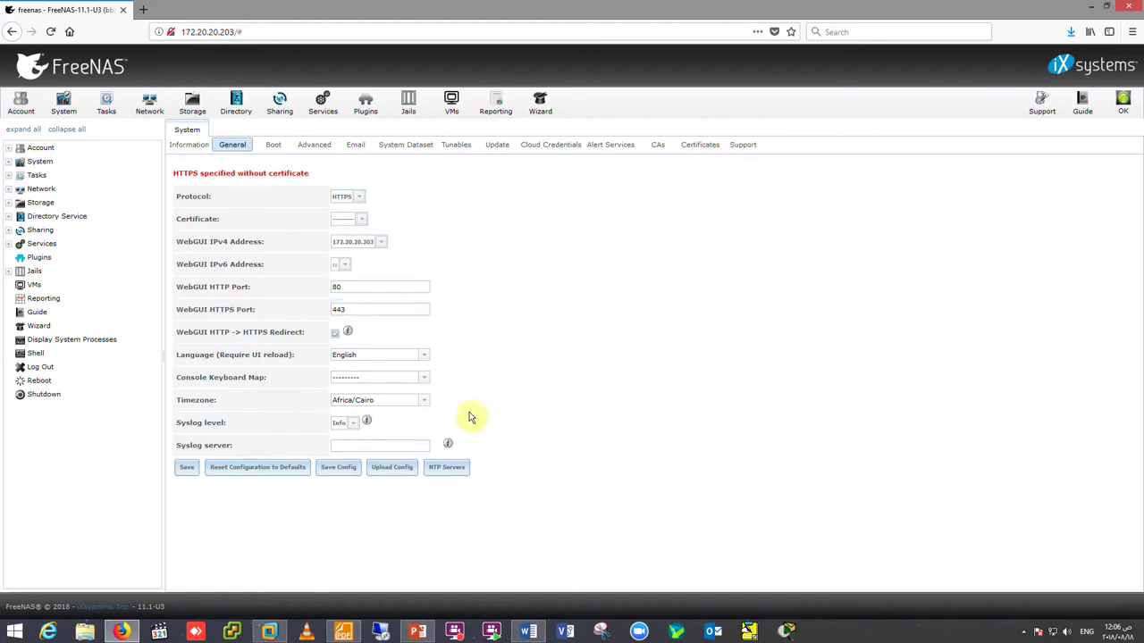
pyautogui.click(448, 468)
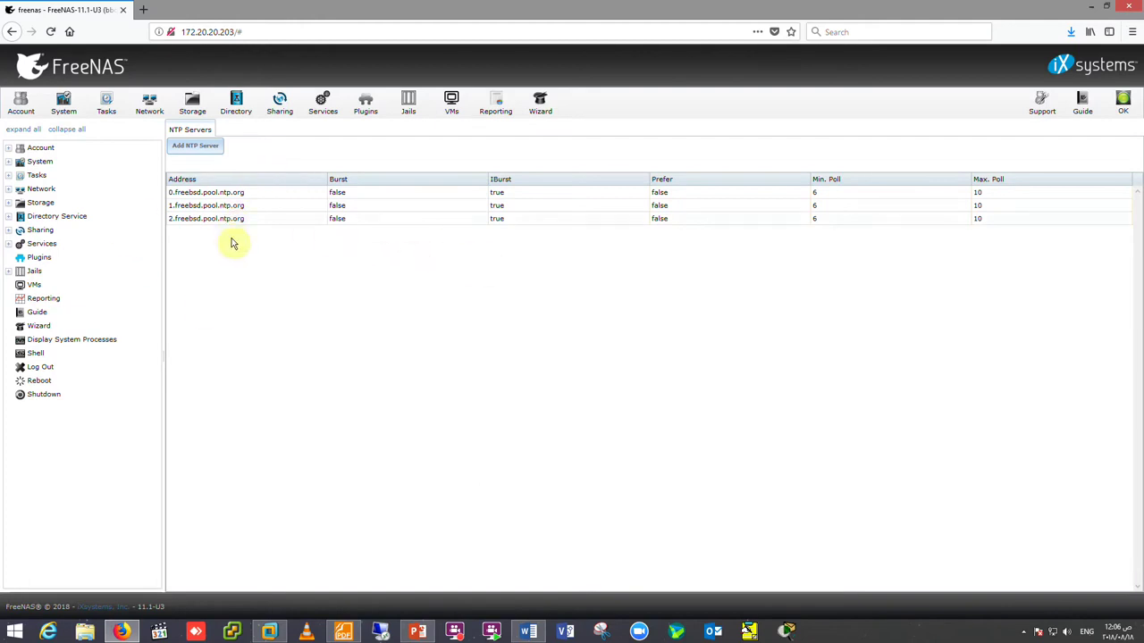
# - Dismiss an empty Add NTP Server form, return to System General, and start Upload Config
pyautogui.click(210, 155)
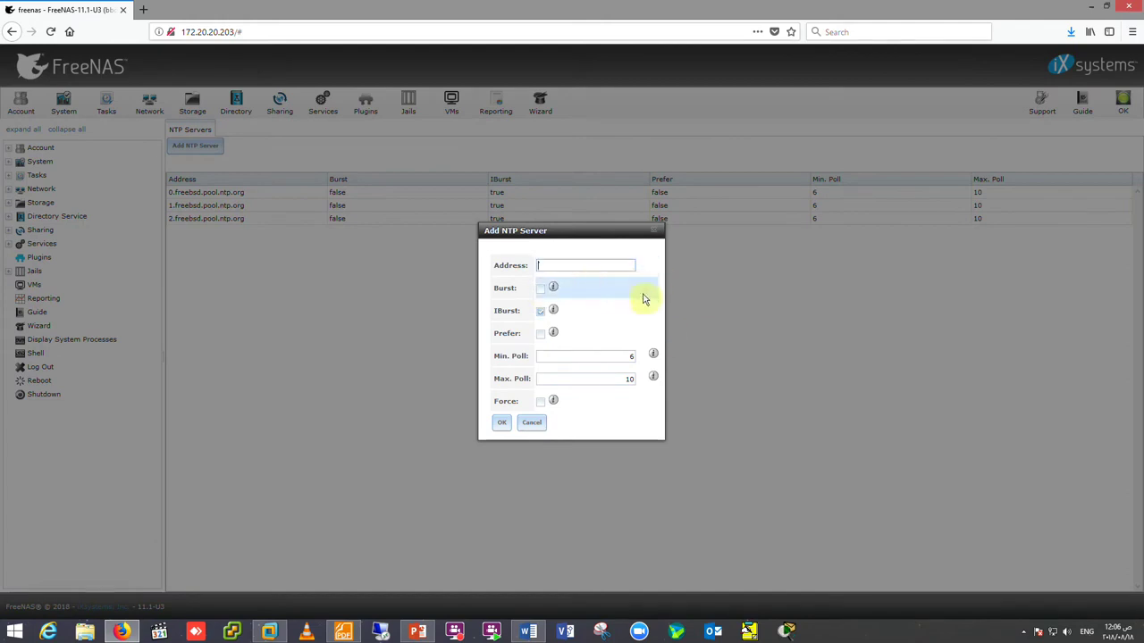
pyautogui.click(534, 423)
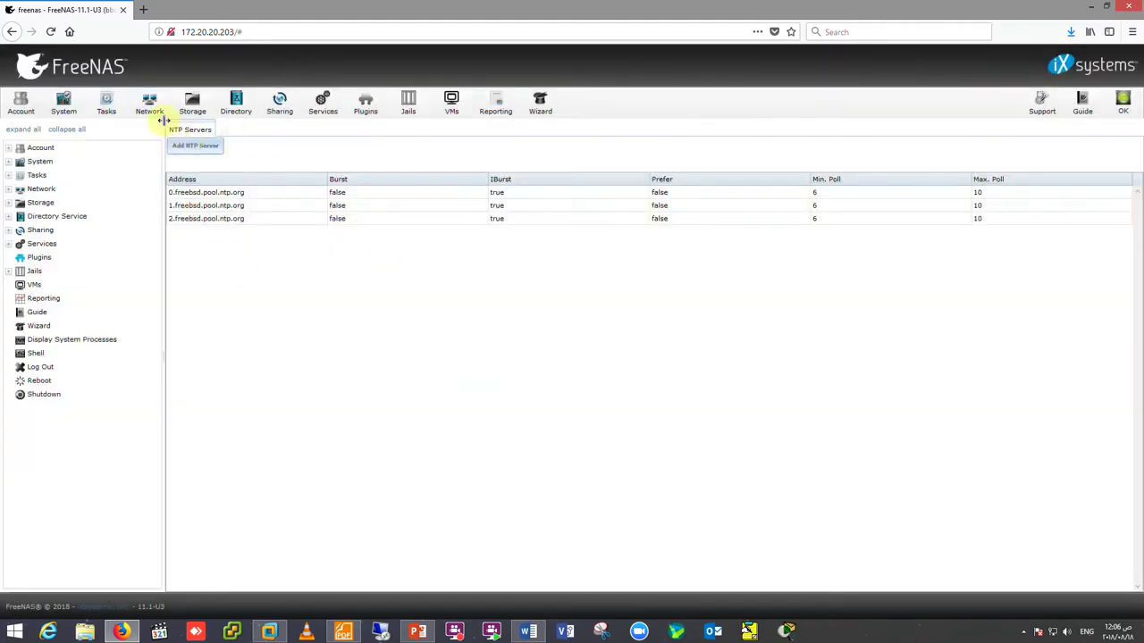
pyautogui.click(62, 105)
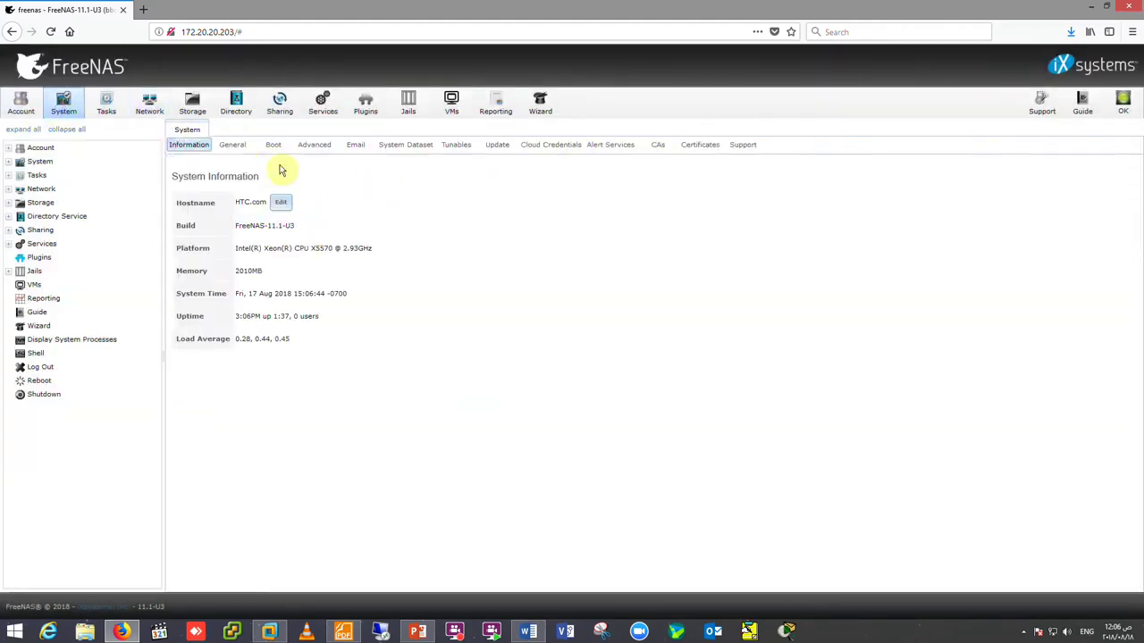
pyautogui.click(232, 148)
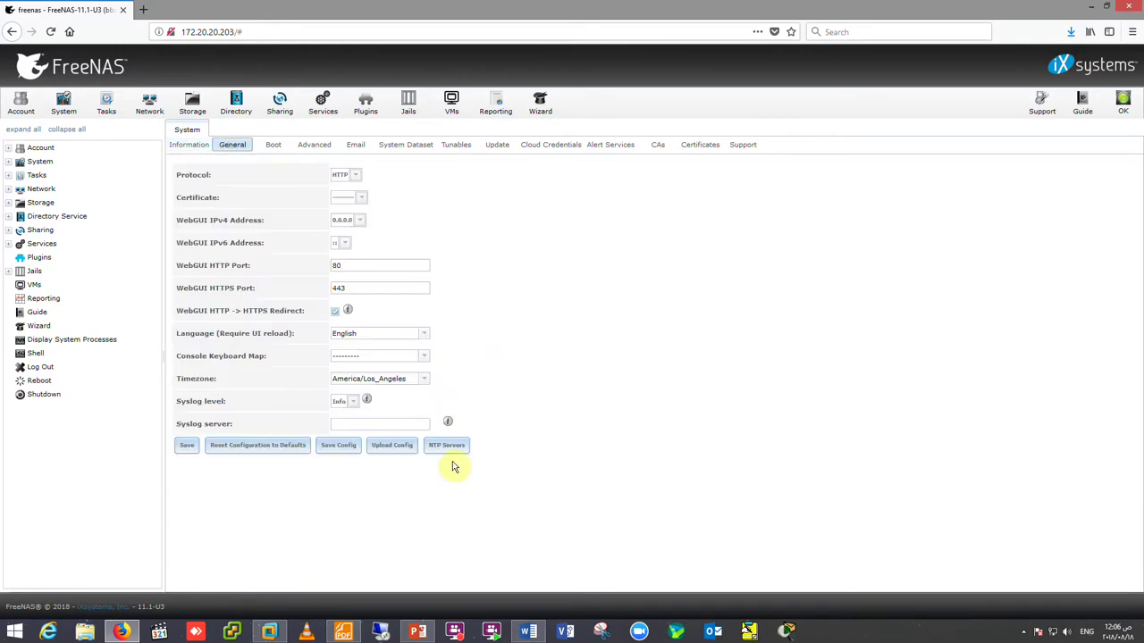
pyautogui.click(386, 449)
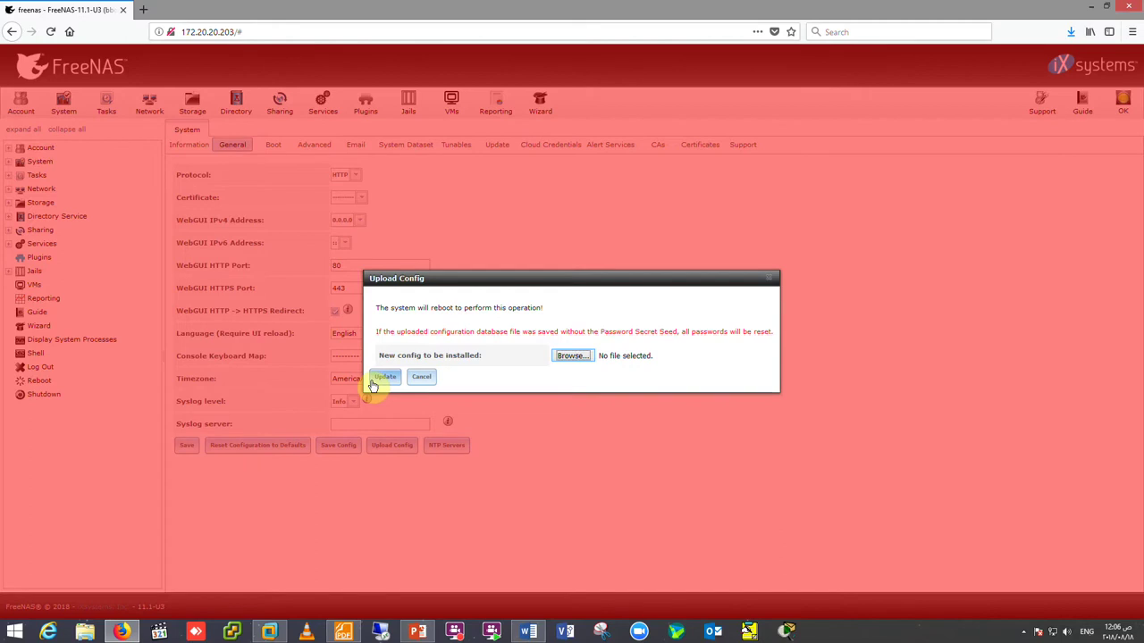
# - Cancel the configuration upload, then start a configuration backup download and cancel it unsaved
pyautogui.click(573, 358)
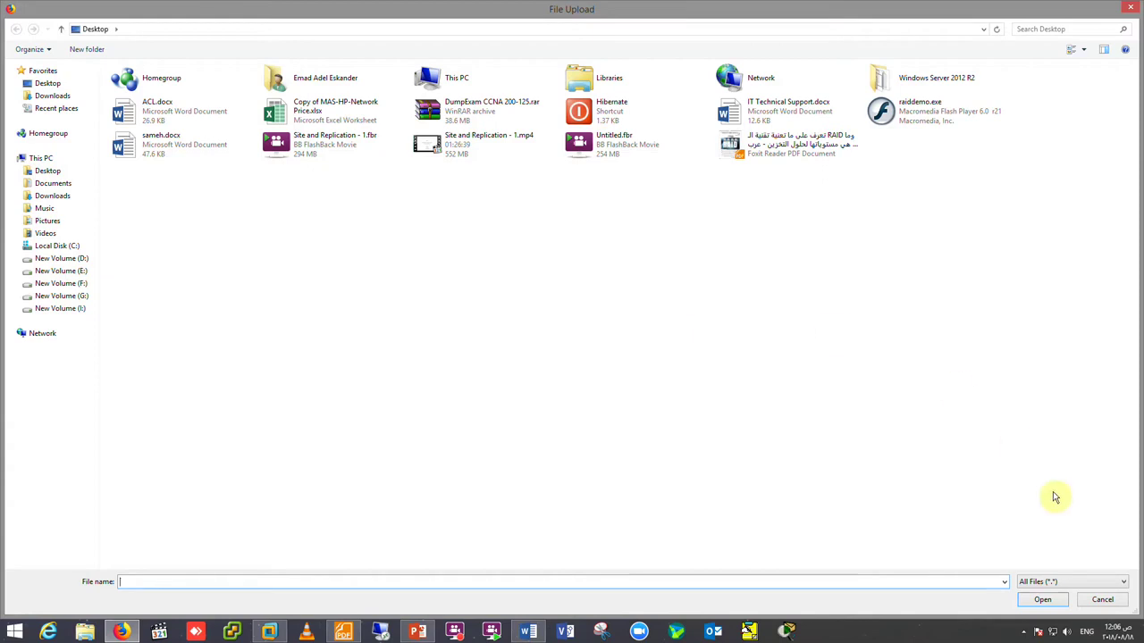
pyautogui.click(1103, 600)
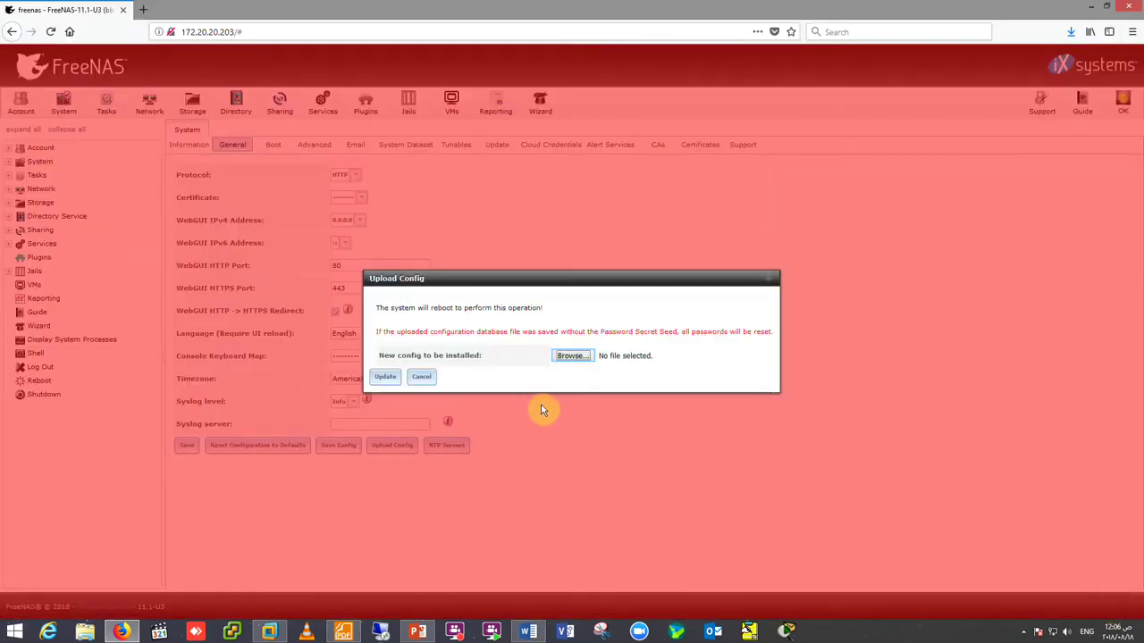
pyautogui.click(420, 377)
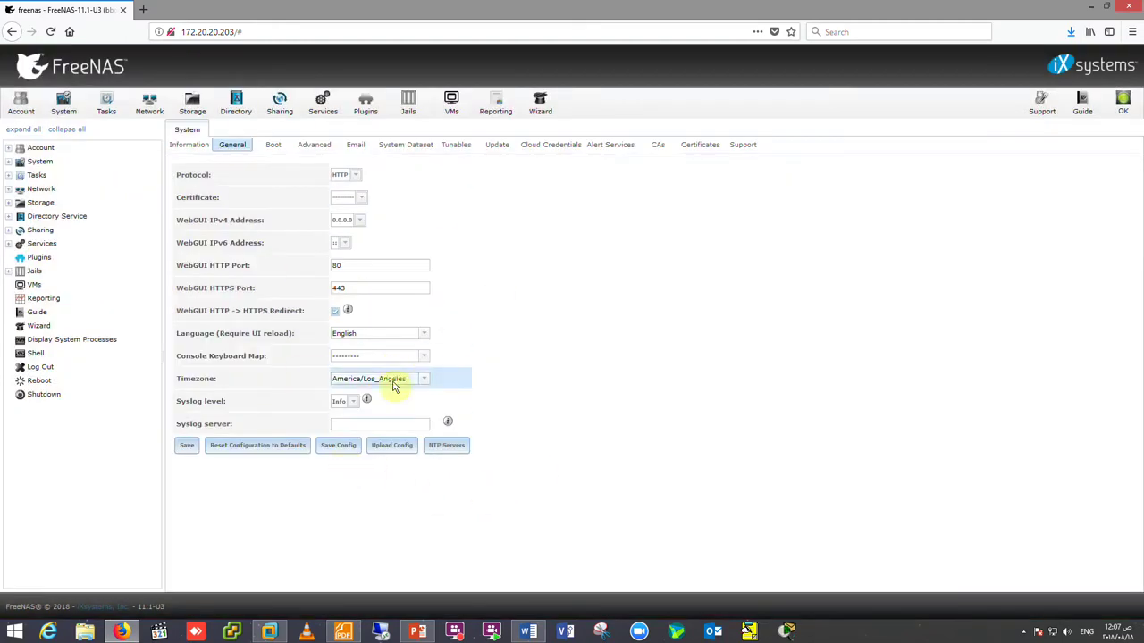
pyautogui.click(344, 448)
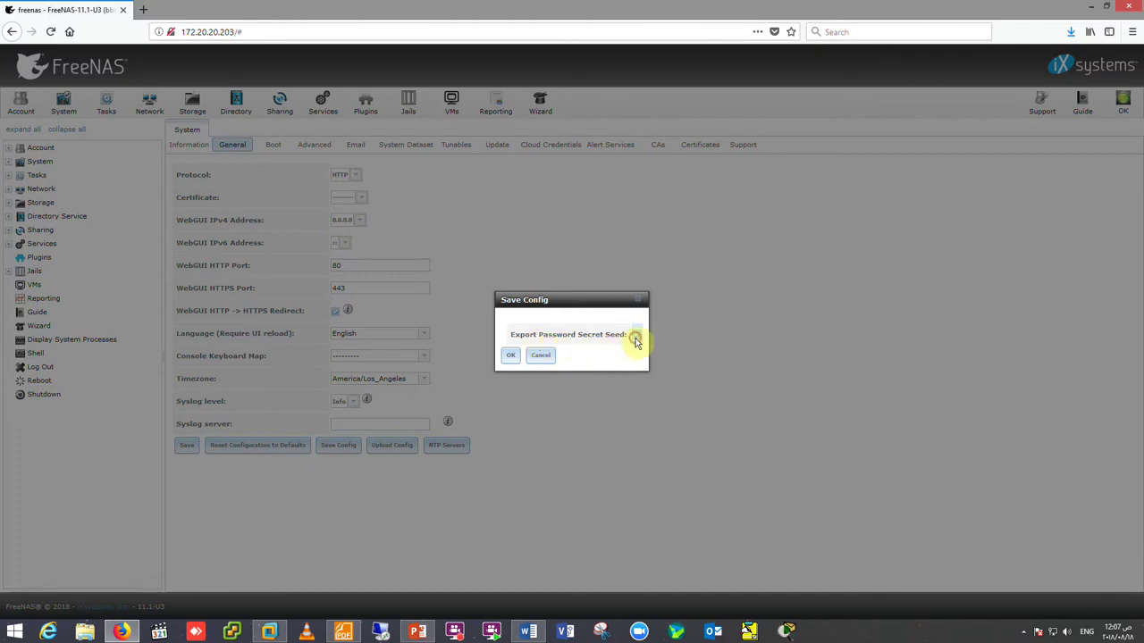
pyautogui.click(510, 354)
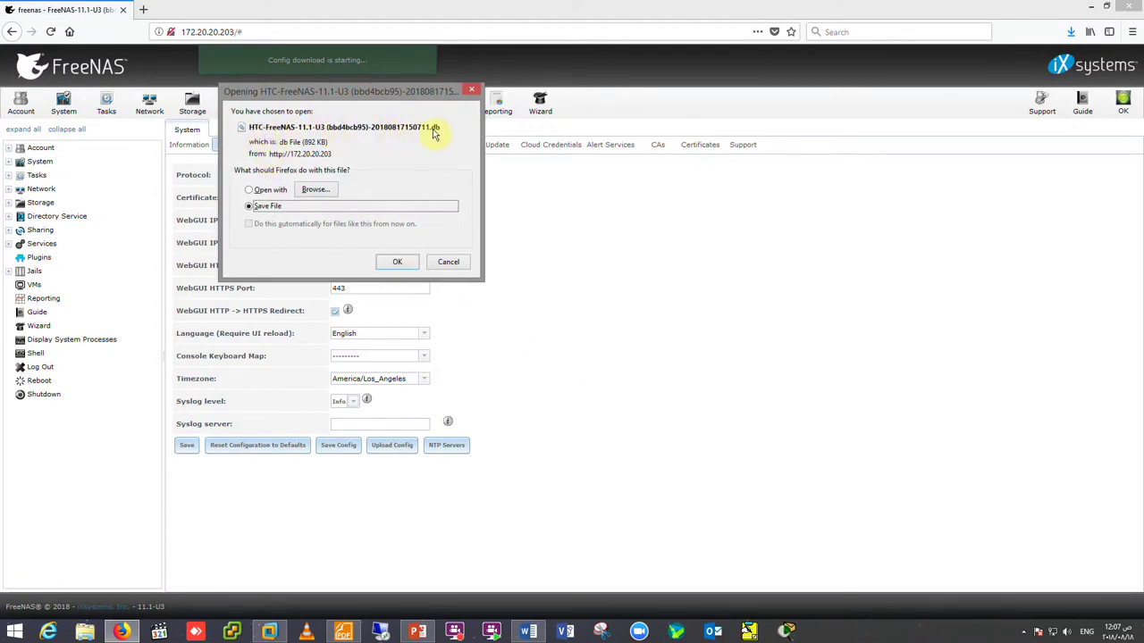
pyautogui.click(449, 263)
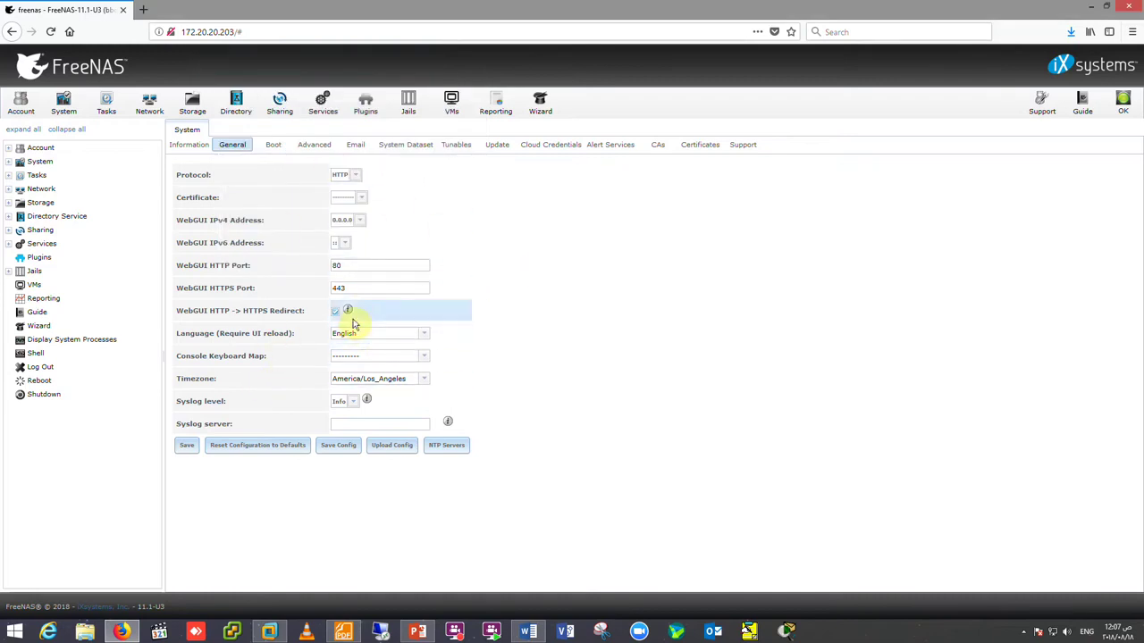
# - Look through the web protocol and certificate choices, then open the Boot environments list
pyautogui.click(356, 176)
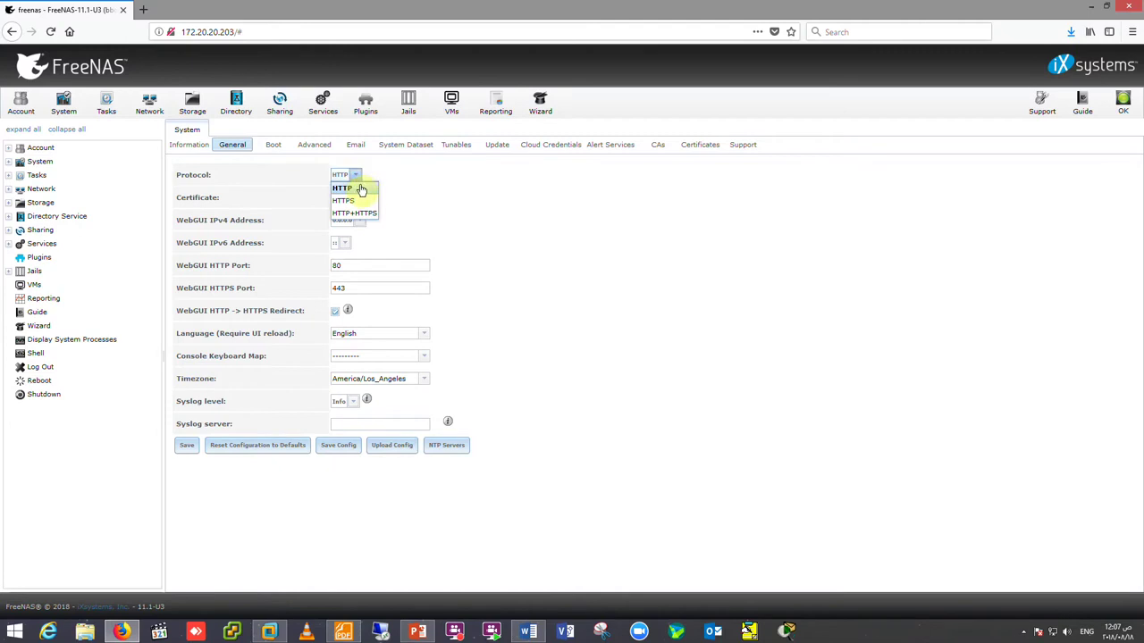
pyautogui.click(357, 202)
pyautogui.click(359, 198)
pyautogui.click(352, 205)
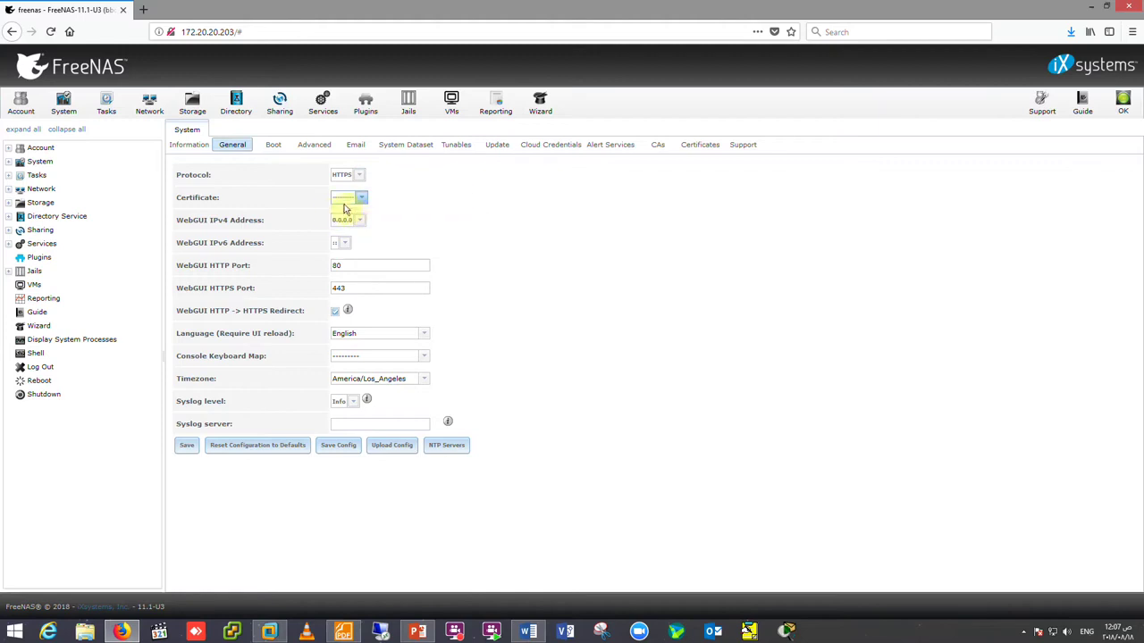
pyautogui.click(273, 144)
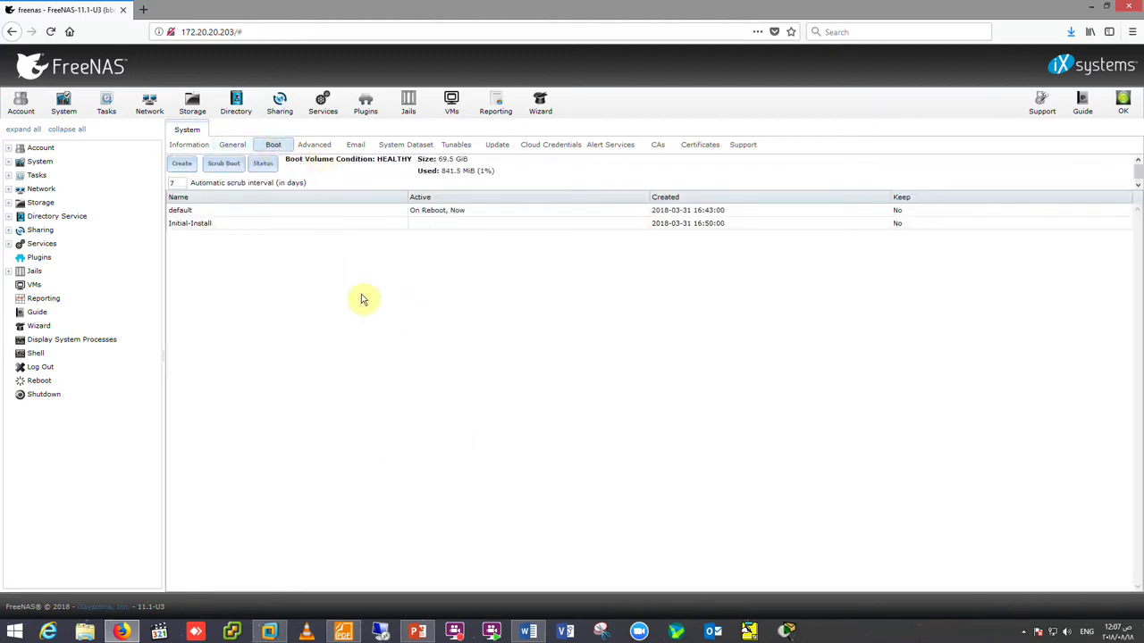
# - Select the default boot environment and submit a new name for it
pyautogui.click(224, 212)
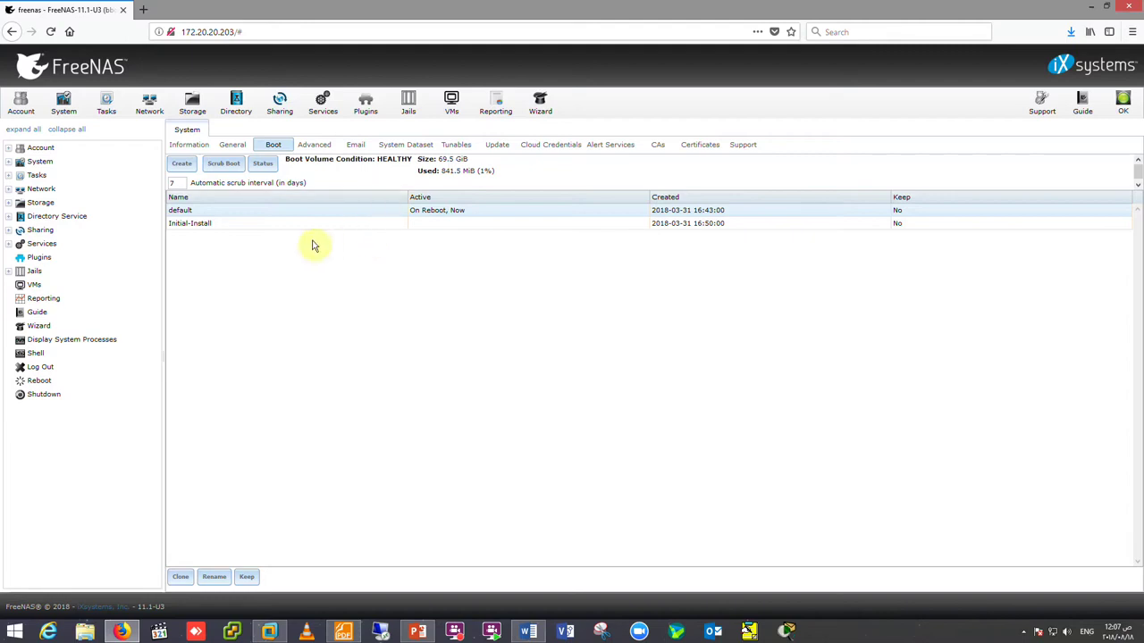
pyautogui.click(215, 576)
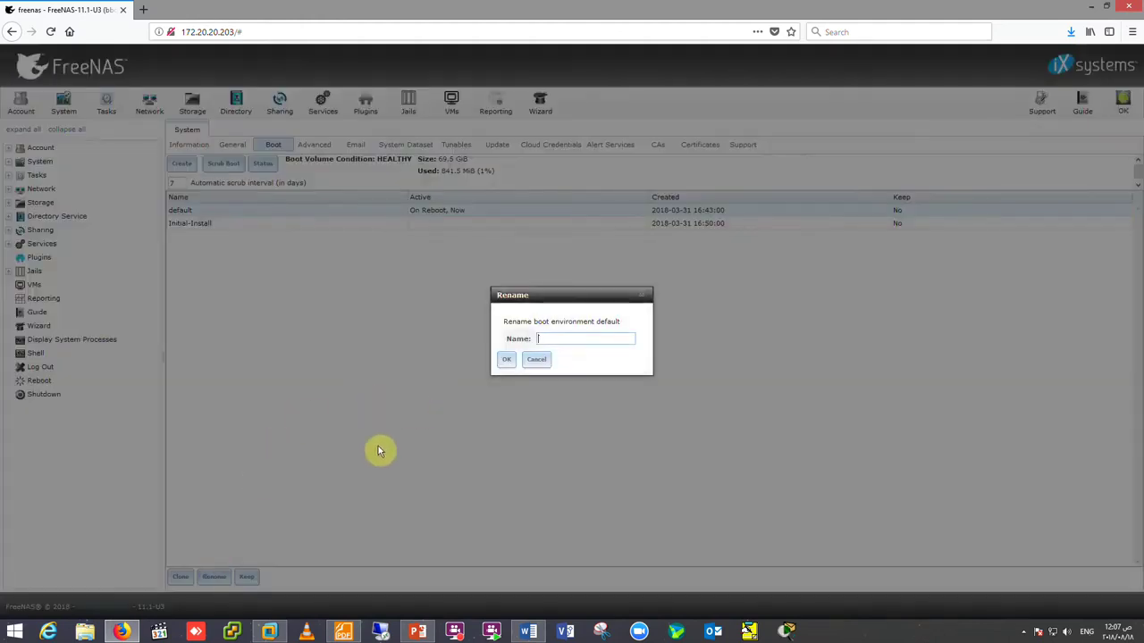
pyautogui.write('HT')
pyautogui.press('BackSpace')
pyautogui.press('BackSpace')
pyautogui.click(506, 359)
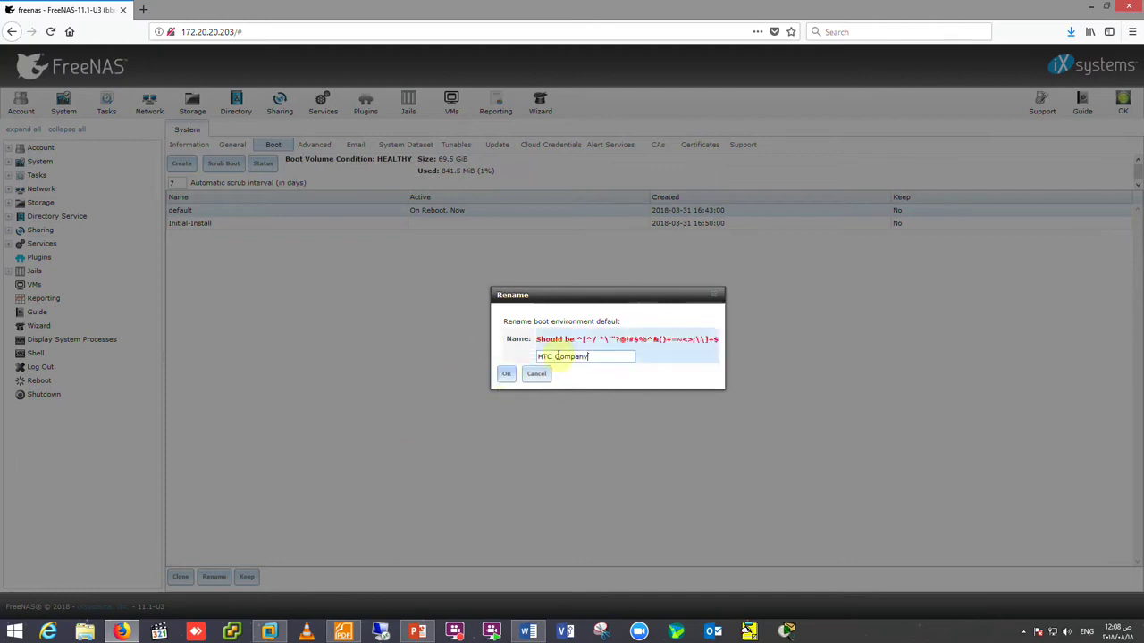
# - Replace the space with a hyphen so the name reads HTC-Company, confirm, and begin a new environment
pyautogui.click(556, 356)
pyautogui.press('BackSpace')
pyautogui.click(506, 375)
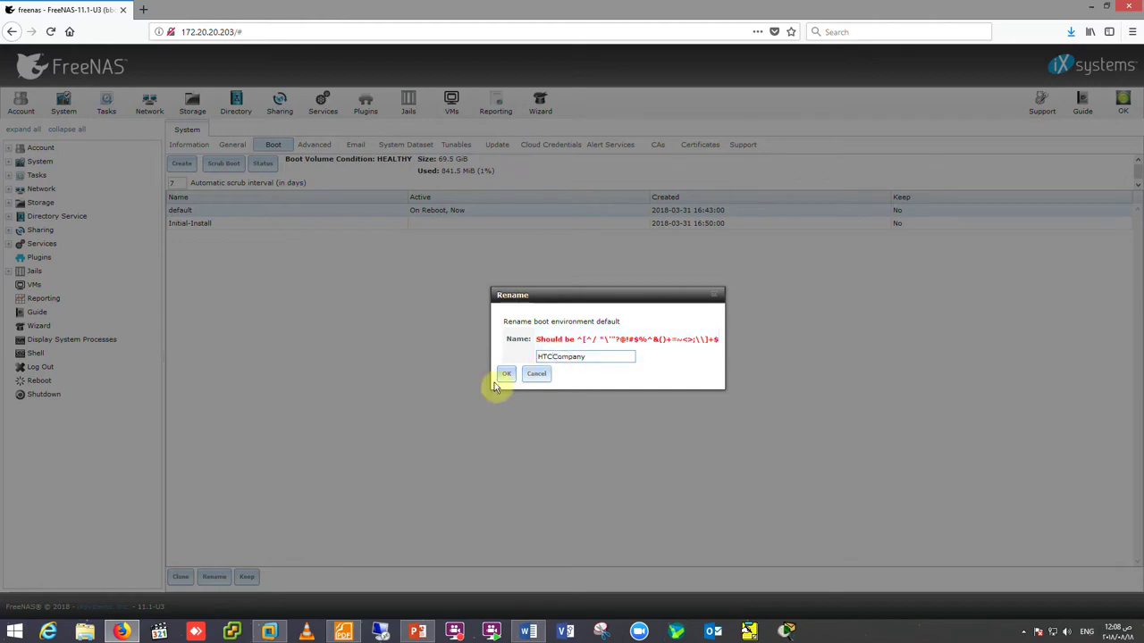
pyautogui.write('-')
pyautogui.click(505, 374)
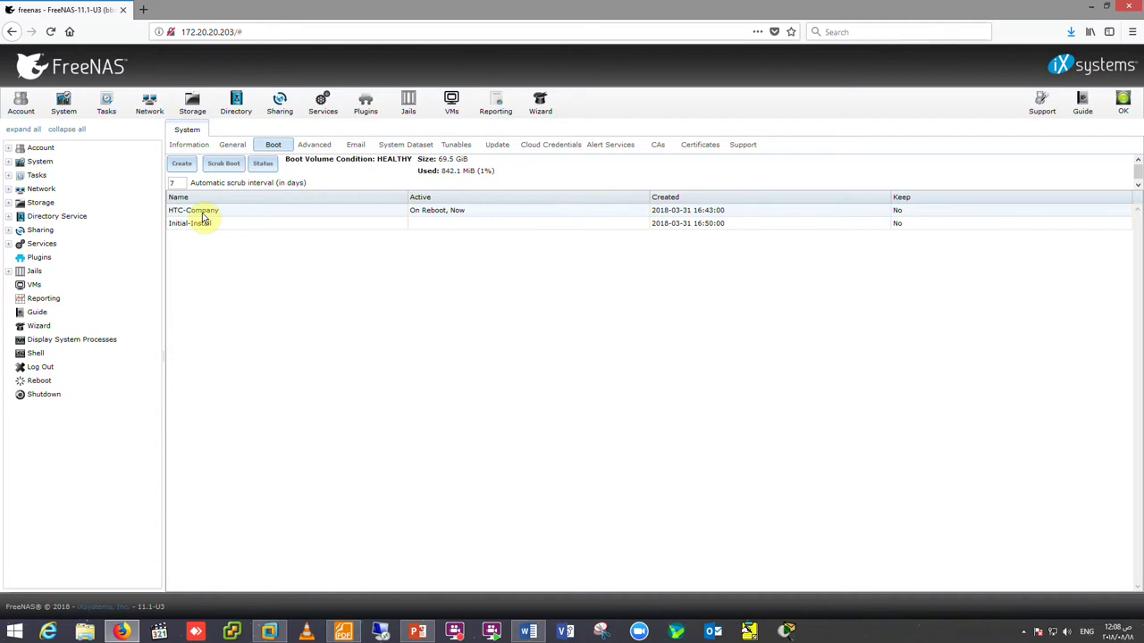
pyautogui.click(181, 167)
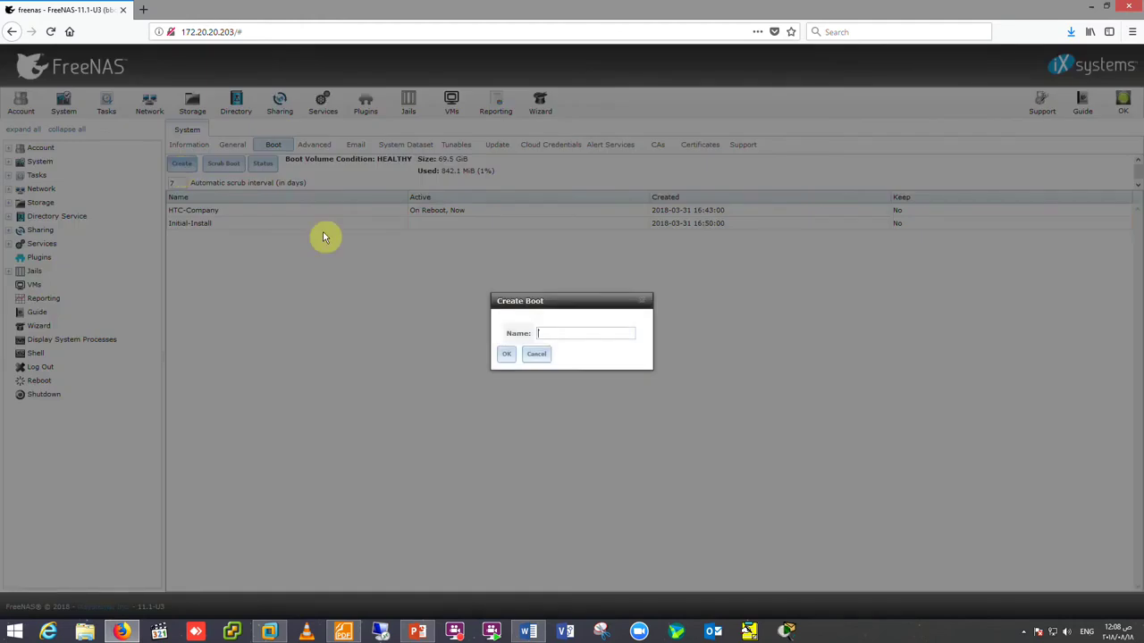
# - Cancel the Create Boot form without a new environment and request a system reboot
pyautogui.click(536, 354)
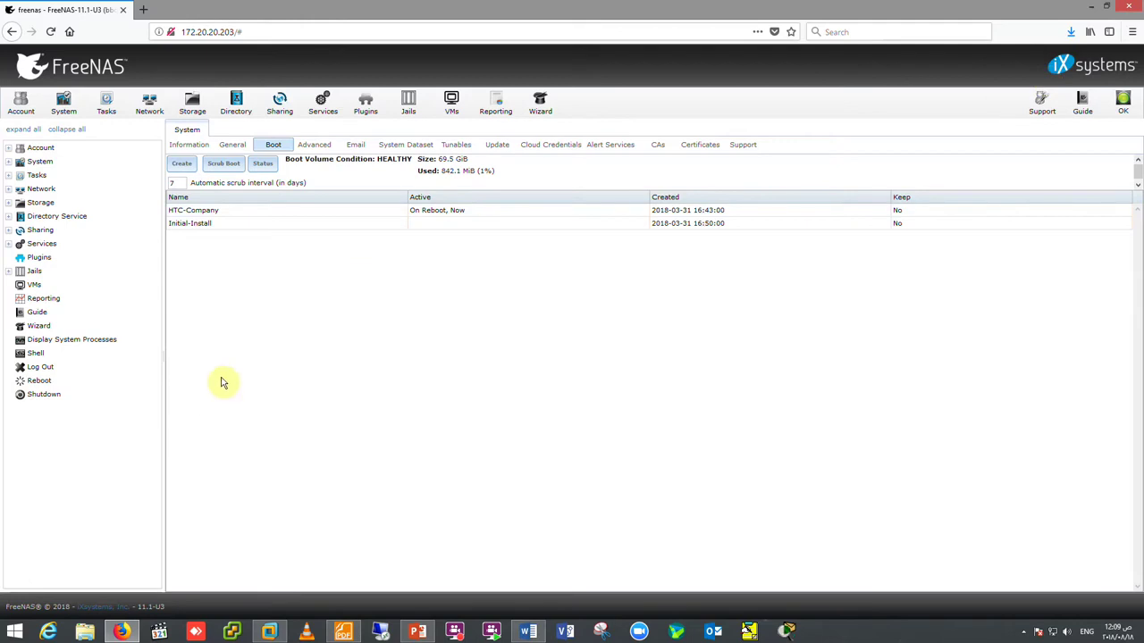
pyautogui.click(50, 384)
# - Confirm the reboot and watch the FreeNAS VM console in full screen
pyautogui.click(513, 361)
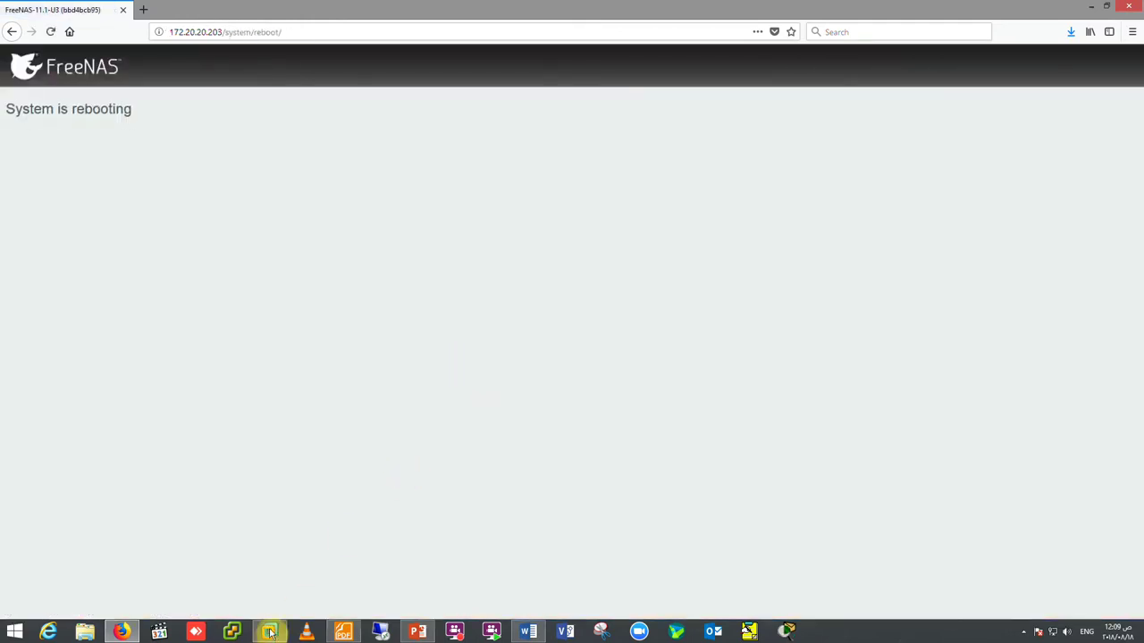
pyautogui.click(269, 631)
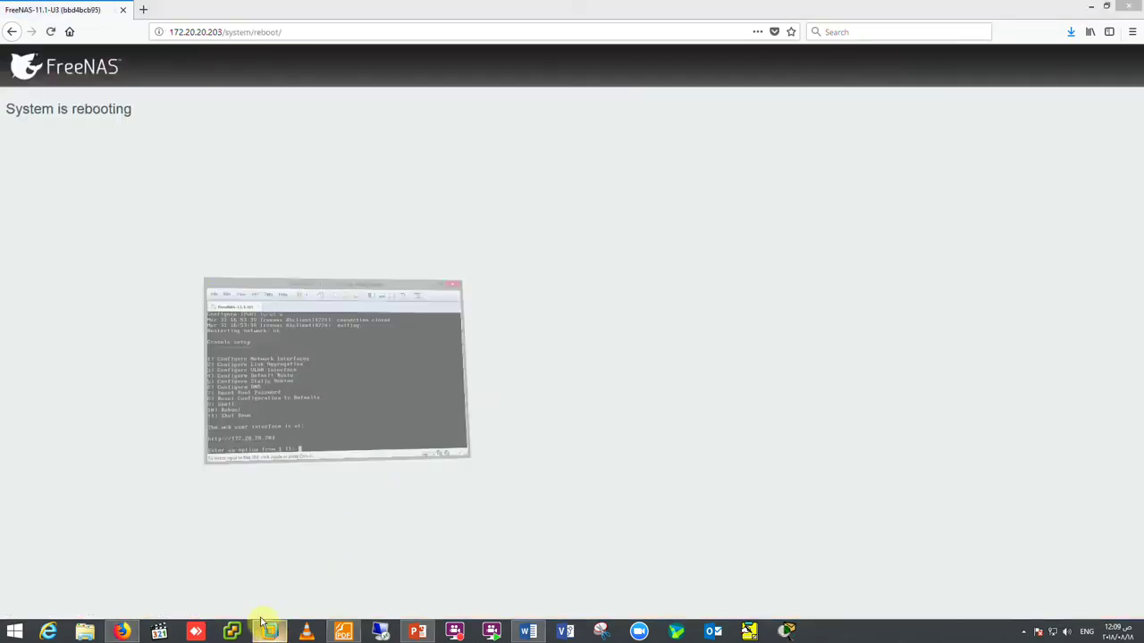
pyautogui.click(481, 72)
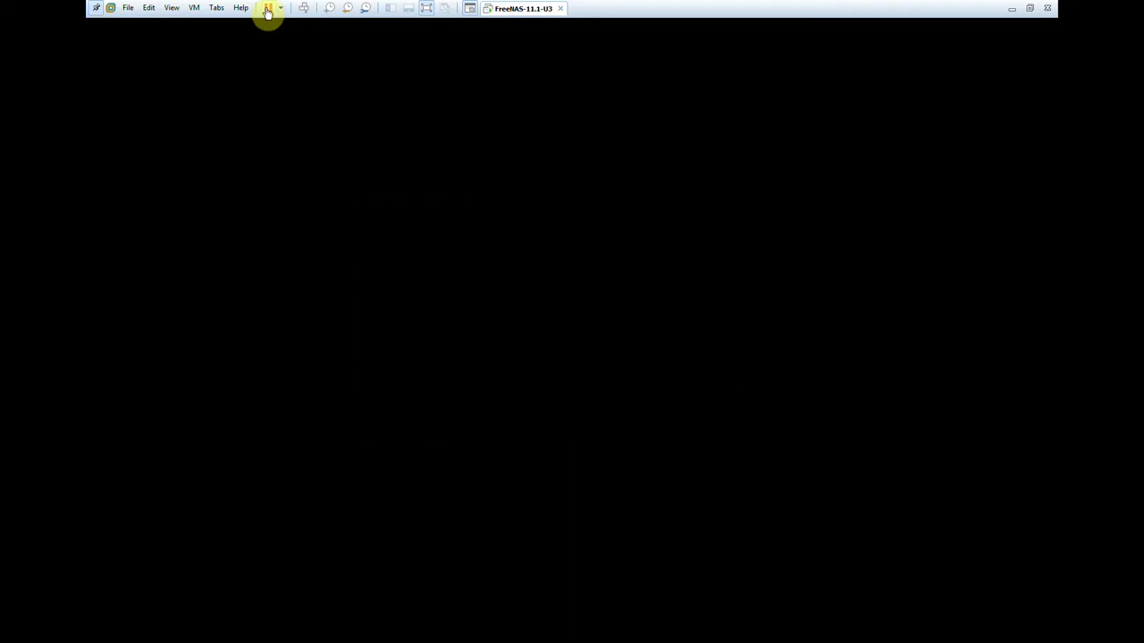
# - Suspend and resume the FreeNAS VM so it boots with em0 at 172.20.20.203
pyautogui.click(268, 11)
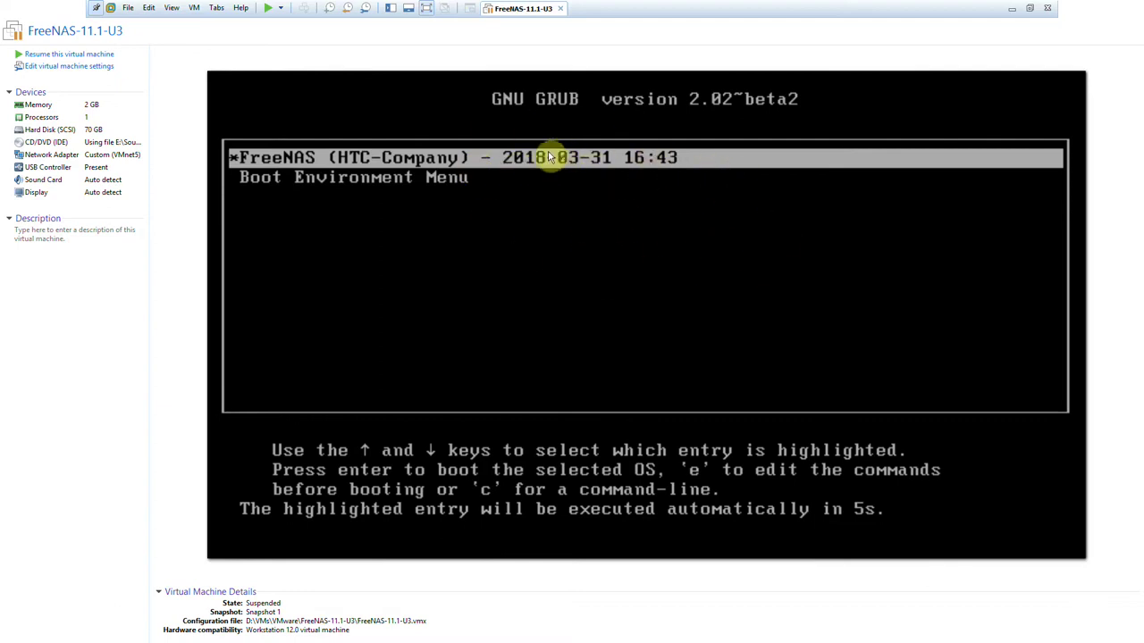
pyautogui.click(269, 9)
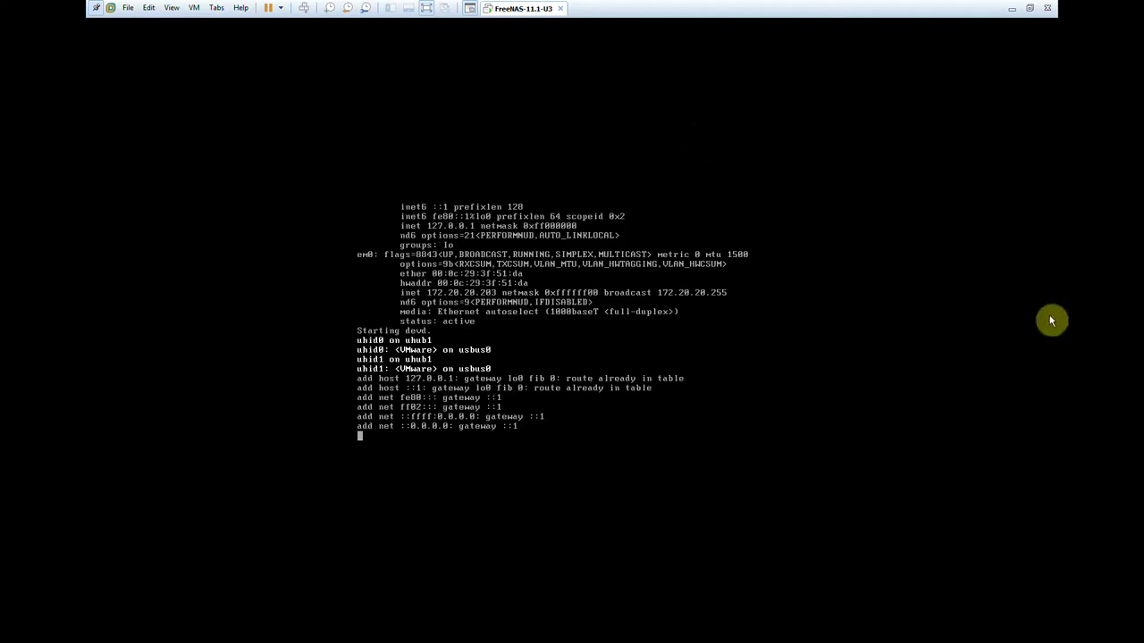
# - Open 172.20.20.203 in a new Firefox tab, retrying and reloading after the connection error
pyautogui.click(1013, 8)
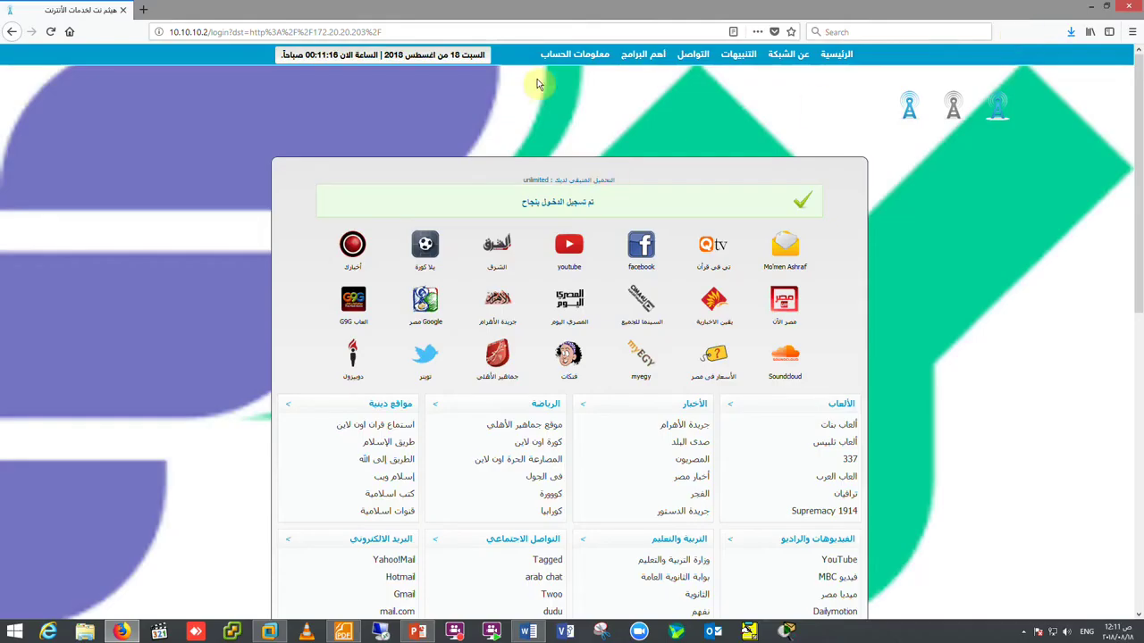
pyautogui.click(143, 9)
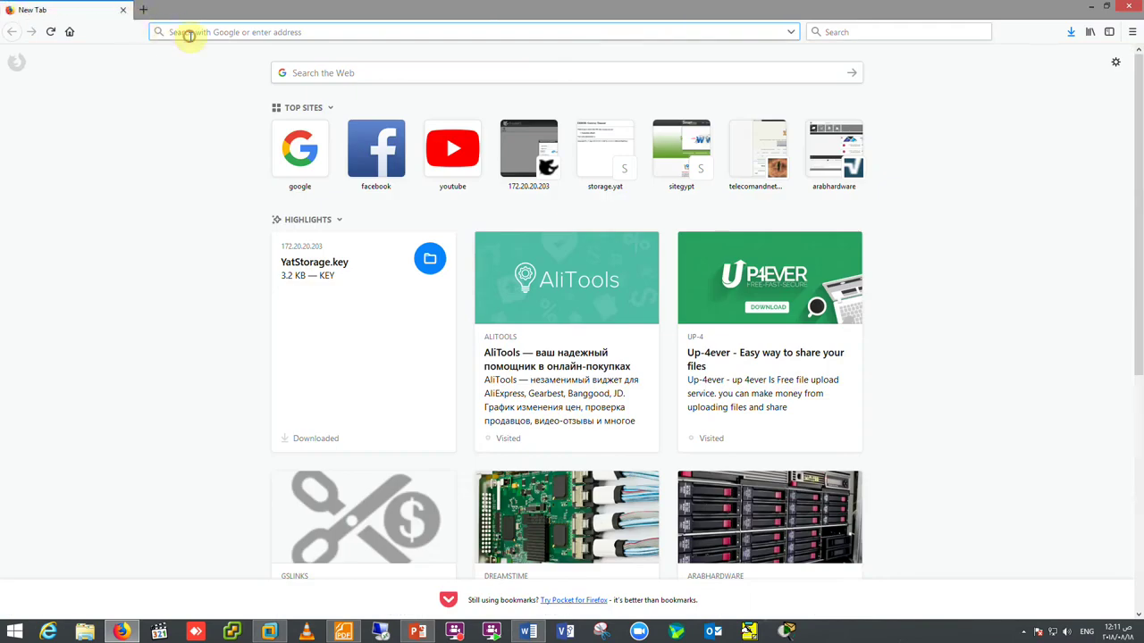
pyautogui.click(507, 149)
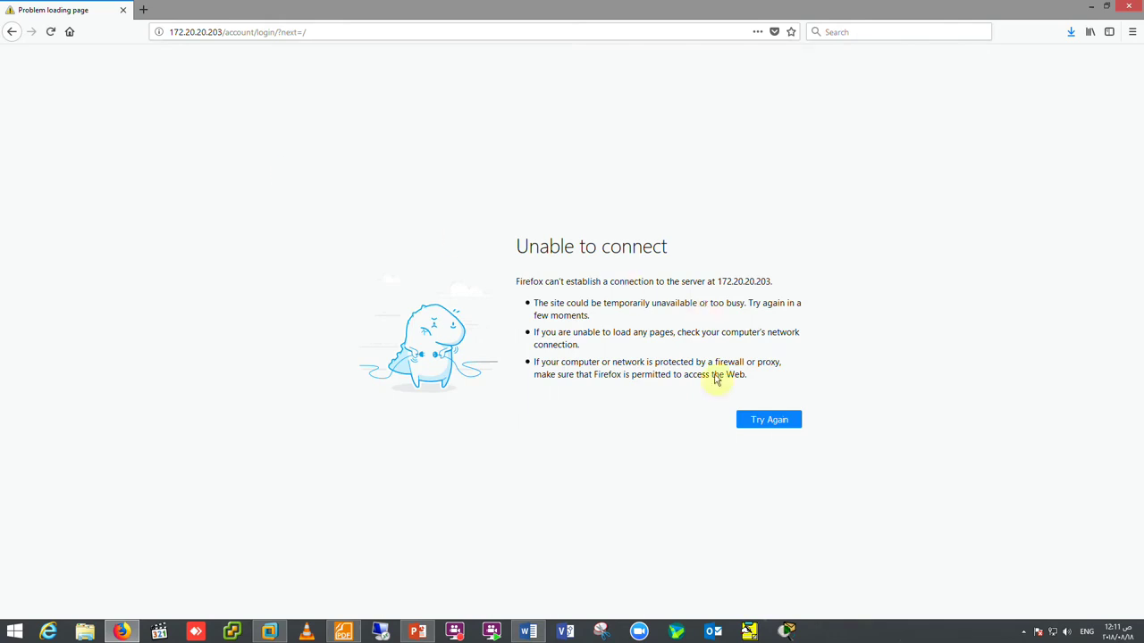
pyautogui.click(758, 420)
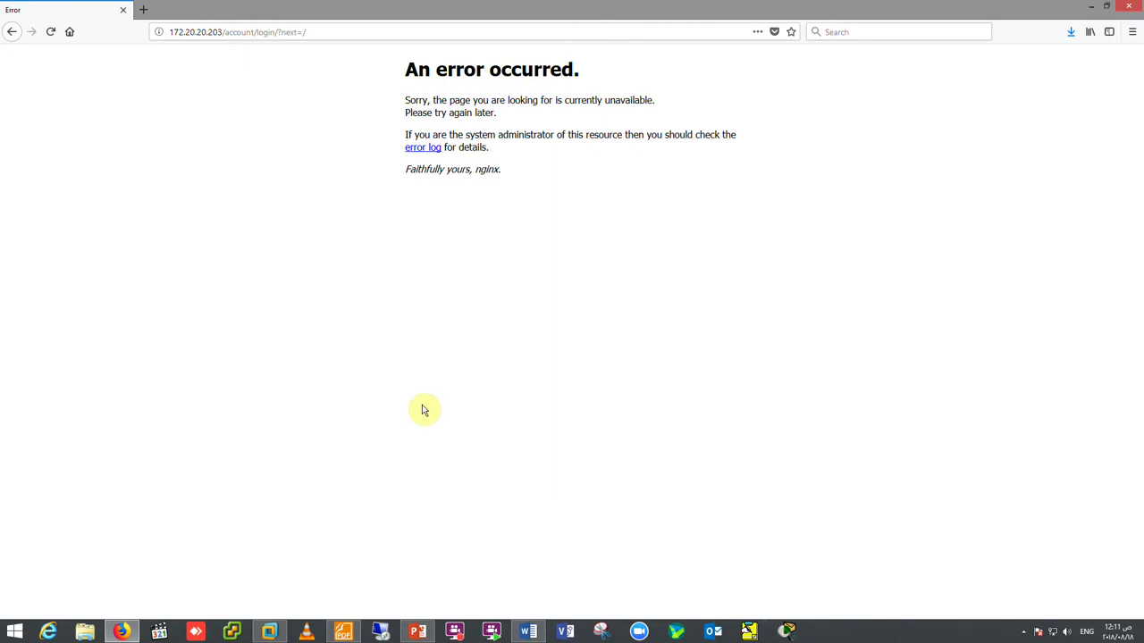
pyautogui.press('F5')
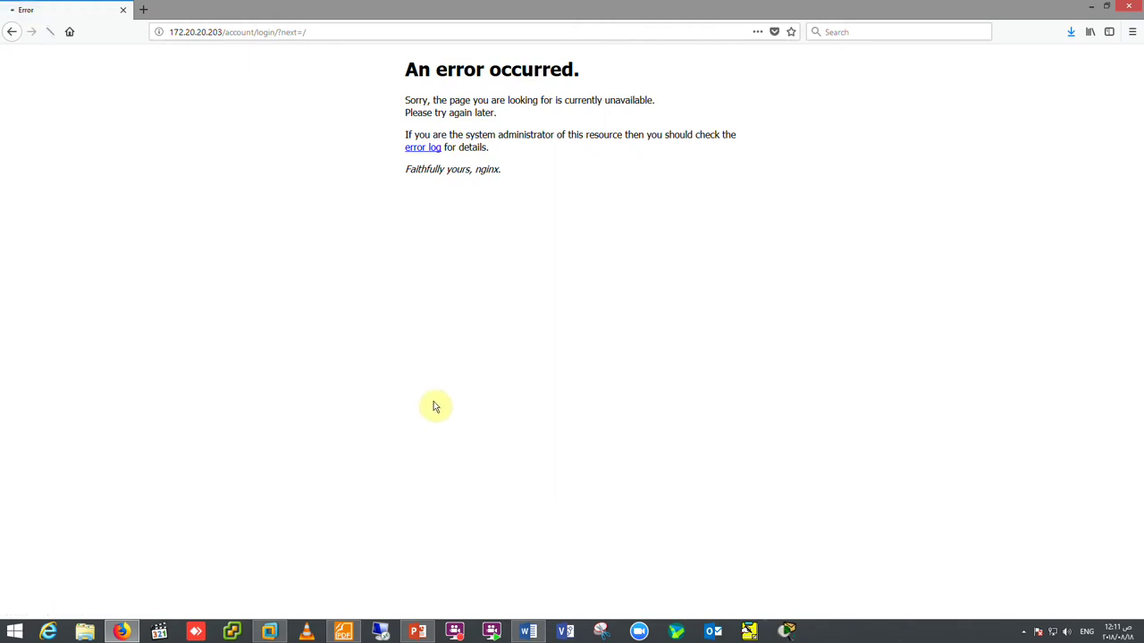
# - Trim the address to bare 172.20.20.203, check the VM console, and reload the login page
pyautogui.moveTo(222, 33); pyautogui.dragTo(331, 34)
pyautogui.press('BackSpace')
pyautogui.press('Return')
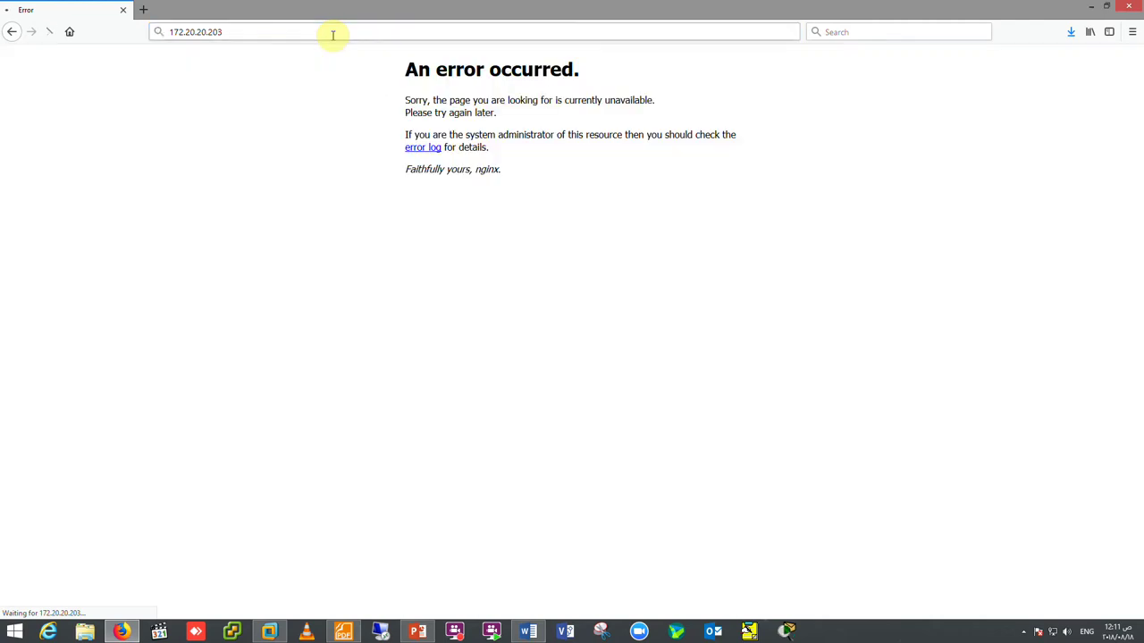
pyautogui.click(276, 635)
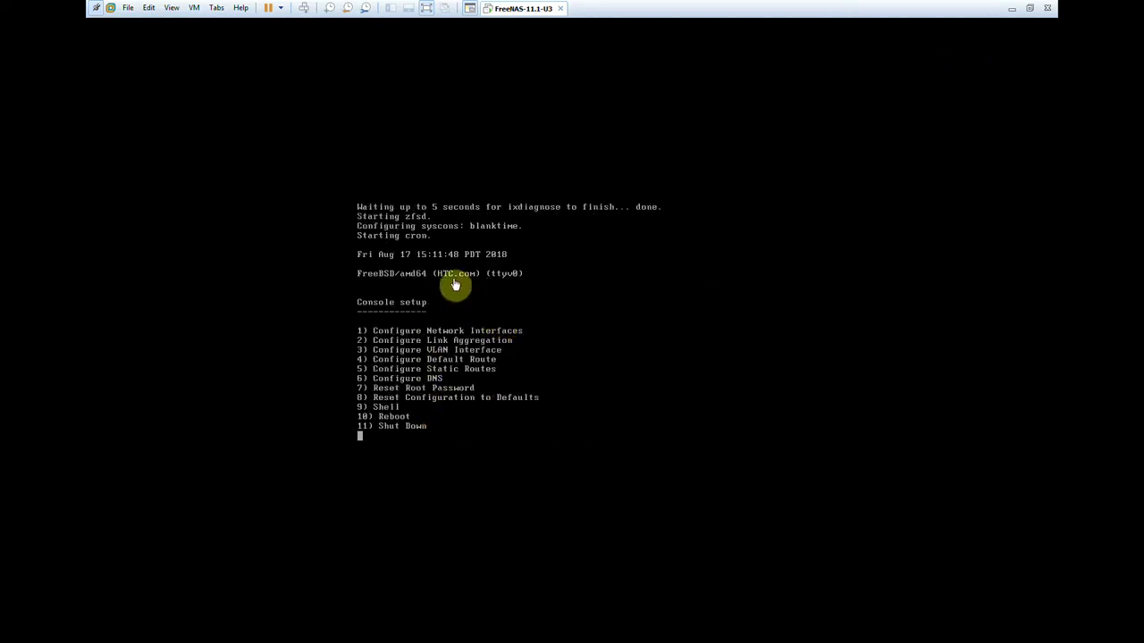
pyautogui.click(1011, 8)
pyautogui.press('F5')
# - Log in with the saved credentials and select HTC-Company on the Boot page
pyautogui.click(579, 345)
pyautogui.click(518, 350)
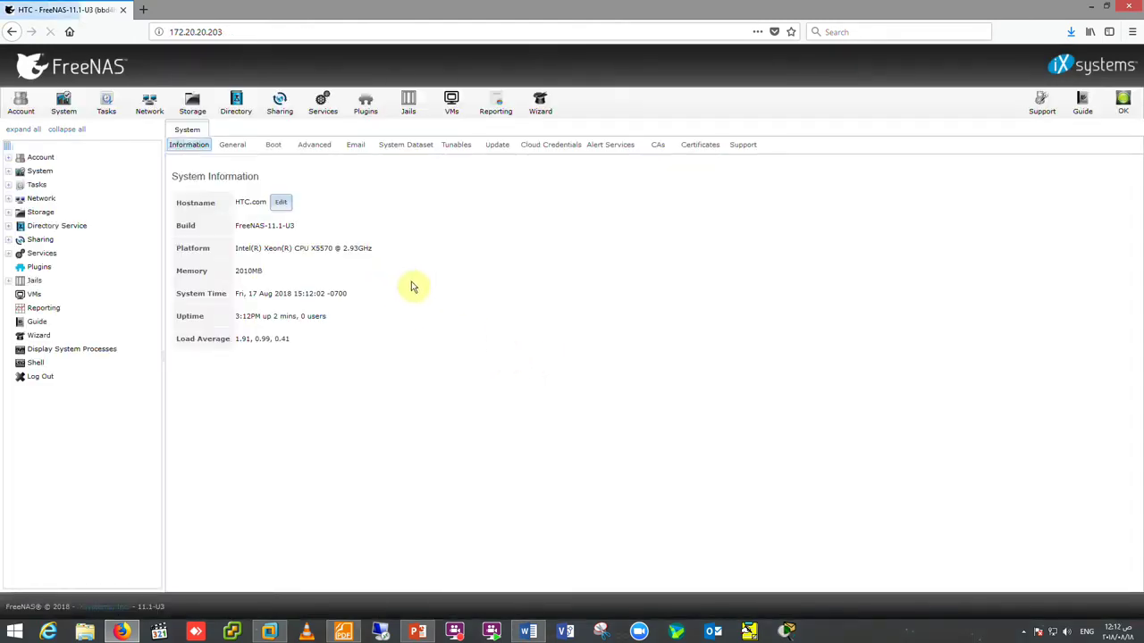
pyautogui.click(274, 147)
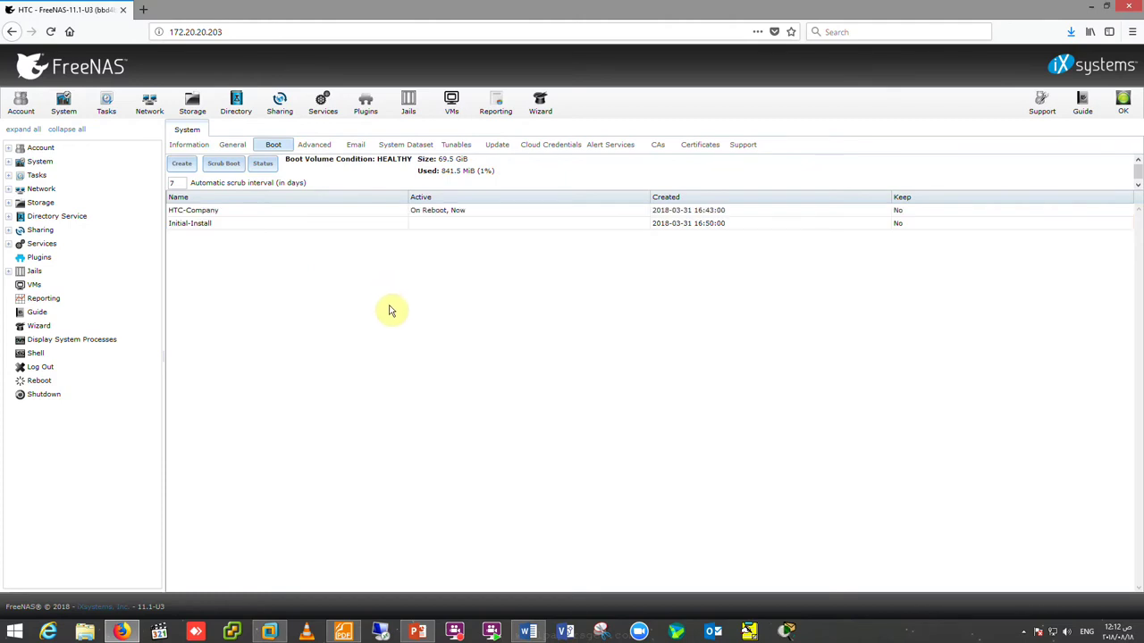
pyautogui.click(215, 213)
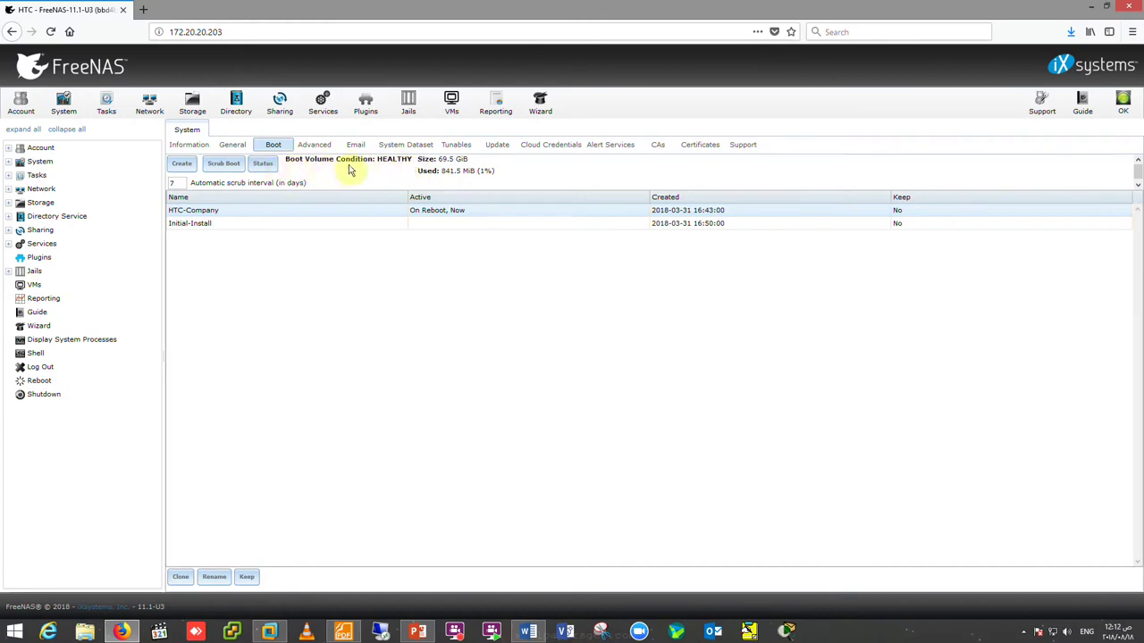
# - Highlight the 69.5 GiB boot volume size and its used space figure
pyautogui.moveTo(437, 159); pyautogui.dragTo(514, 176)
pyautogui.click(440, 171)
pyautogui.click(478, 170)
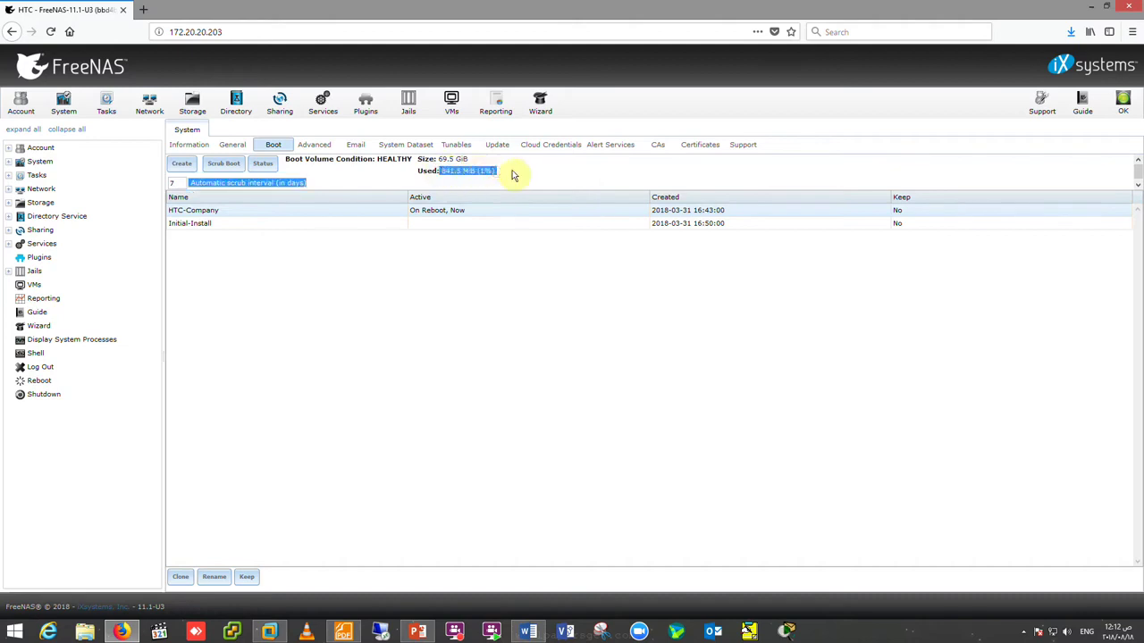
pyautogui.click(474, 178)
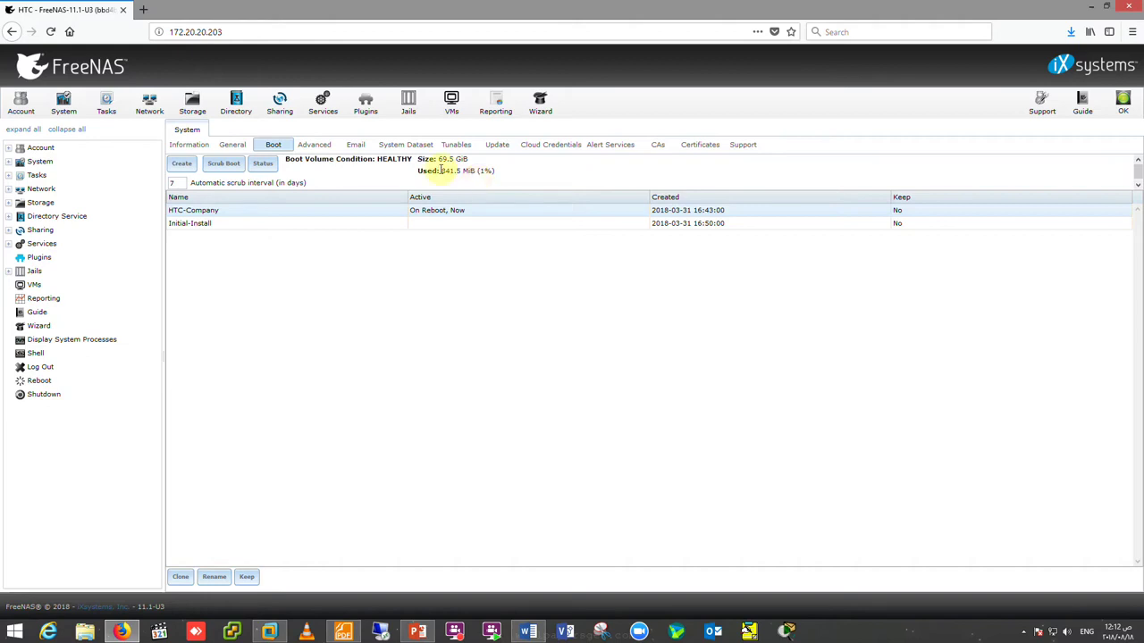
pyautogui.click(223, 168)
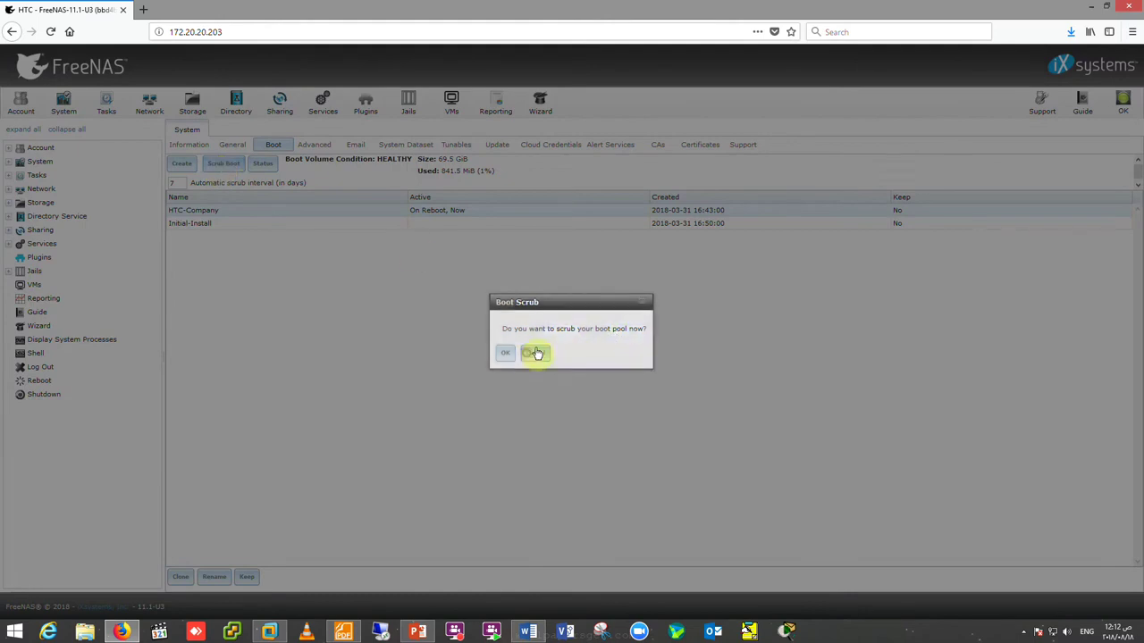
pyautogui.click(528, 356)
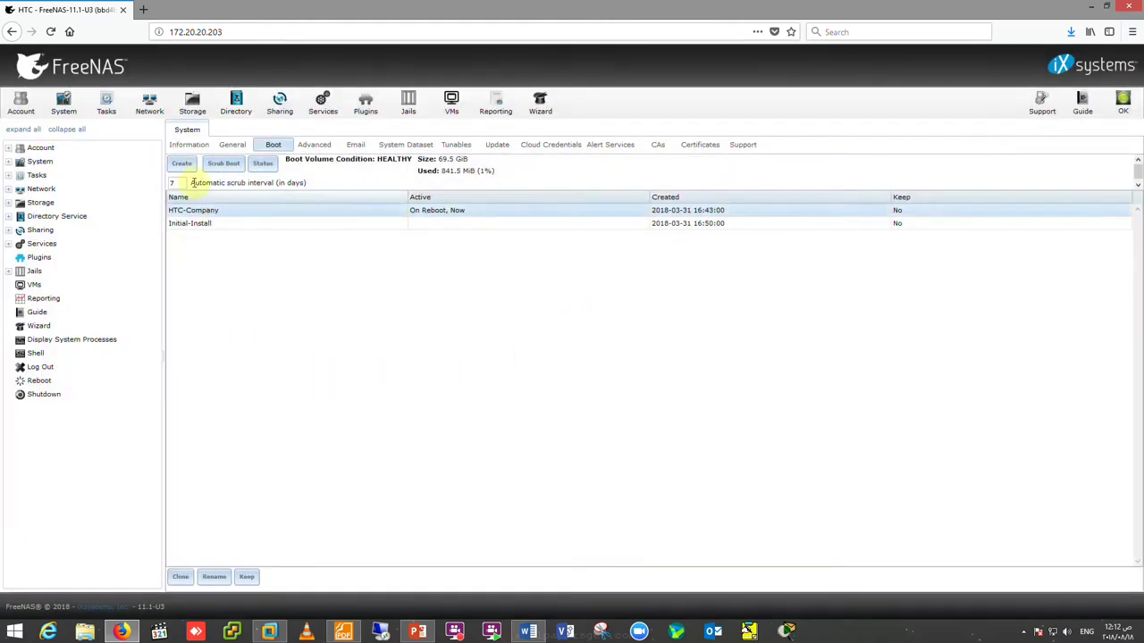
pyautogui.click(261, 165)
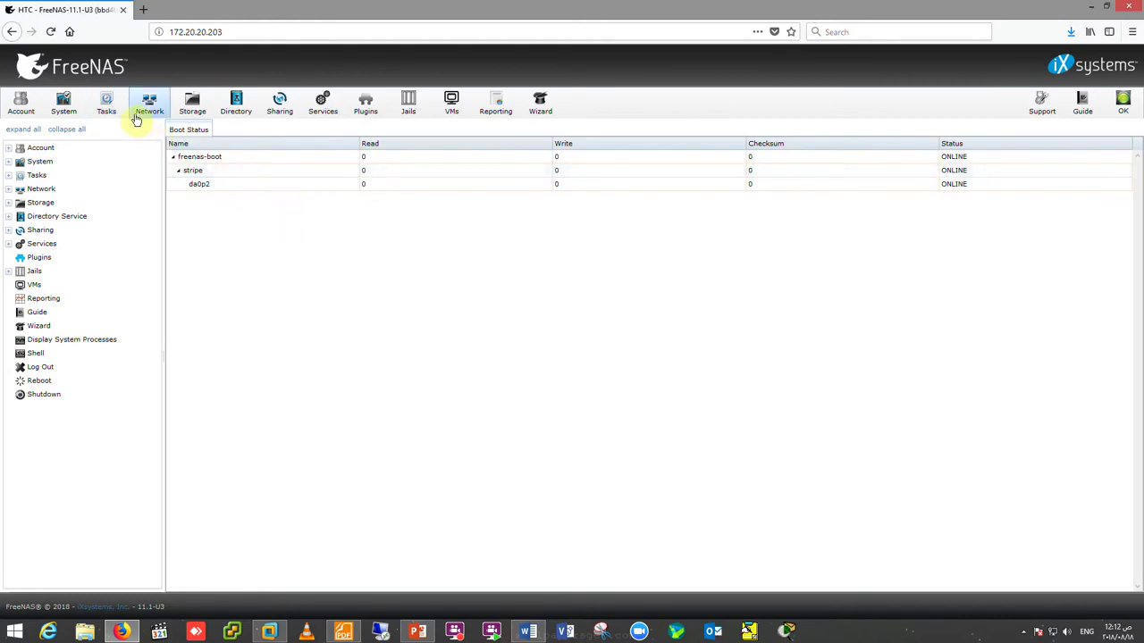
pyautogui.click(65, 109)
pyautogui.click(268, 146)
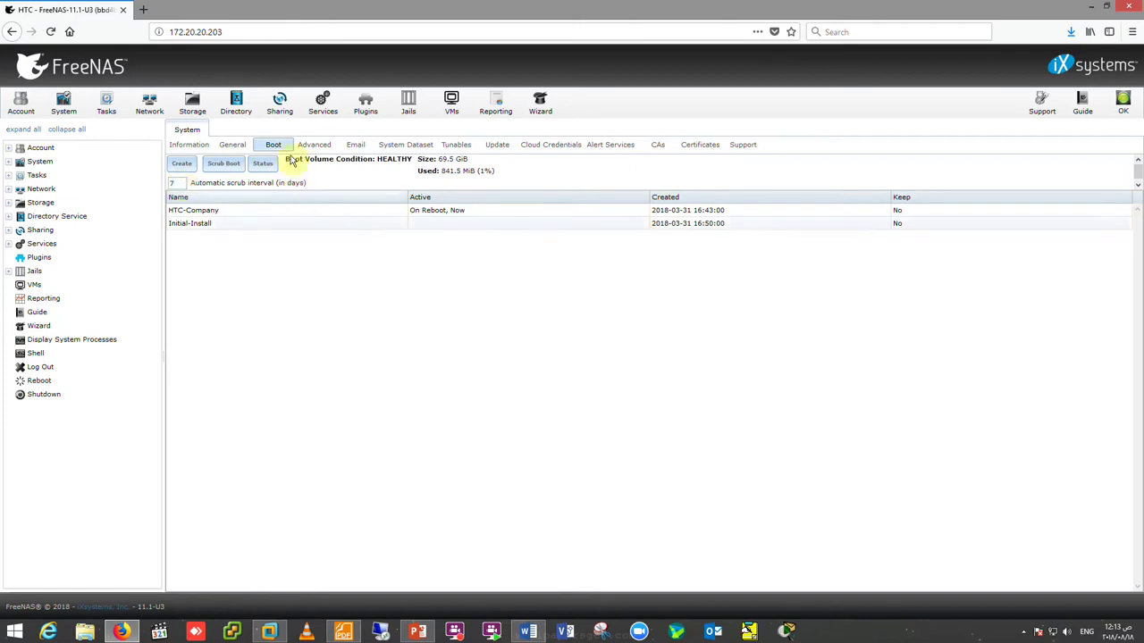
pyautogui.click(314, 145)
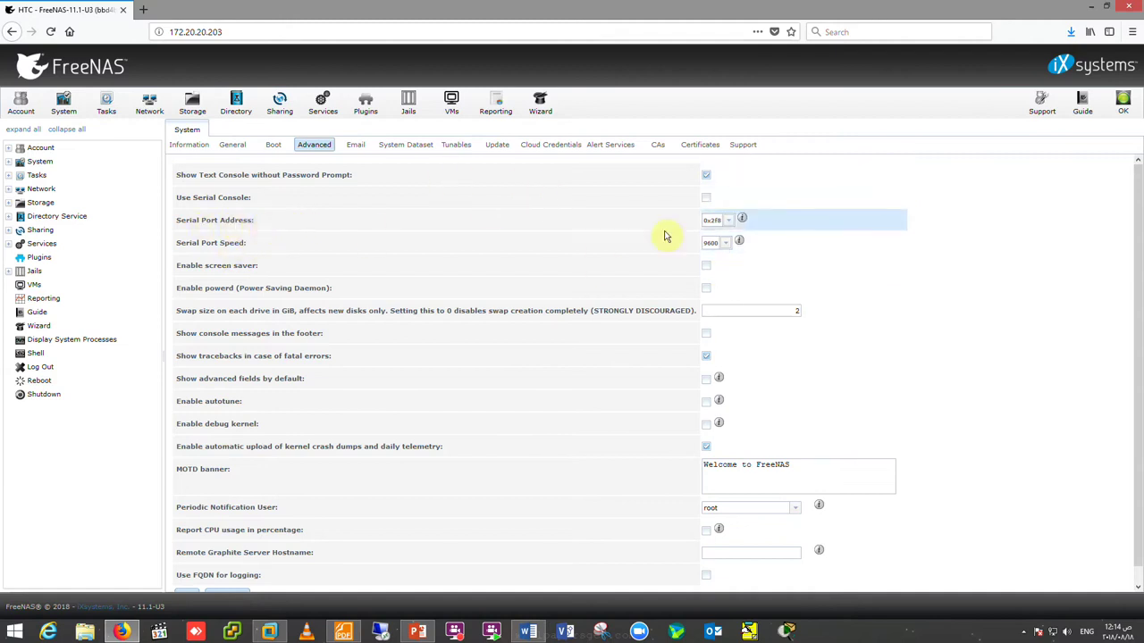
# - Keep serial port 0x2f8 at speed 9600 and inspect the 2 GiB swap size
pyautogui.click(727, 220)
pyautogui.click(728, 221)
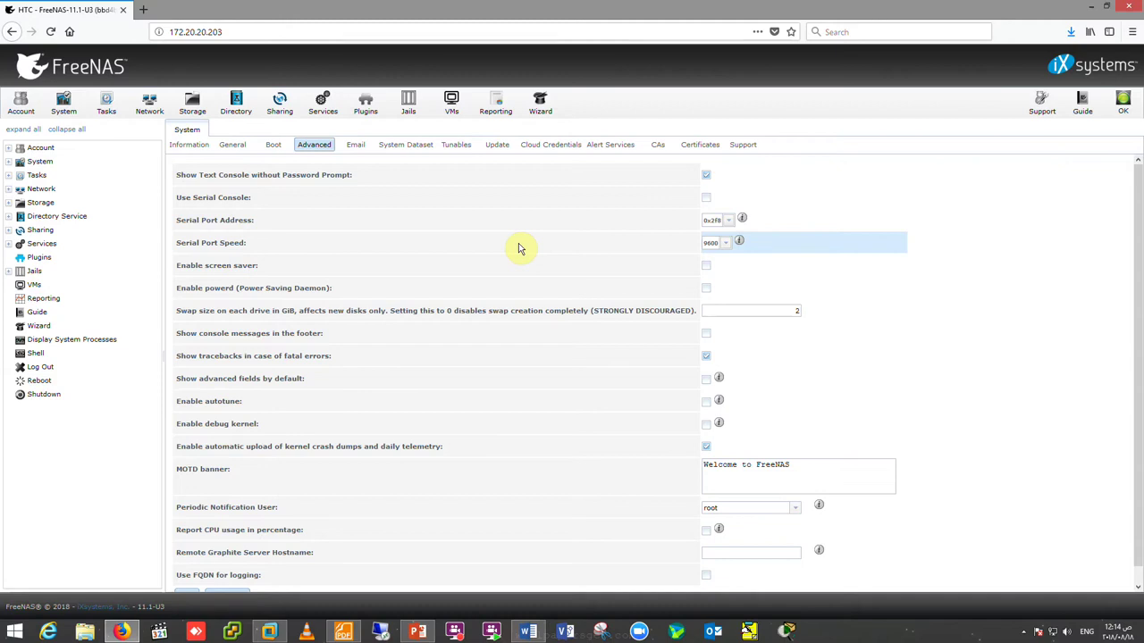
pyautogui.click(725, 247)
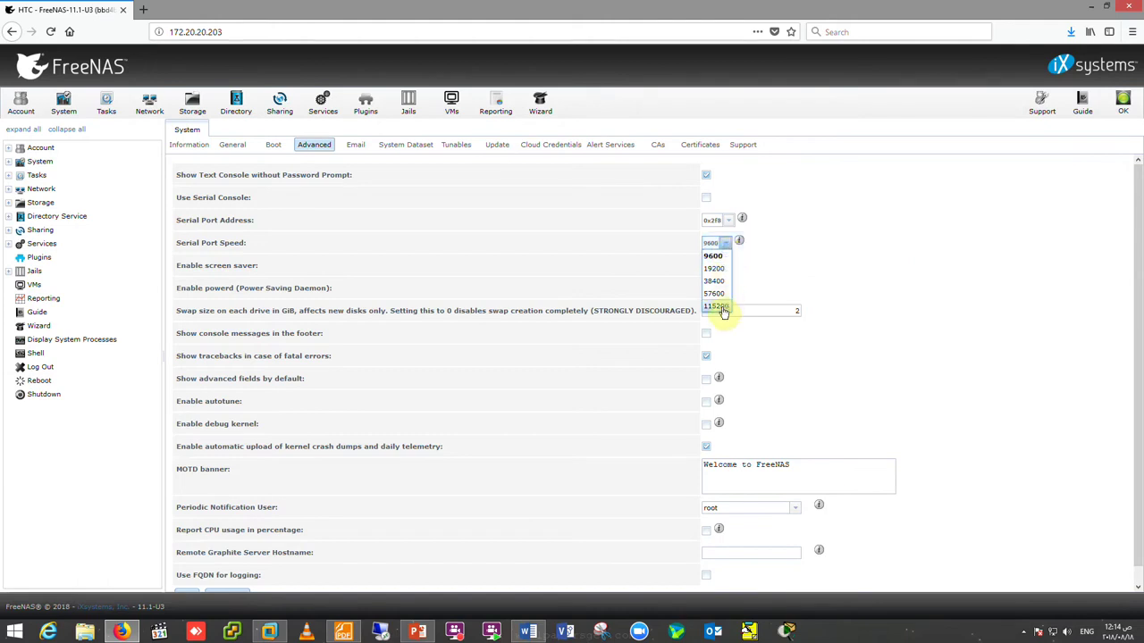
pyautogui.click(718, 257)
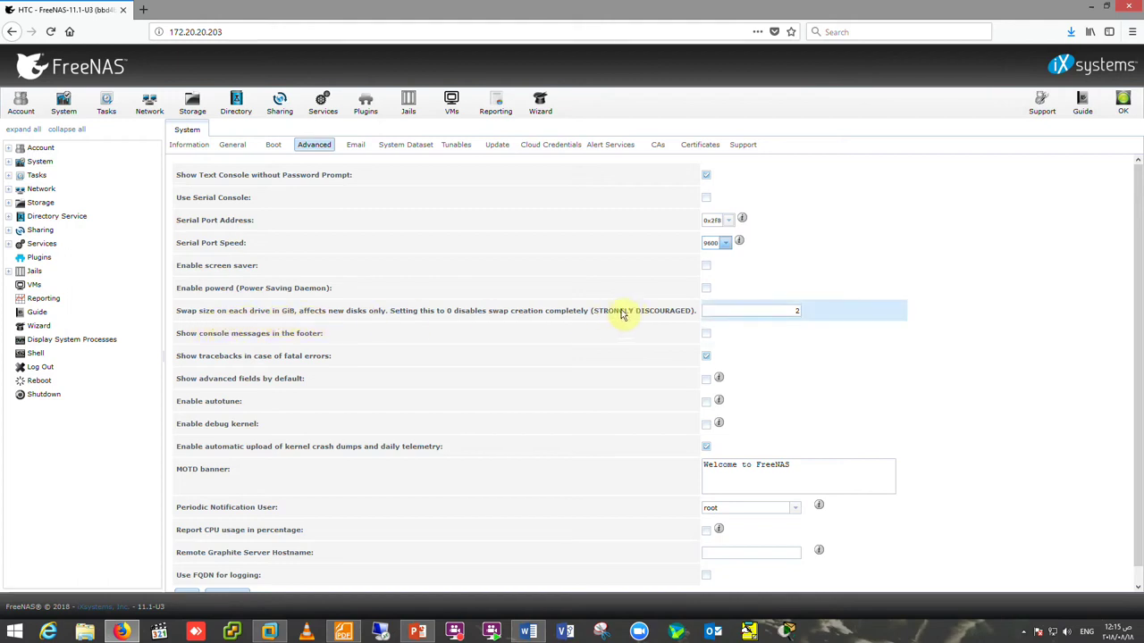
pyautogui.click(748, 311)
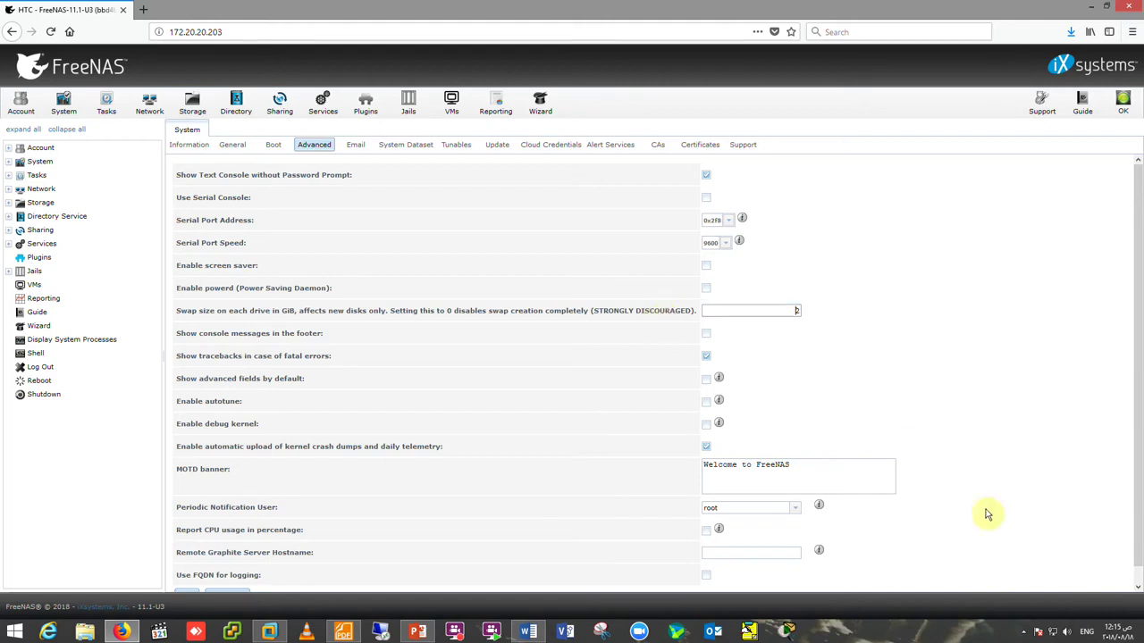
pyautogui.click(1024, 633)
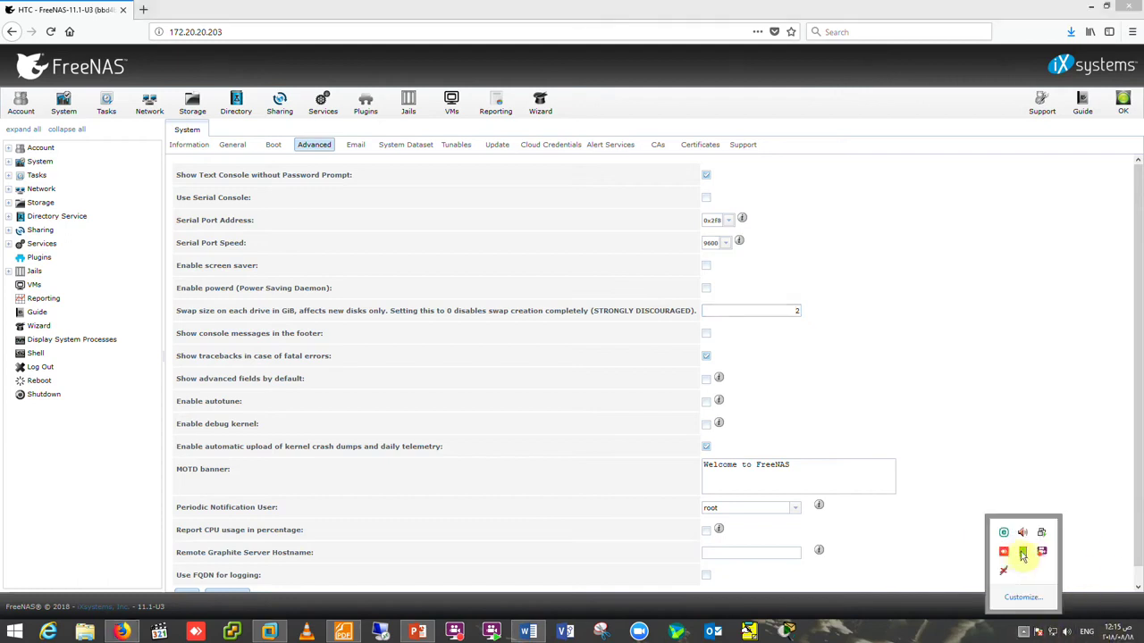
pyautogui.click(1043, 556)
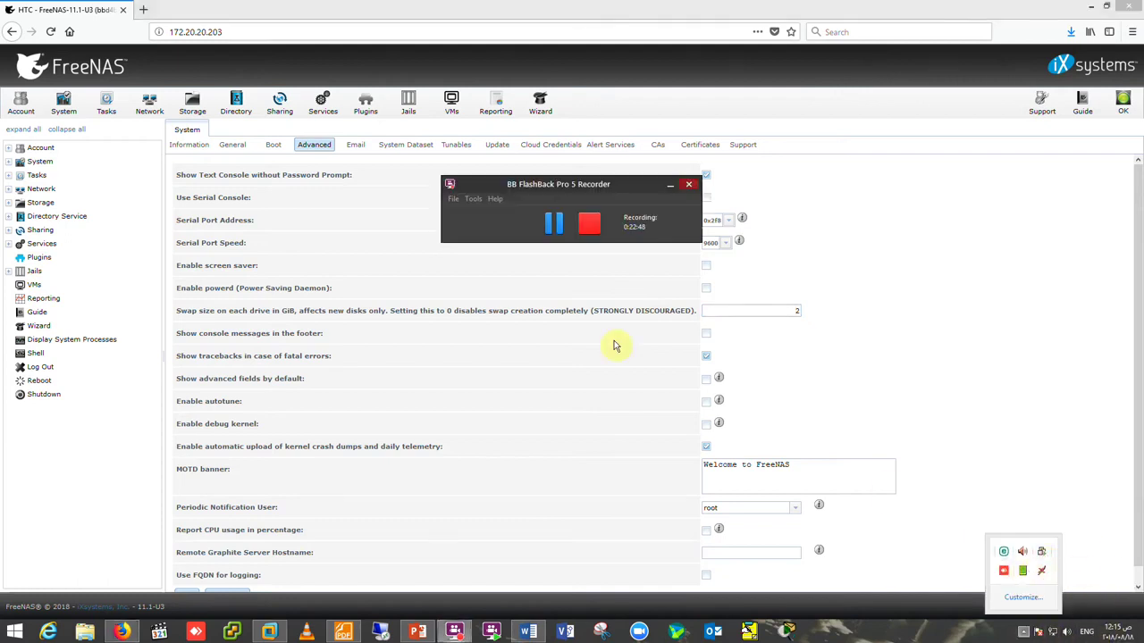
pyautogui.click(672, 189)
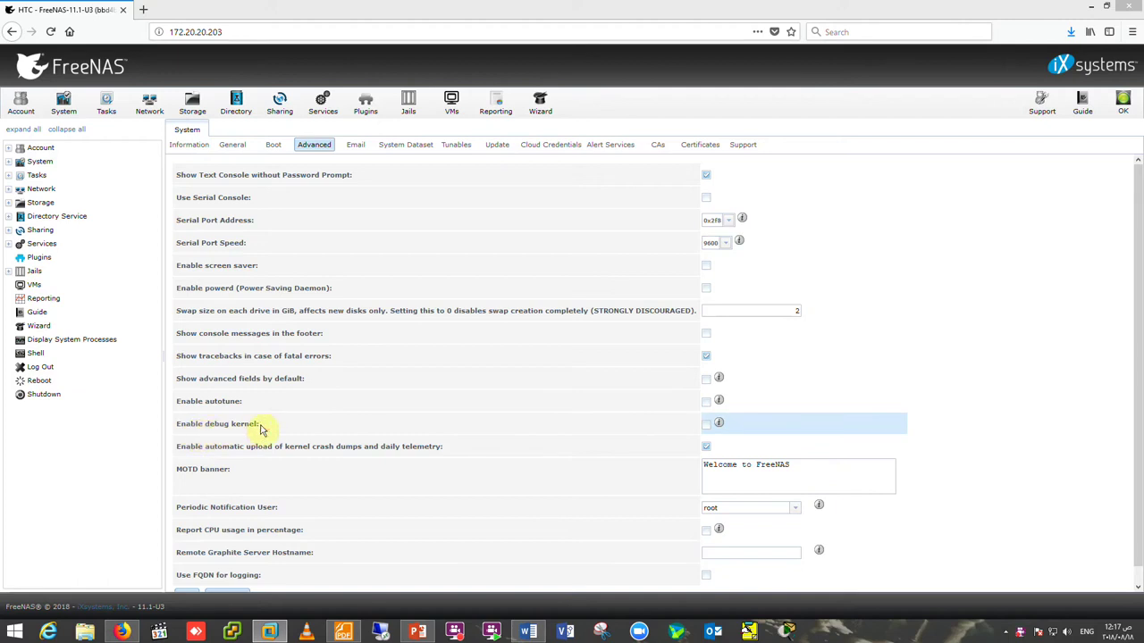
pyautogui.scroll(-1, 1140, 560)
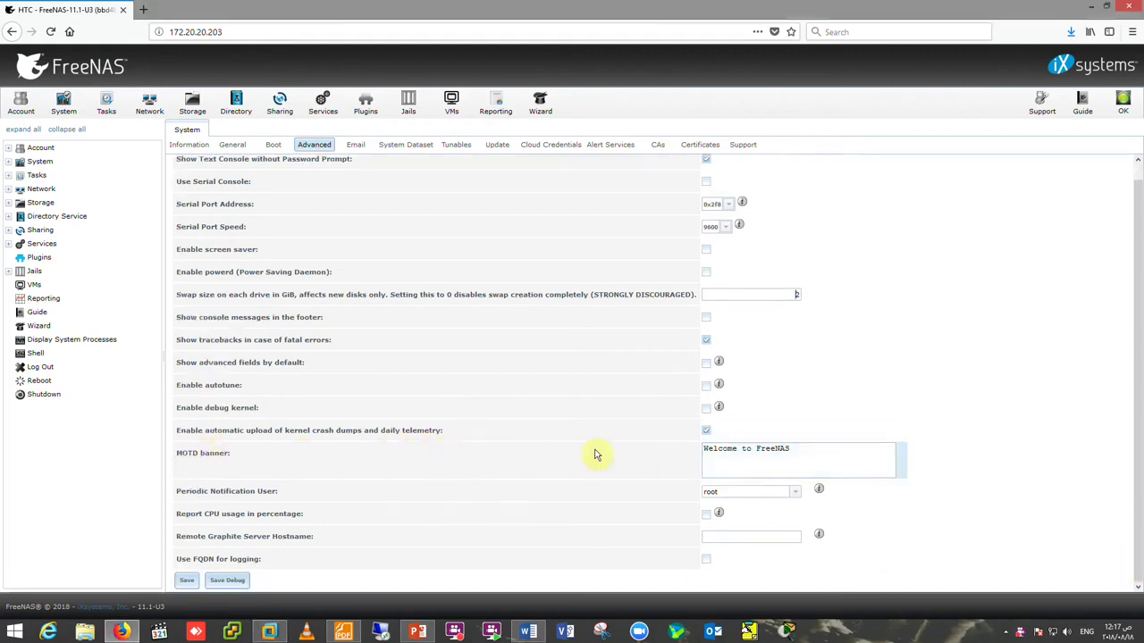
pyautogui.moveTo(799, 452); pyautogui.dragTo(676, 469)
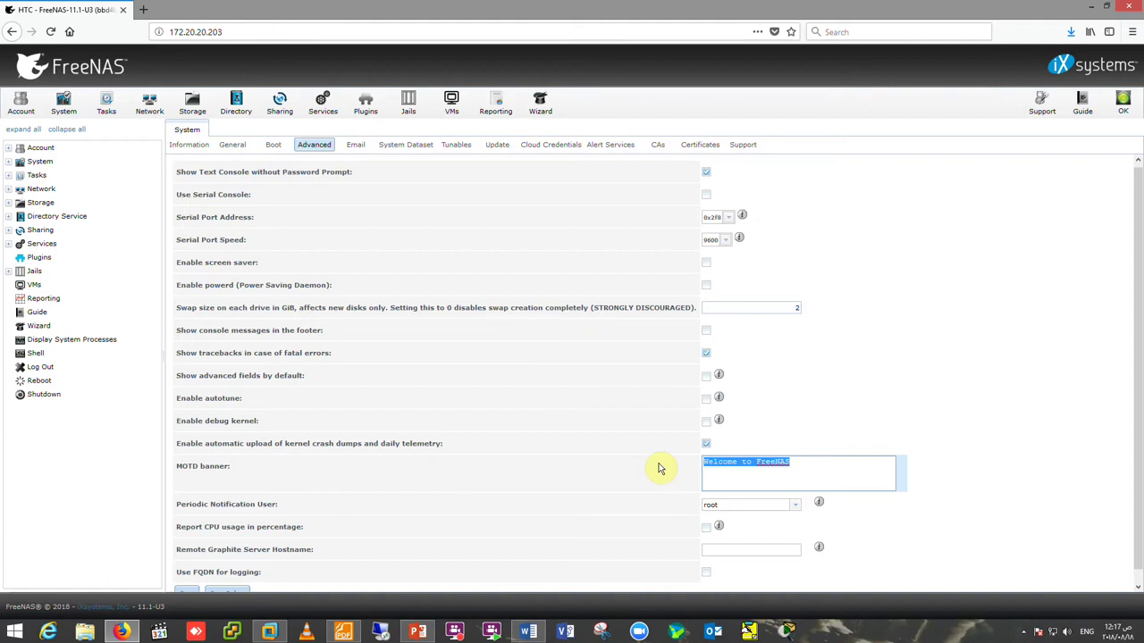
pyautogui.scroll(-1, 666, 474)
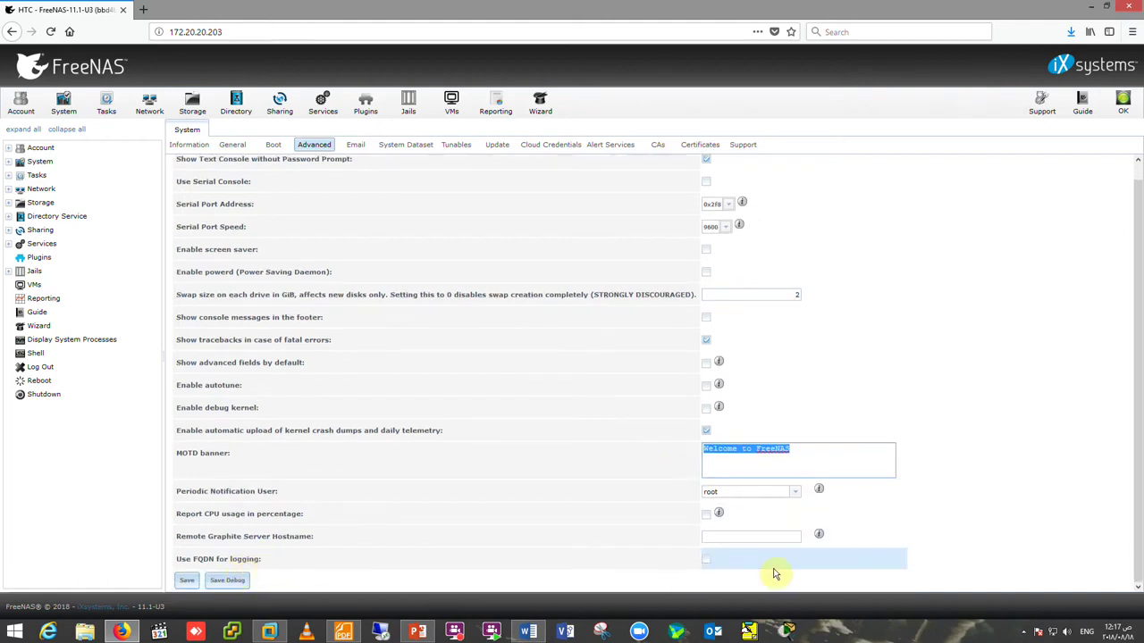
pyautogui.click(757, 536)
pyautogui.scroll(-1, 755, 547)
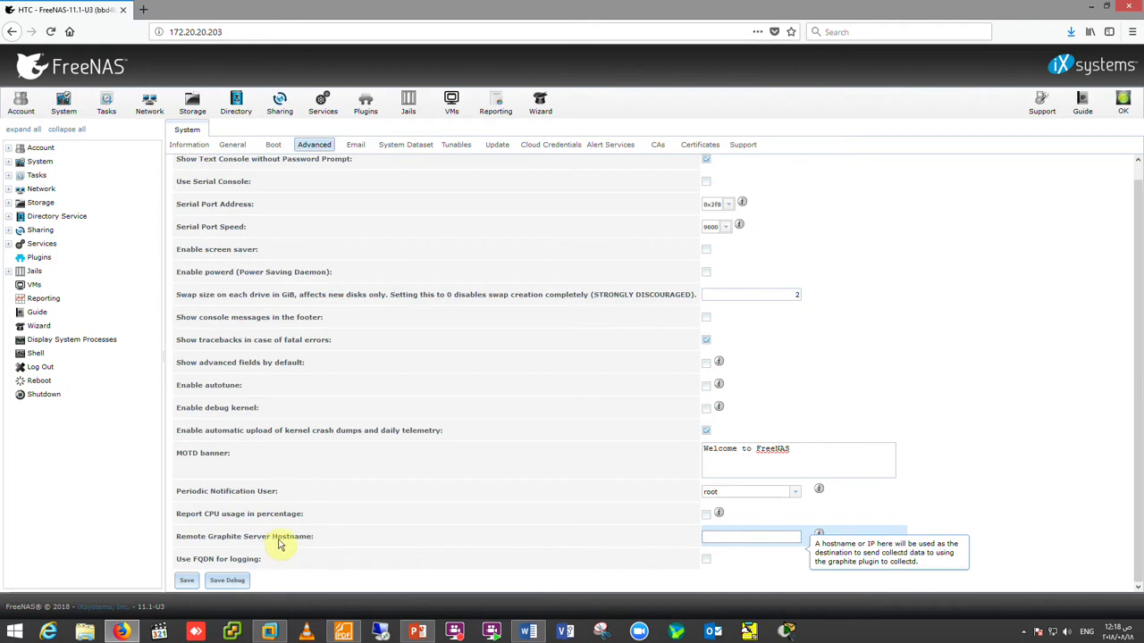
pyautogui.click(705, 516)
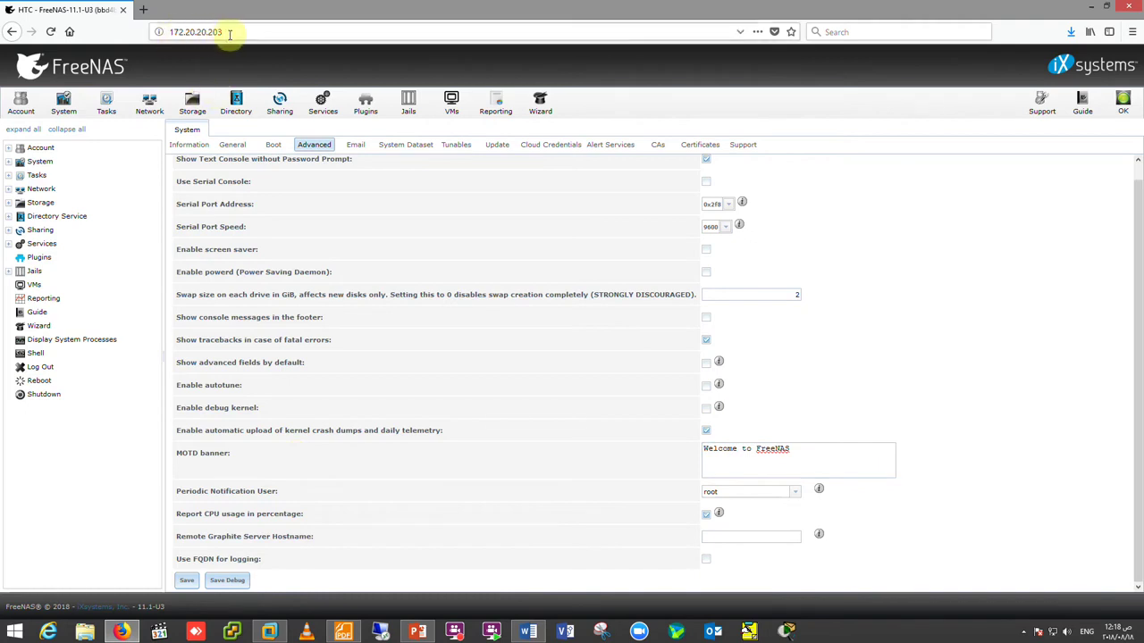
pyautogui.click(706, 514)
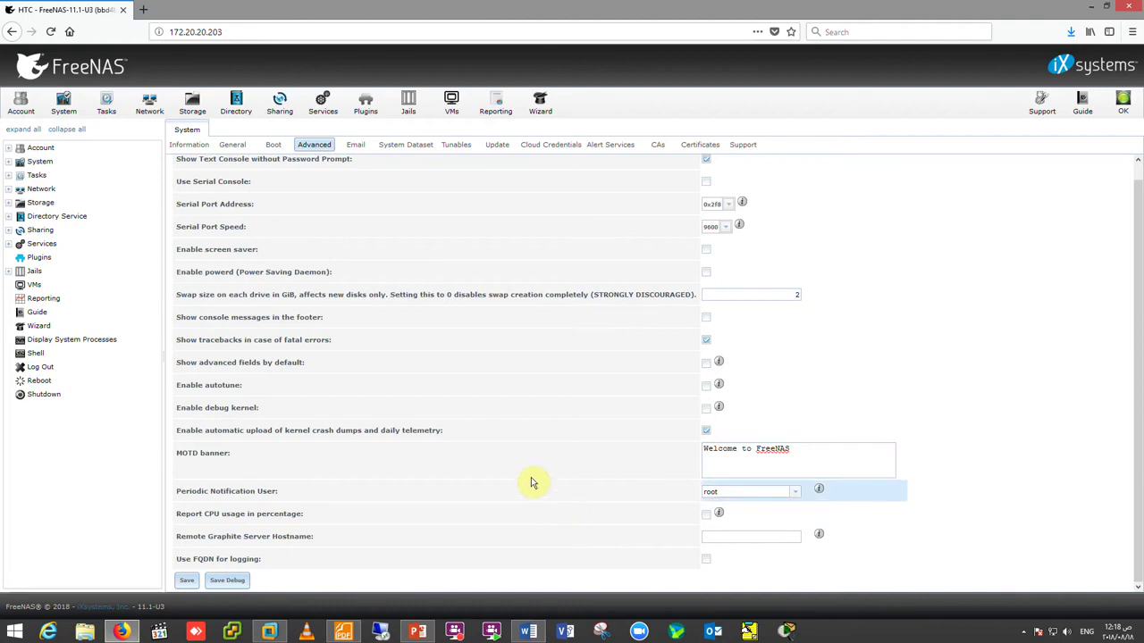
pyautogui.click(710, 492)
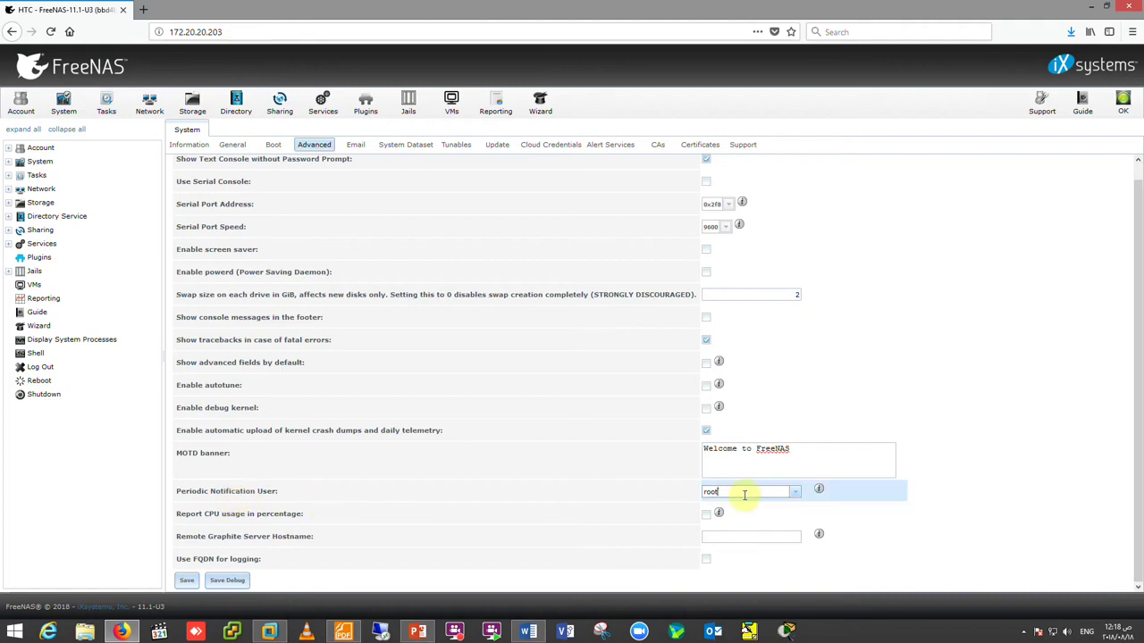
pyautogui.click(792, 493)
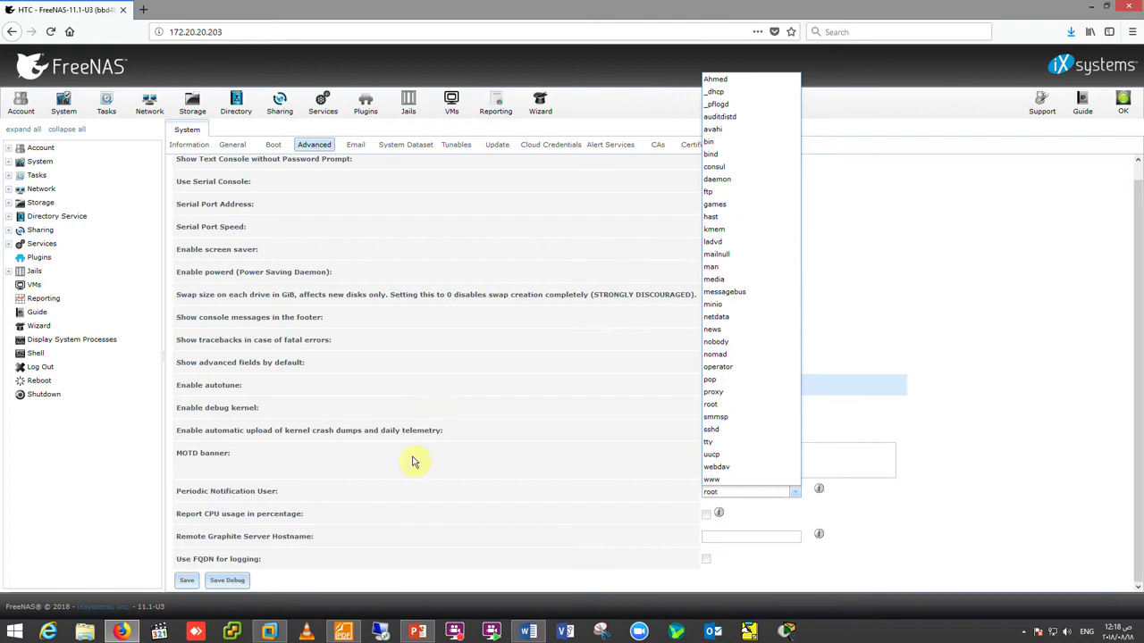
pyautogui.click(409, 506)
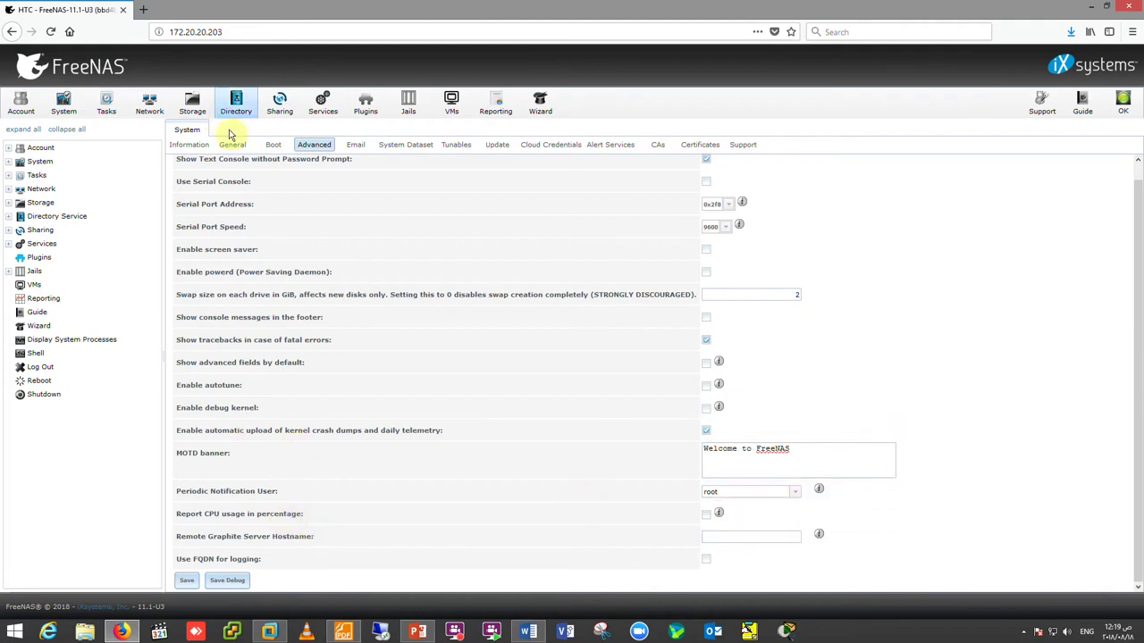
# - Inspect the From email, outgoing mail server and TLS/SSL encryption left at Plain
pyautogui.click(356, 148)
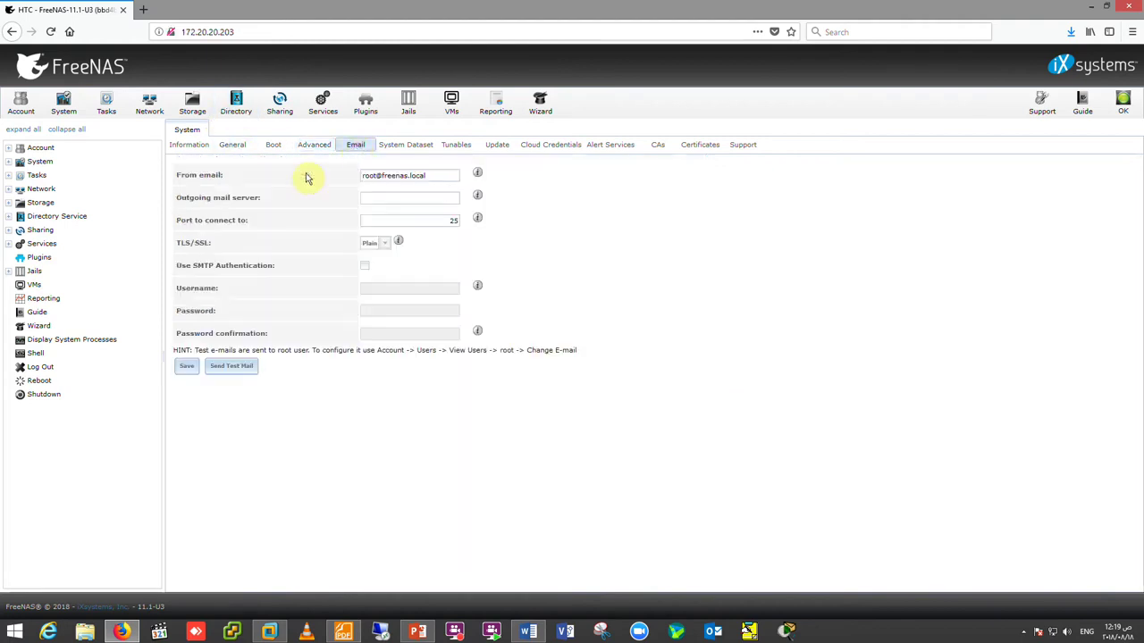
pyautogui.moveTo(431, 176); pyautogui.dragTo(357, 176)
pyautogui.click(375, 198)
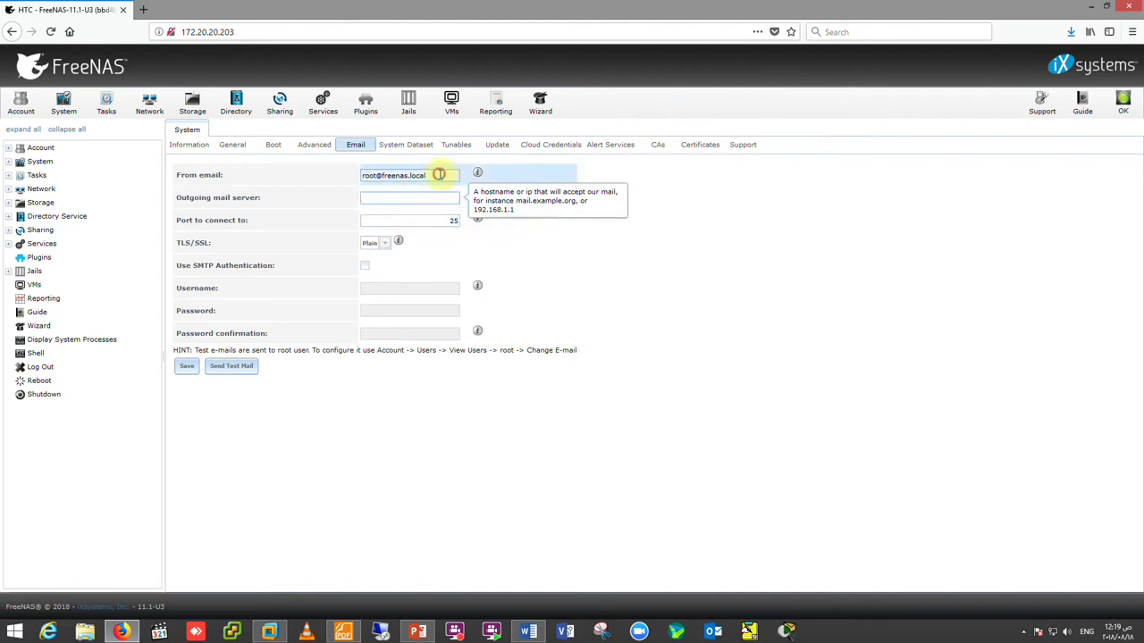
pyautogui.doubleClick(429, 175)
pyautogui.click(384, 243)
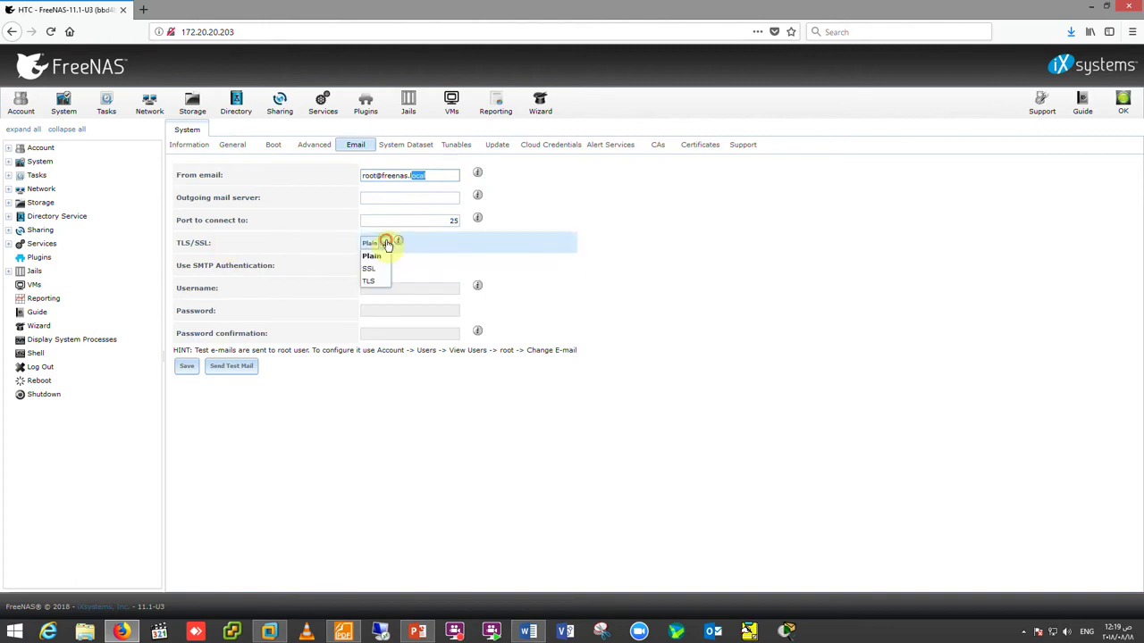
pyautogui.click(407, 262)
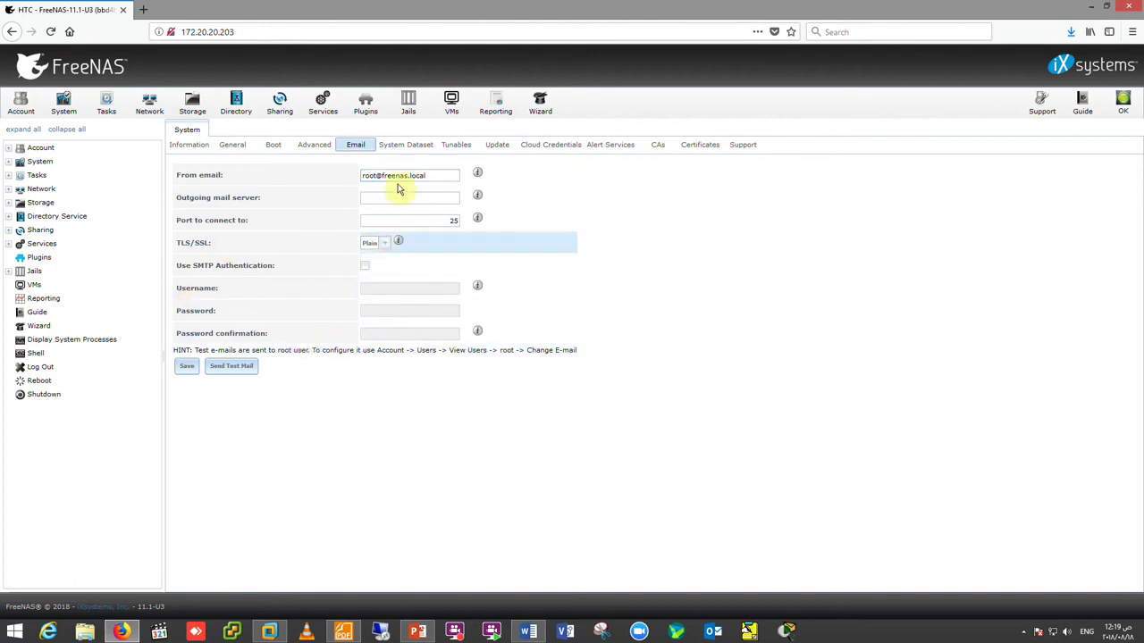
pyautogui.click(405, 149)
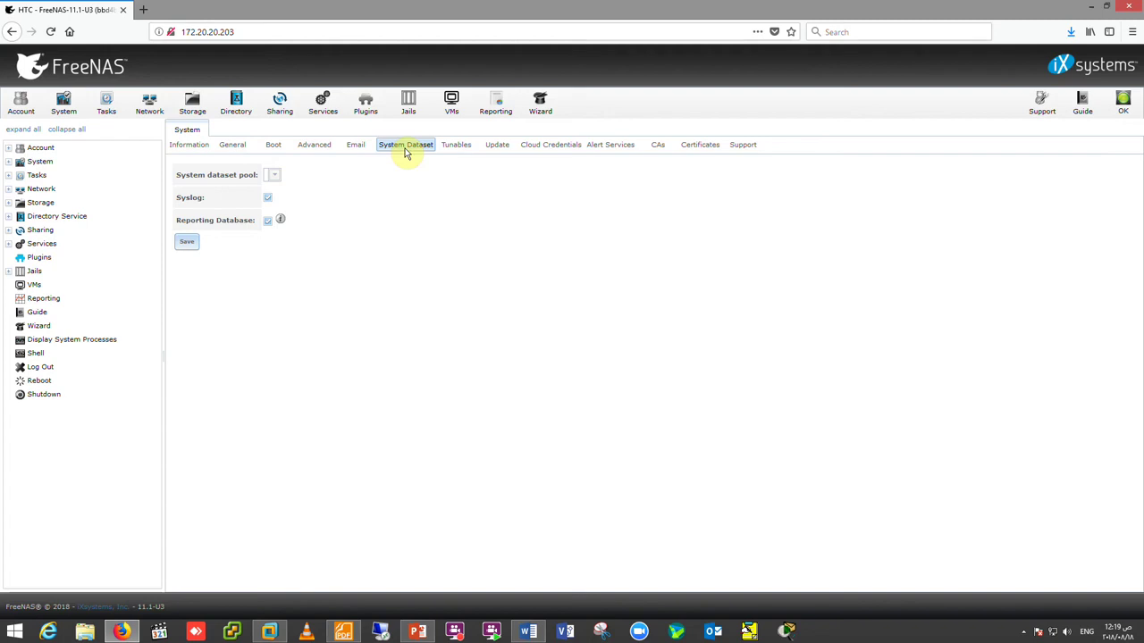
# - Choose freenas-boot as the system dataset pool and accept the migration warning
pyautogui.click(274, 176)
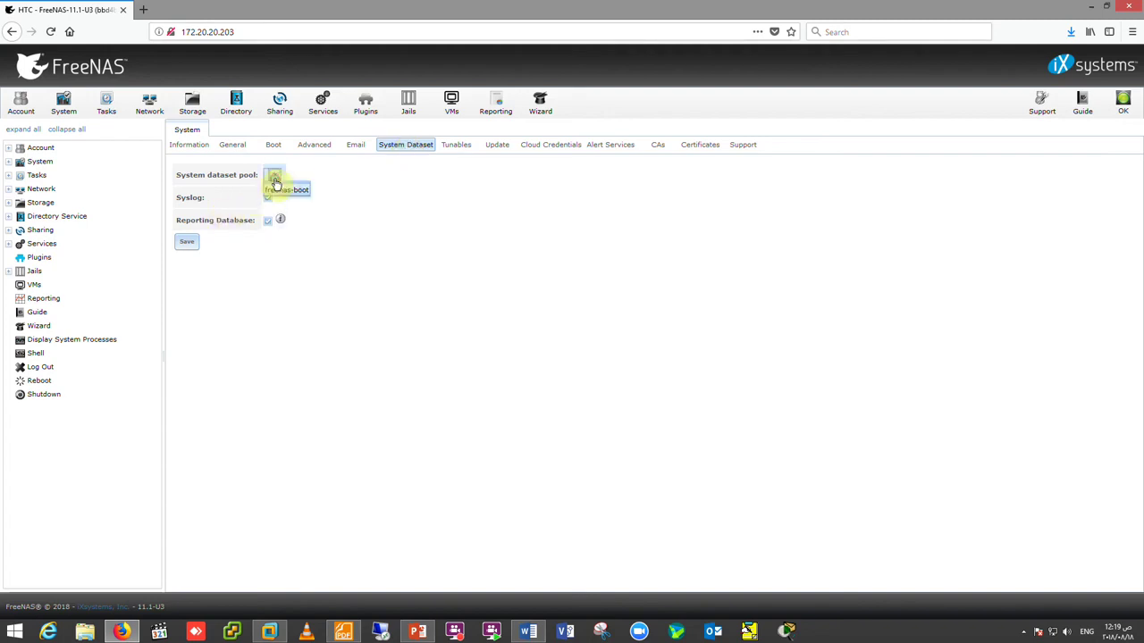
pyautogui.click(286, 192)
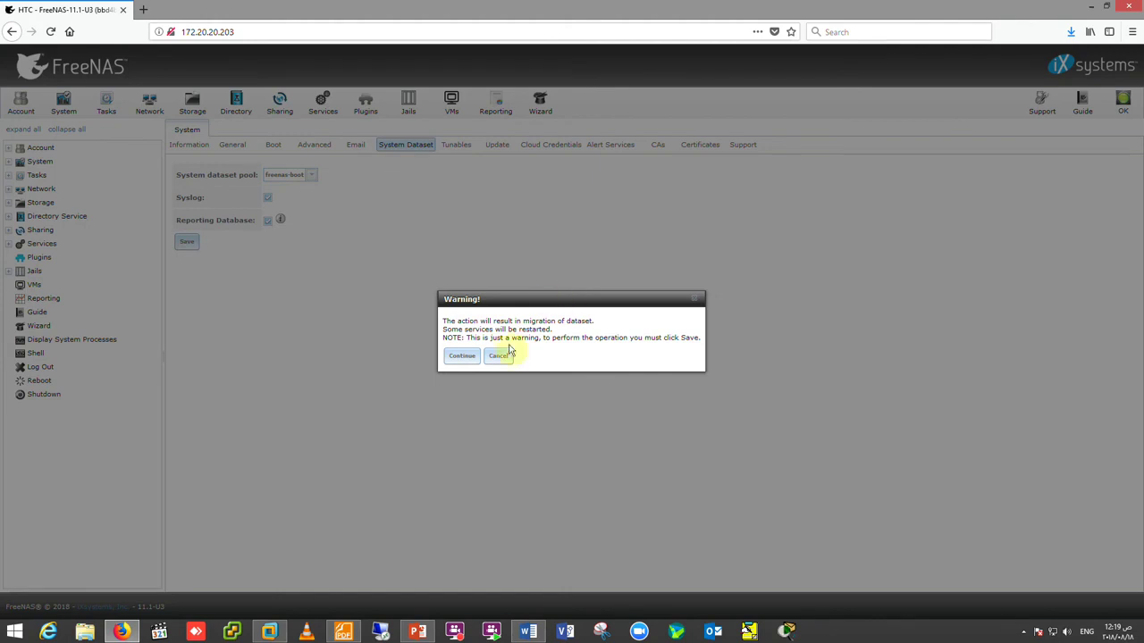
pyautogui.click(470, 354)
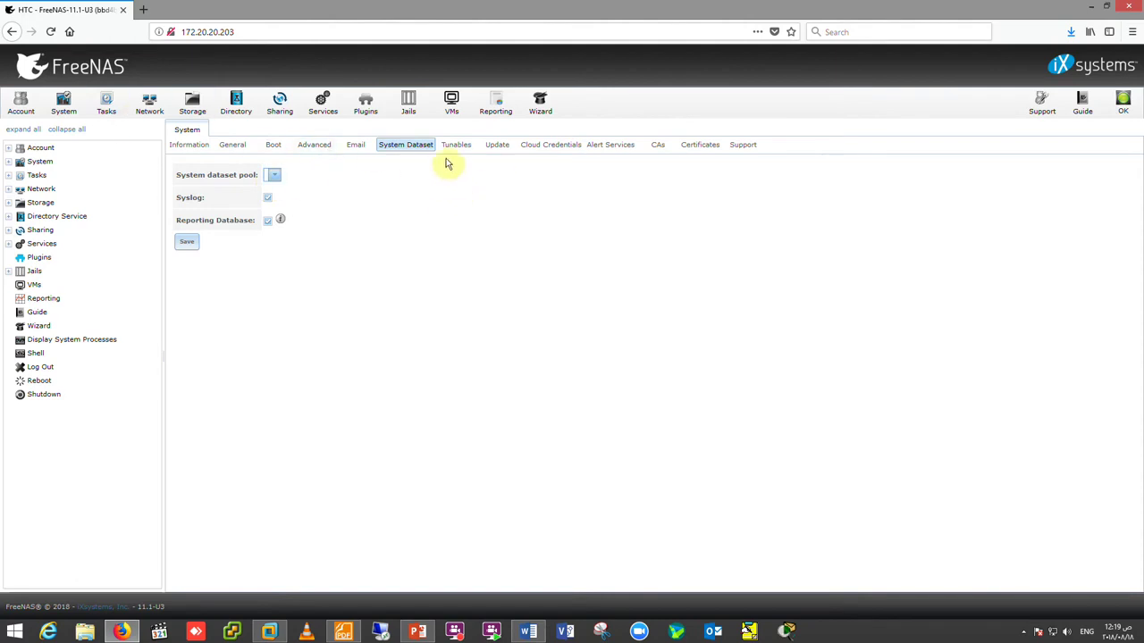
pyautogui.click(497, 146)
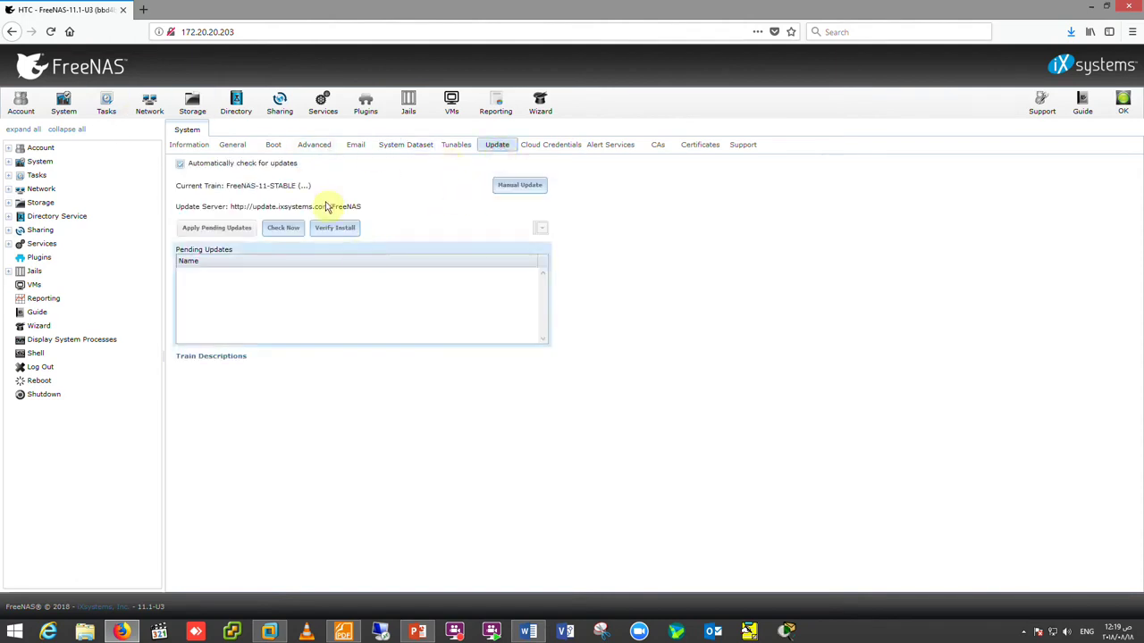
pyautogui.click(518, 188)
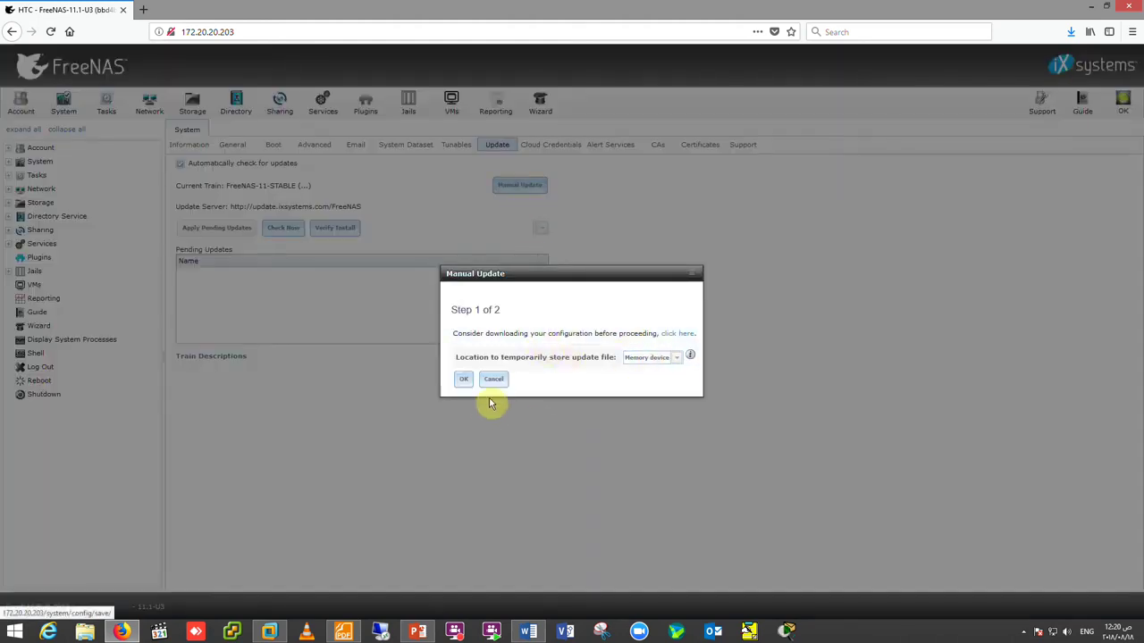
pyautogui.click(496, 380)
pyautogui.click(282, 231)
pyautogui.click(273, 230)
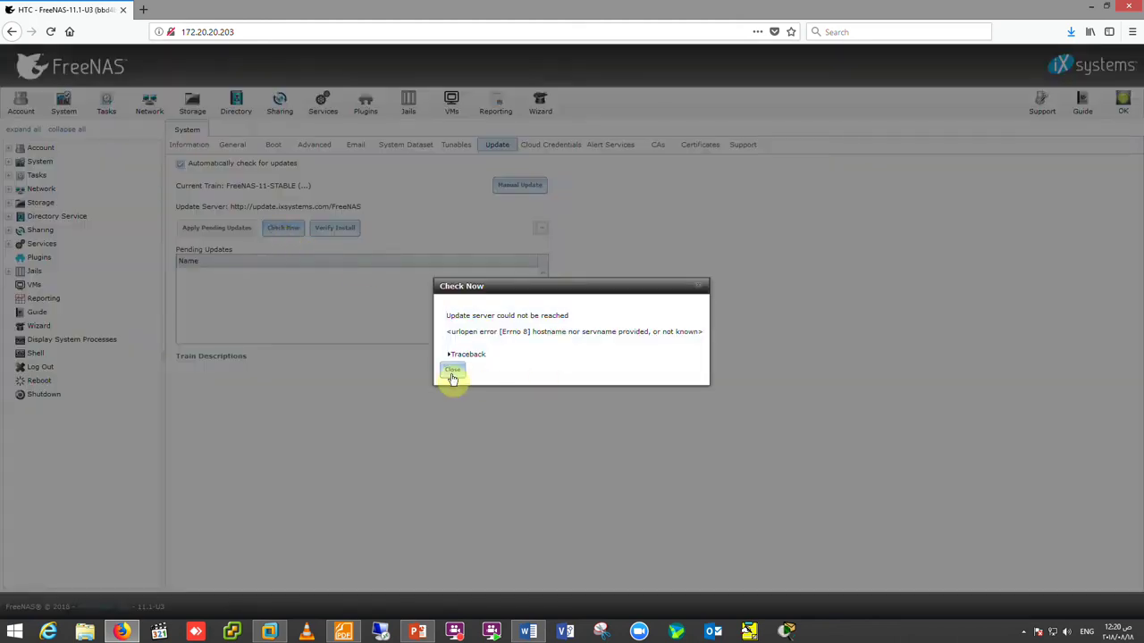
pyautogui.click(452, 373)
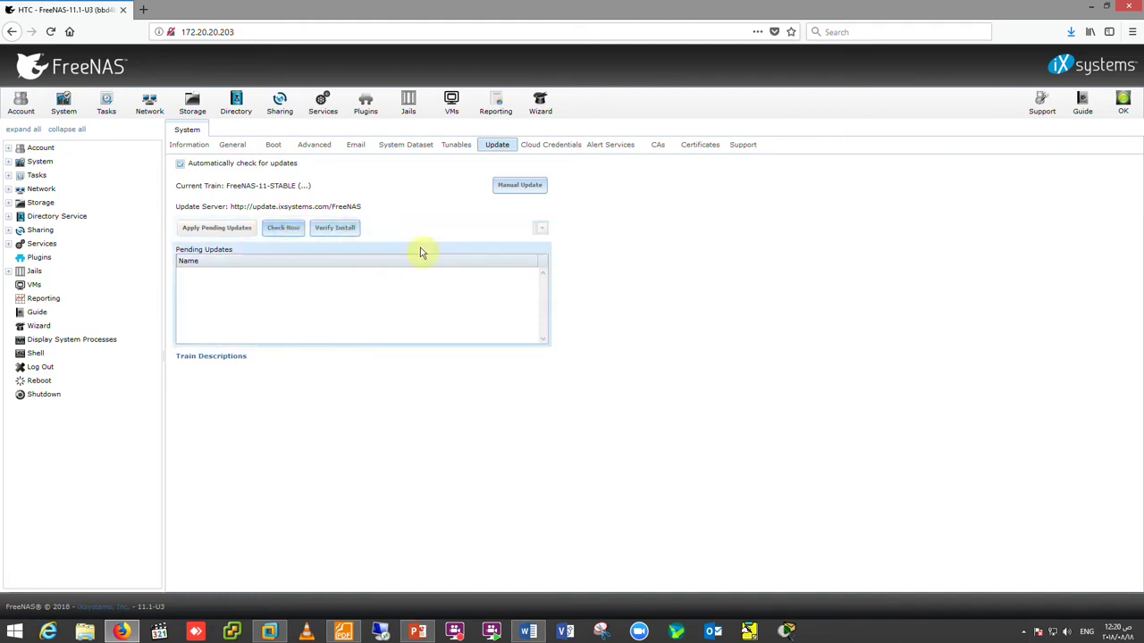
# - Start a new Amazon S3 cloud credential and look over its Account Name, Access Key and Secret Key fields
pyautogui.click(557, 150)
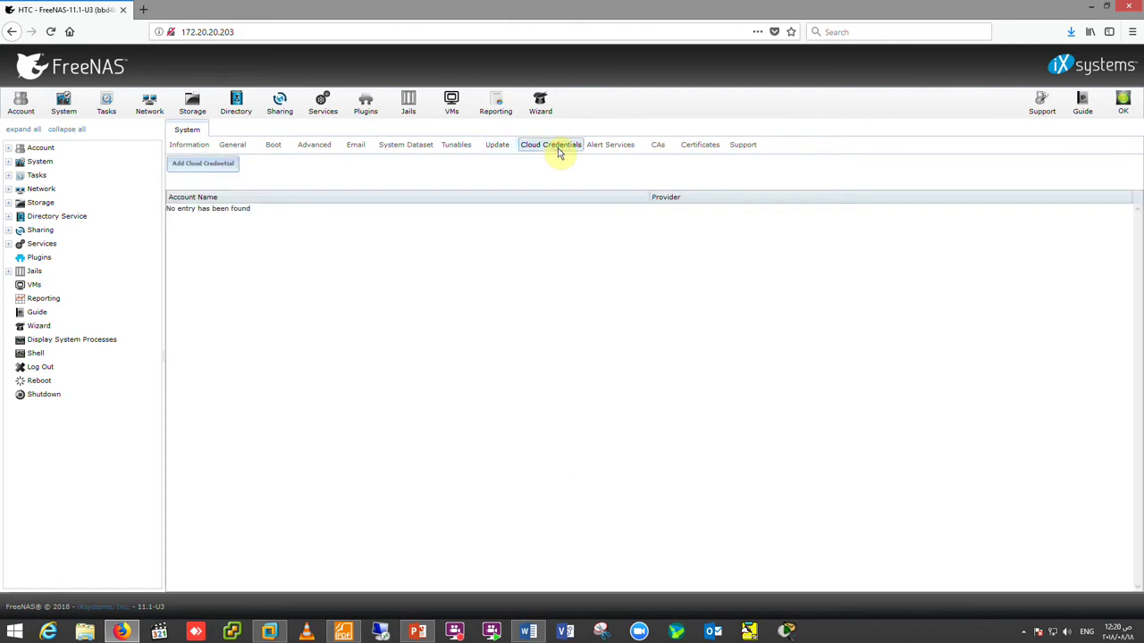
pyautogui.click(207, 166)
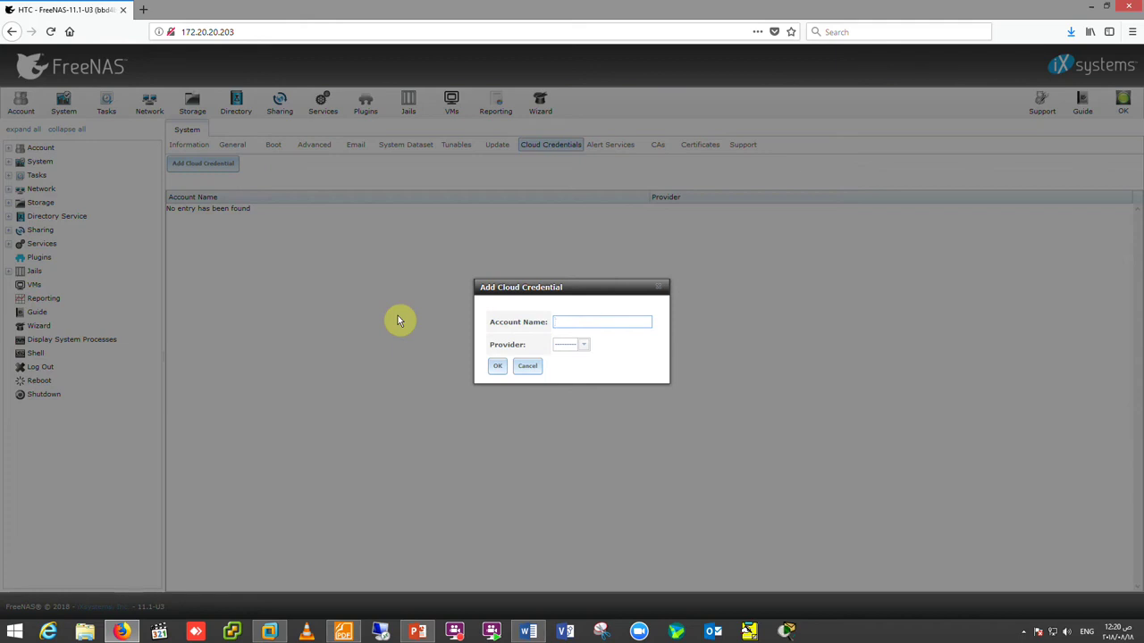
pyautogui.click(583, 347)
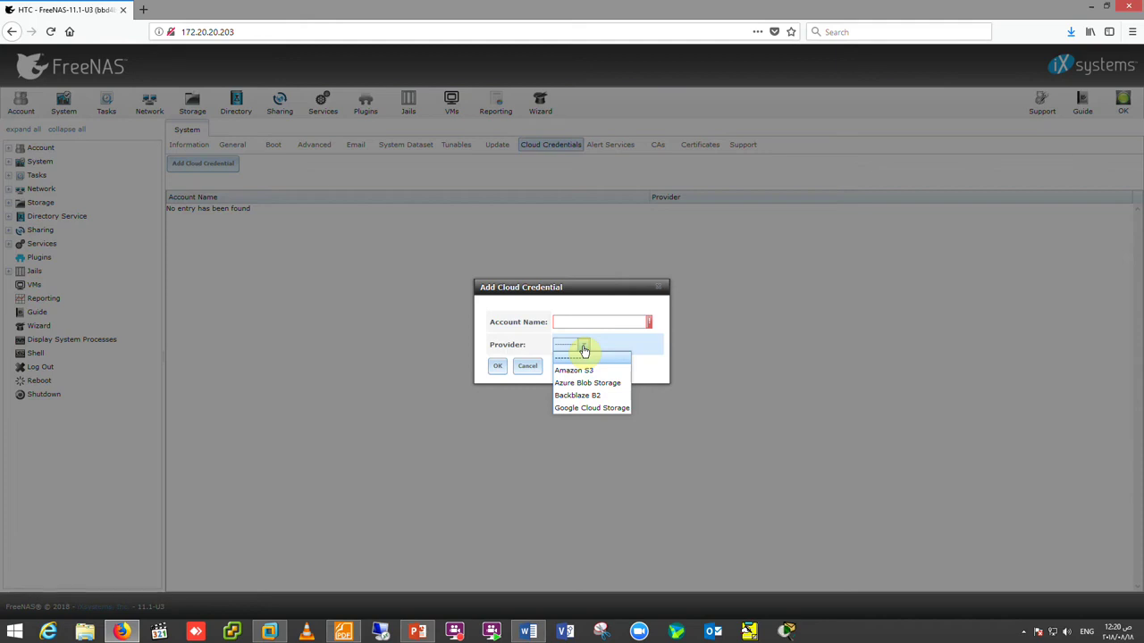
pyautogui.click(572, 370)
pyautogui.click(563, 368)
pyautogui.click(565, 390)
pyautogui.click(572, 321)
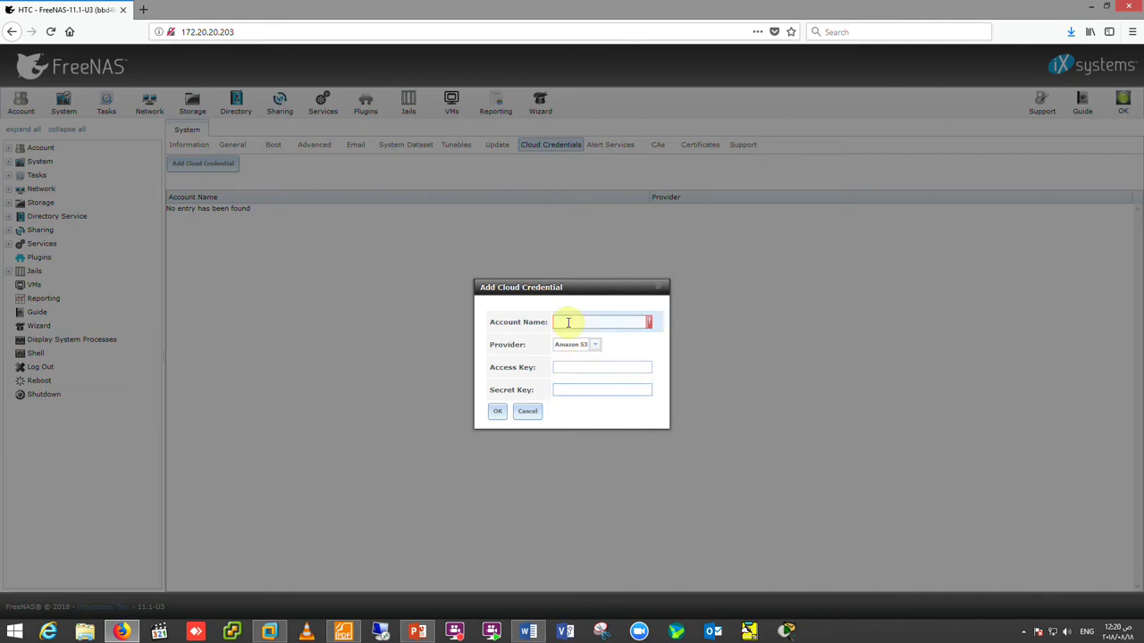
# - Discard the unsaved cloud credential and begin adding a new AWS-SNS alert service
pyautogui.click(528, 411)
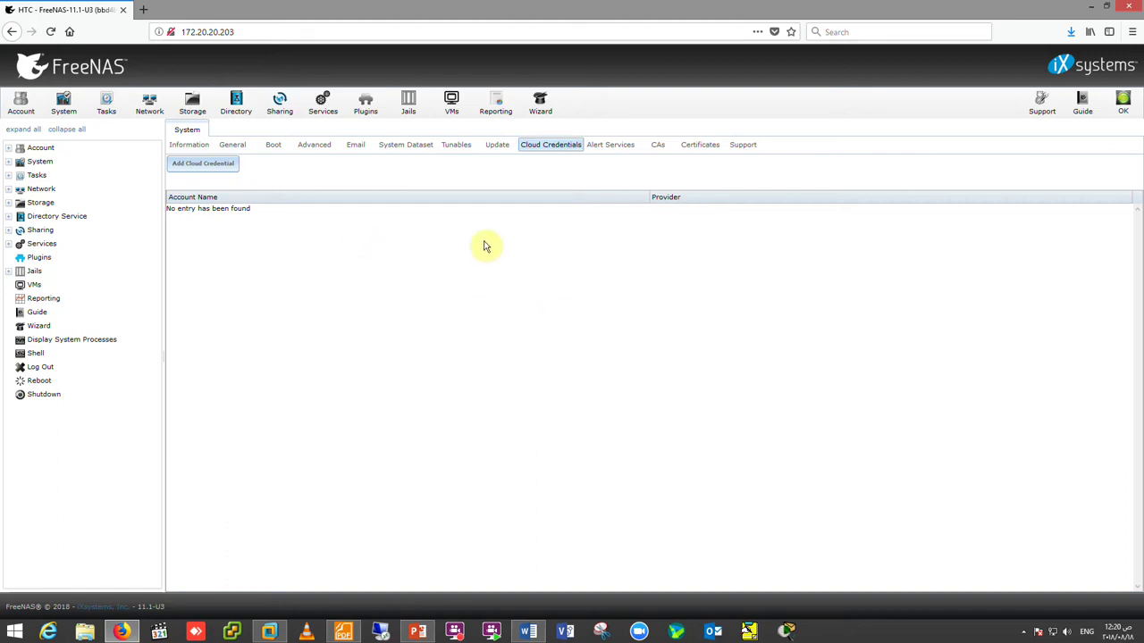
pyautogui.click(611, 145)
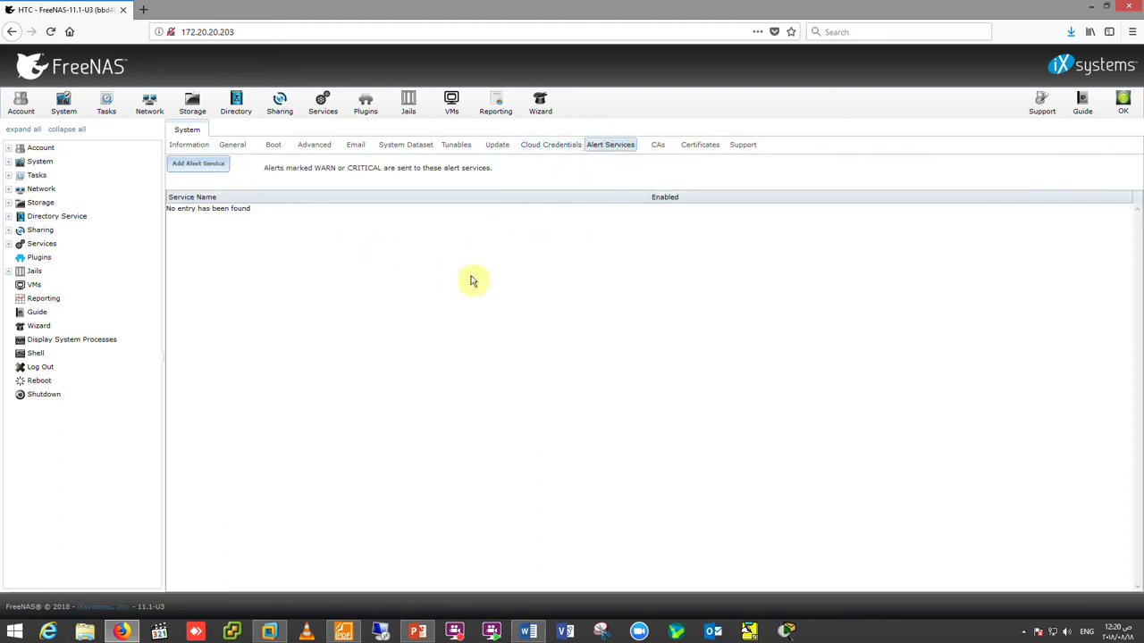
pyautogui.click(195, 163)
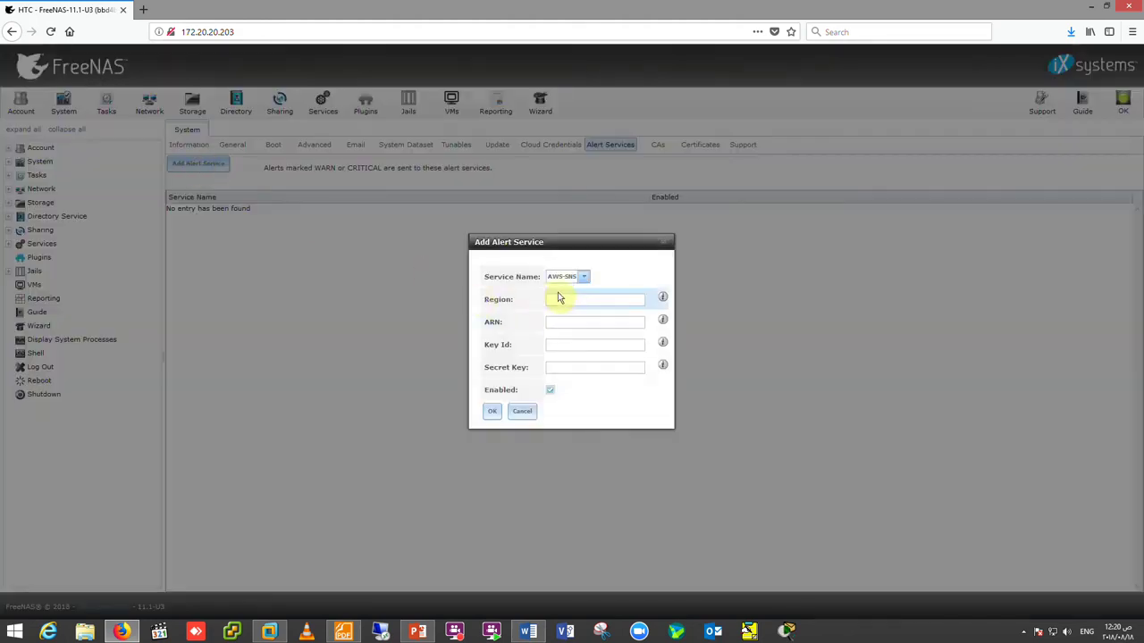
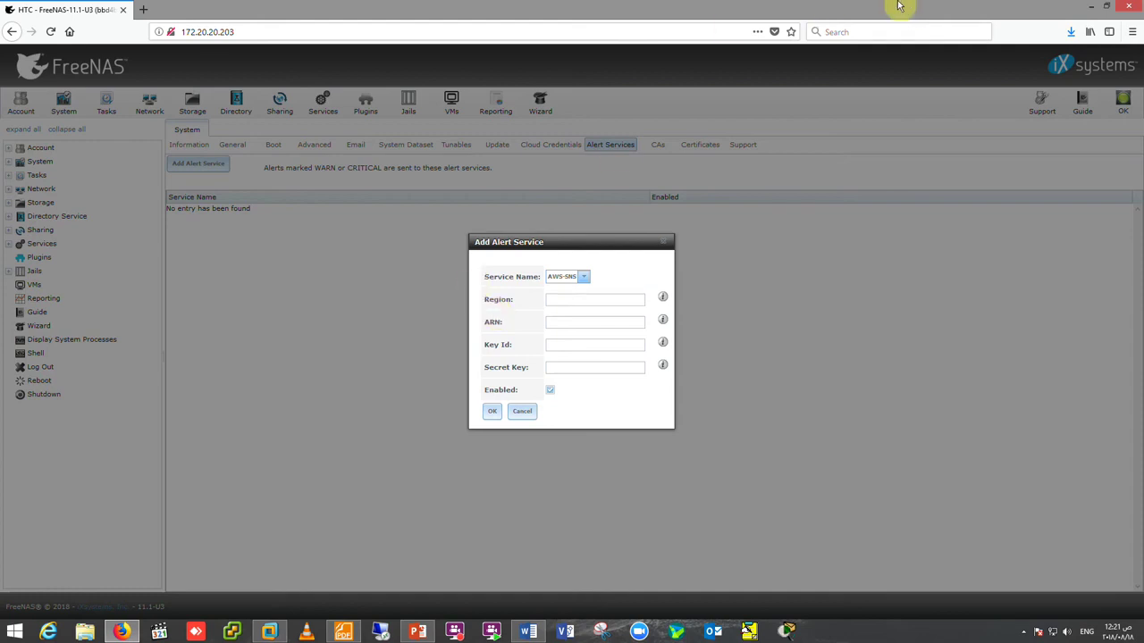
# - Cancel the unfinished alert service and go to the empty System CAs page
pyautogui.click(523, 412)
pyautogui.click(660, 145)
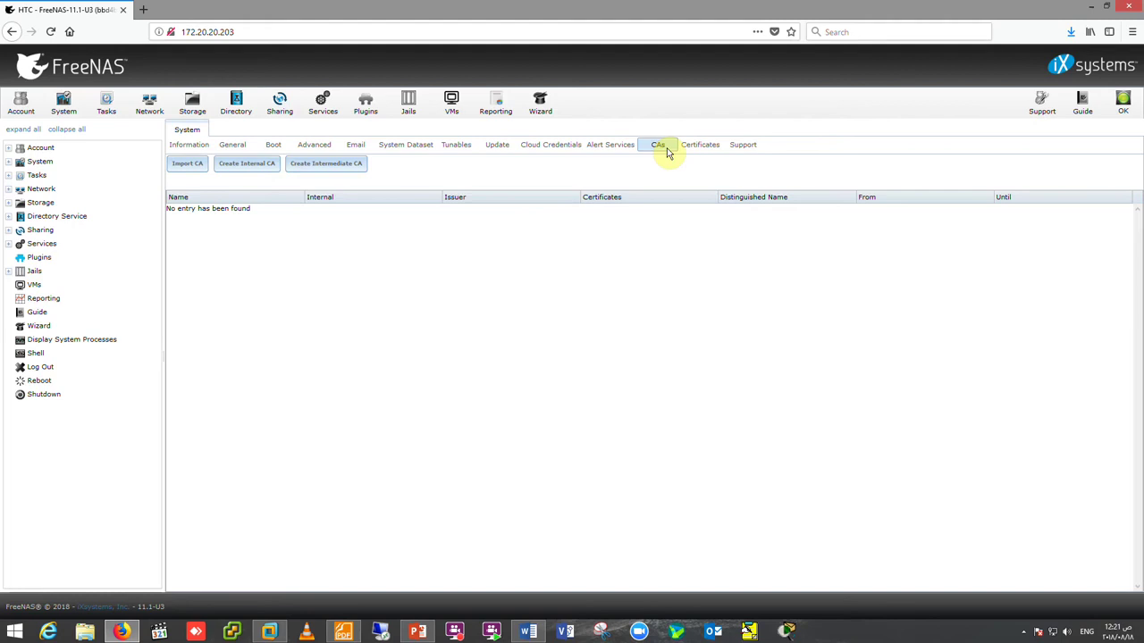
# - Start an internal CA with identifier HTC, a 2048-bit key and SHA256 digest
pyautogui.click(253, 165)
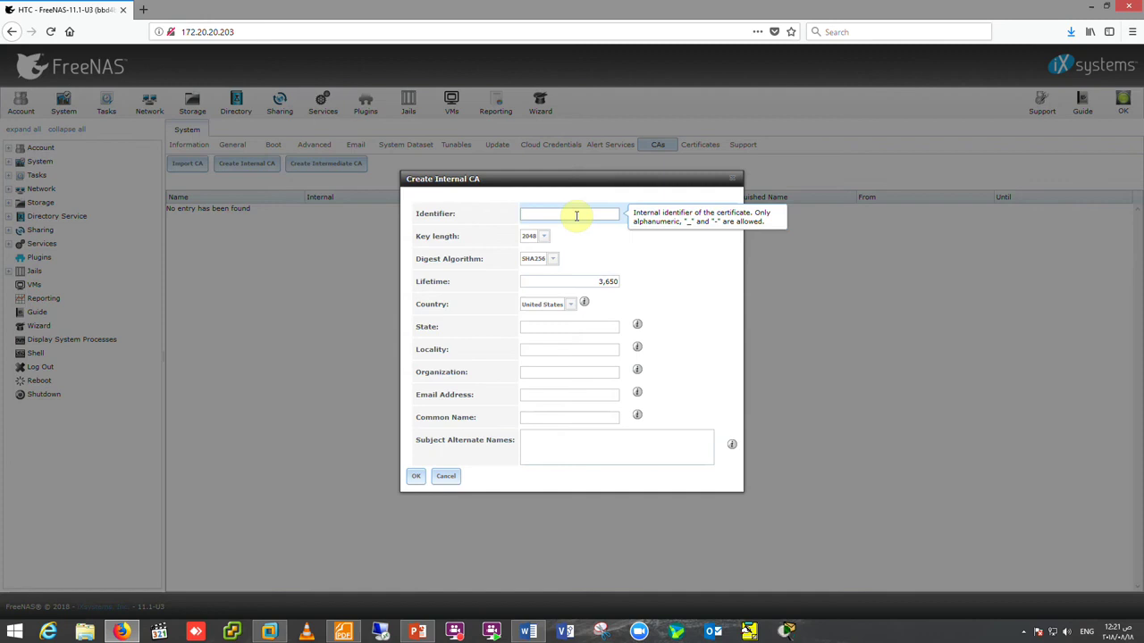
pyautogui.write('H')
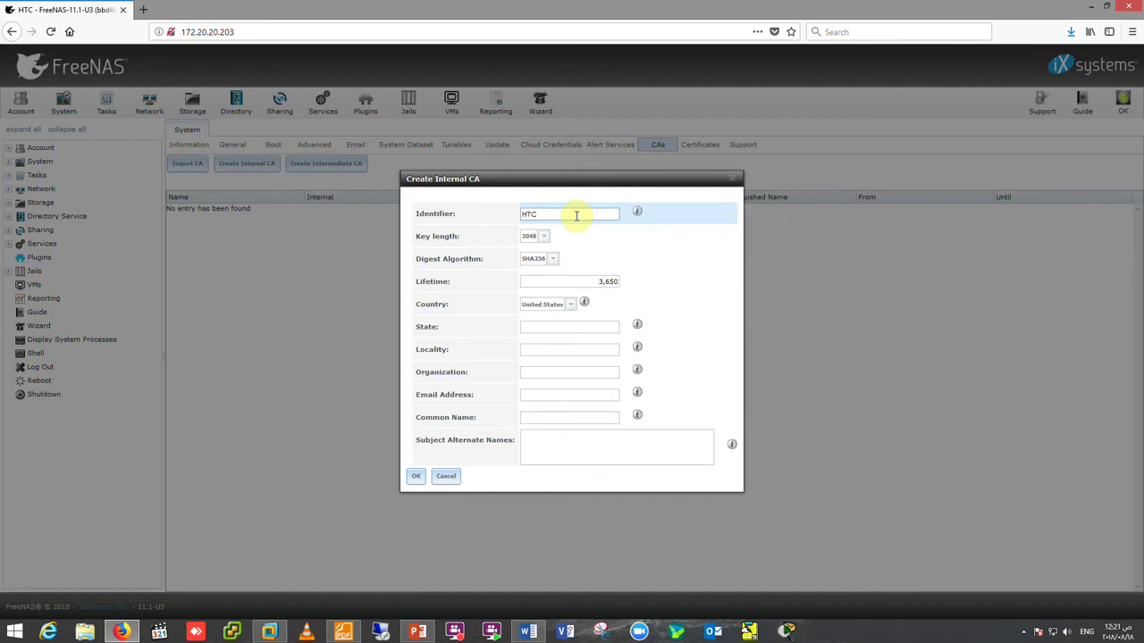
pyautogui.write('TC')
pyautogui.click(543, 237)
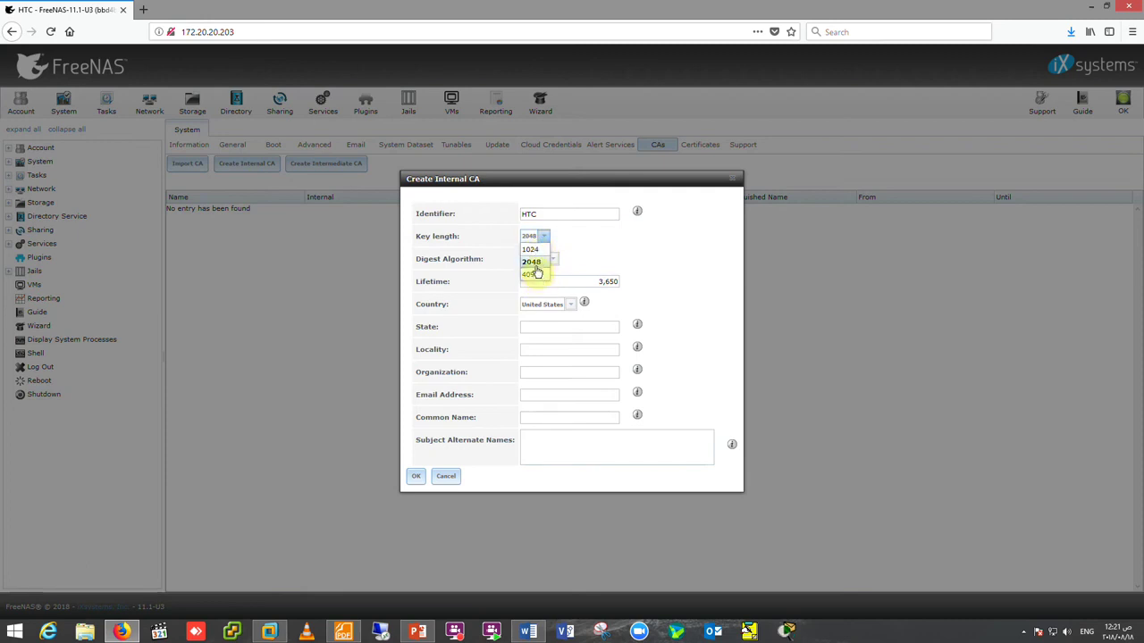
pyautogui.click(534, 262)
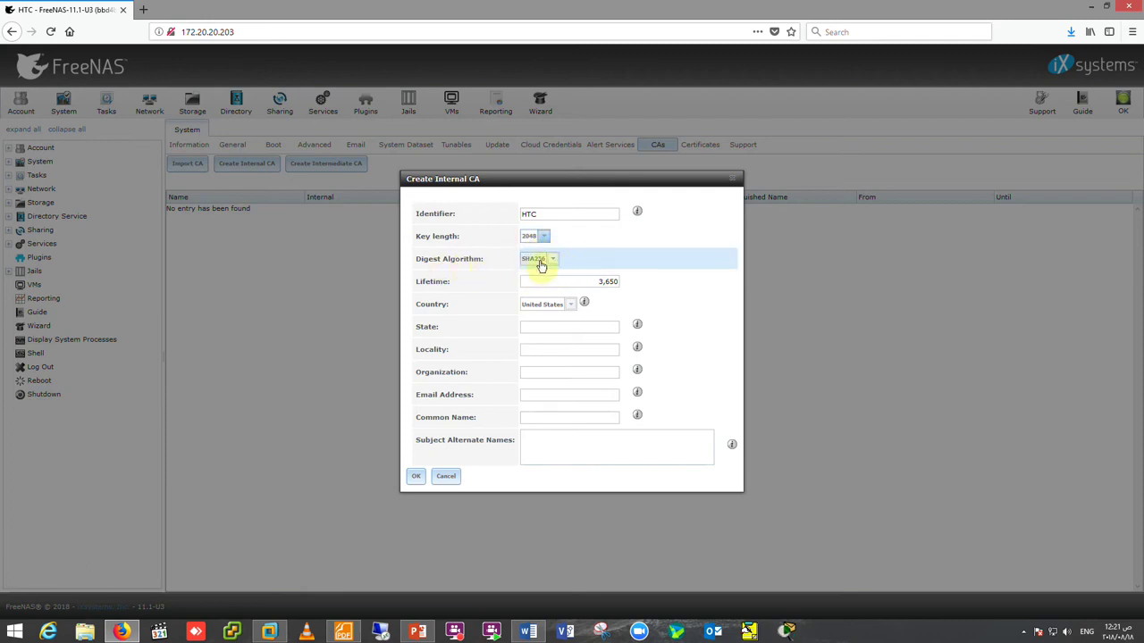
pyautogui.click(553, 261)
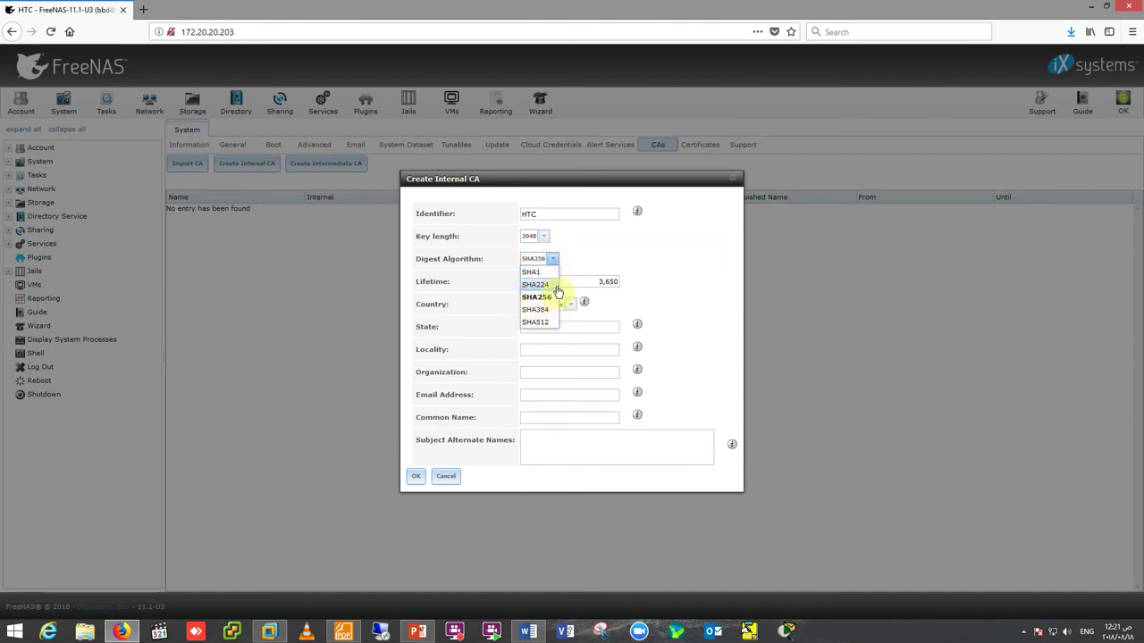
pyautogui.click(540, 323)
pyautogui.click(552, 258)
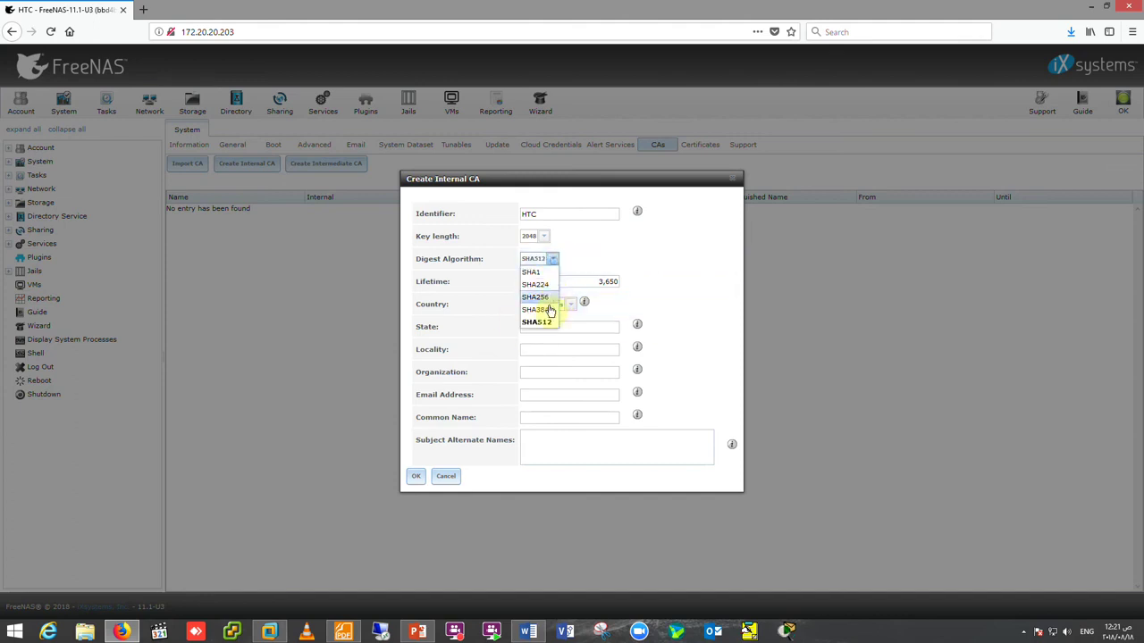
pyautogui.click(540, 323)
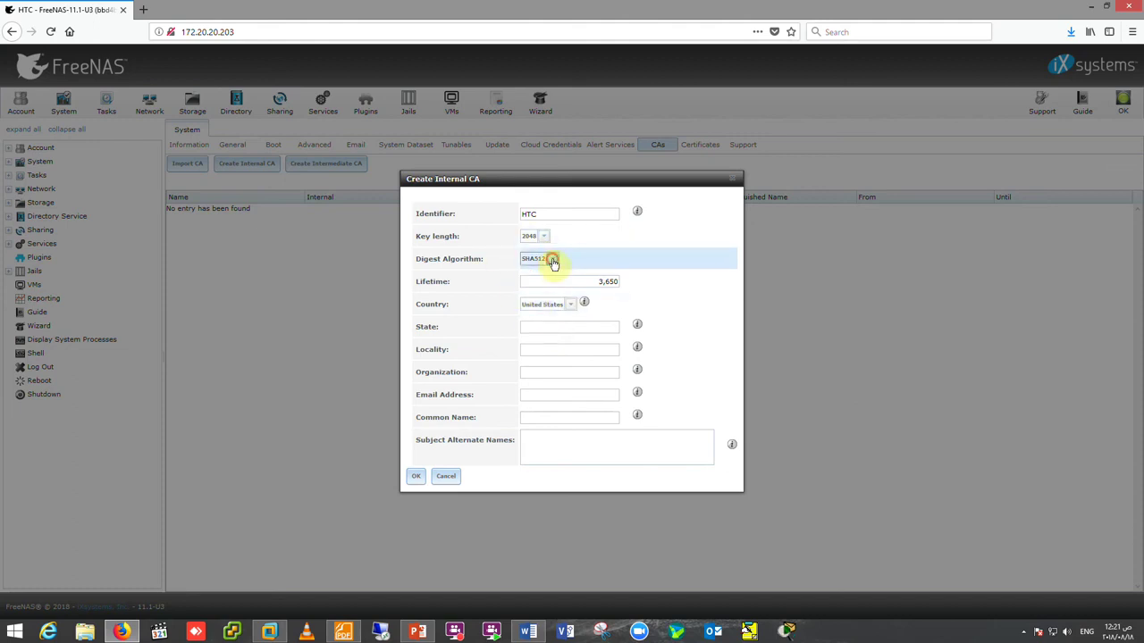
pyautogui.click(549, 257)
pyautogui.click(547, 298)
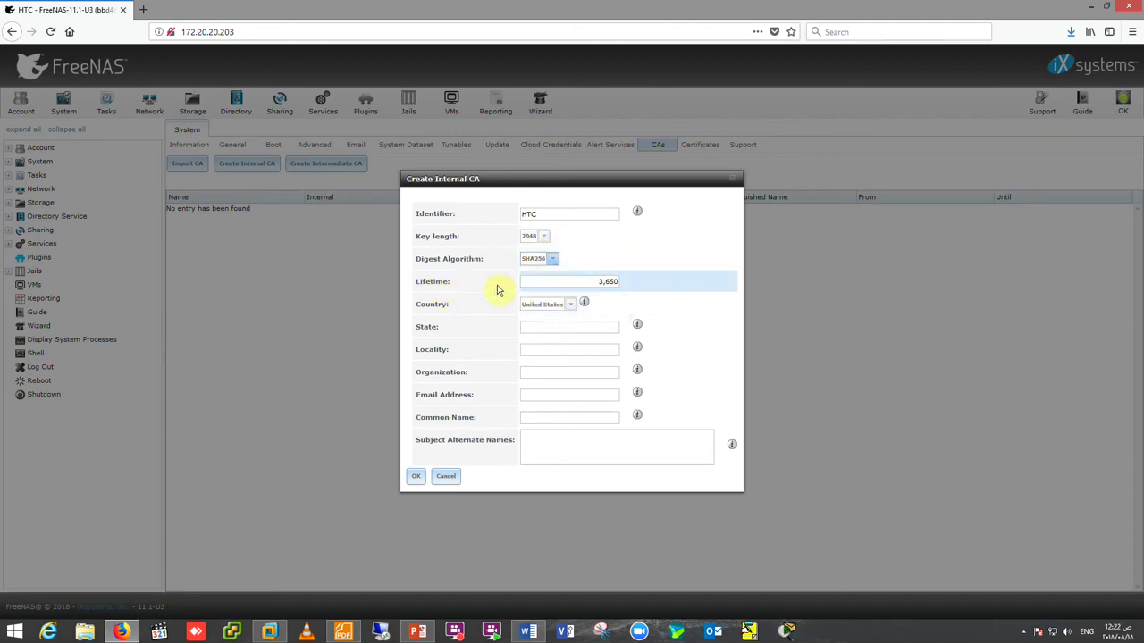
# - Keep the 3,650-day lifetime and set the CA's country to Egypt
pyautogui.click(605, 285)
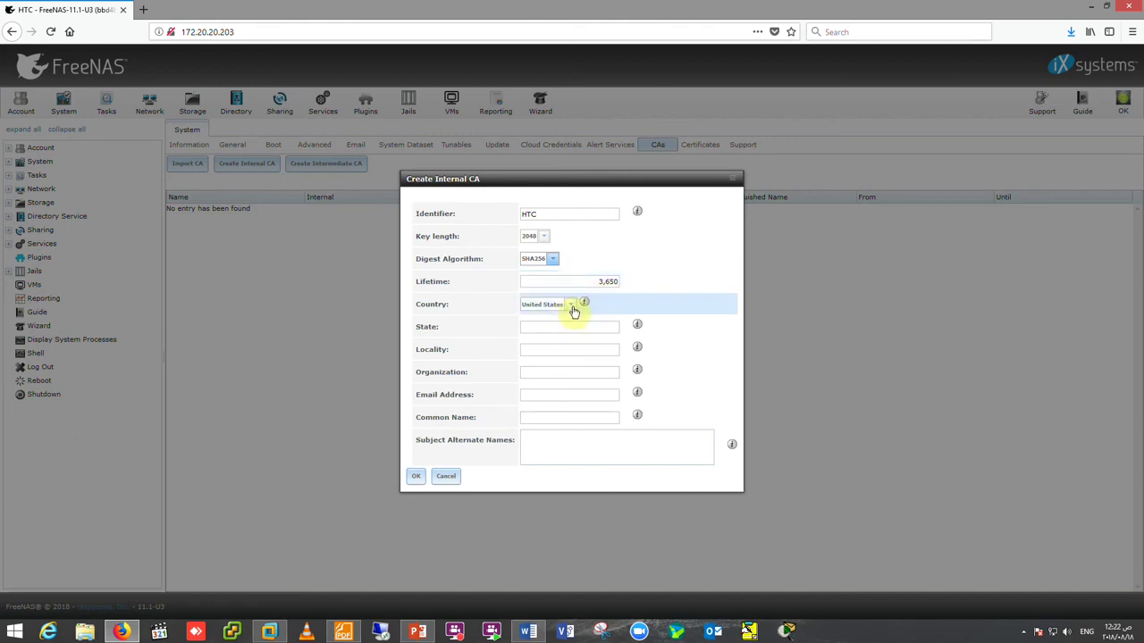
pyautogui.click(573, 306)
pyautogui.scroll(20, 559, 371)
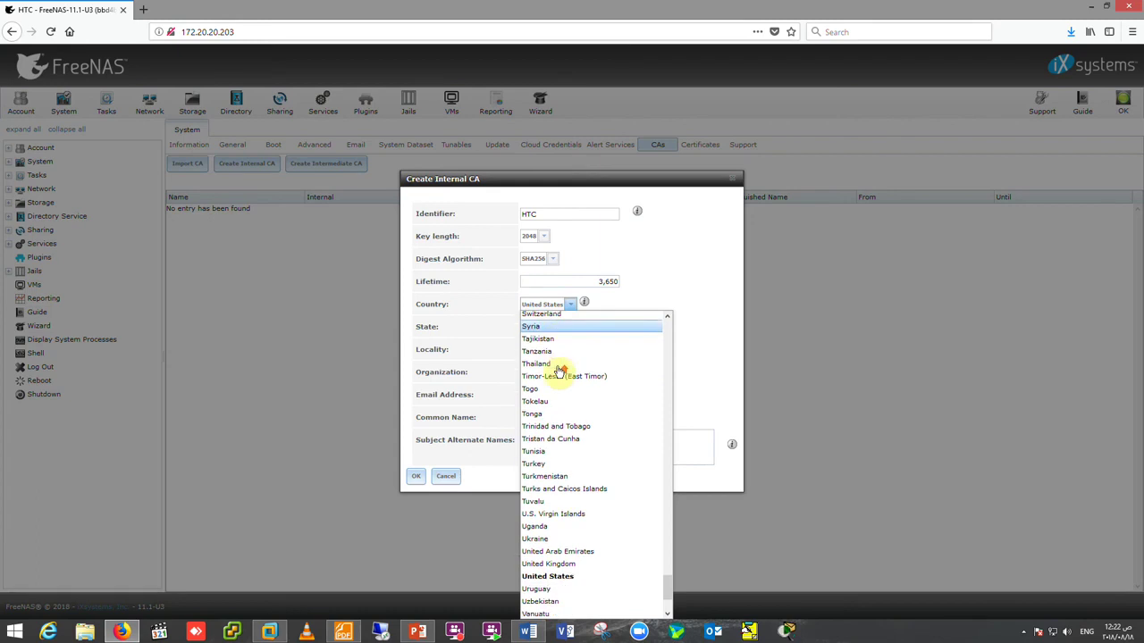
pyautogui.scroll(15, 558, 372)
pyautogui.scroll(-4, 557, 373)
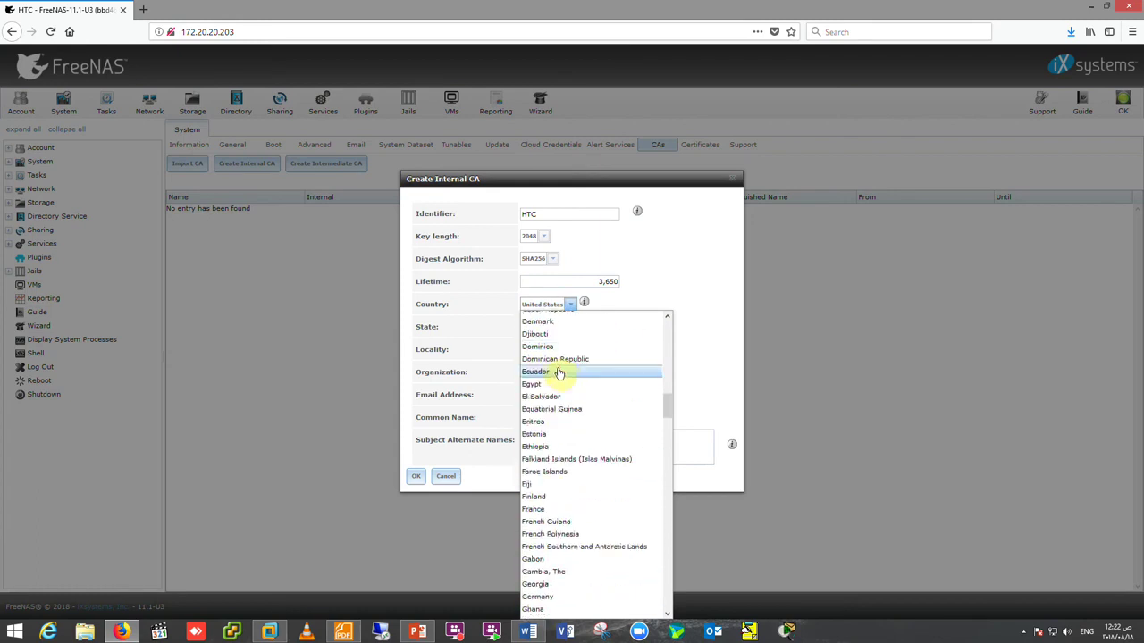
pyautogui.click(537, 386)
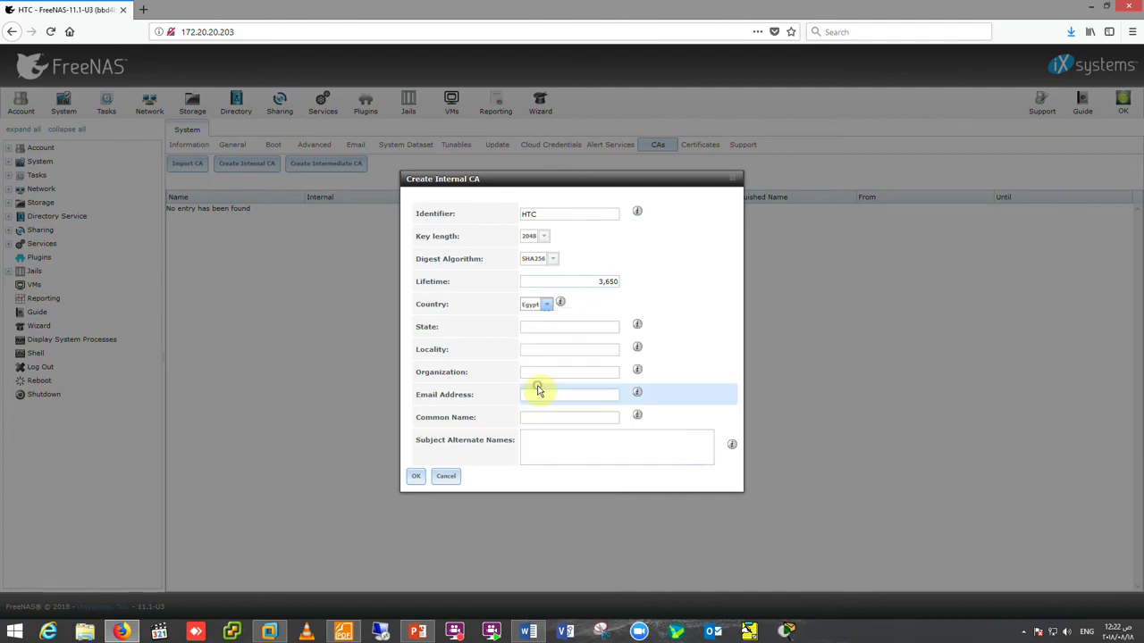
# - Enter Cairo as state and locality, HTC as organization and common name, plus an e-mail address, and create the CA
pyautogui.click(547, 327)
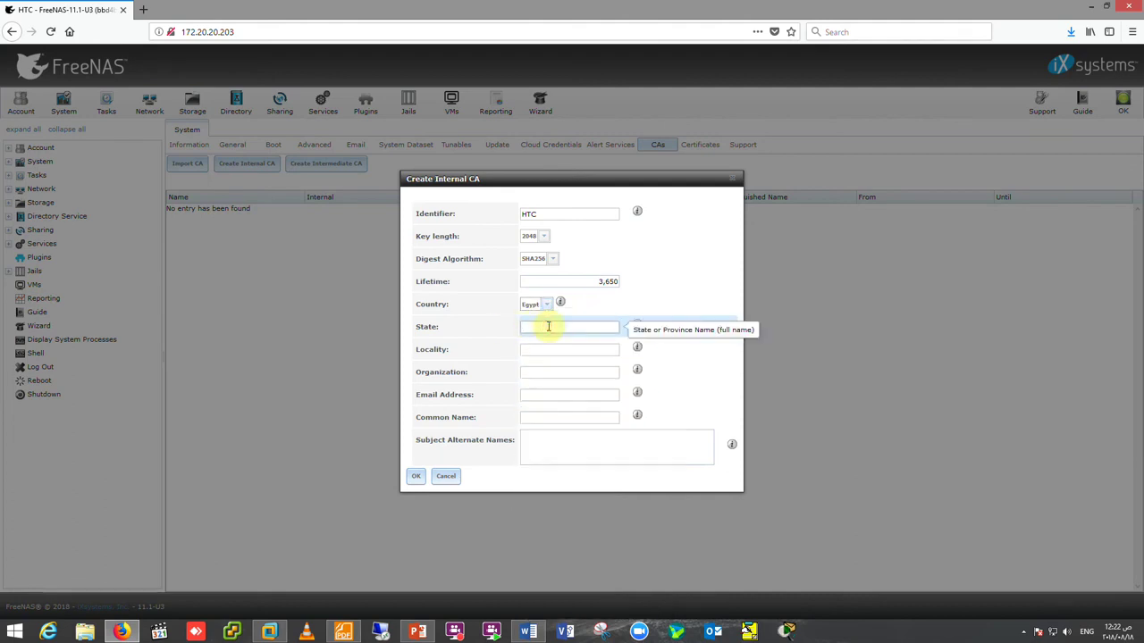
pyautogui.write('Cairo')
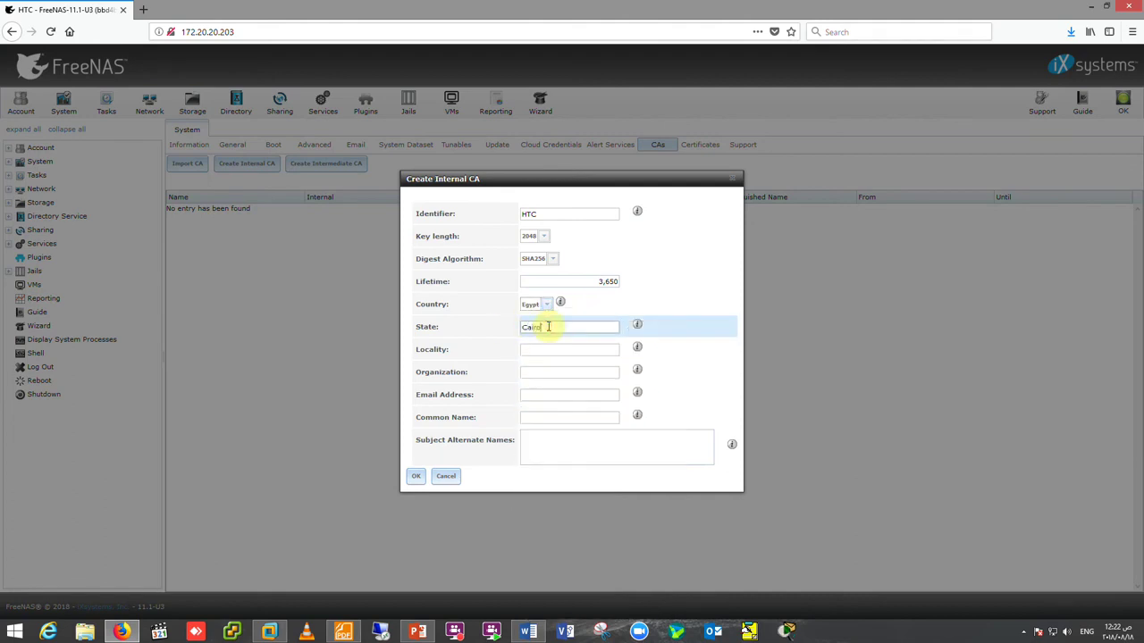
pyautogui.press('Tab')
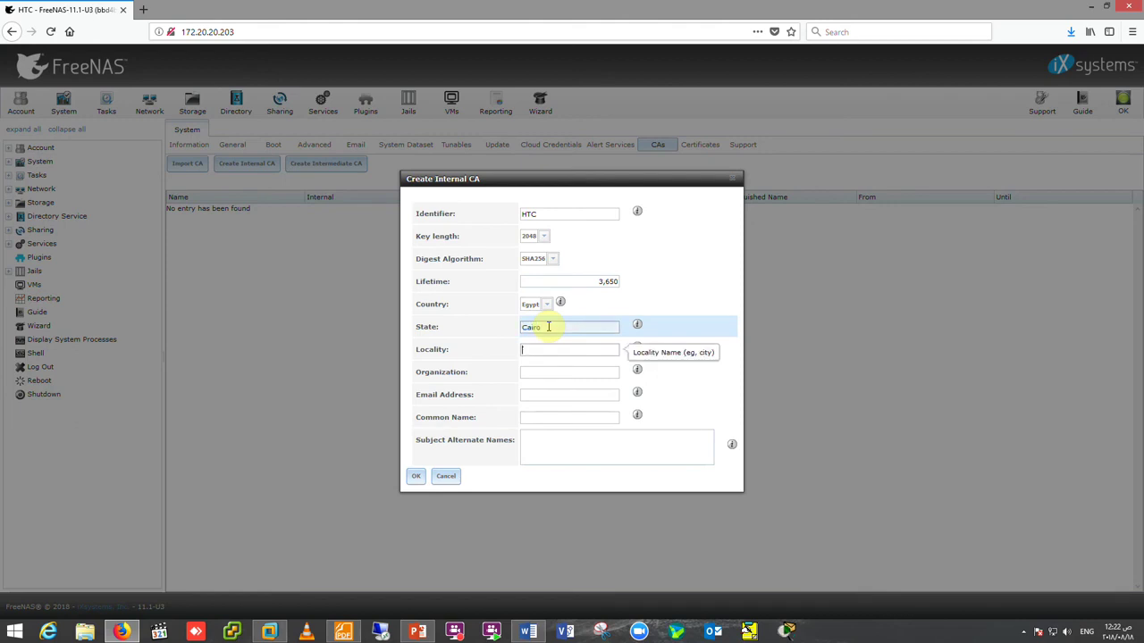
pyautogui.write('Cairo')
pyautogui.press('Tab')
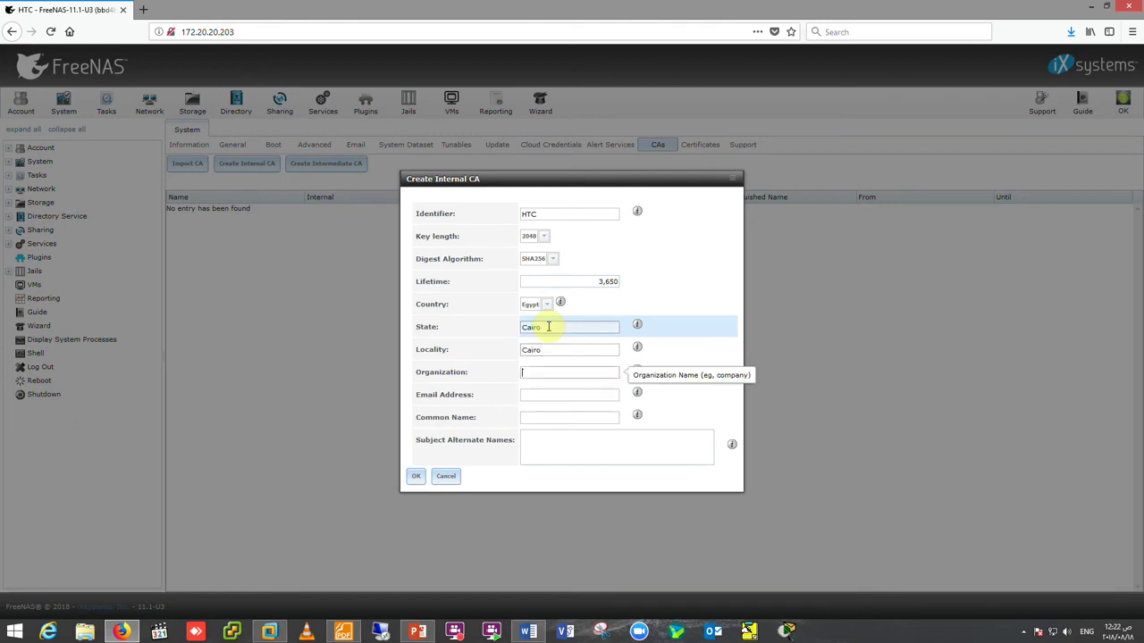
pyautogui.write('HTC')
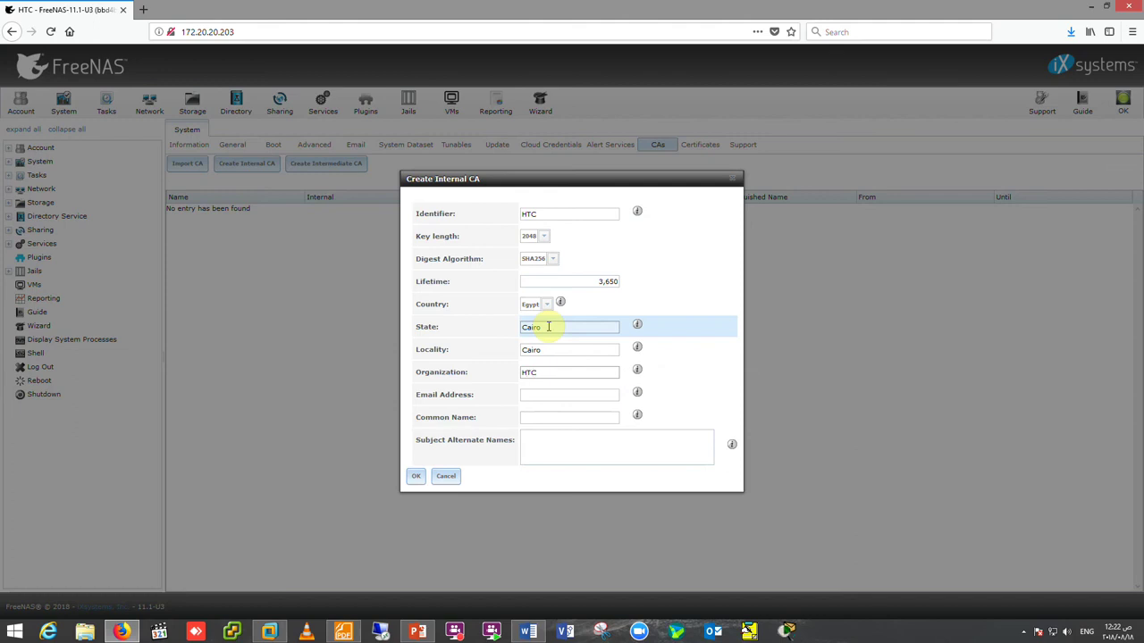
pyautogui.press('Tab')
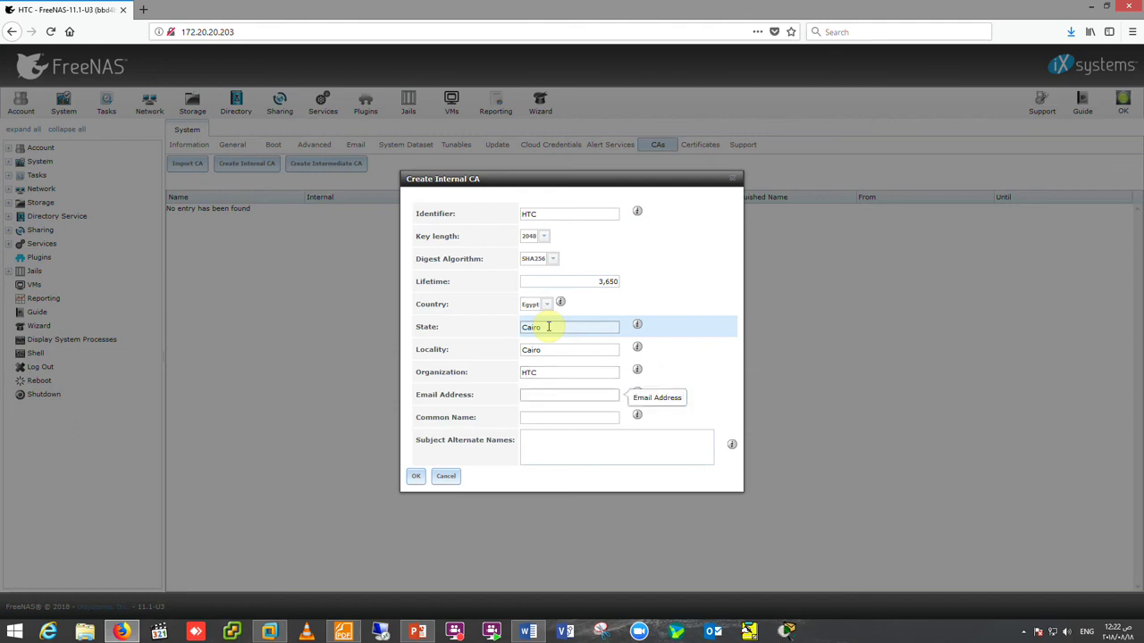
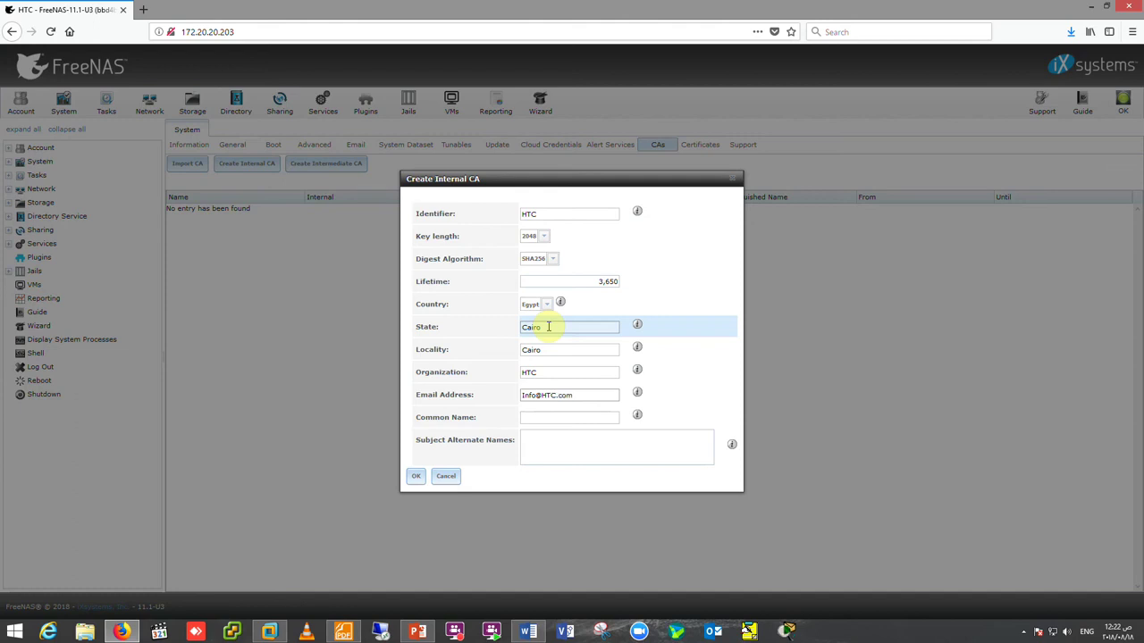
pyautogui.press('Tab')
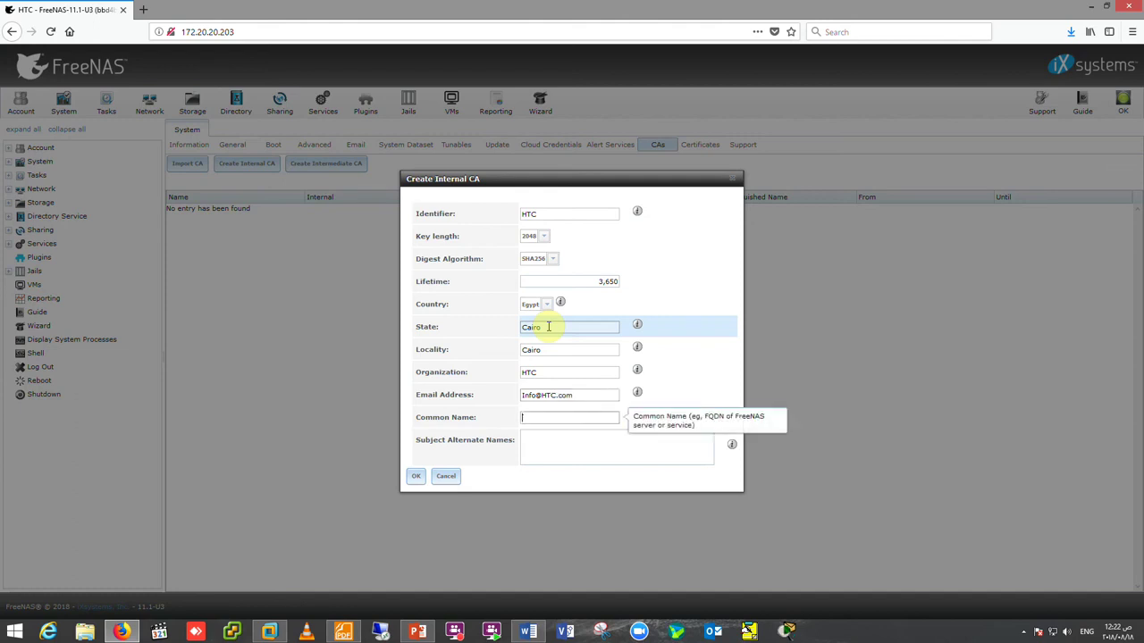
pyautogui.write('HTC')
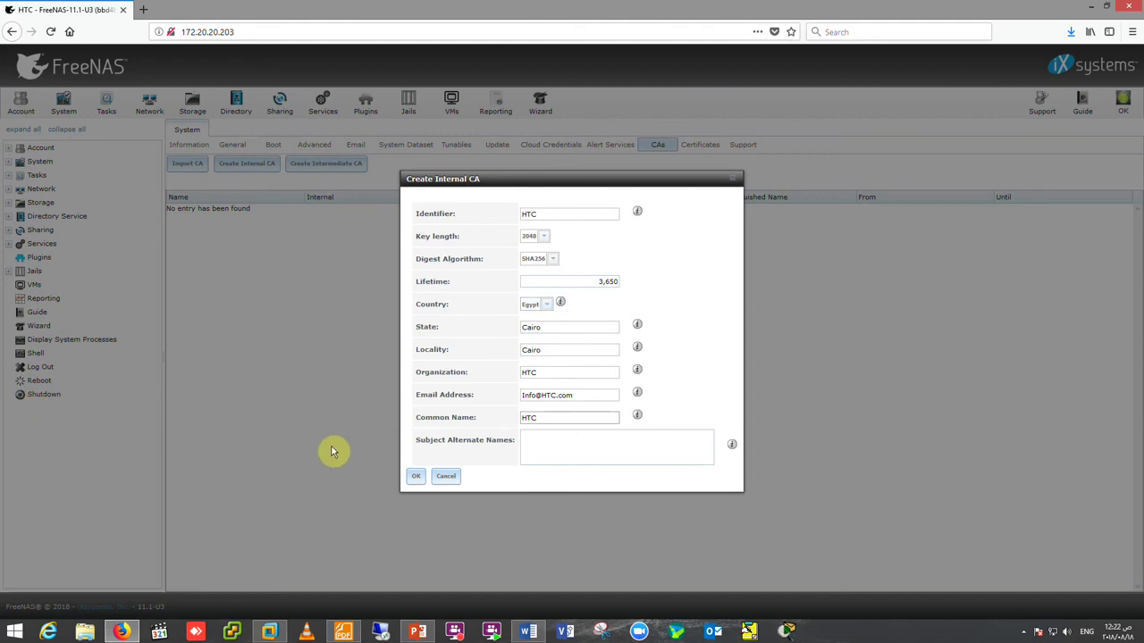
pyautogui.click(417, 477)
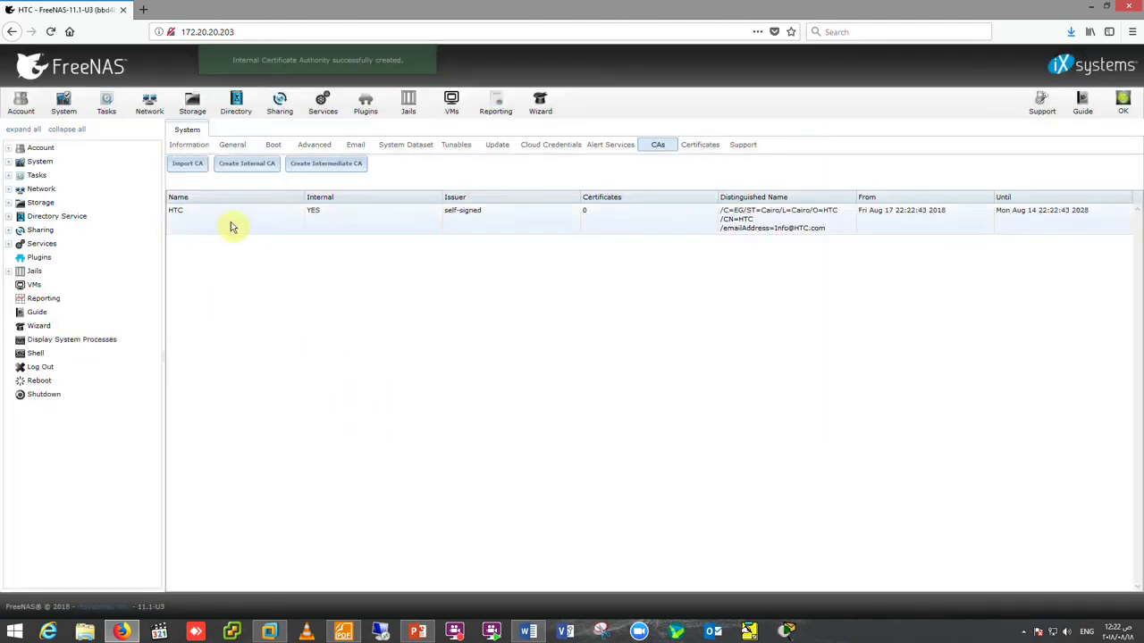
pyautogui.click(232, 145)
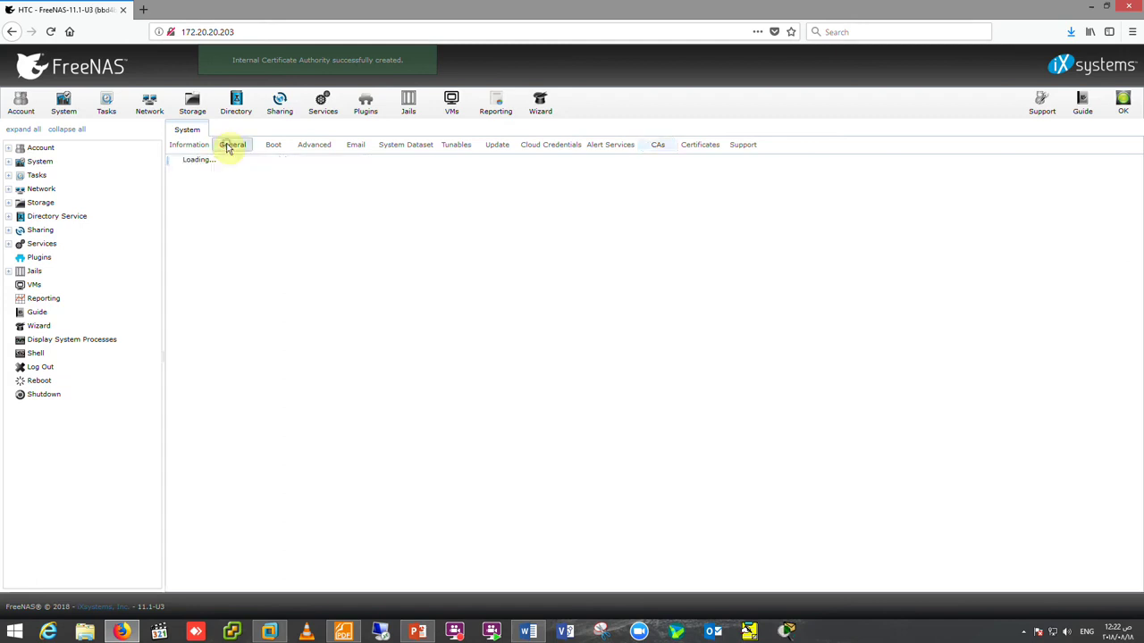
pyautogui.click(357, 175)
pyautogui.click(361, 197)
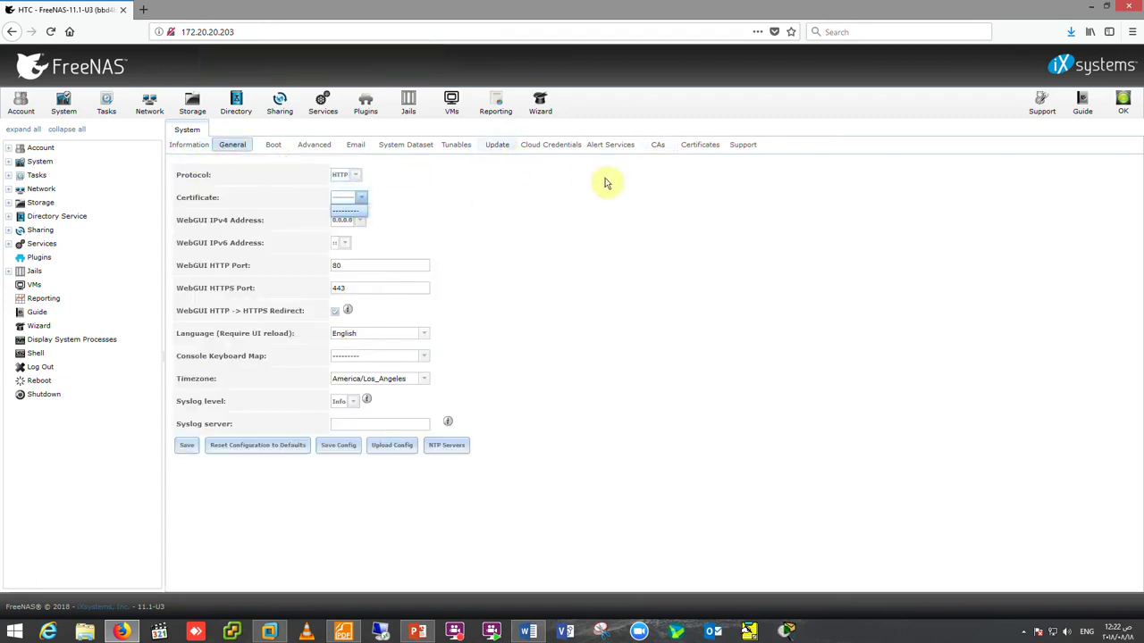
pyautogui.click(653, 145)
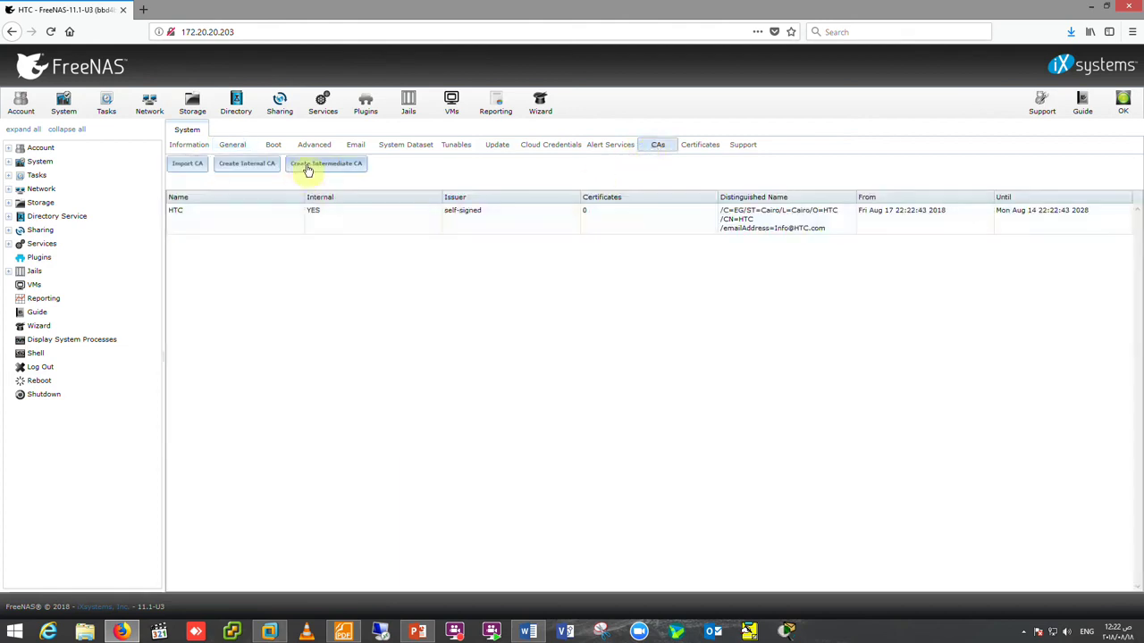
# - Start an intermediate CA signed by HTC, with common name HTC
pyautogui.click(323, 166)
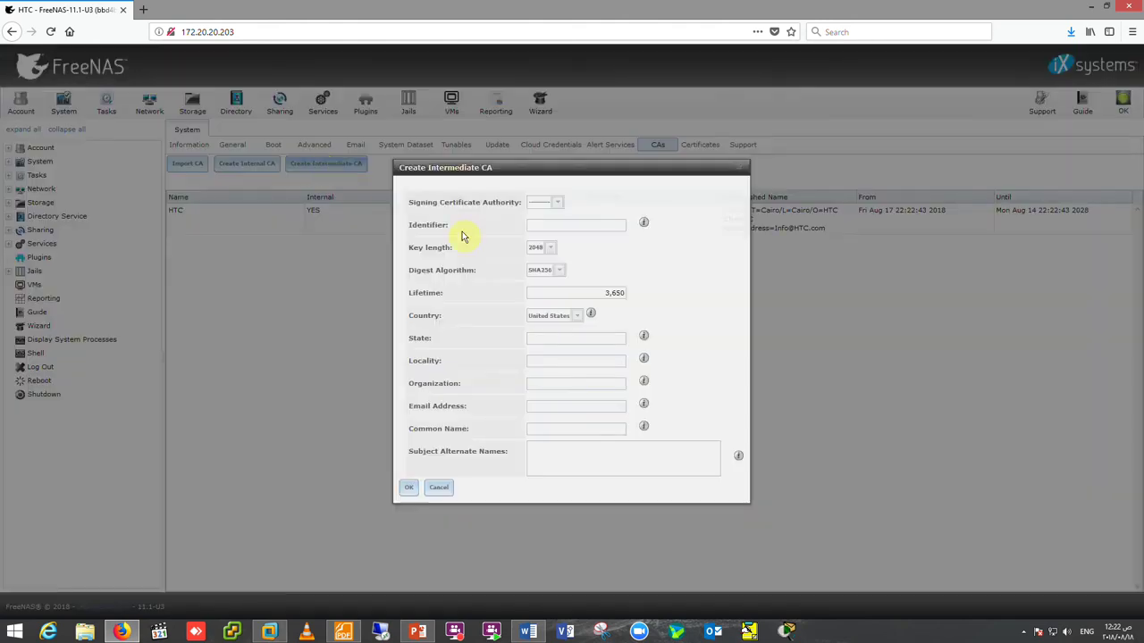
pyautogui.click(559, 204)
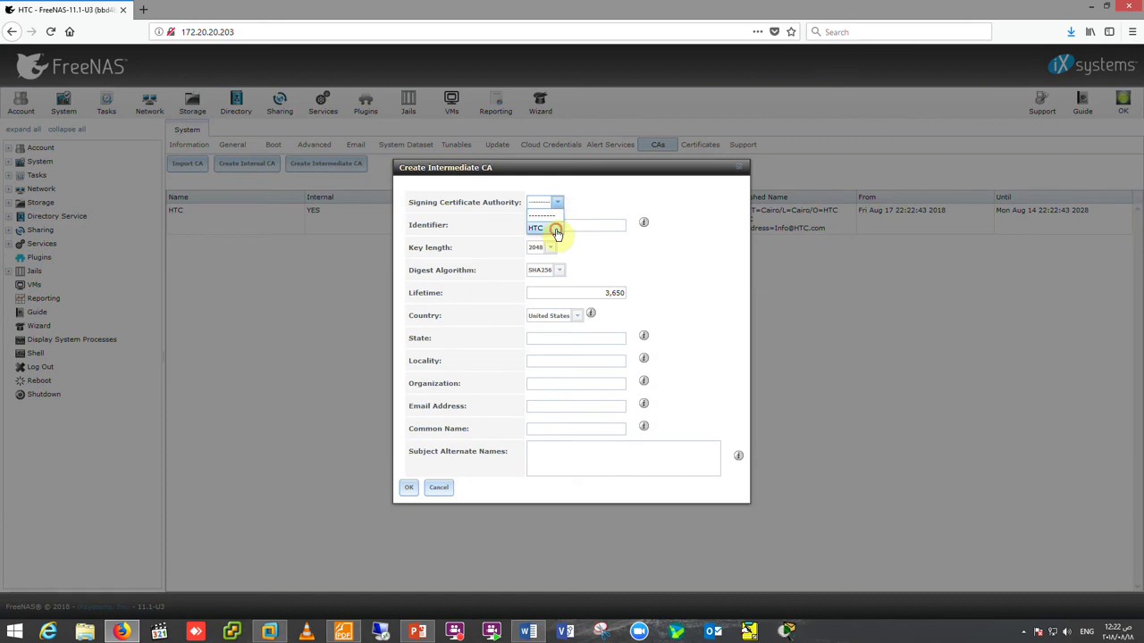
pyautogui.click(556, 226)
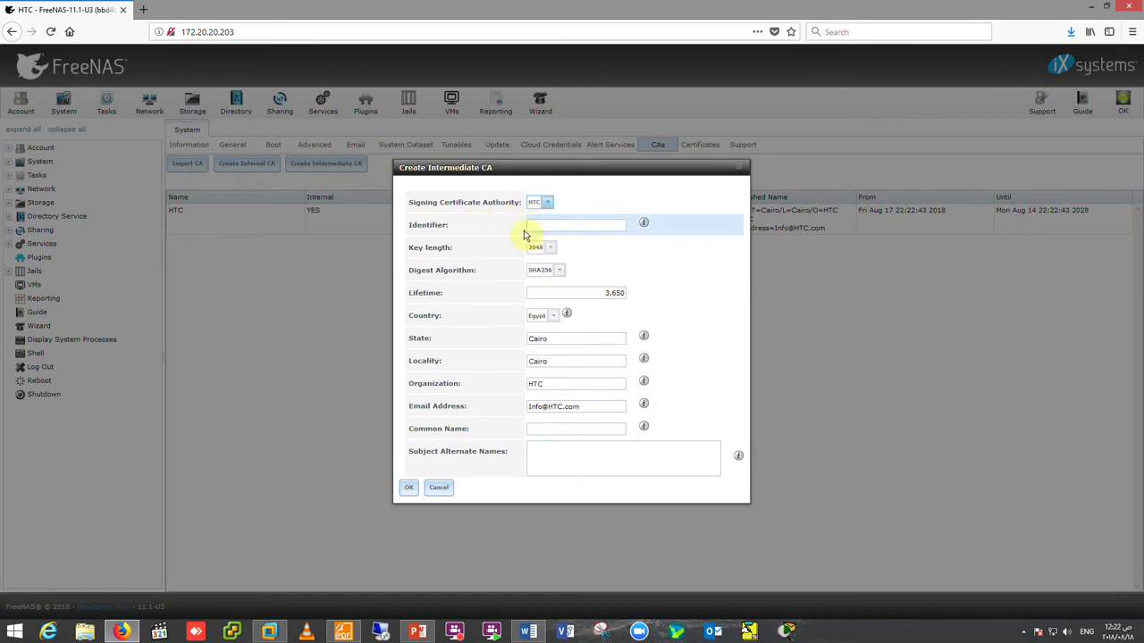
pyautogui.click(561, 224)
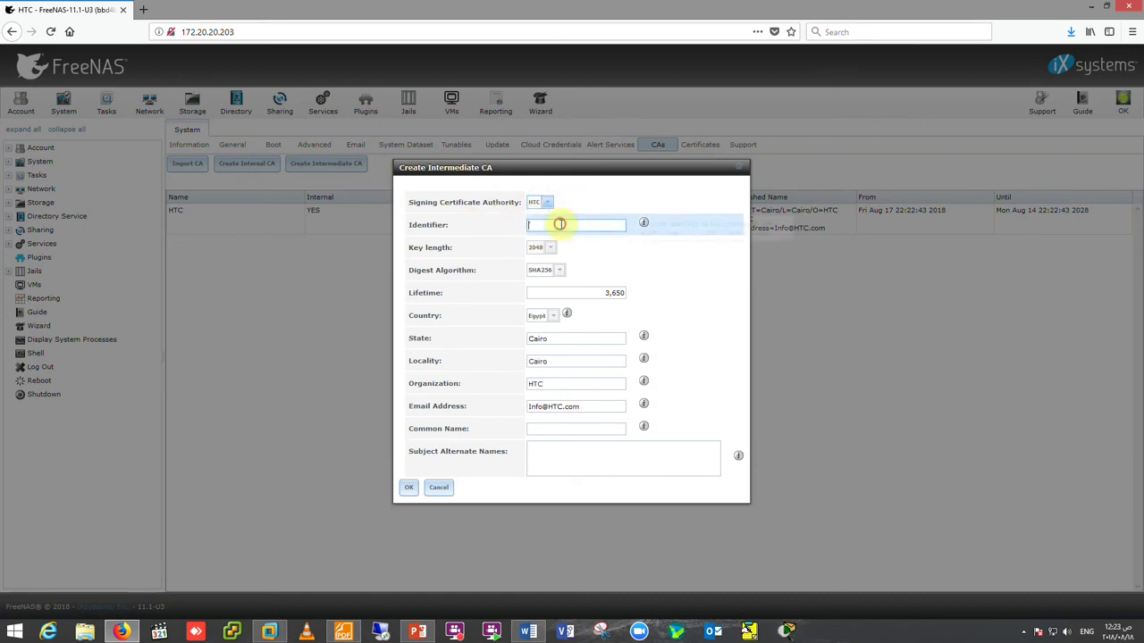
pyautogui.write('HTC')
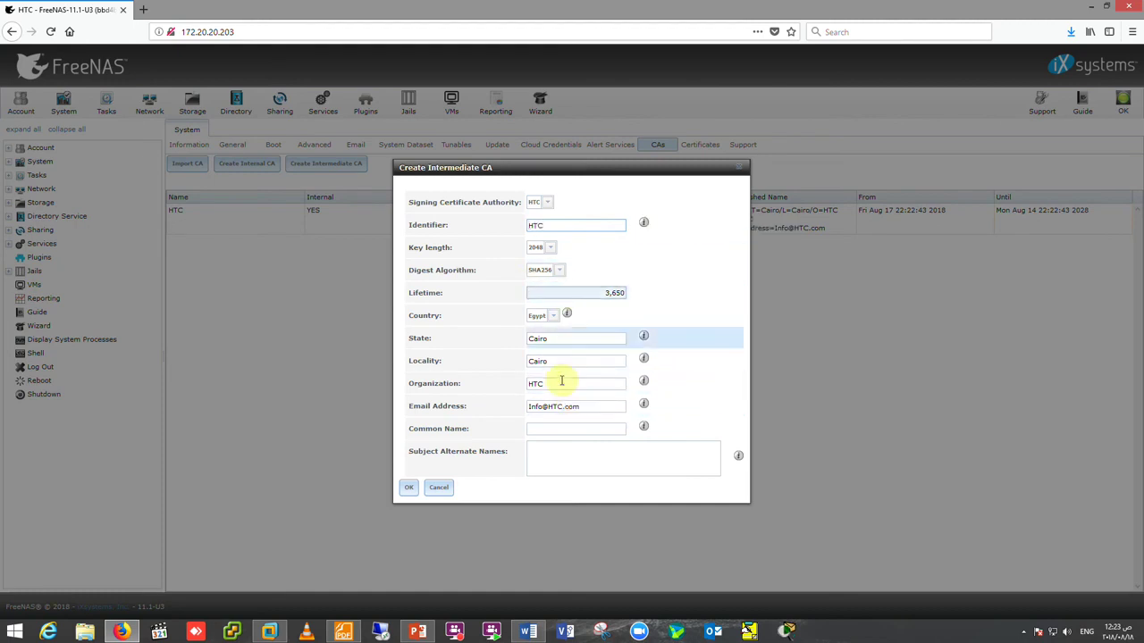
pyautogui.click(536, 385)
pyautogui.click(562, 429)
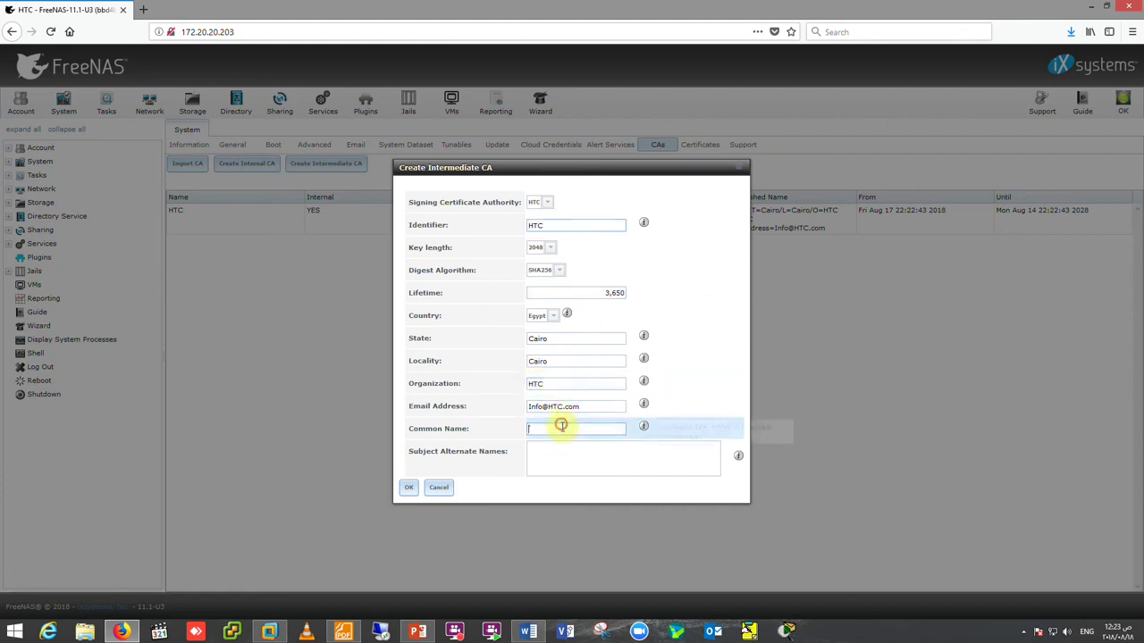
pyautogui.write('HTC')
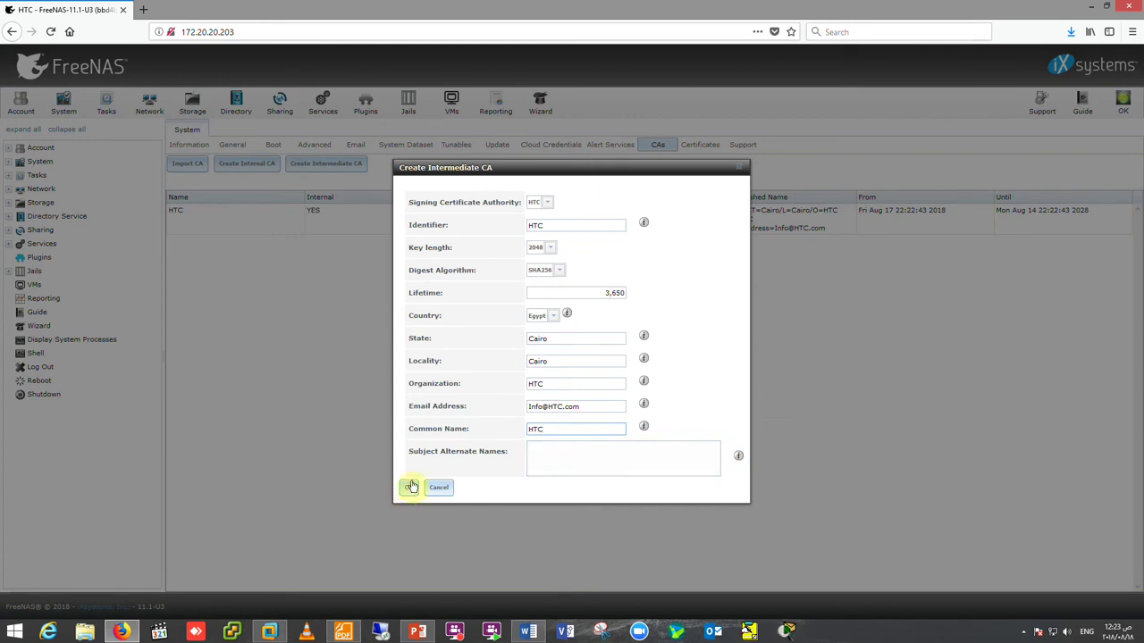
# - Submit the intermediate CA under the unique identifier HTC-CA, then select the HTC authority
pyautogui.click(408, 490)
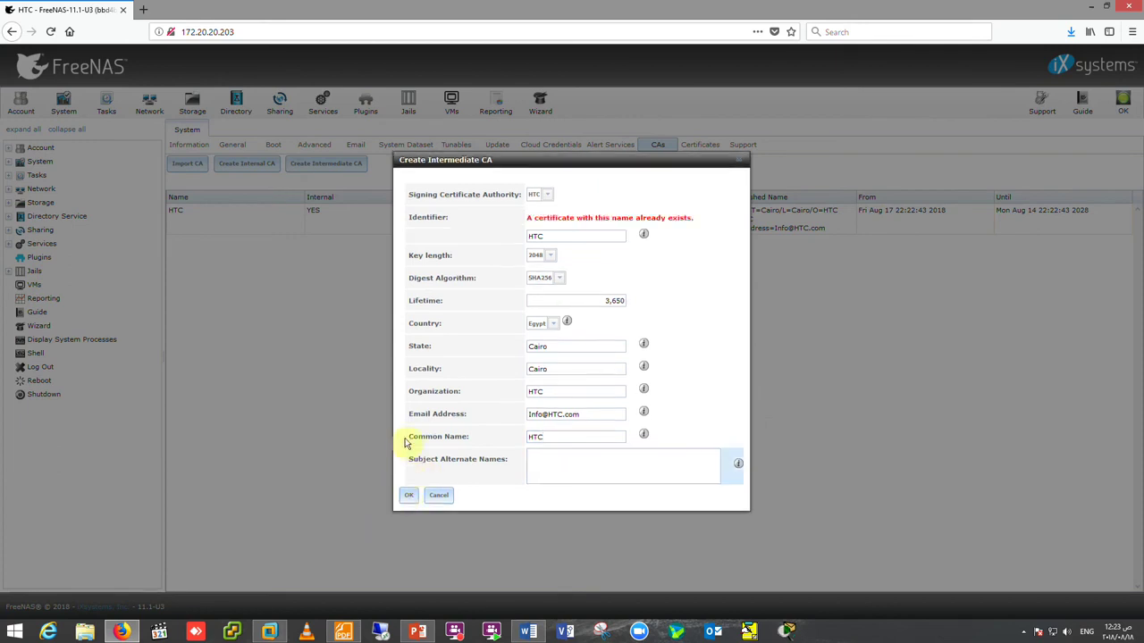
pyautogui.click(552, 234)
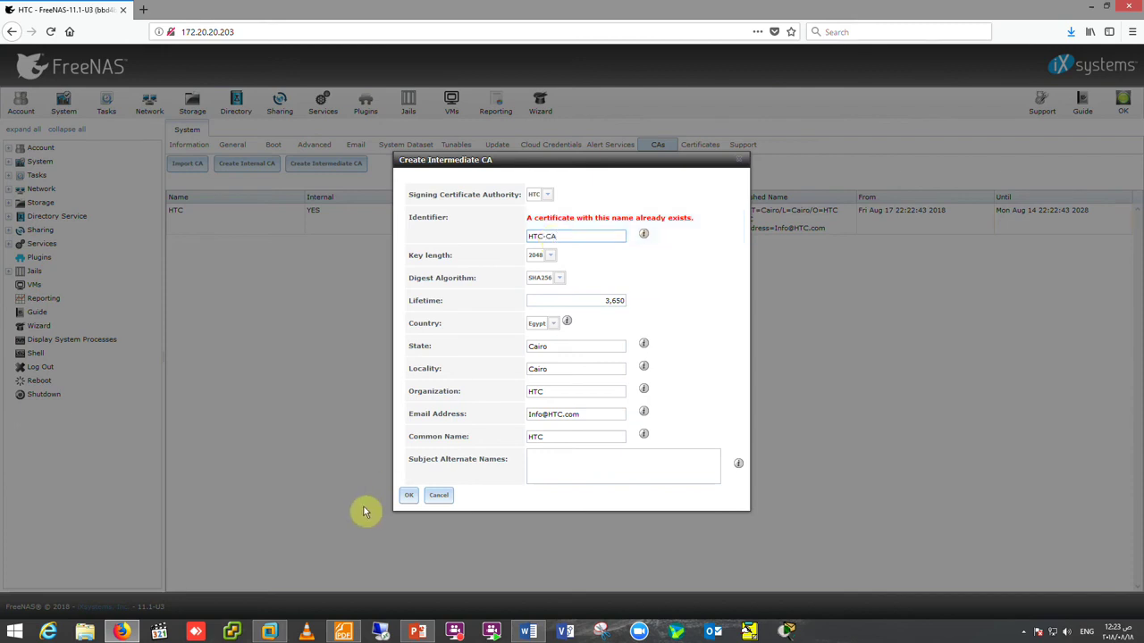
pyautogui.click(409, 495)
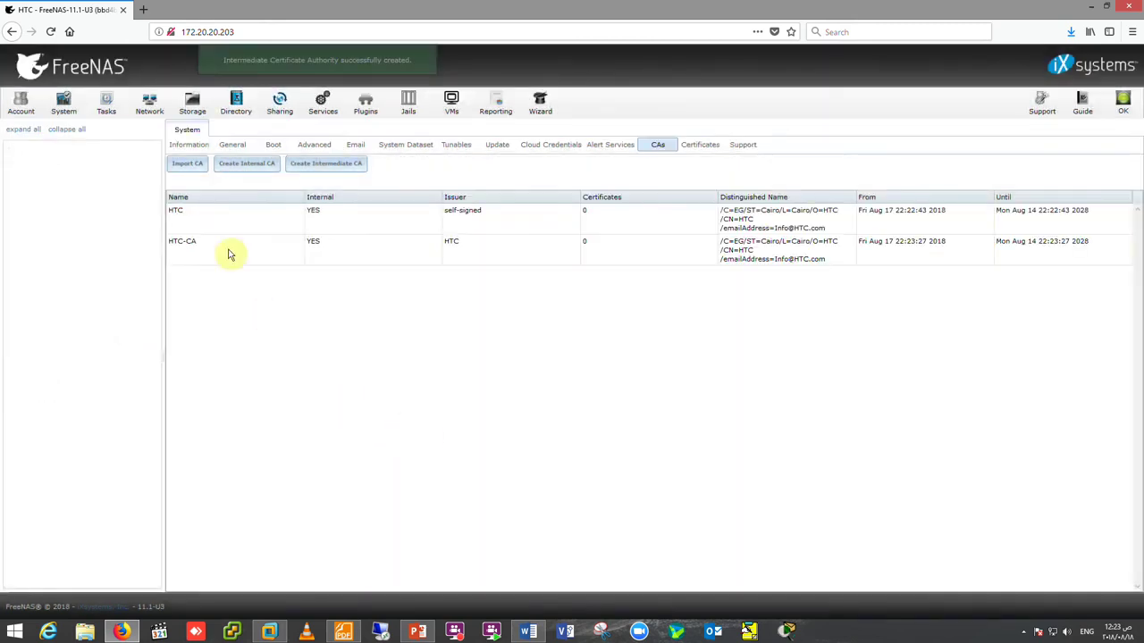
pyautogui.click(234, 222)
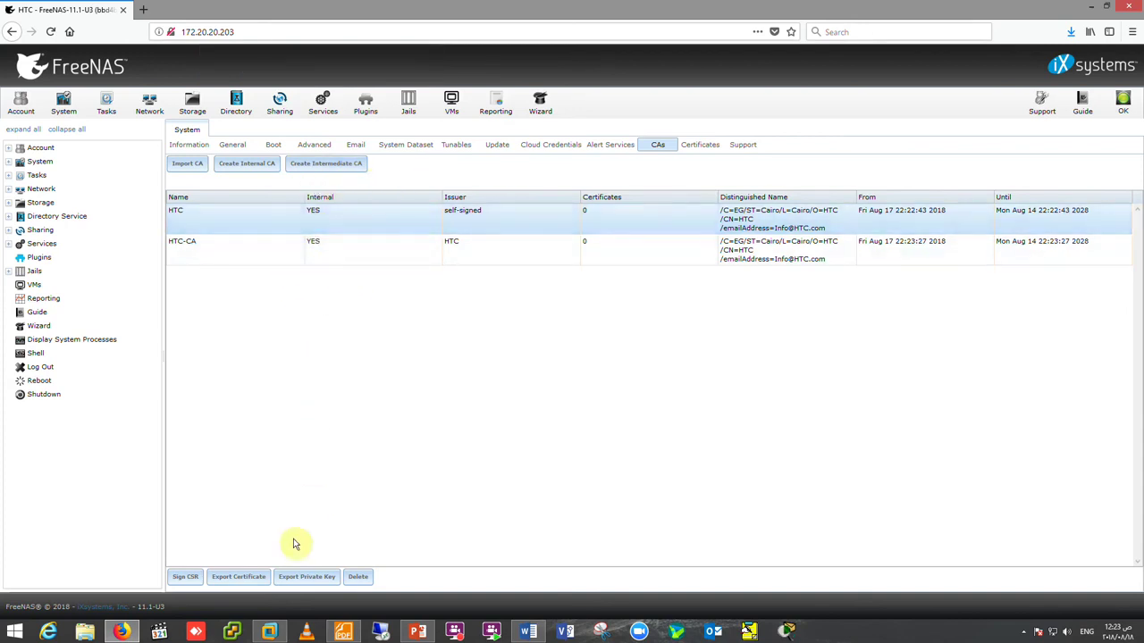
# - Open the Sign CSR form for HTC and close it without signing anything
pyautogui.click(183, 579)
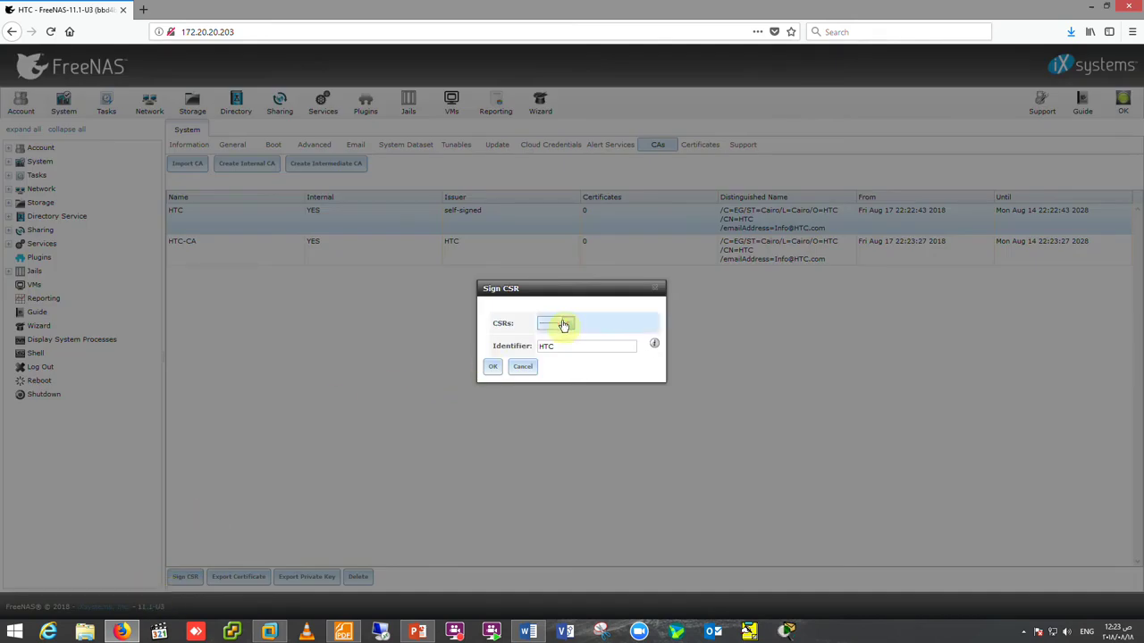
pyautogui.click(497, 373)
pyautogui.click(525, 379)
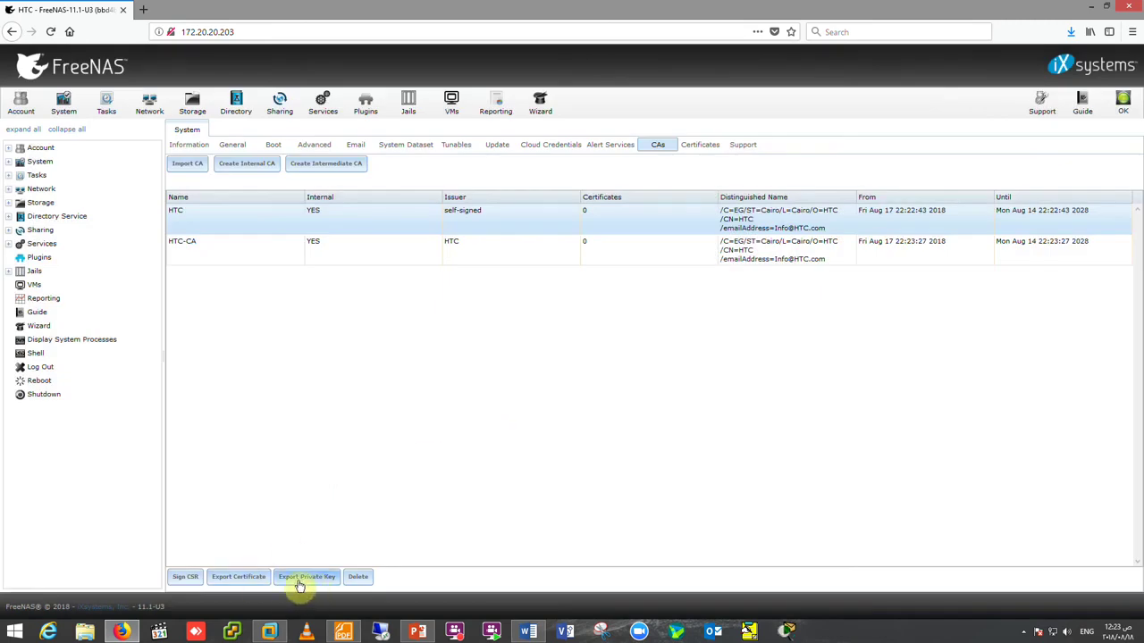
# - Export the HTC authority's certificate and private key, saving HTC.crt and HTC.key
pyautogui.click(241, 579)
pyautogui.click(188, 223)
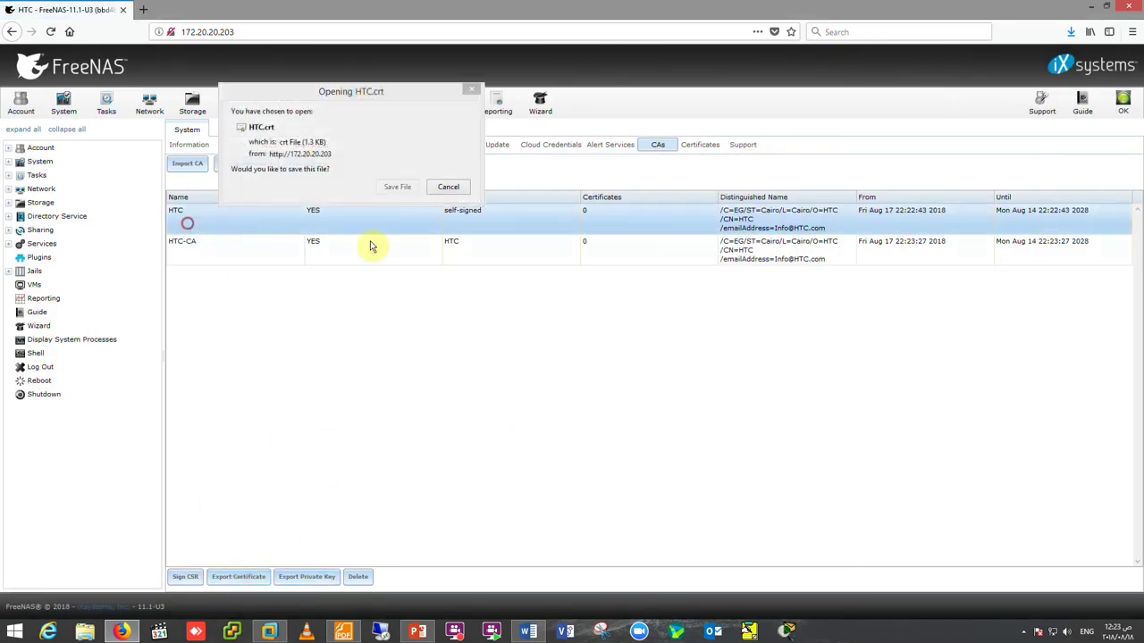
pyautogui.click(391, 157)
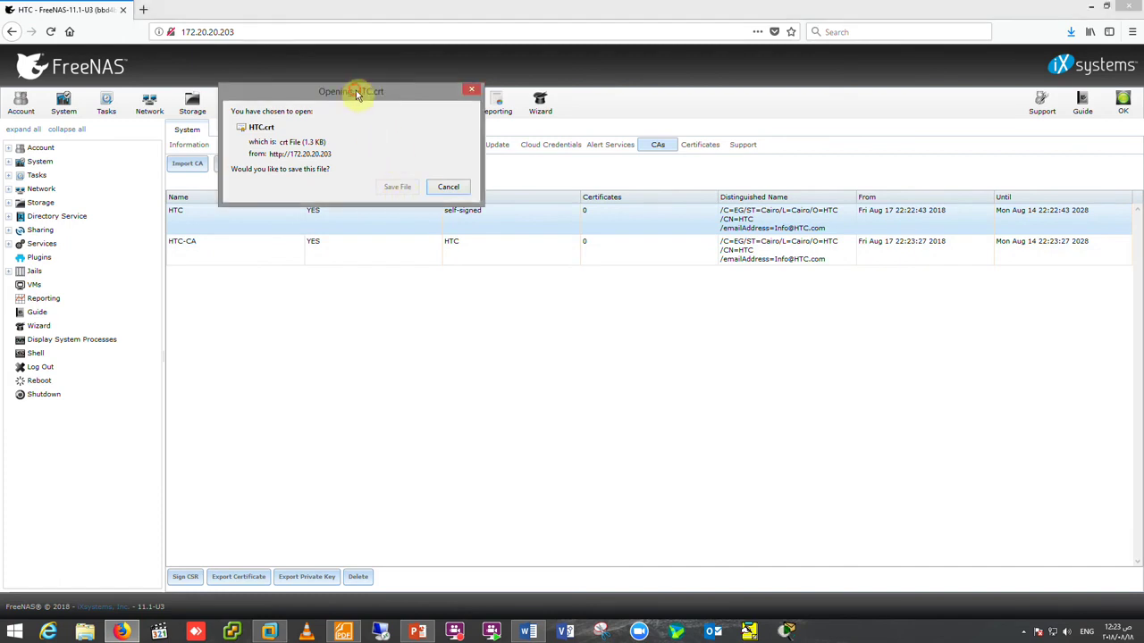
pyautogui.moveTo(355, 93); pyautogui.dragTo(397, 142)
pyautogui.click(439, 238)
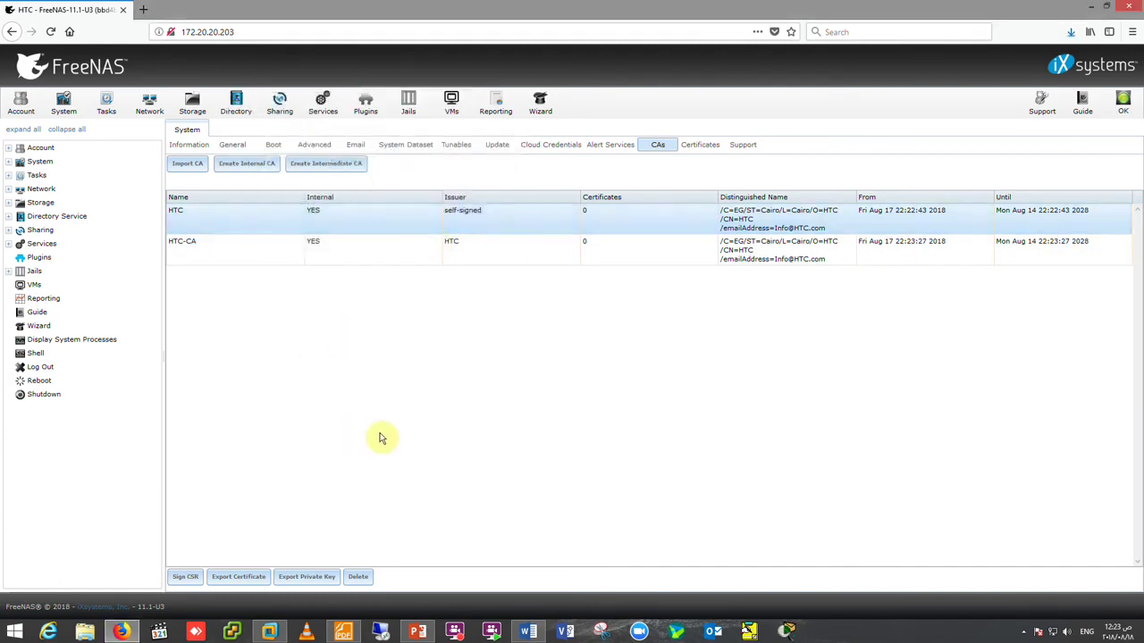
pyautogui.click(304, 577)
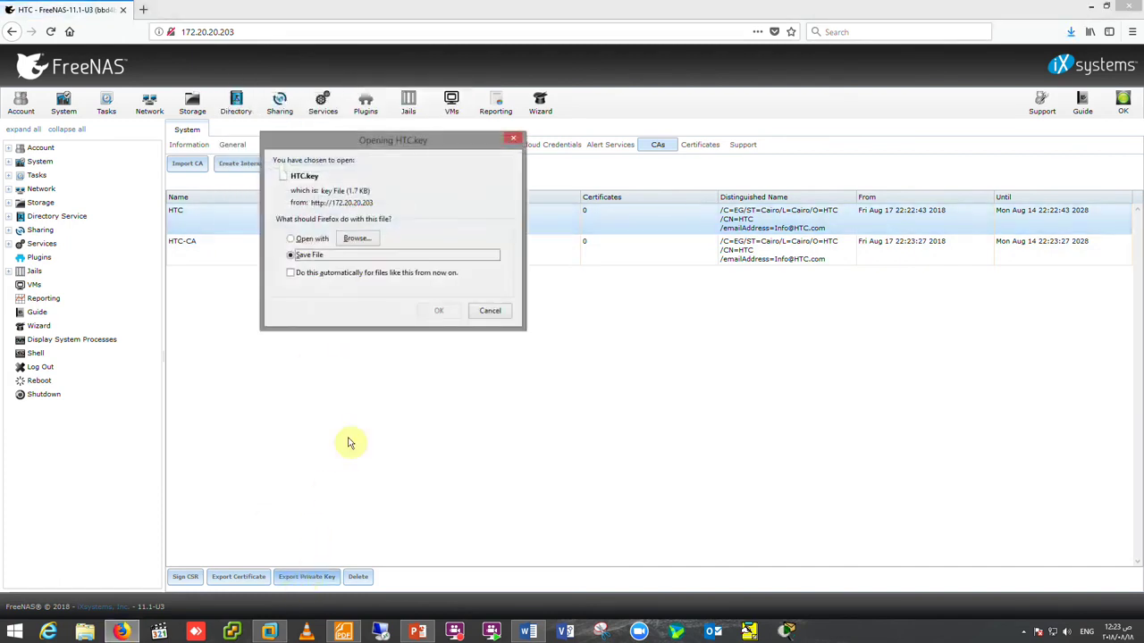
pyautogui.click(437, 312)
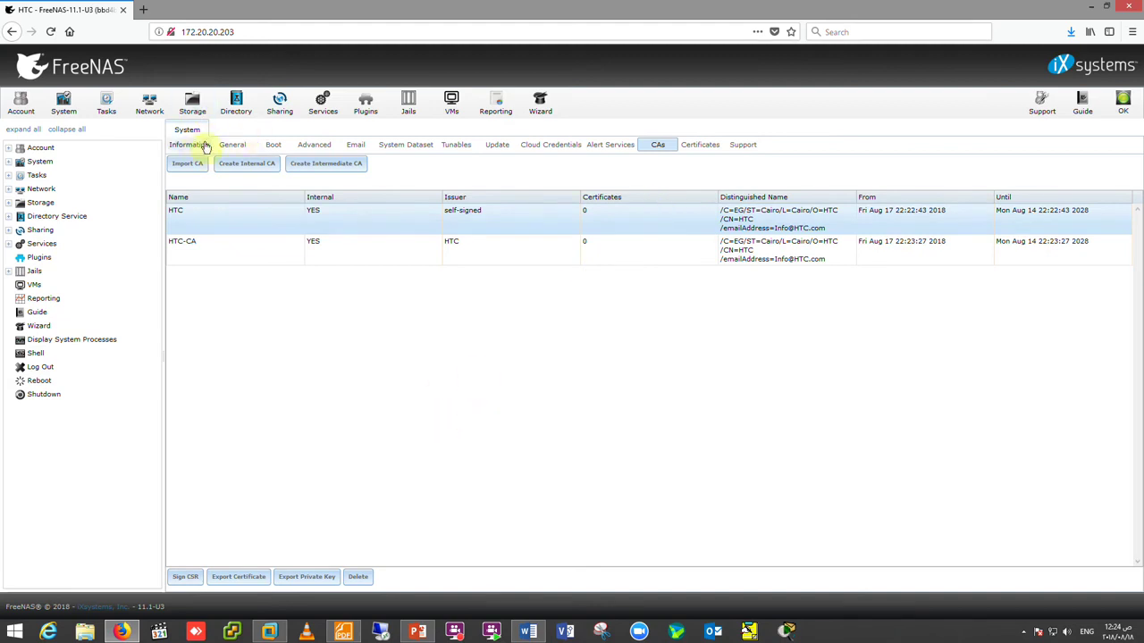
# - Set the web interface protocol to HTTPS in System General settings
pyautogui.click(232, 145)
pyautogui.click(341, 197)
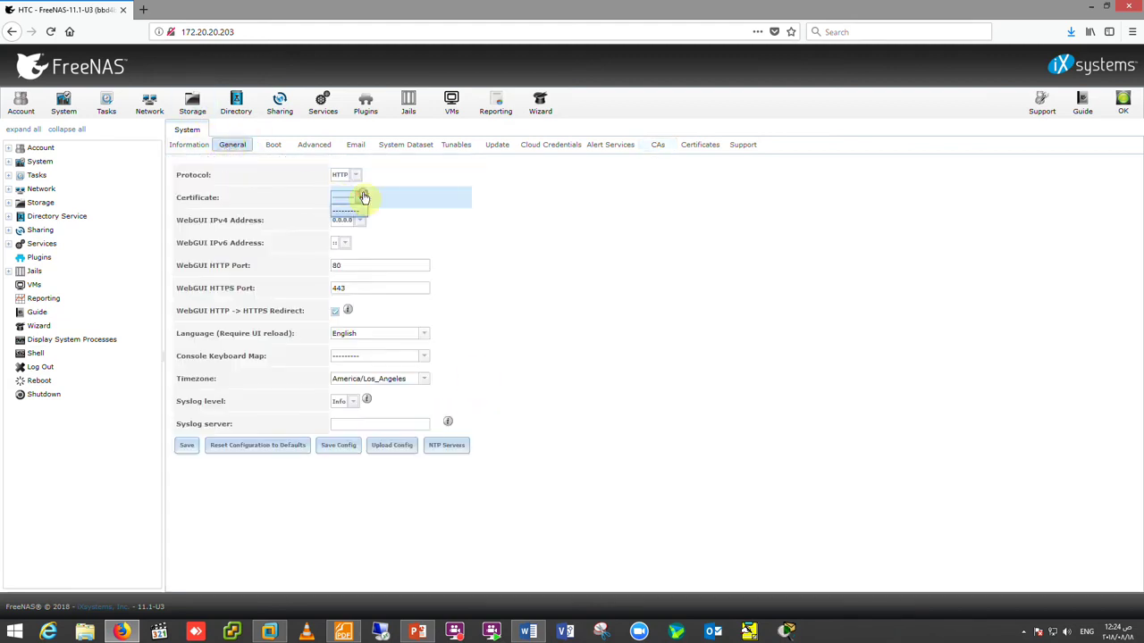
pyautogui.click(357, 175)
pyautogui.click(362, 200)
pyautogui.click(362, 202)
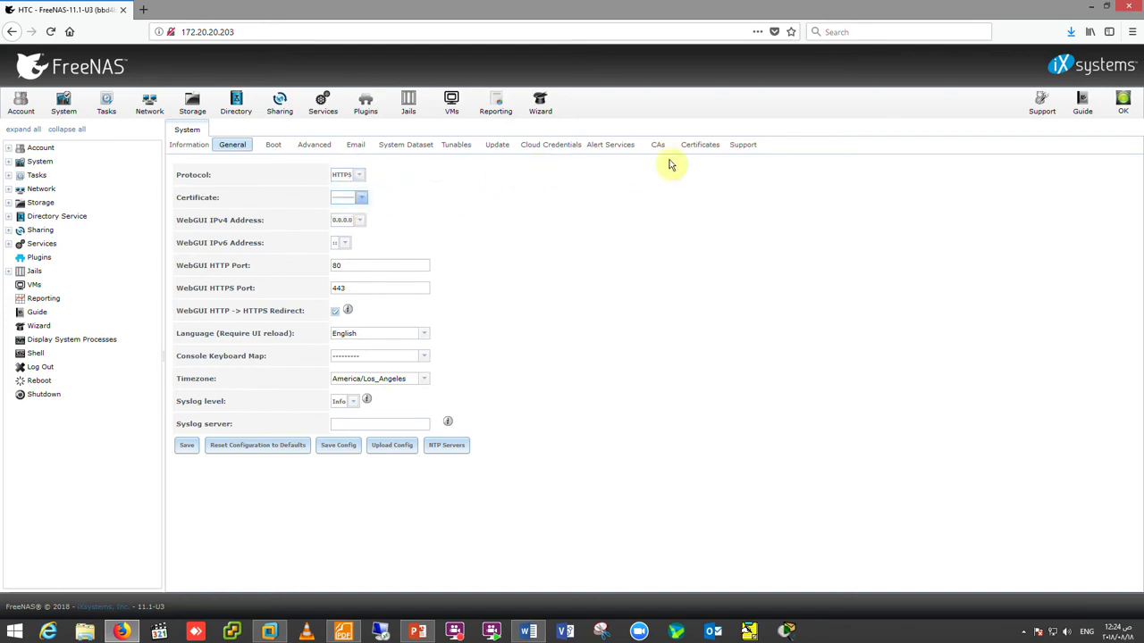
pyautogui.click(700, 144)
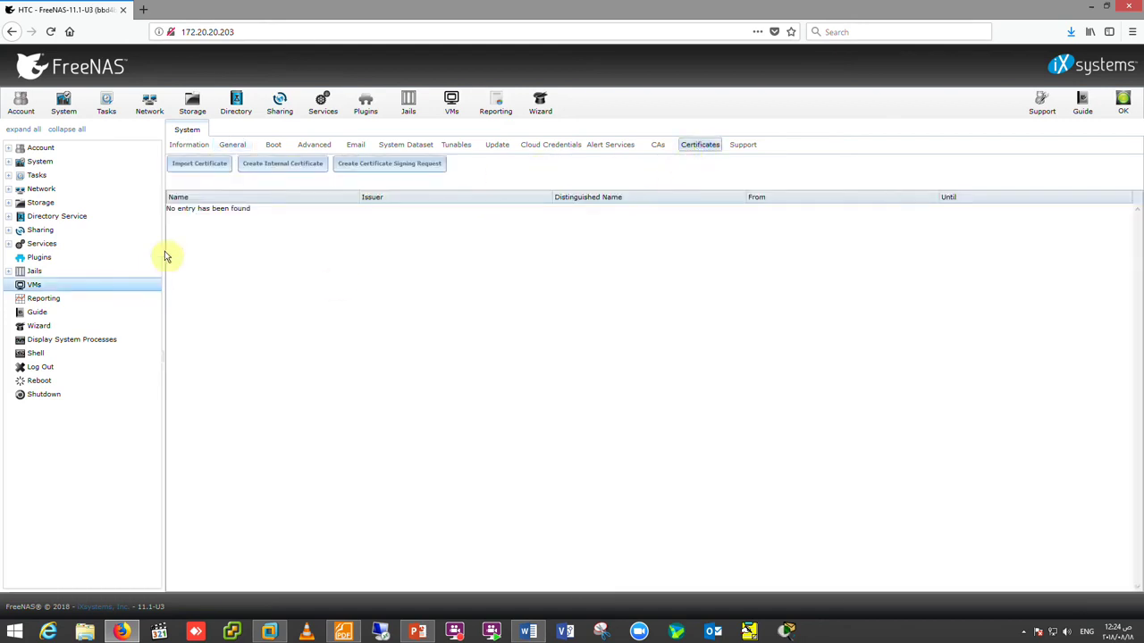
# - Create an internal certificate signed by HTC, adding the required identifier HTCCompany
pyautogui.click(270, 164)
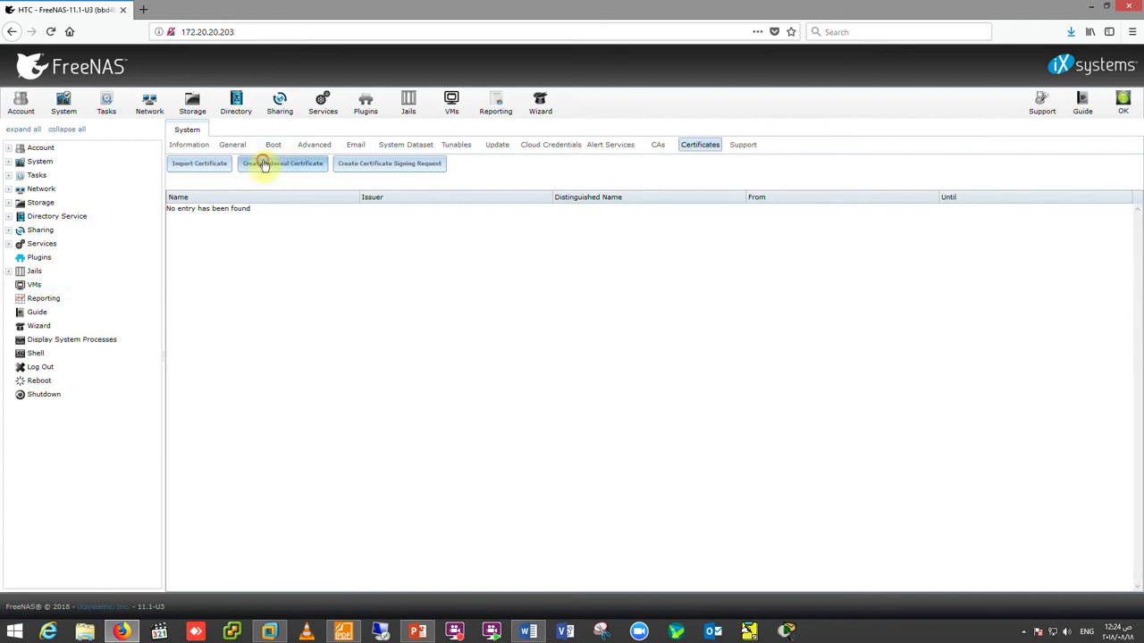
pyautogui.click(541, 205)
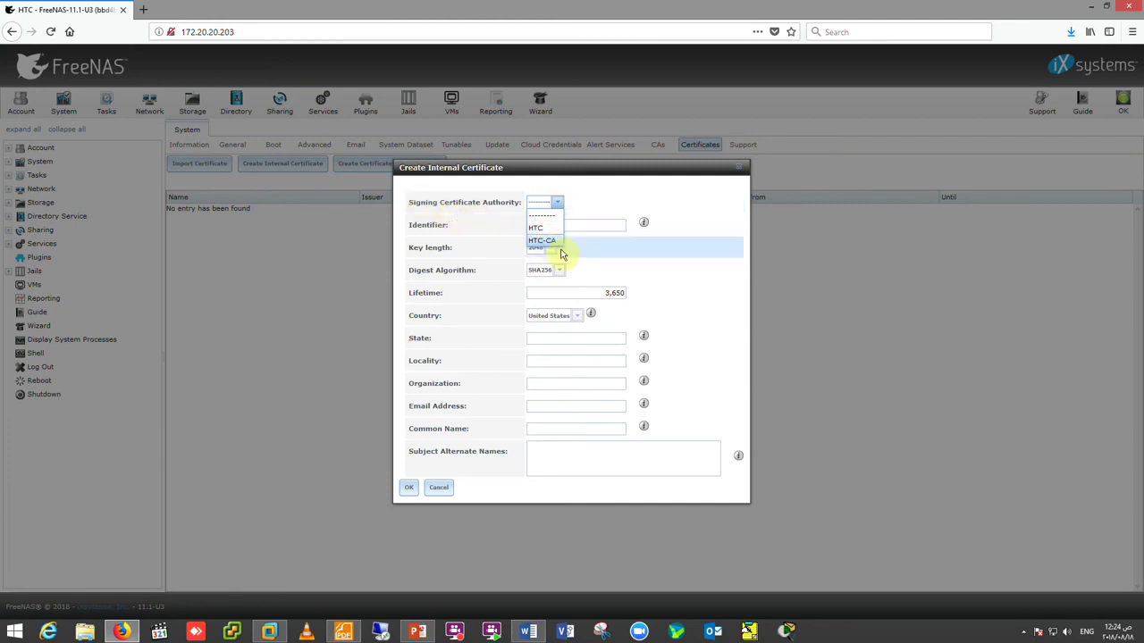
pyautogui.click(539, 227)
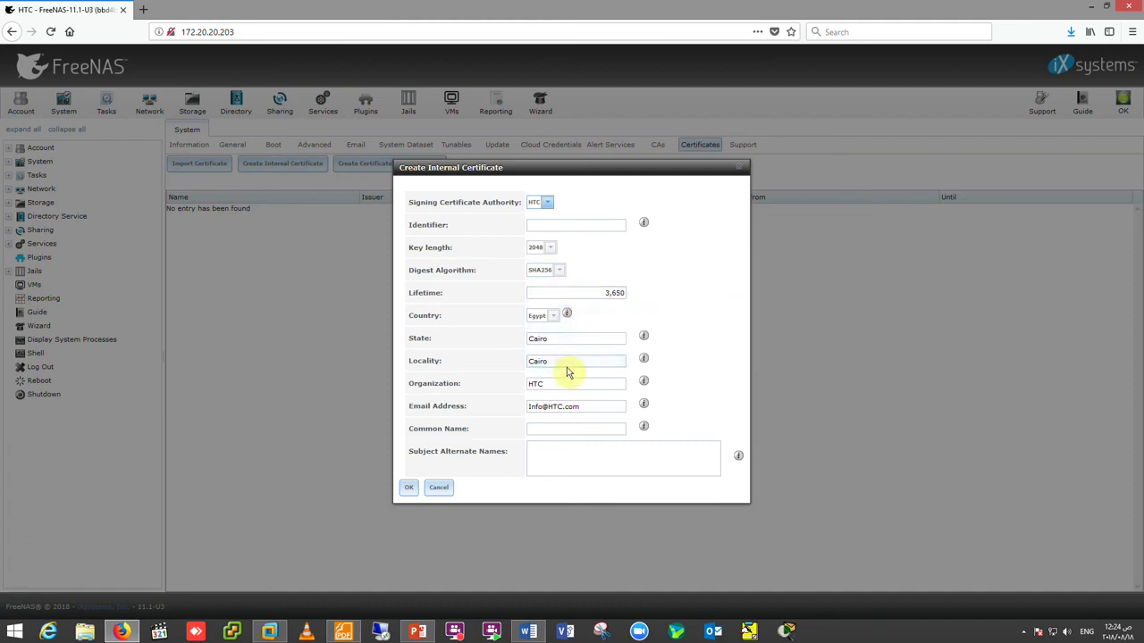
pyautogui.click(540, 429)
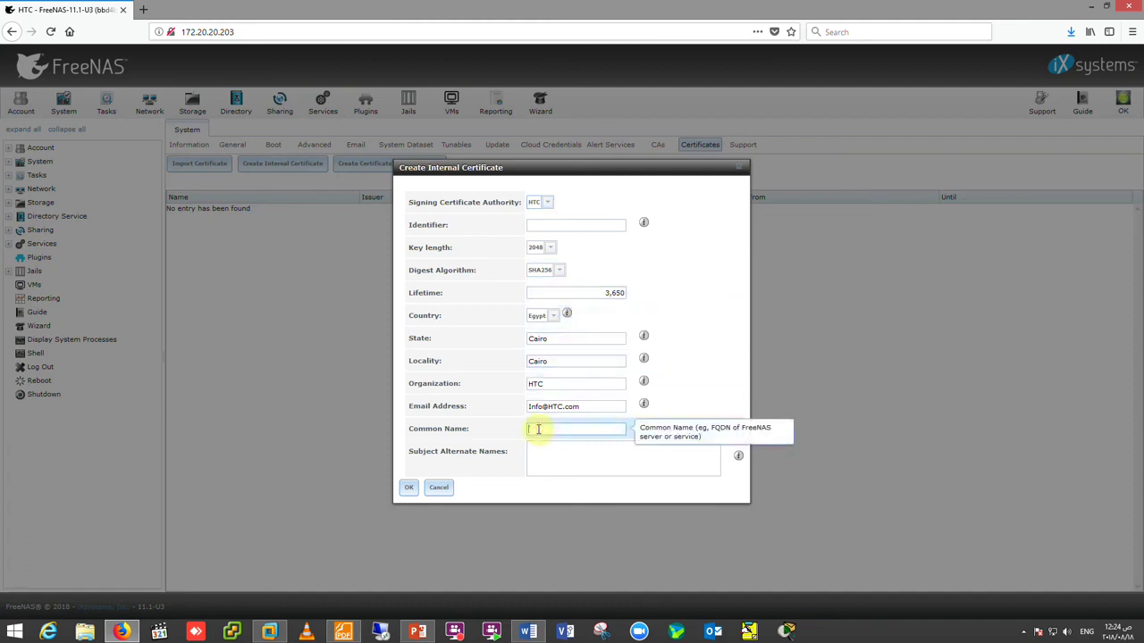
pyautogui.write('HTC-CA')
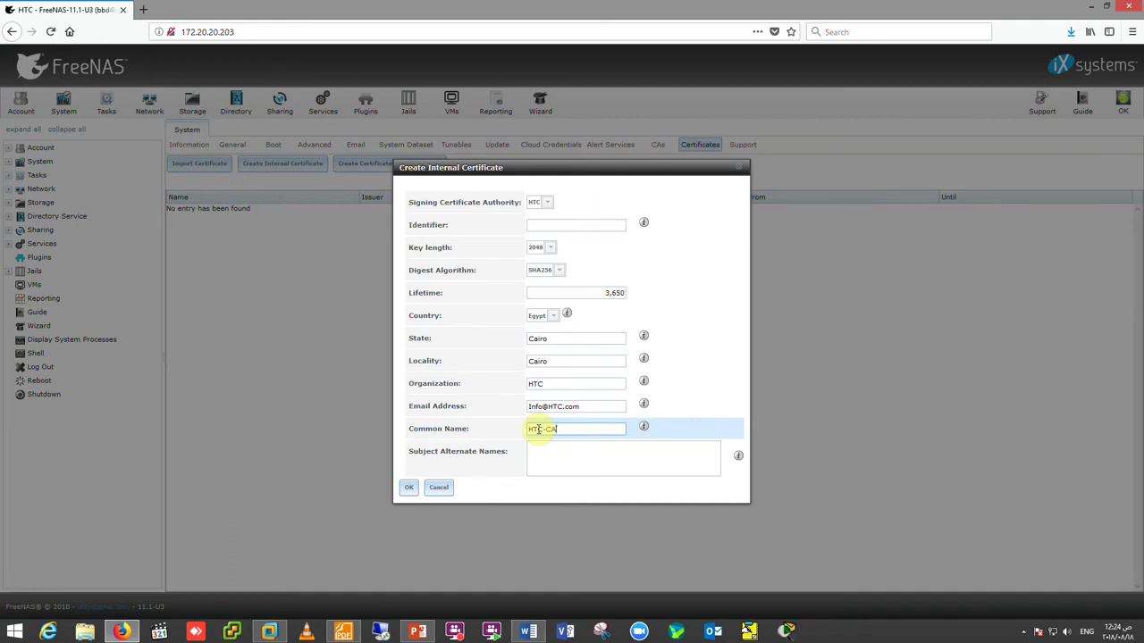
pyautogui.click(408, 489)
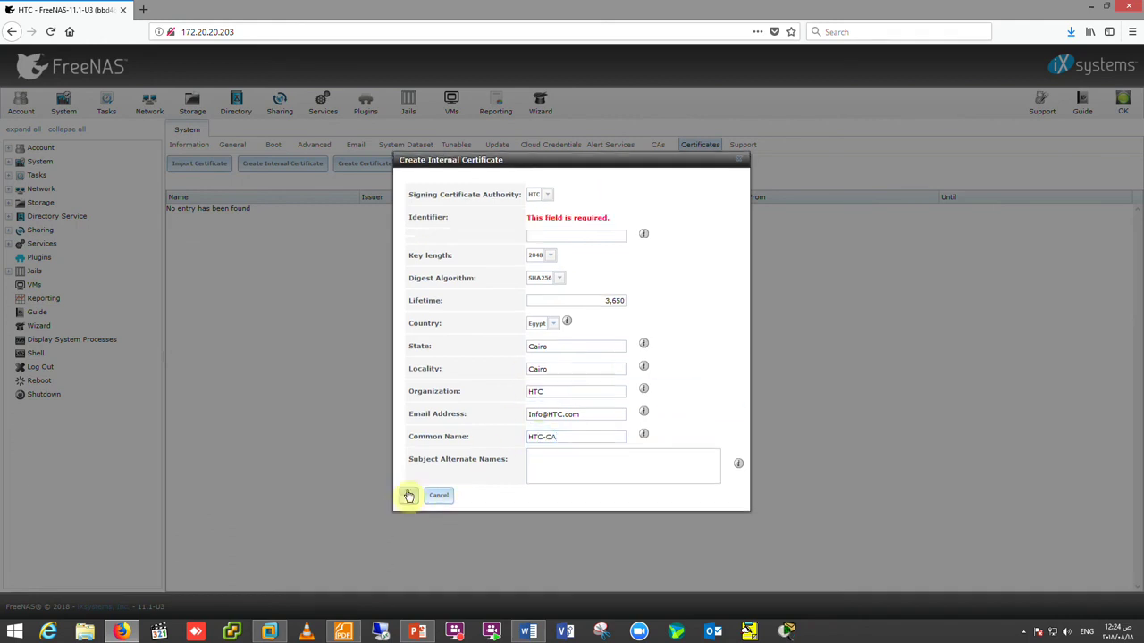
pyautogui.click(586, 237)
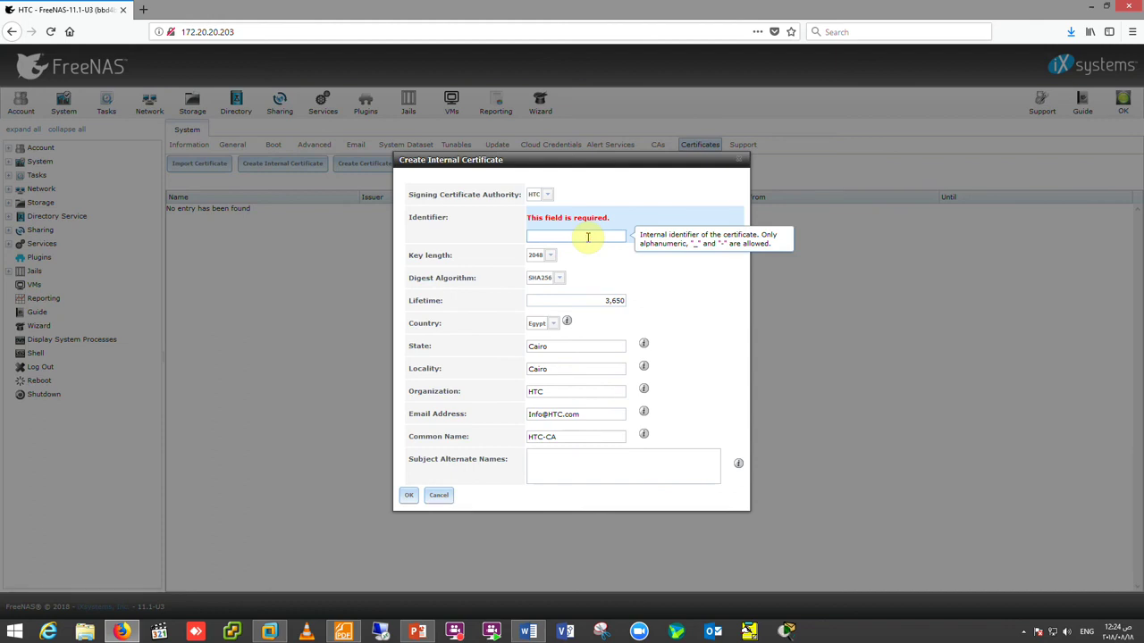
pyautogui.write('HTC Company')
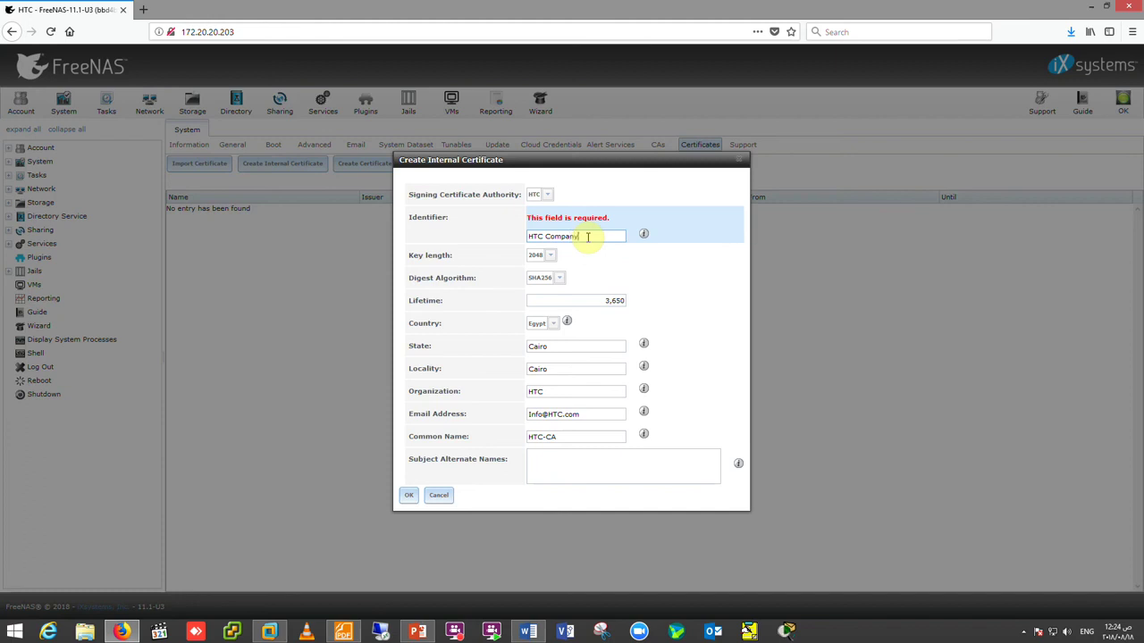
pyautogui.click(409, 495)
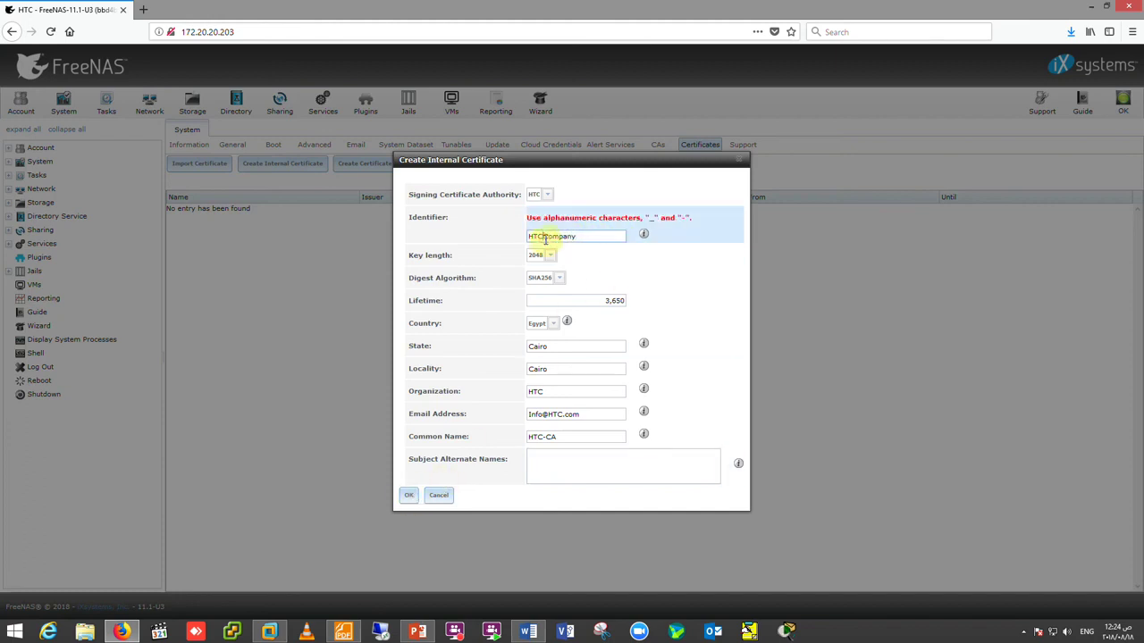
pyautogui.click(409, 495)
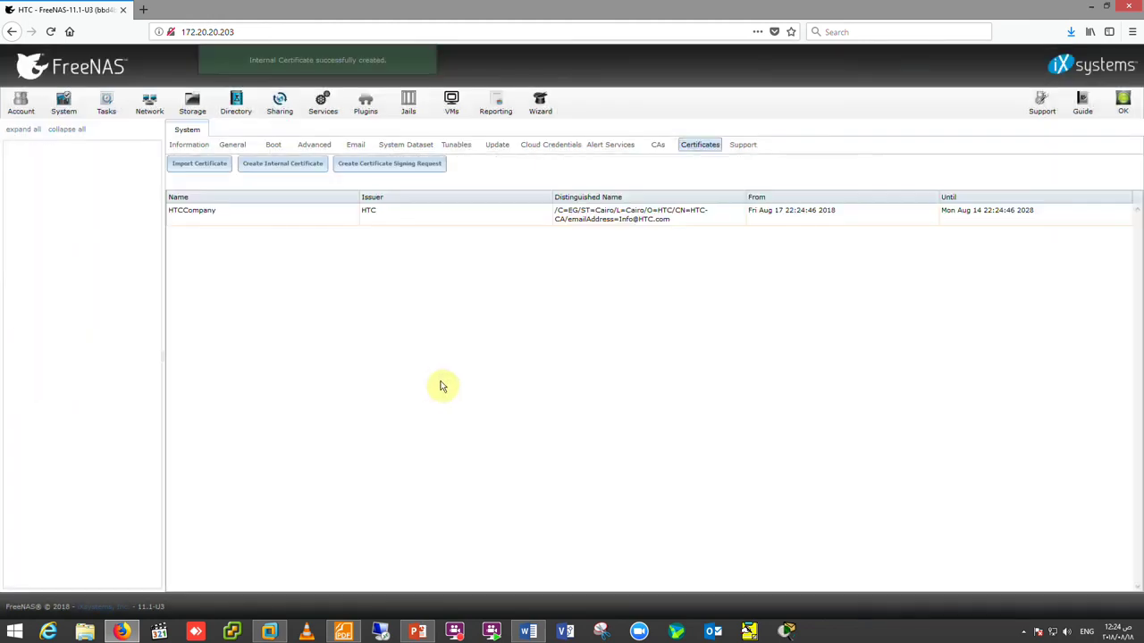
# - Set the web GUI to HTTPS with the HTCCompany certificate, bound to 172.20.20.203
pyautogui.click(241, 217)
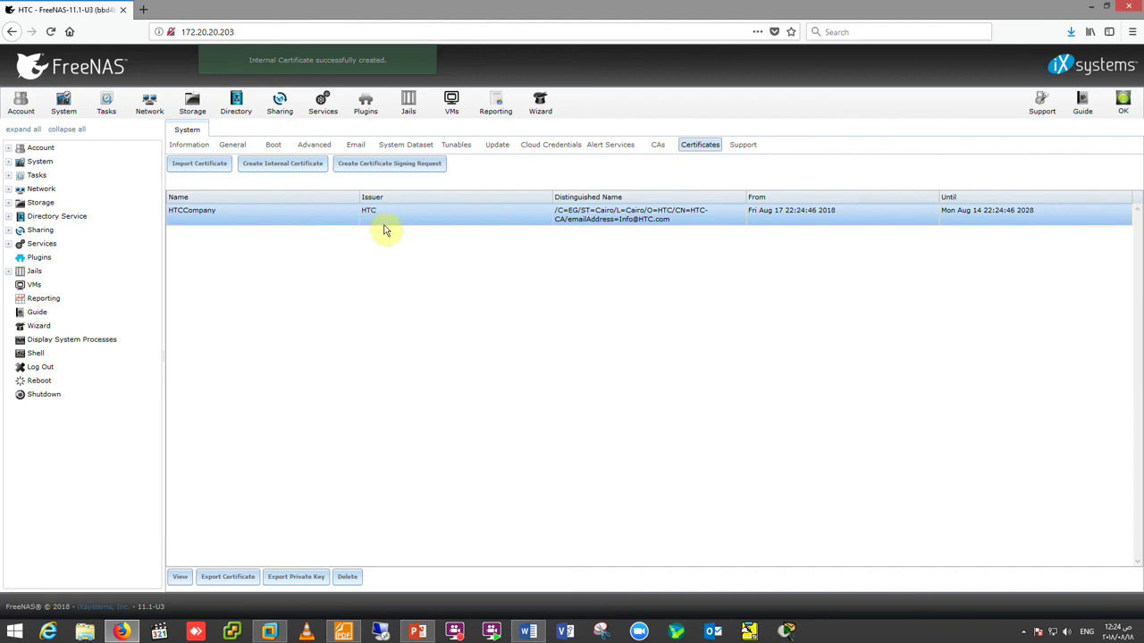
pyautogui.click(235, 146)
pyautogui.click(349, 175)
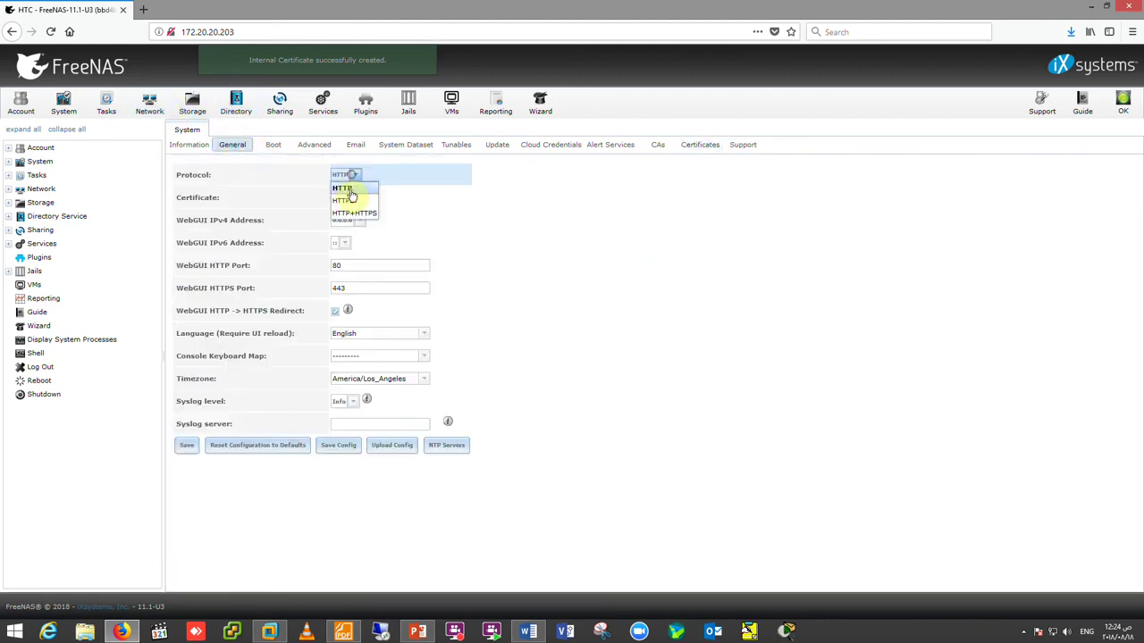
pyautogui.click(356, 201)
pyautogui.click(357, 197)
pyautogui.click(360, 222)
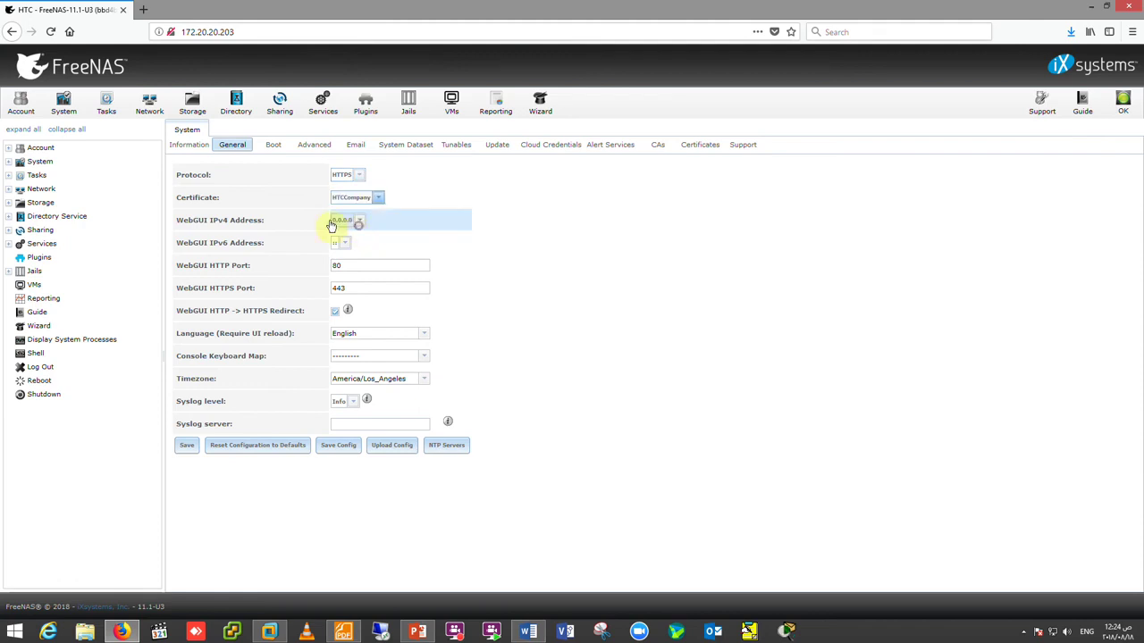
pyautogui.click(357, 221)
pyautogui.click(361, 248)
# - Set timezone Africa/Cairo and keyboard map United States of America ISO-8859-1, then save
pyautogui.click(420, 382)
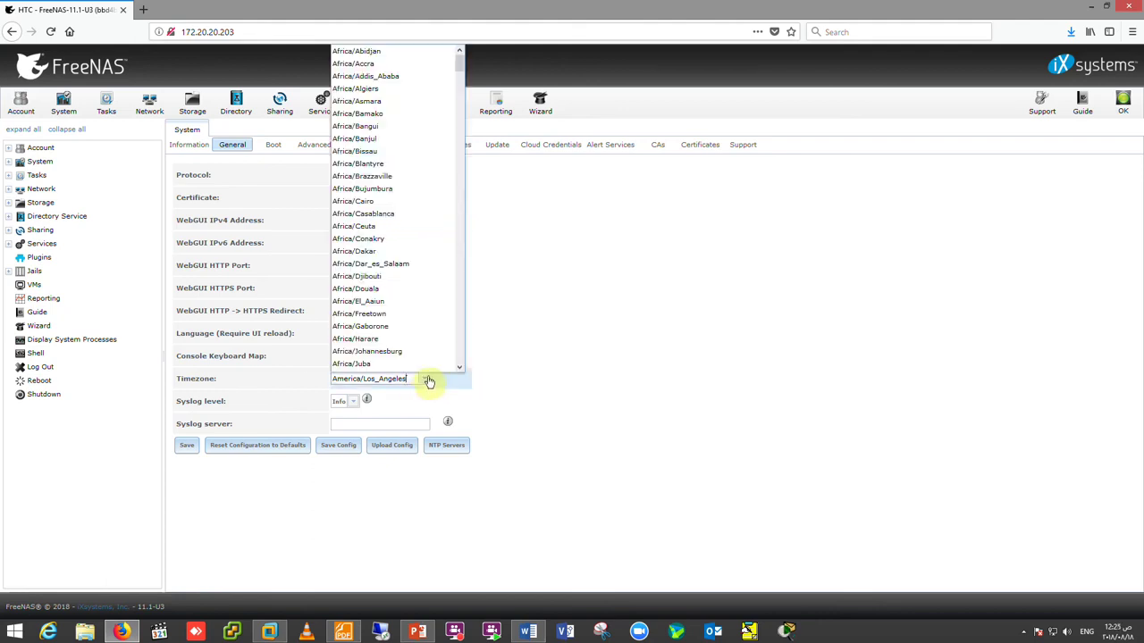
pyautogui.click(371, 204)
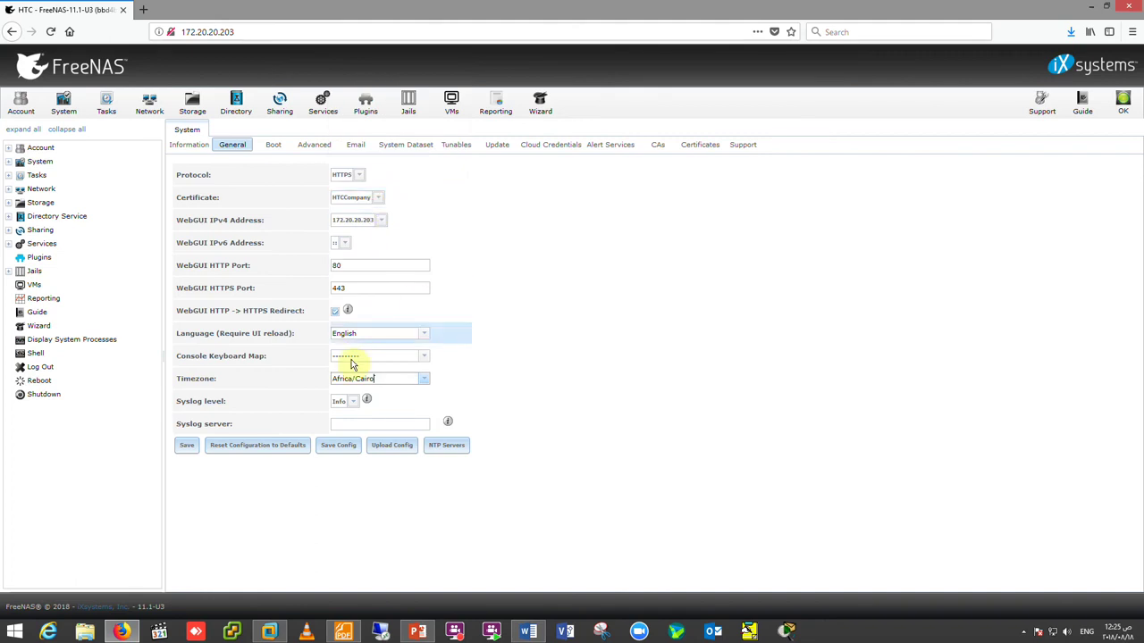
pyautogui.click(420, 357)
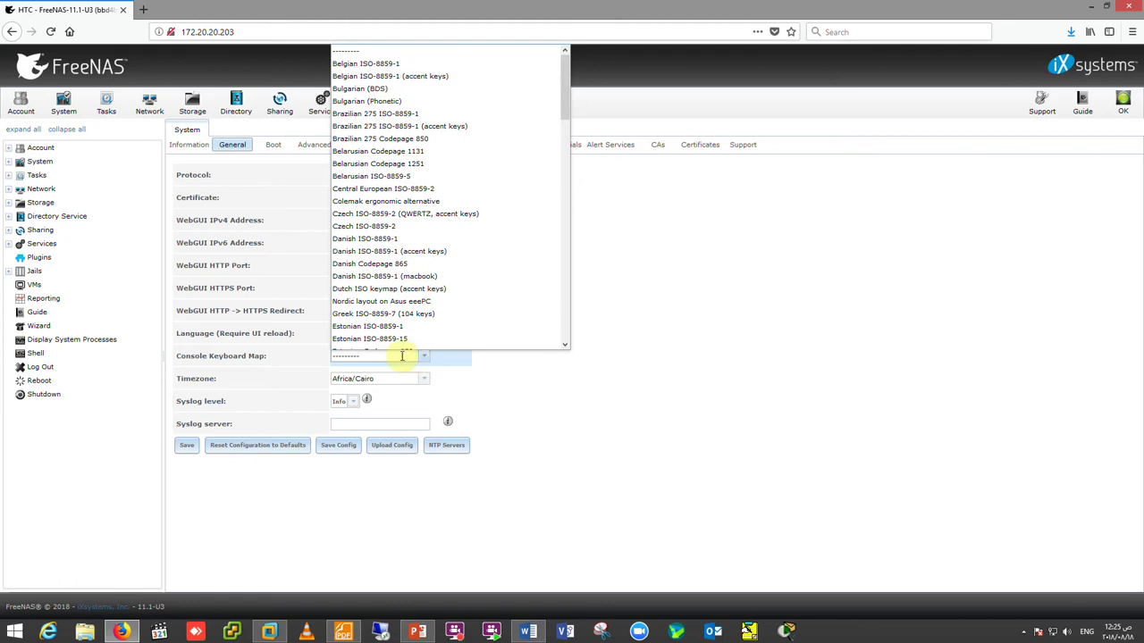
pyautogui.click(300, 368)
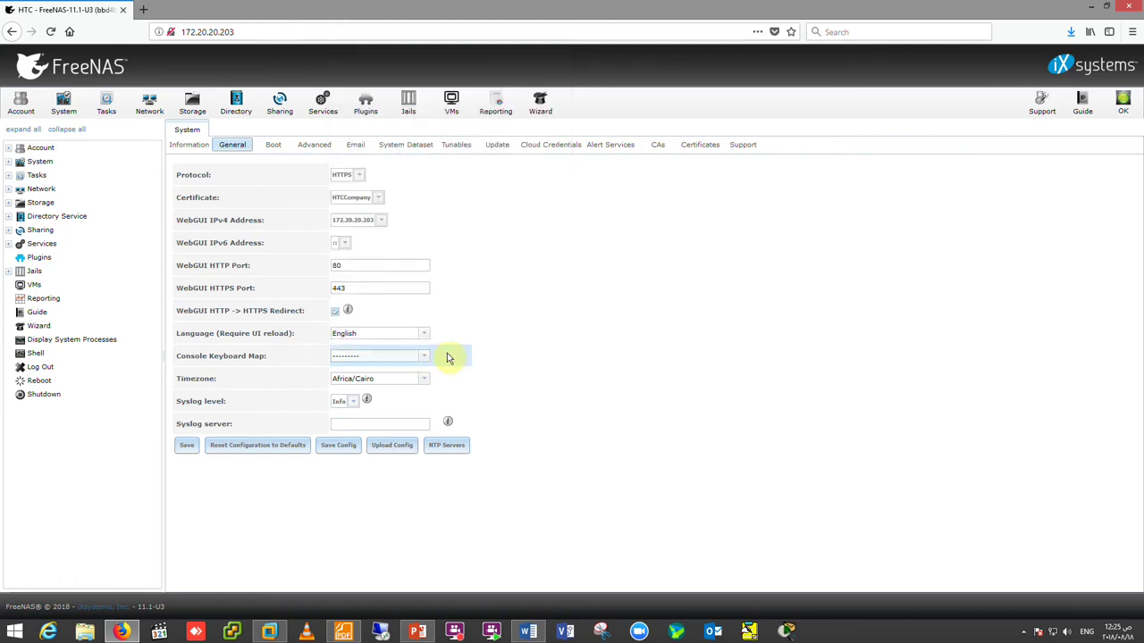
pyautogui.click(428, 356)
pyautogui.scroll(-6, 454, 236)
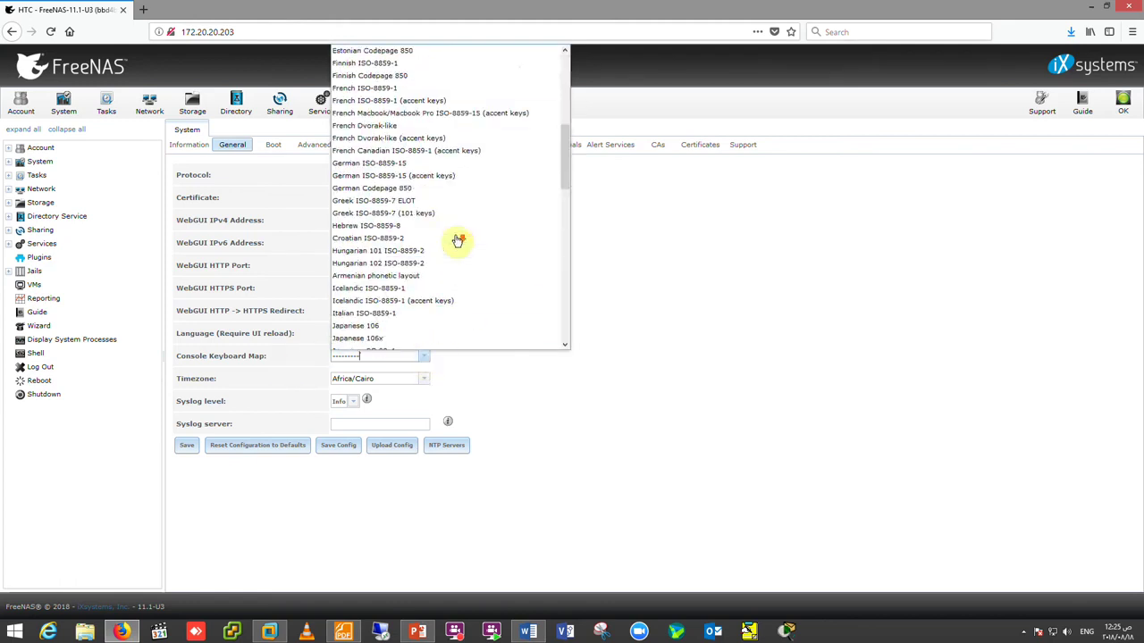
pyautogui.scroll(-5, 456, 240)
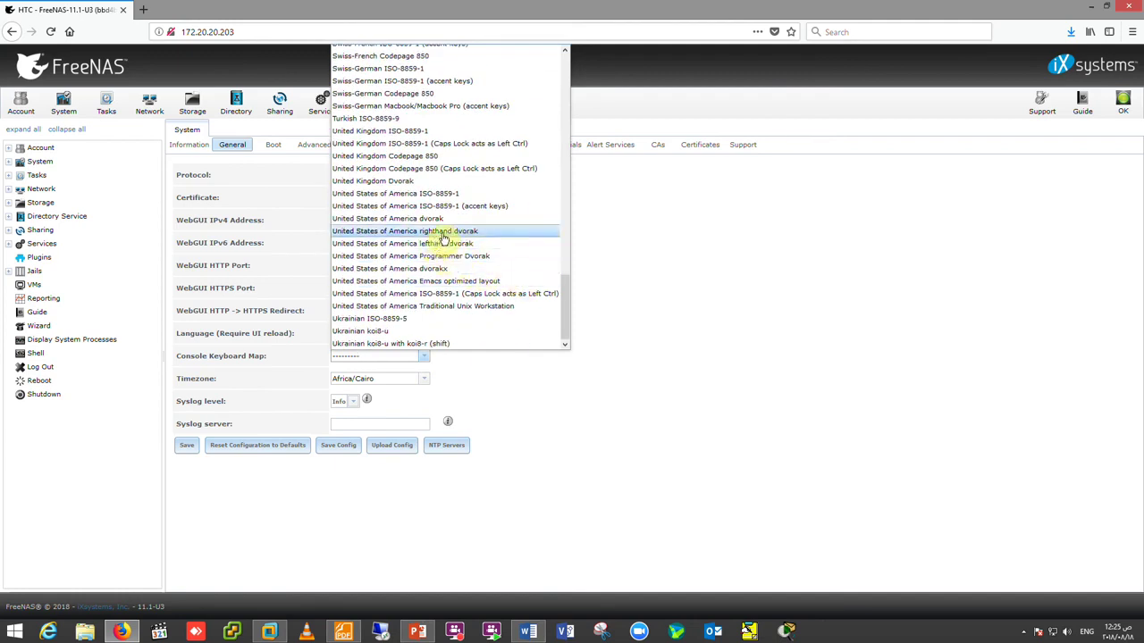
pyautogui.click(436, 195)
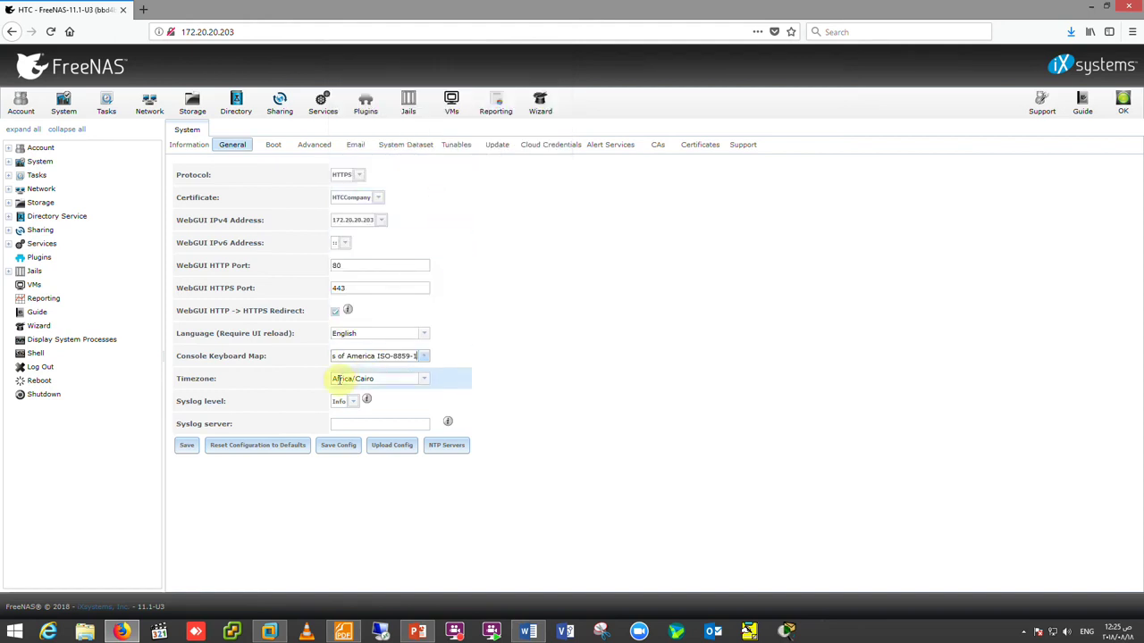
pyautogui.click(199, 445)
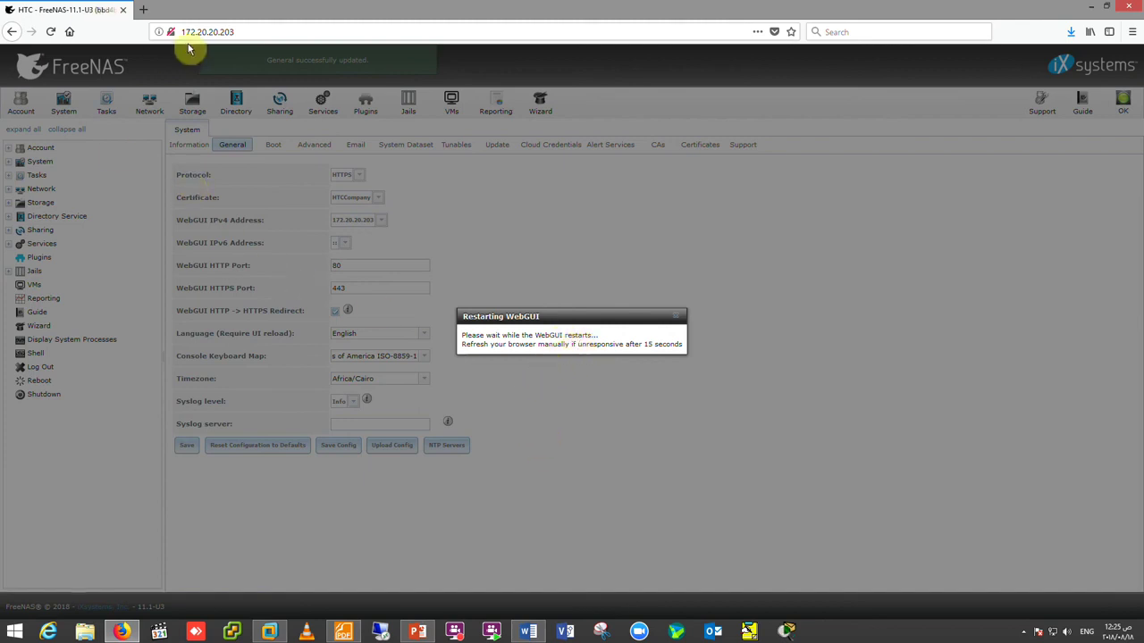
# - Load 172.20.20.203 over HTTPS, permanently accept its certificate exception, and log in with the saved credentials
pyautogui.click(143, 9)
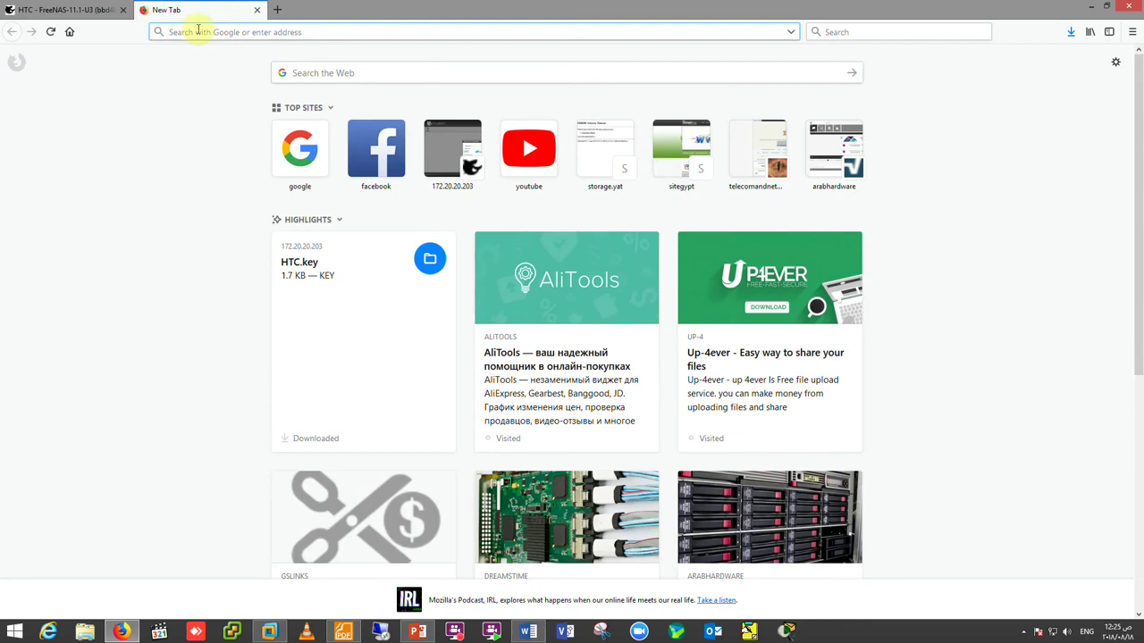
pyautogui.click(446, 147)
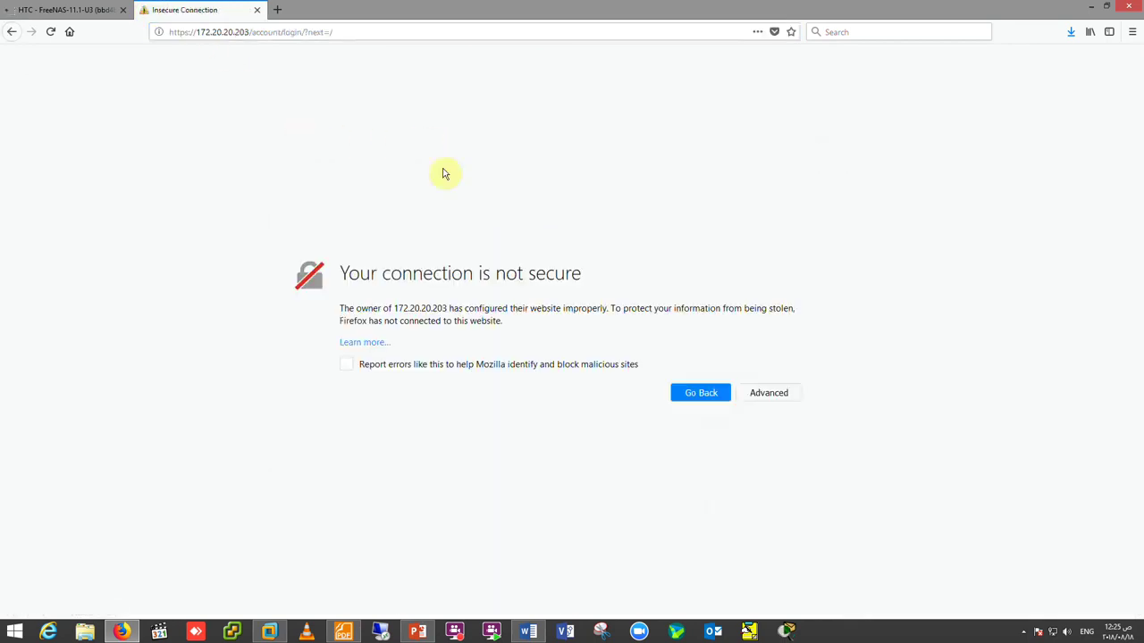
pyautogui.click(768, 393)
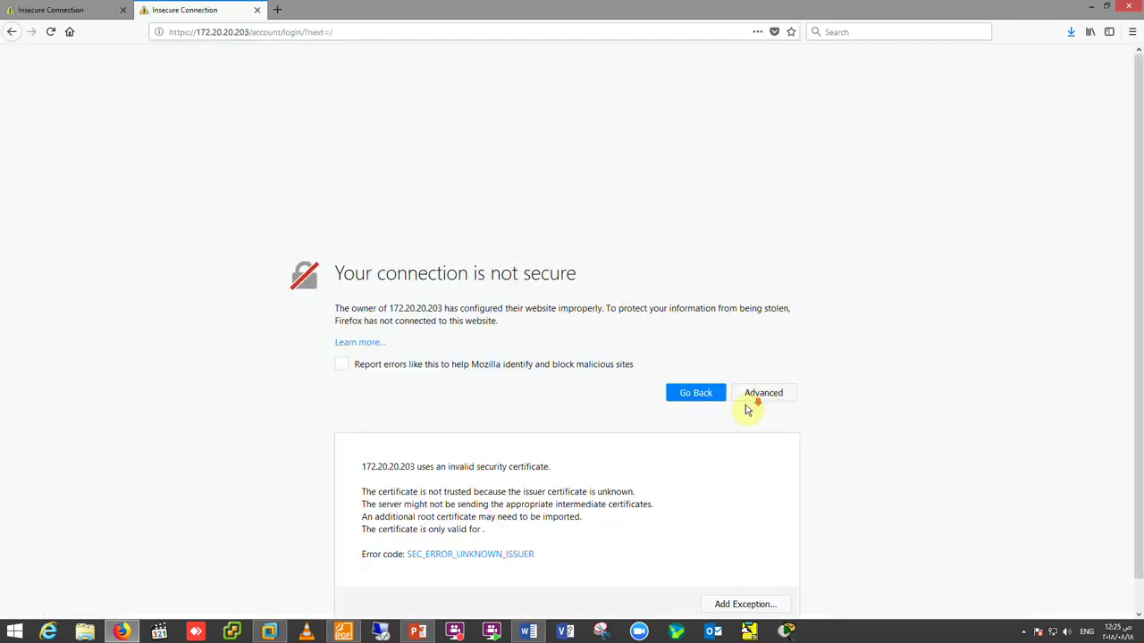
pyautogui.scroll(-1, 715, 428)
pyautogui.click(742, 573)
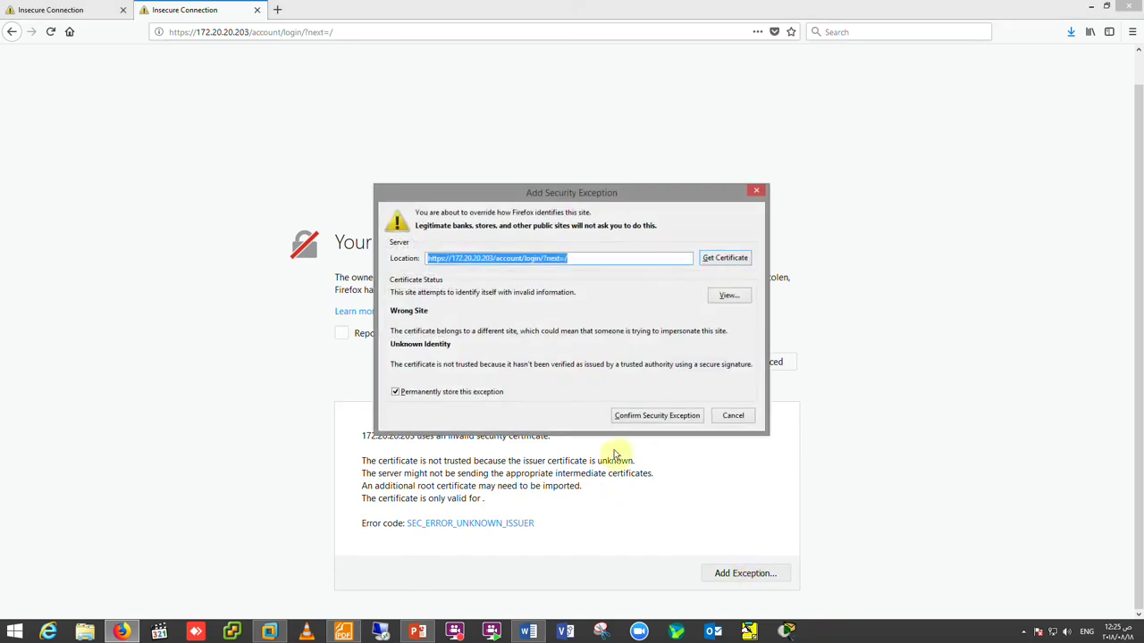
pyautogui.click(661, 417)
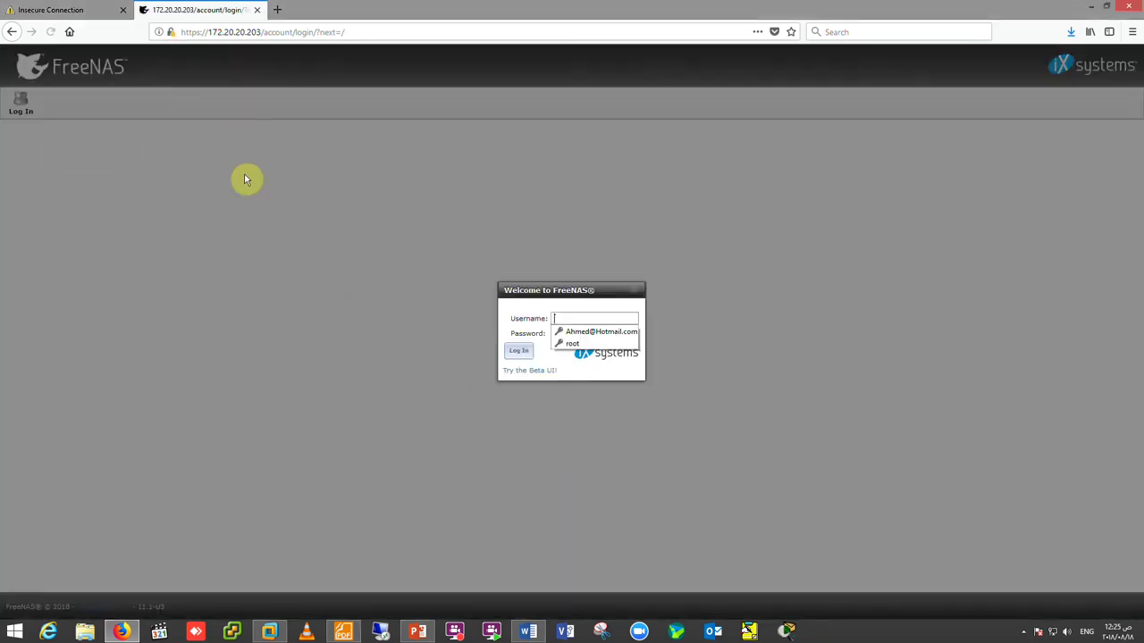
pyautogui.click(572, 344)
pyautogui.click(517, 350)
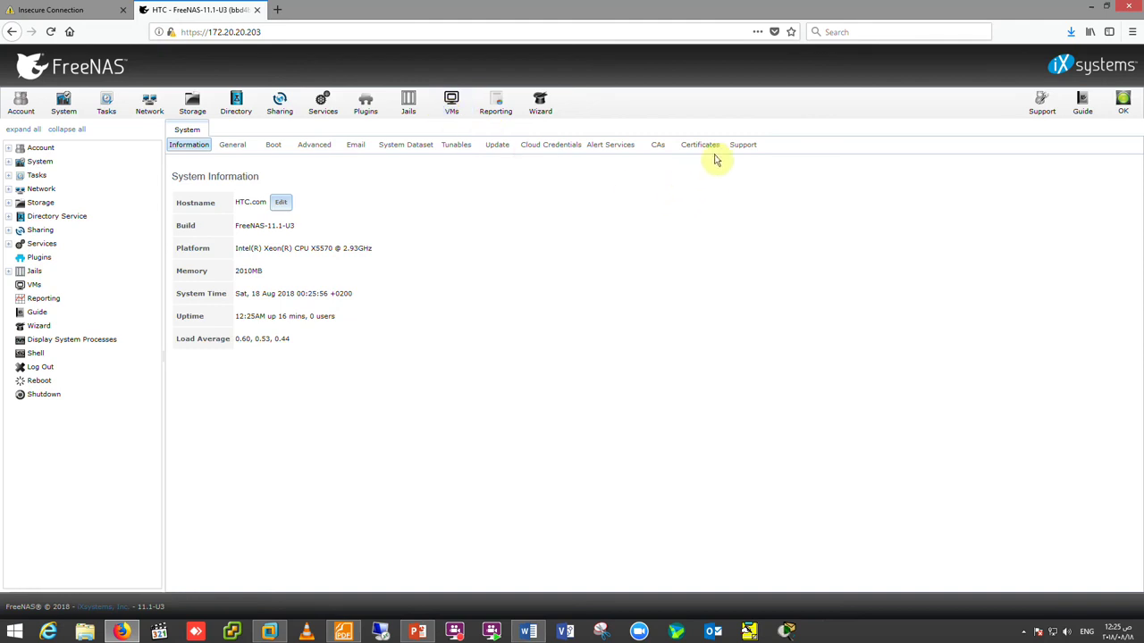
# - Browse CAs and Certificates, opening and cancelling the Import, Create Internal Certificate and CSR forms, then select HTCCompany
pyautogui.click(656, 147)
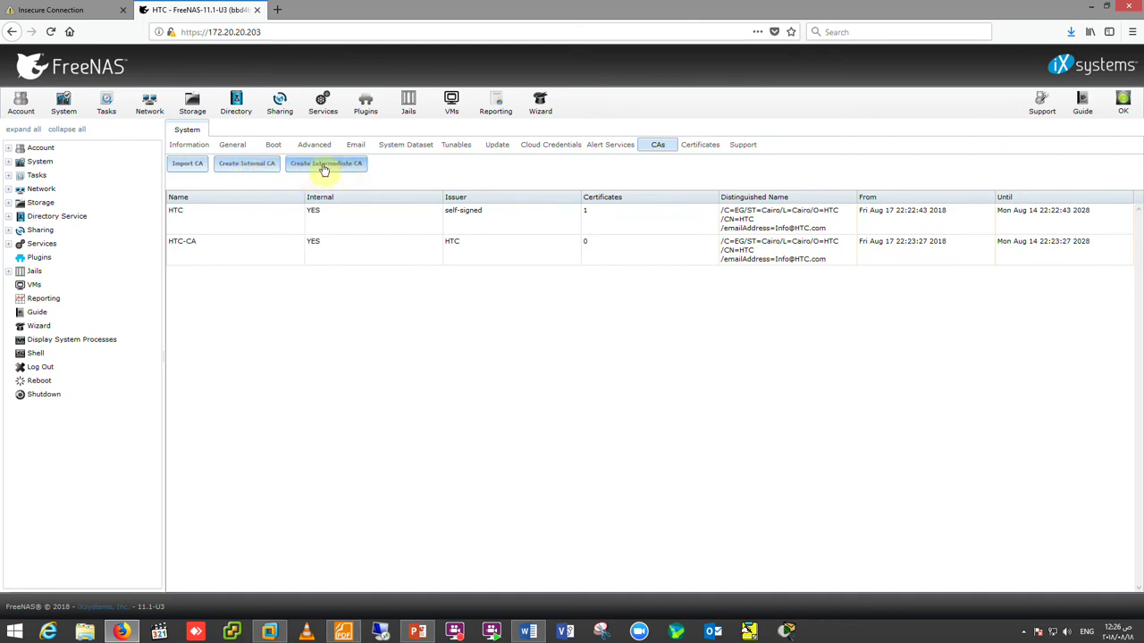
pyautogui.click(700, 147)
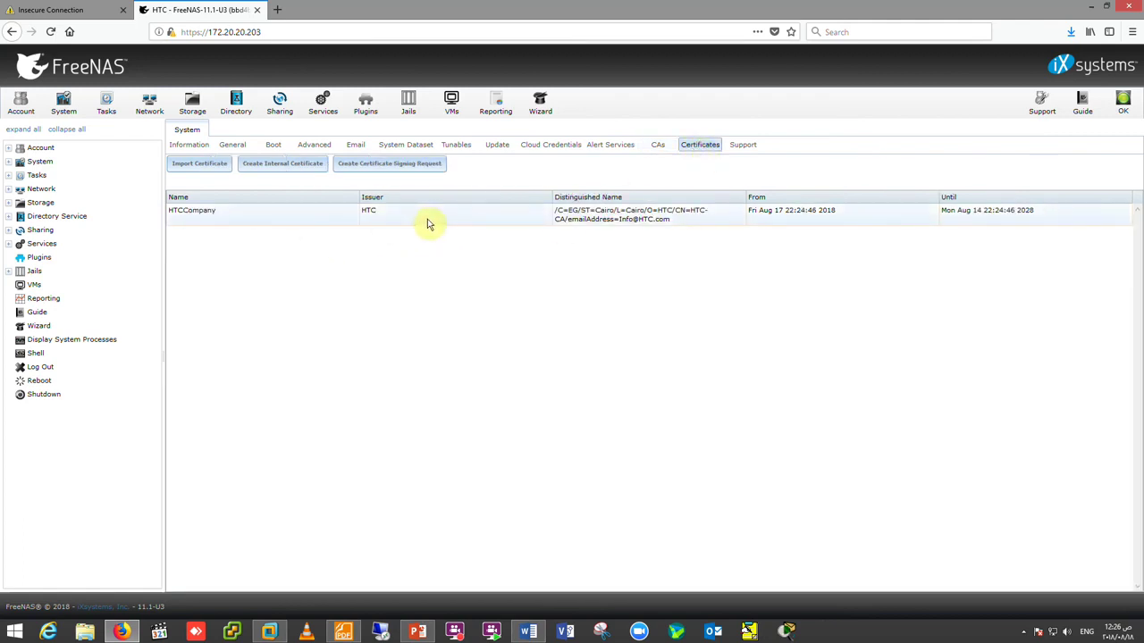
pyautogui.click(186, 167)
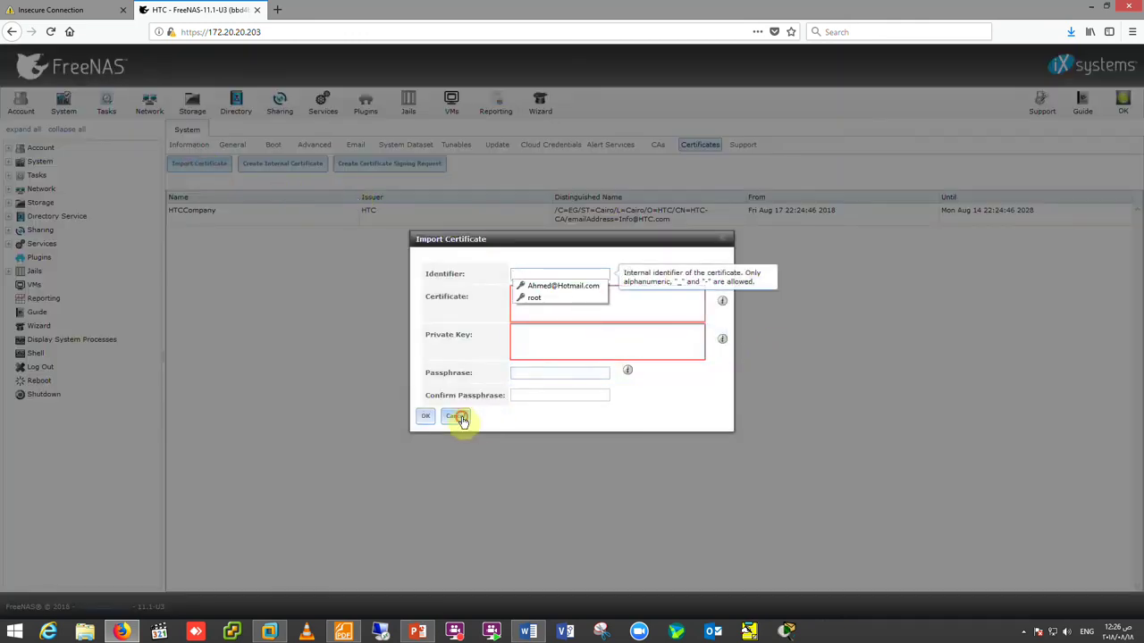
pyautogui.click(456, 417)
pyautogui.click(275, 168)
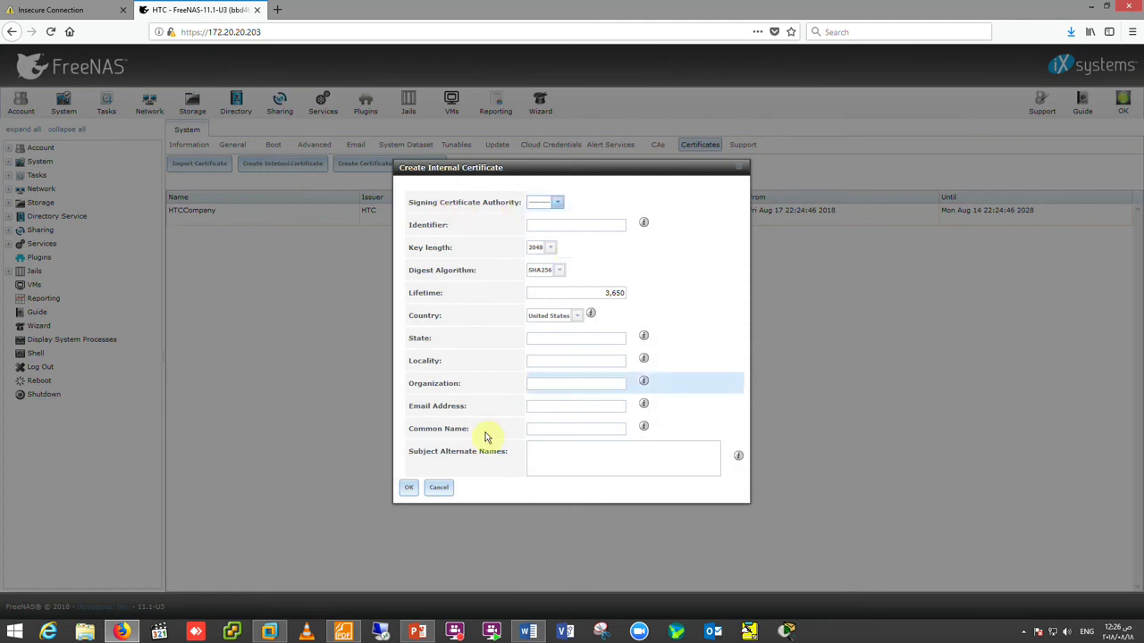
pyautogui.click(439, 488)
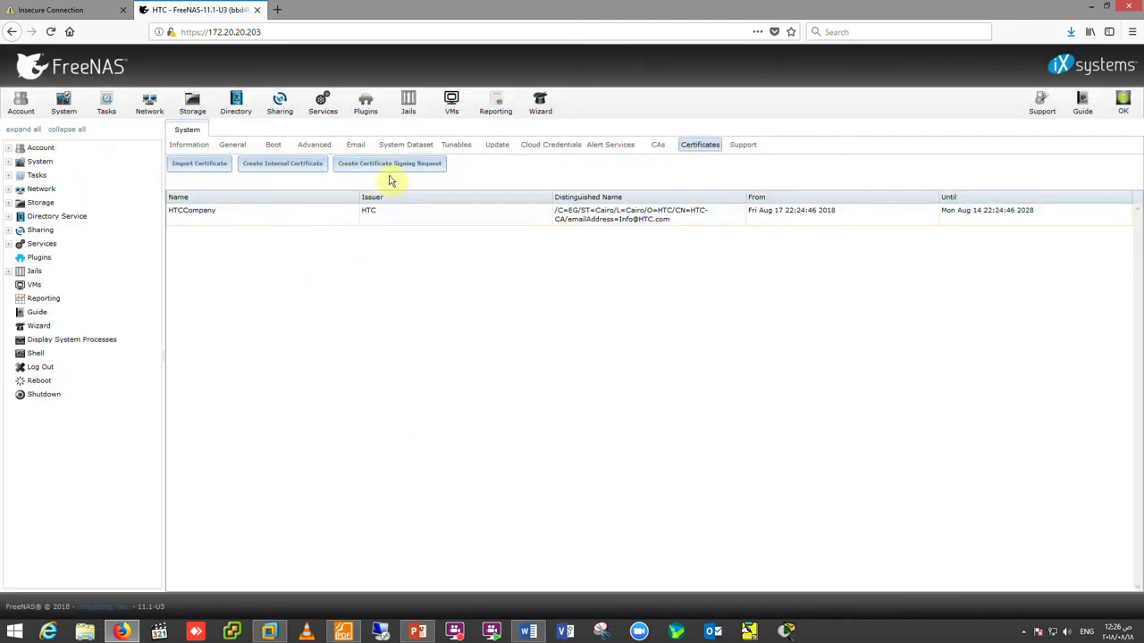
pyautogui.click(387, 166)
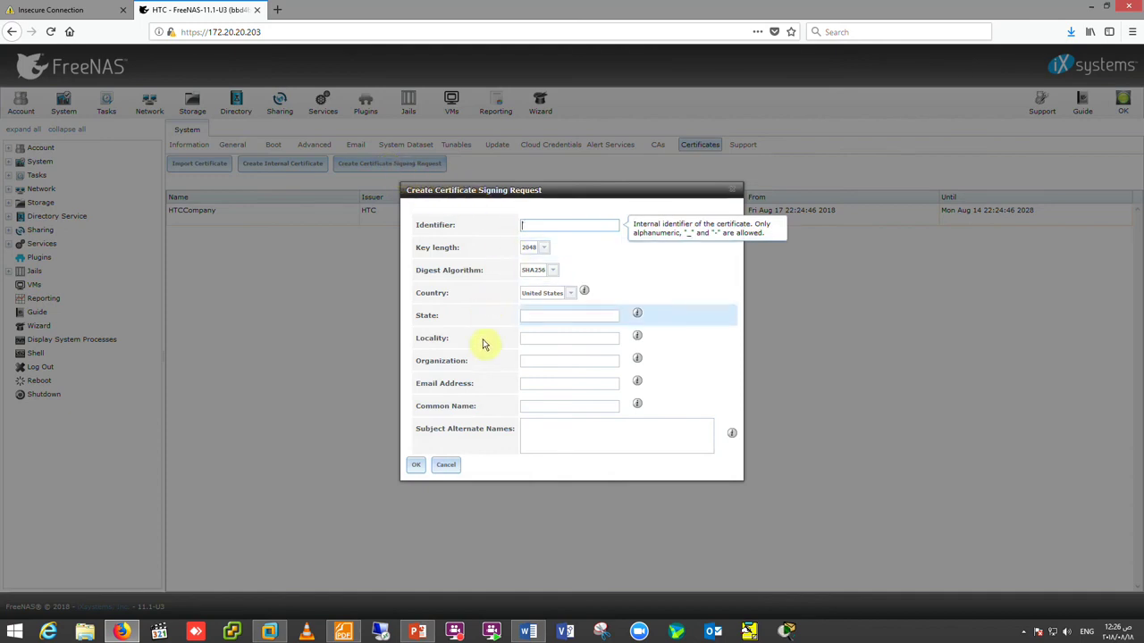
pyautogui.click(444, 466)
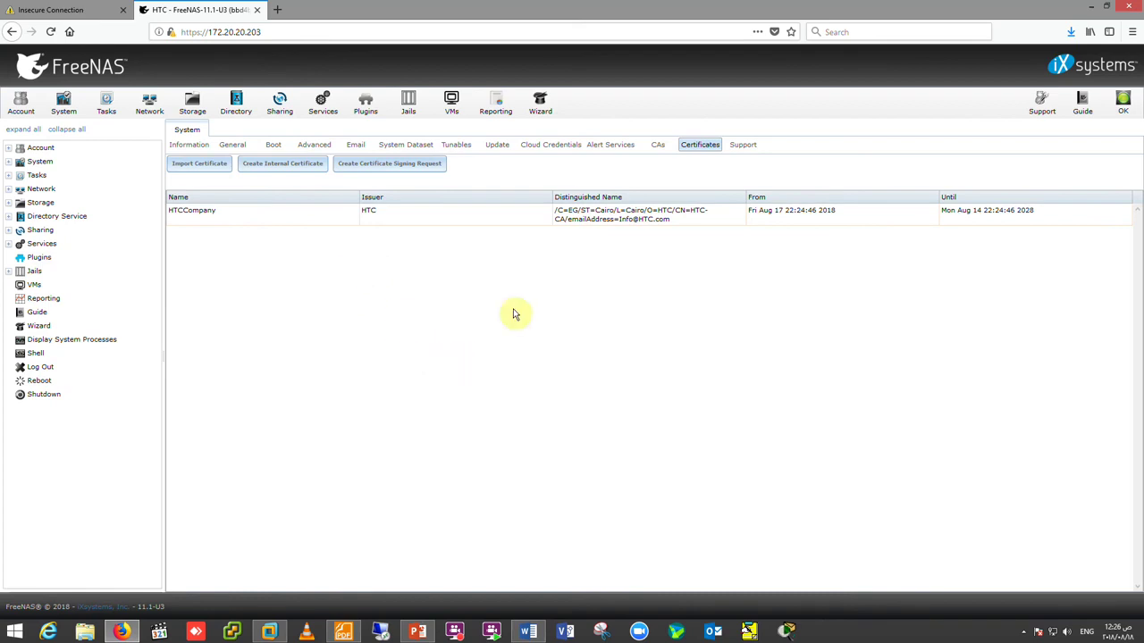
pyautogui.click(558, 222)
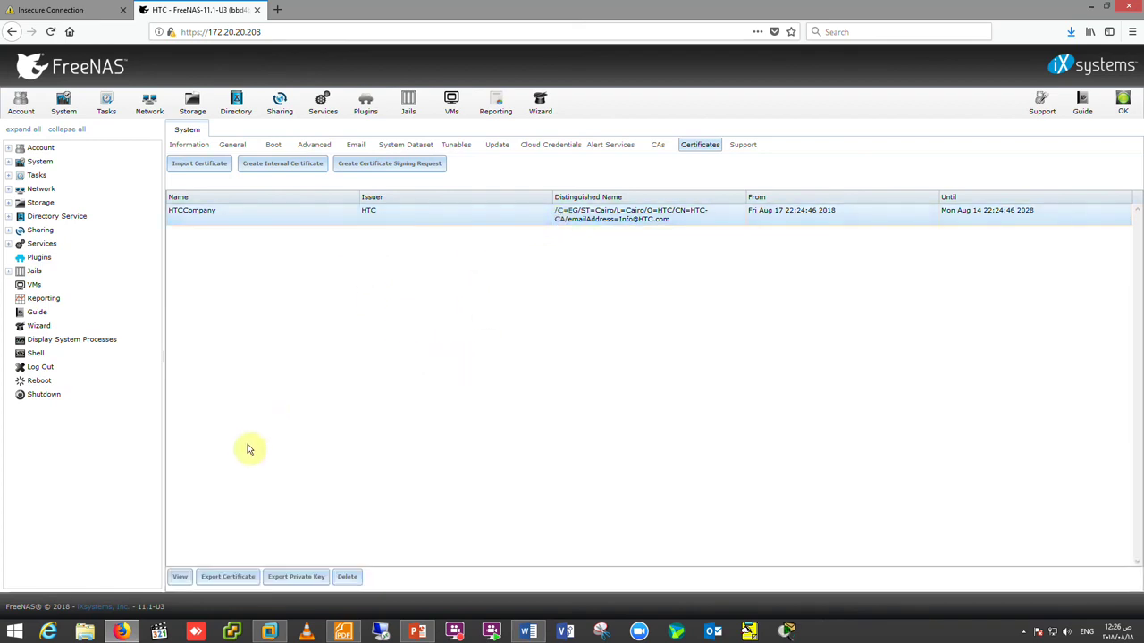
# - Export the HTCCompany certificate and save it as a .crt file
pyautogui.click(234, 579)
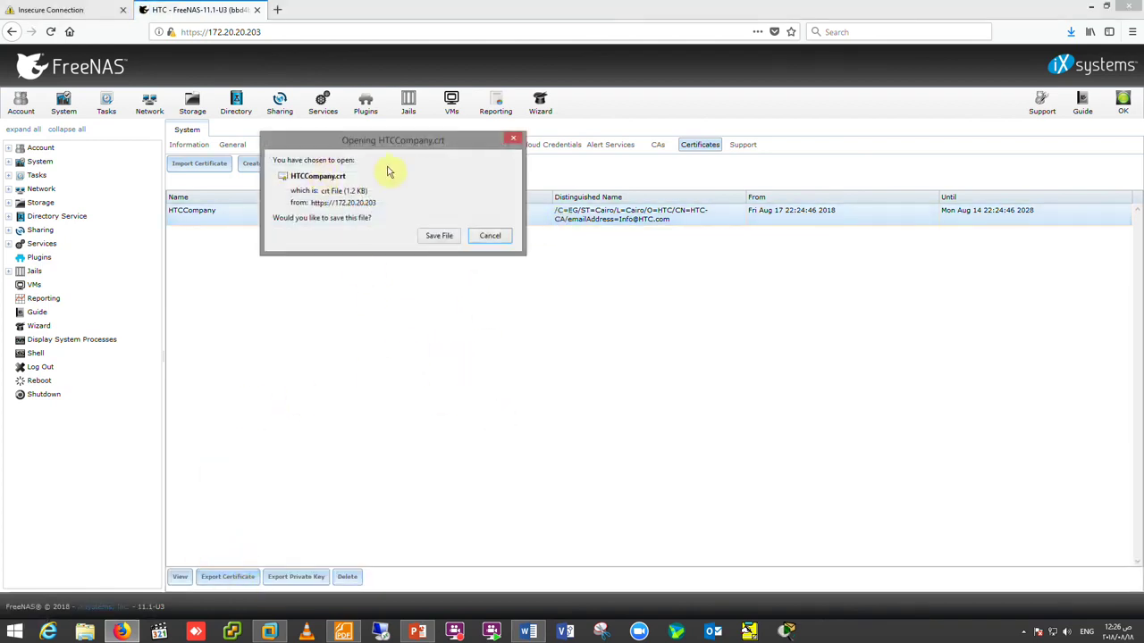
pyautogui.click(438, 236)
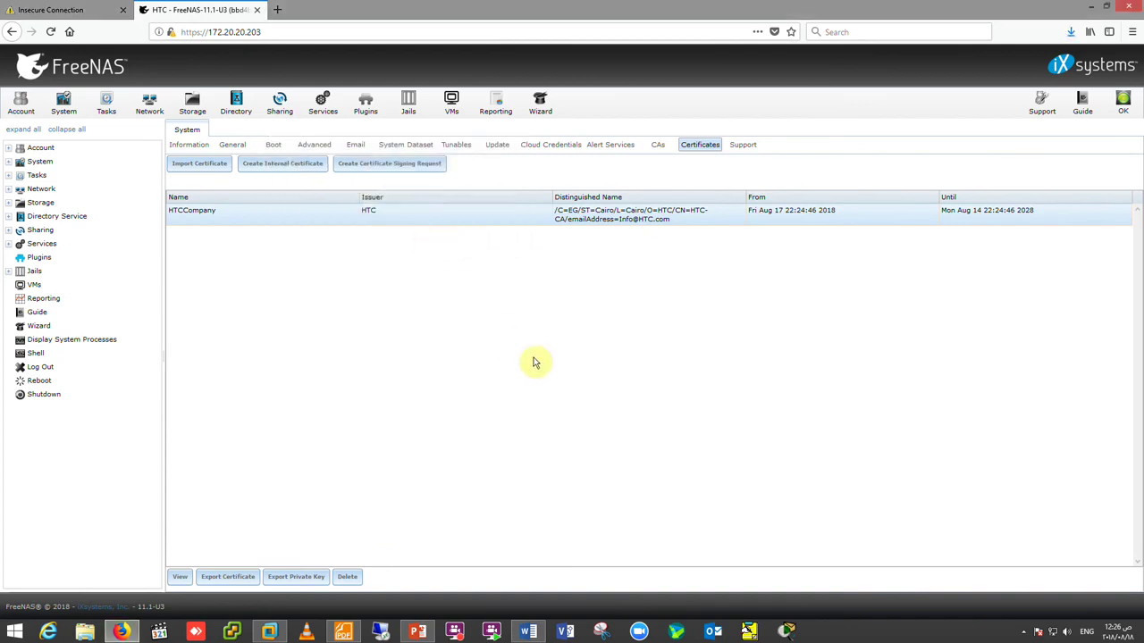
pyautogui.click(1089, 7)
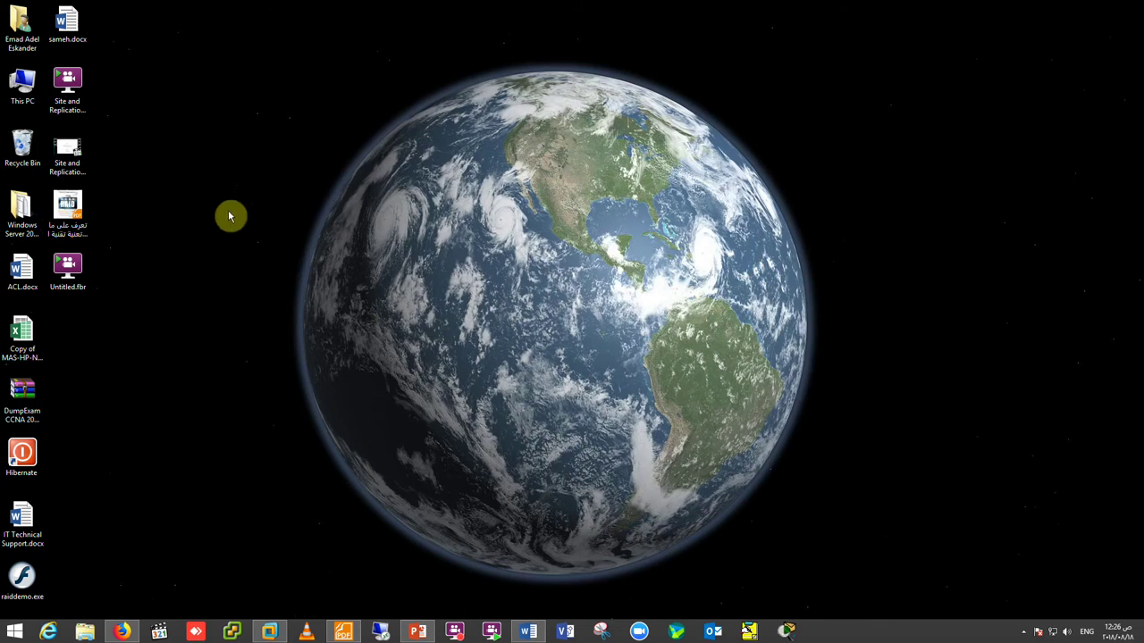
pyautogui.click(132, 633)
# - Export HTCCompany again as HTCCompany(1).crt and open its download folder
pyautogui.click(404, 219)
pyautogui.click(234, 577)
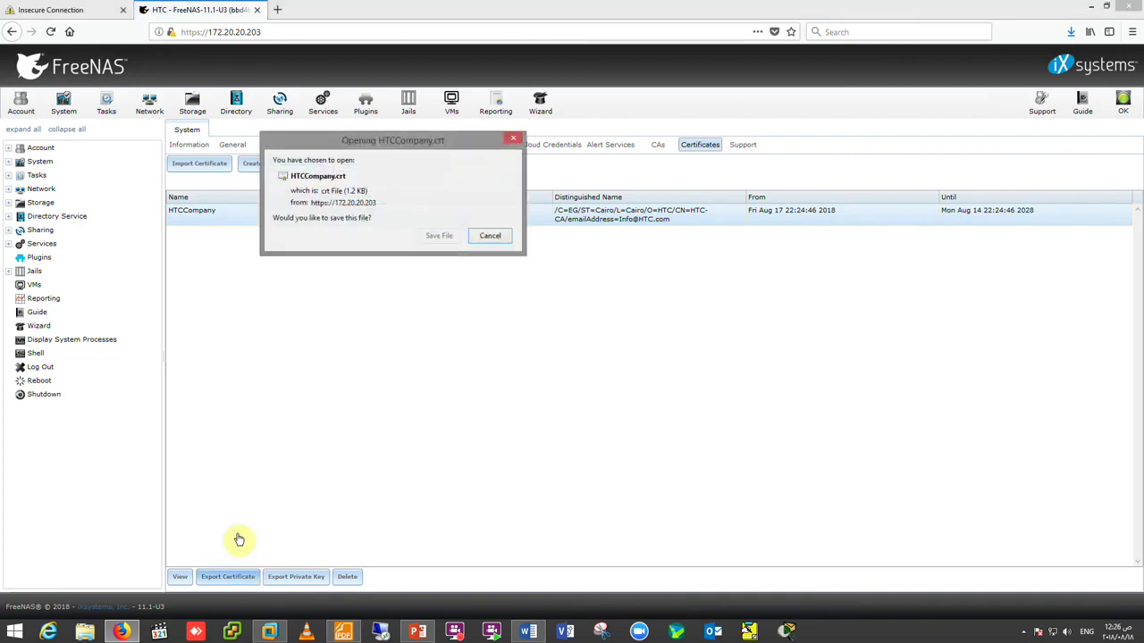
pyautogui.click(431, 235)
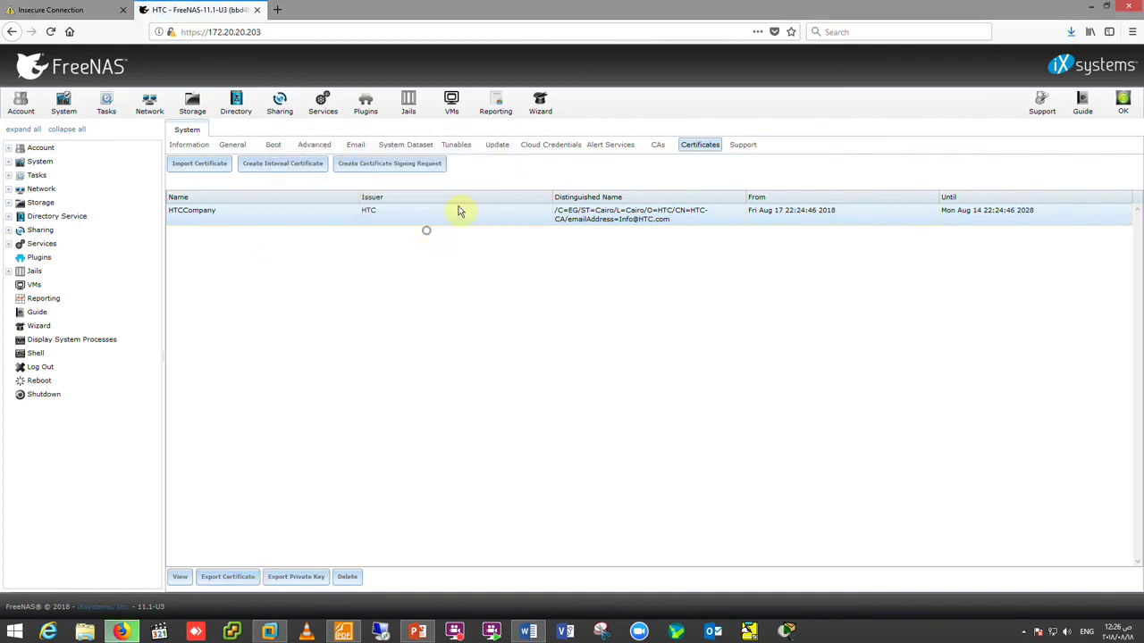
pyautogui.click(1073, 34)
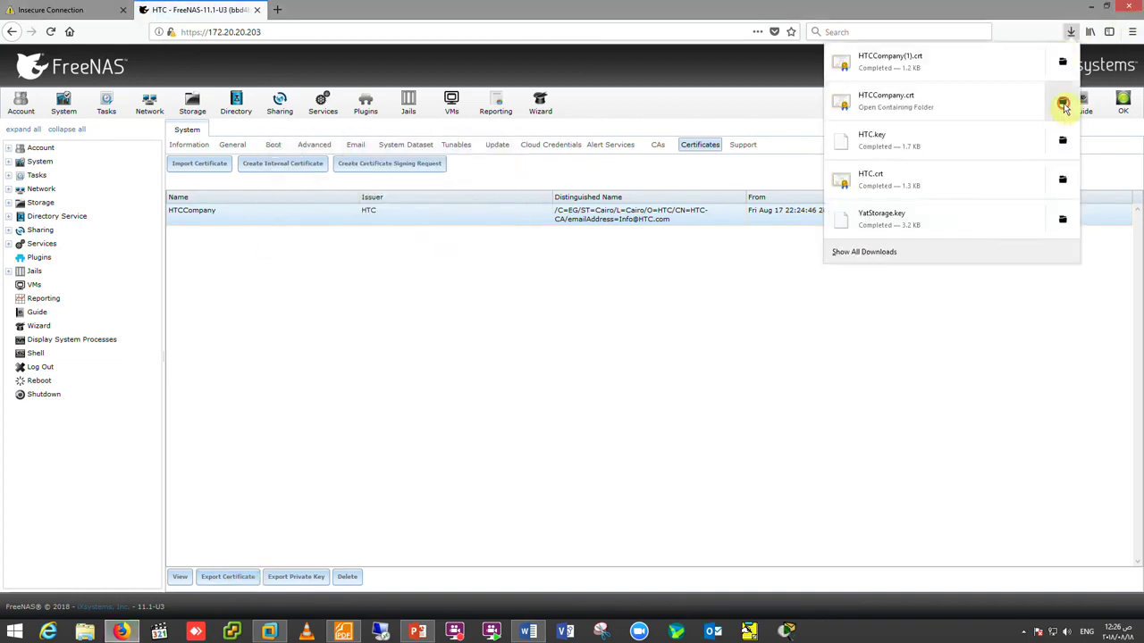
pyautogui.click(1061, 103)
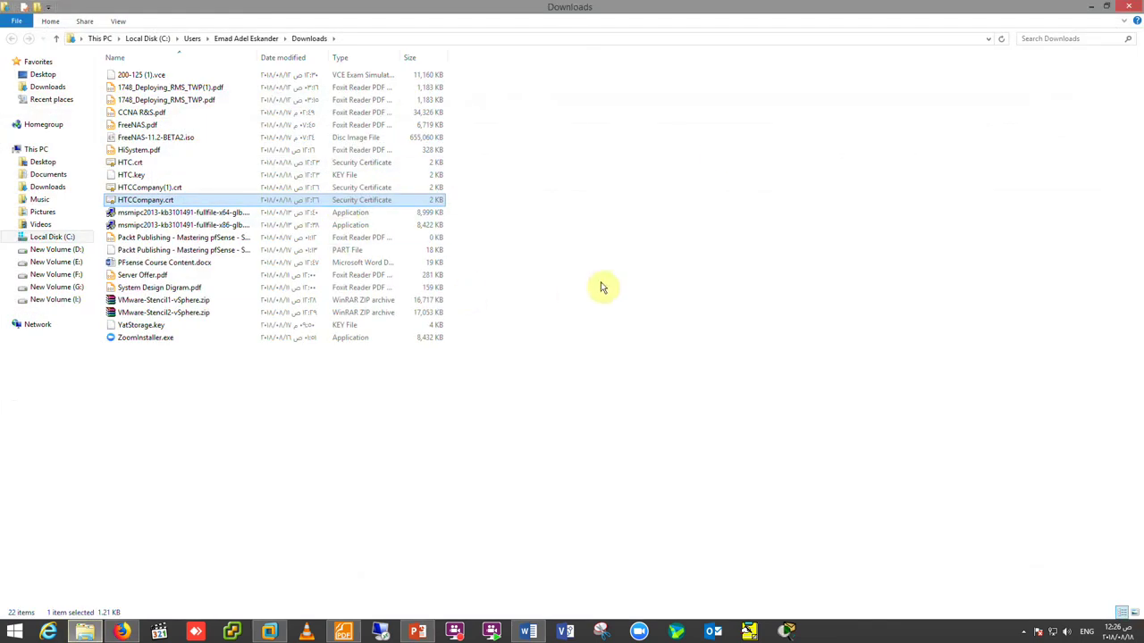
# - Paste HTCCompany.crt onto the Desktop and import it into Windows with automatic certificate store selection
pyautogui.click(43, 75)
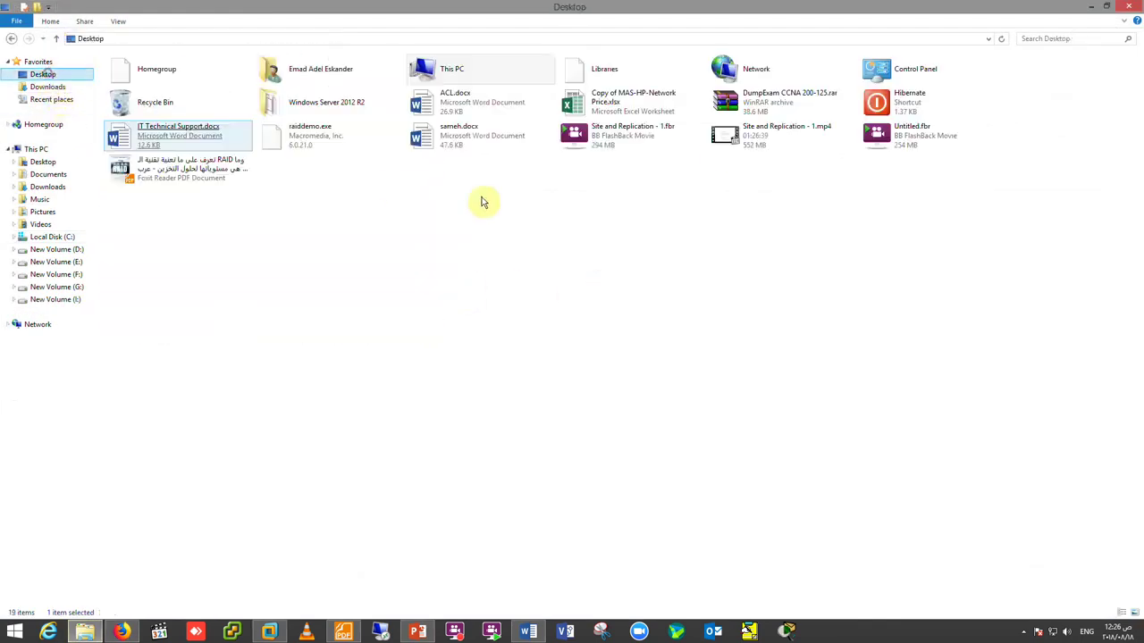
pyautogui.hotkey('ctrl', 'v')
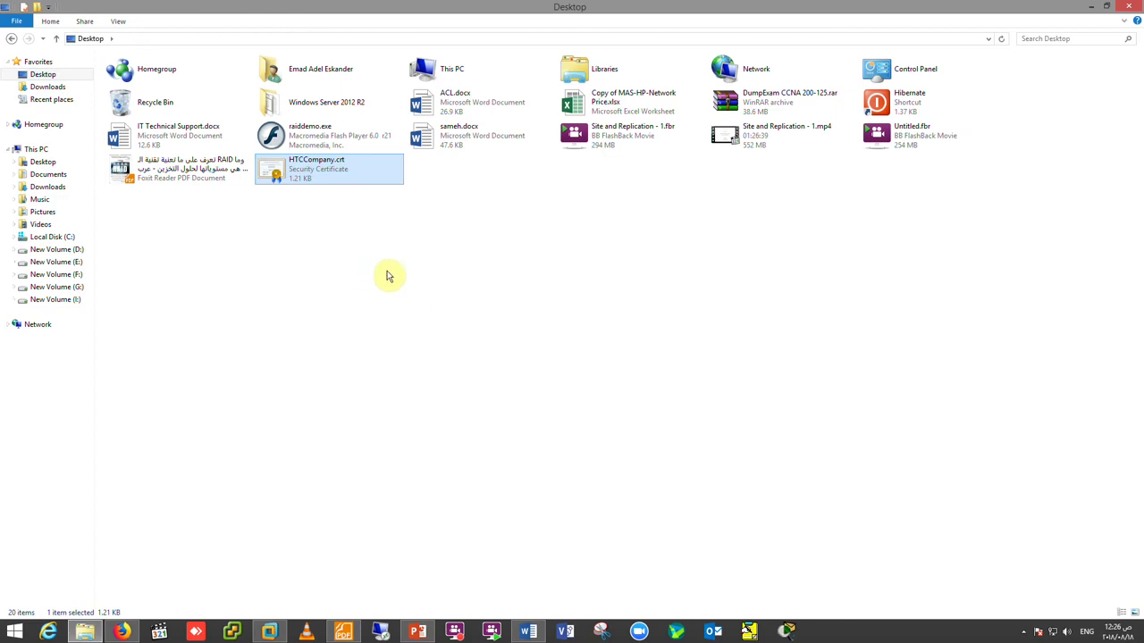
pyautogui.rightClick(297, 173)
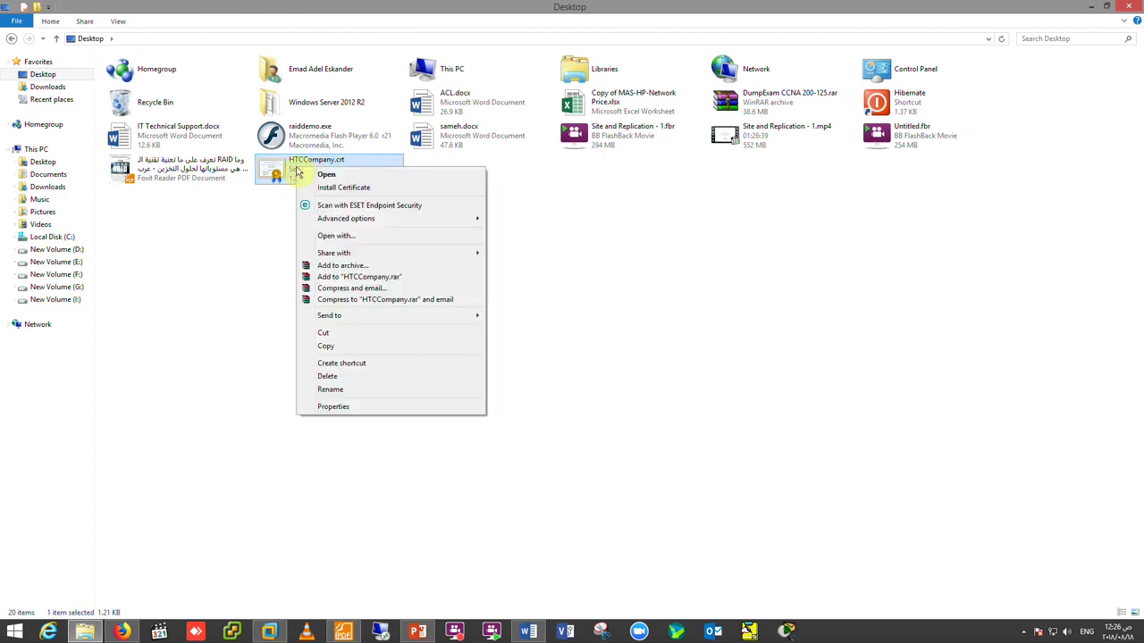
pyautogui.click(329, 189)
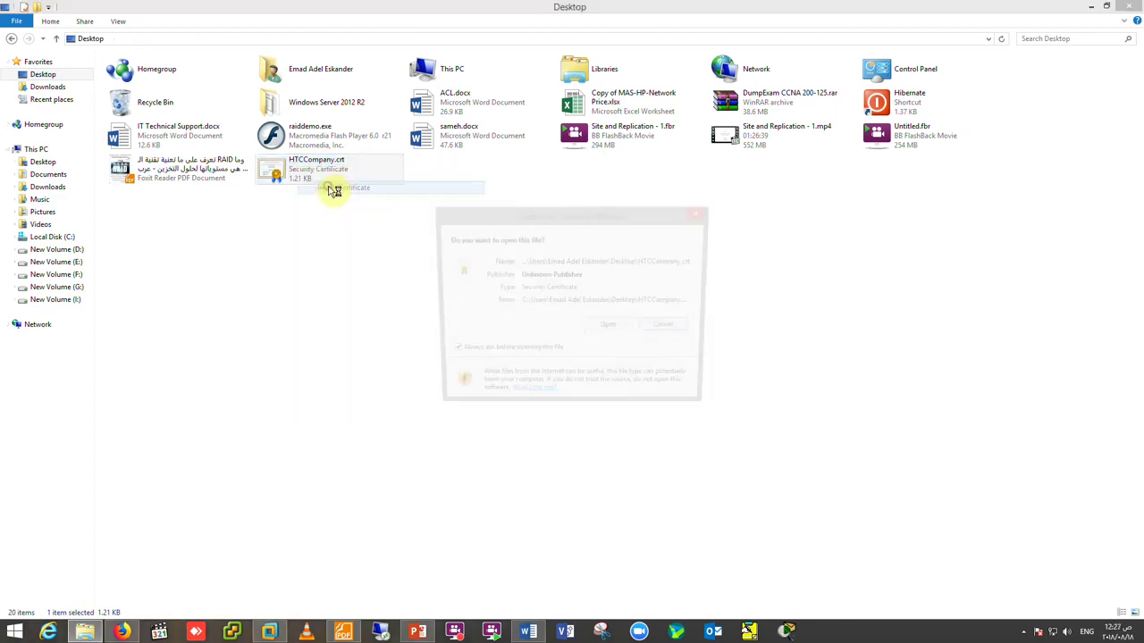
pyautogui.click(606, 330)
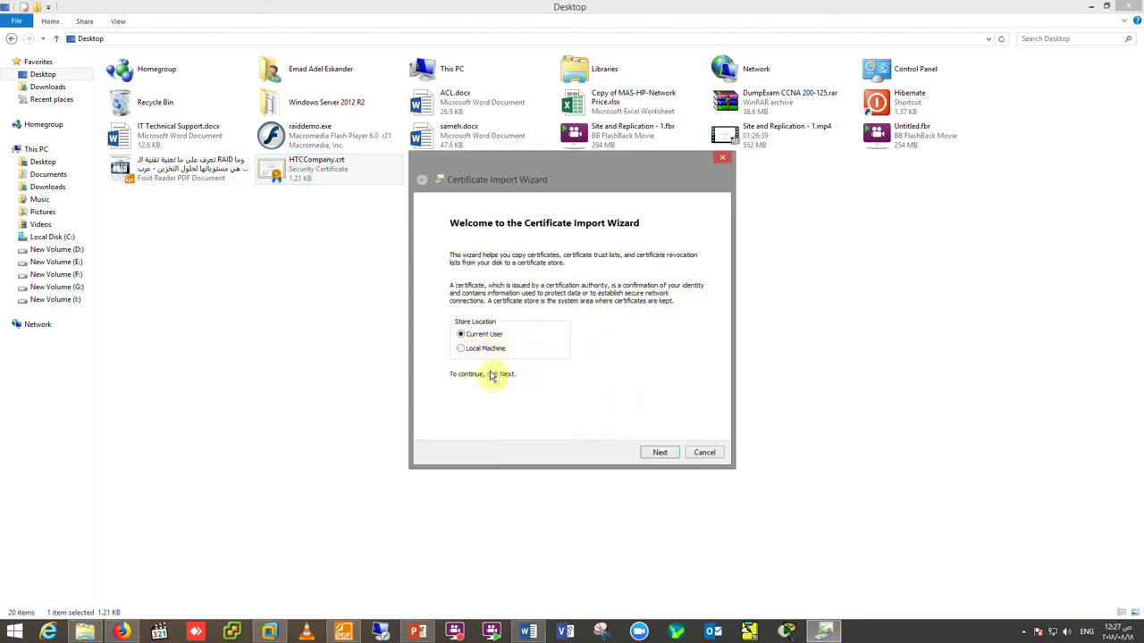
pyautogui.click(661, 453)
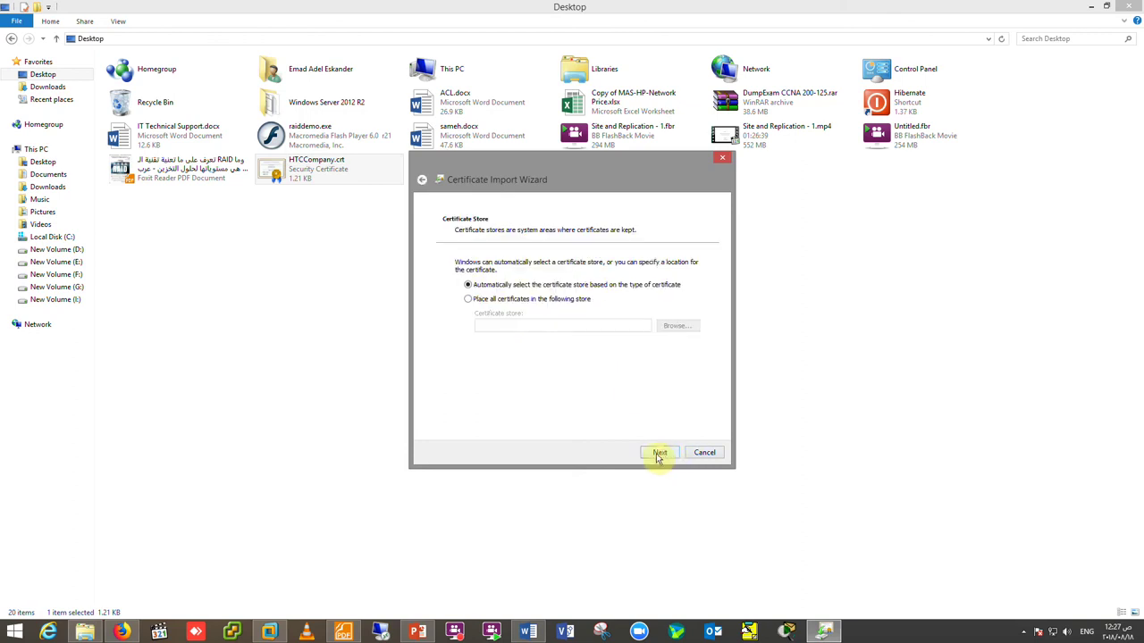
pyautogui.click(659, 453)
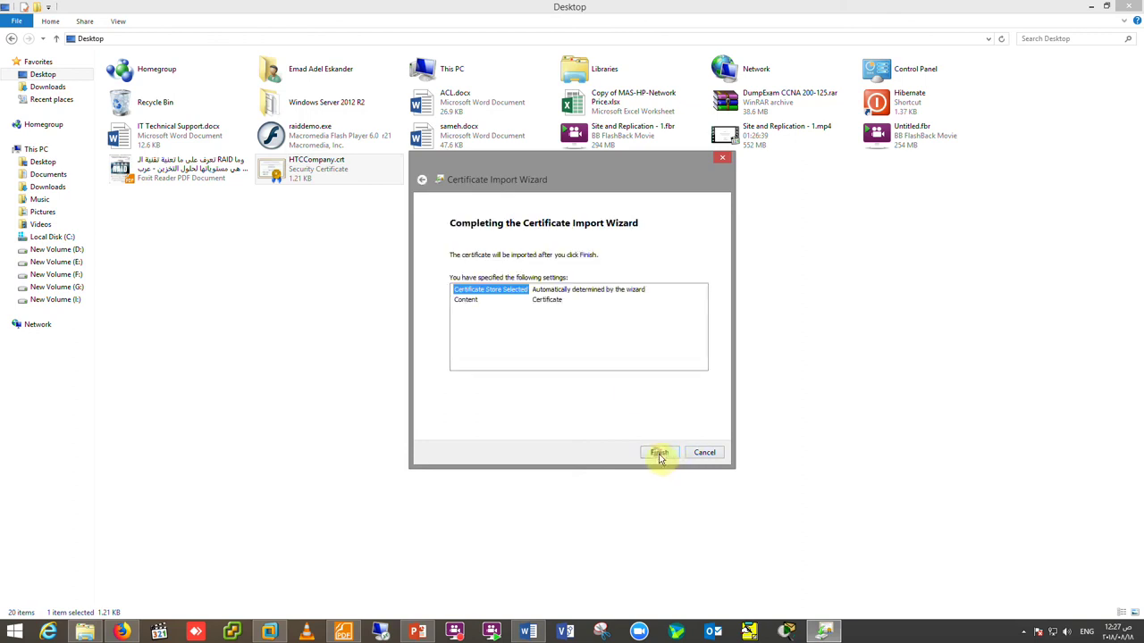
pyautogui.click(662, 453)
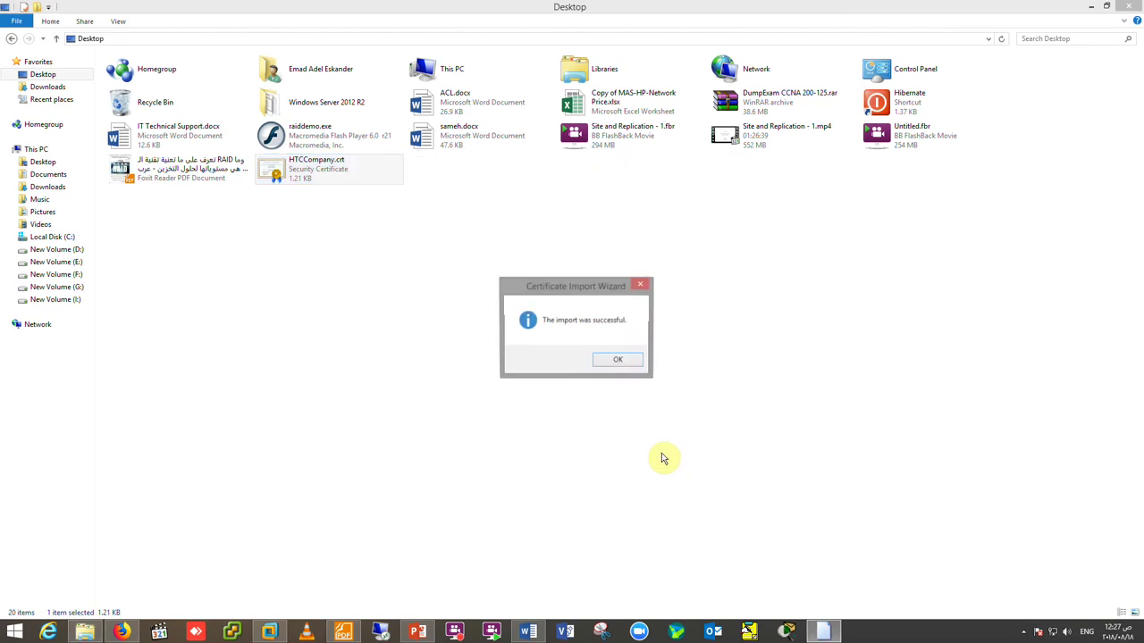
pyautogui.click(619, 361)
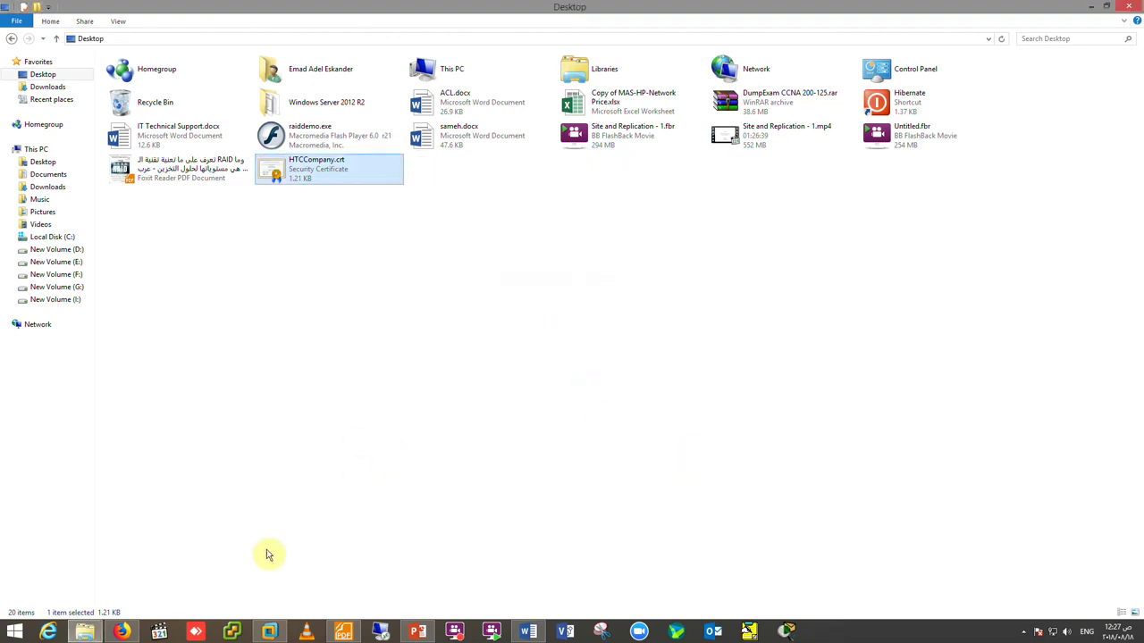
# - Reload the FreeNAS page in Firefox and remove the saved security exception for 172.20.20.203
pyautogui.click(121, 633)
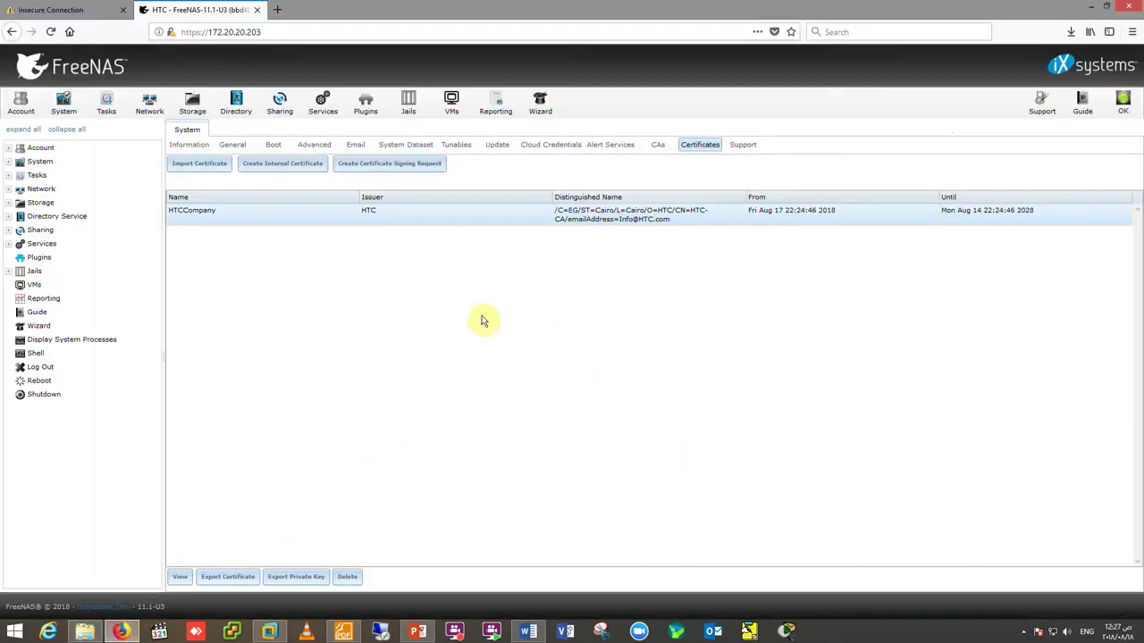
pyautogui.click(275, 10)
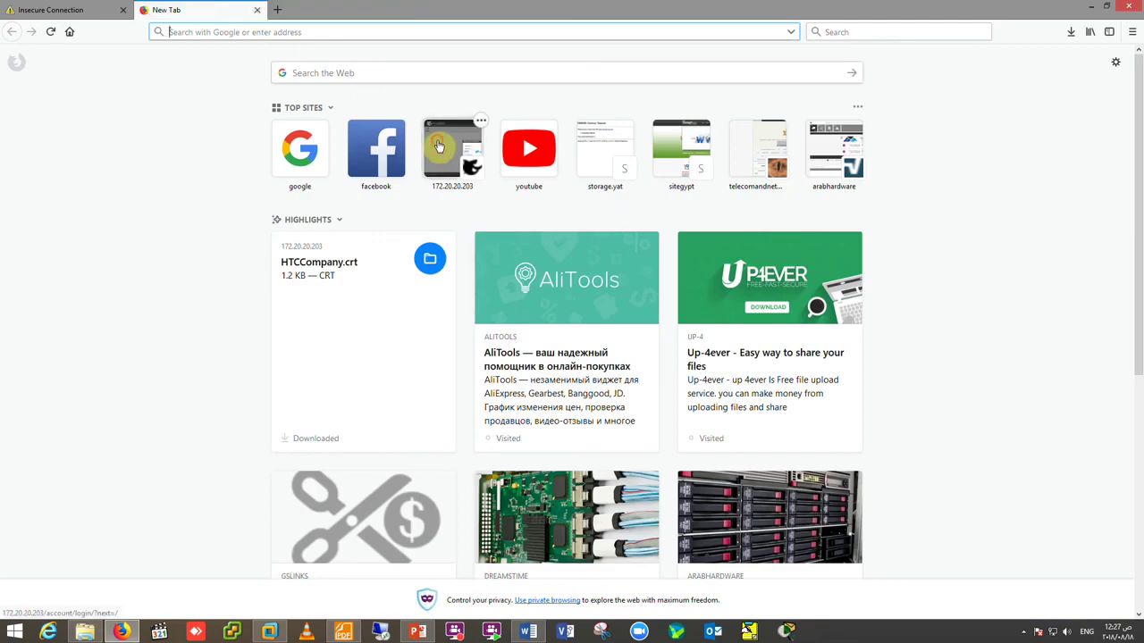
pyautogui.hotkey('ctrl', 'w')
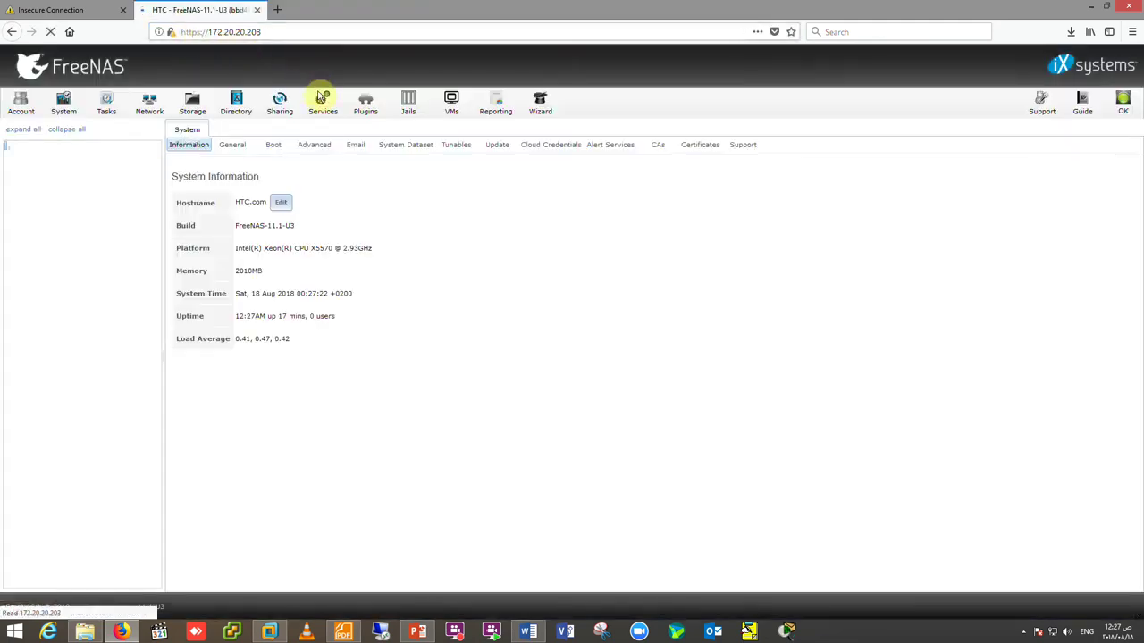
pyautogui.click(170, 32)
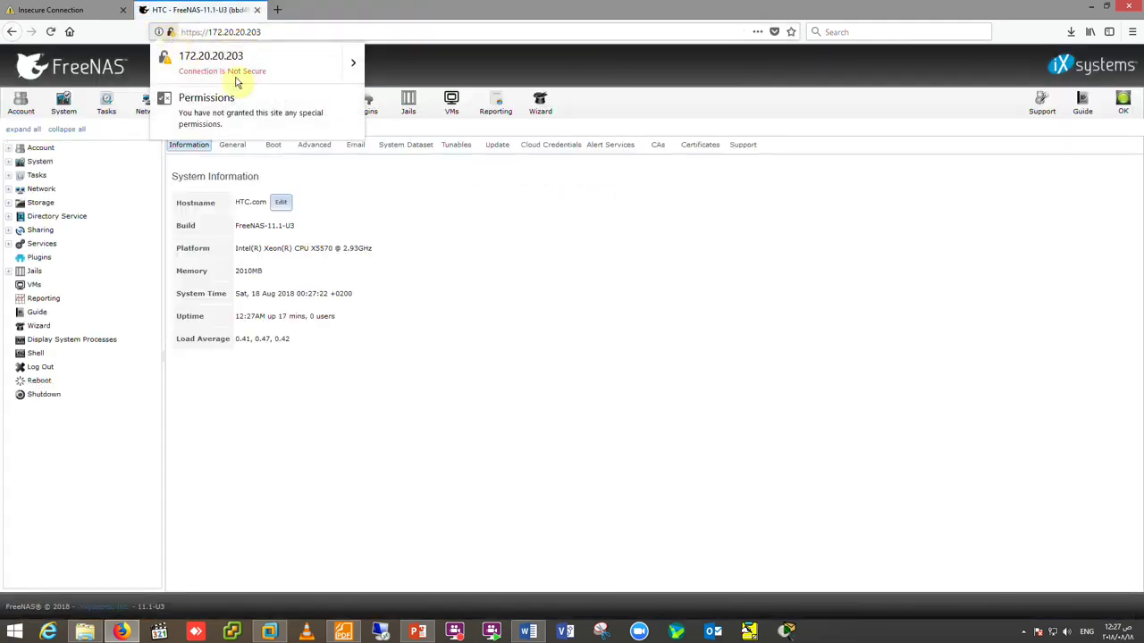
pyautogui.click(351, 65)
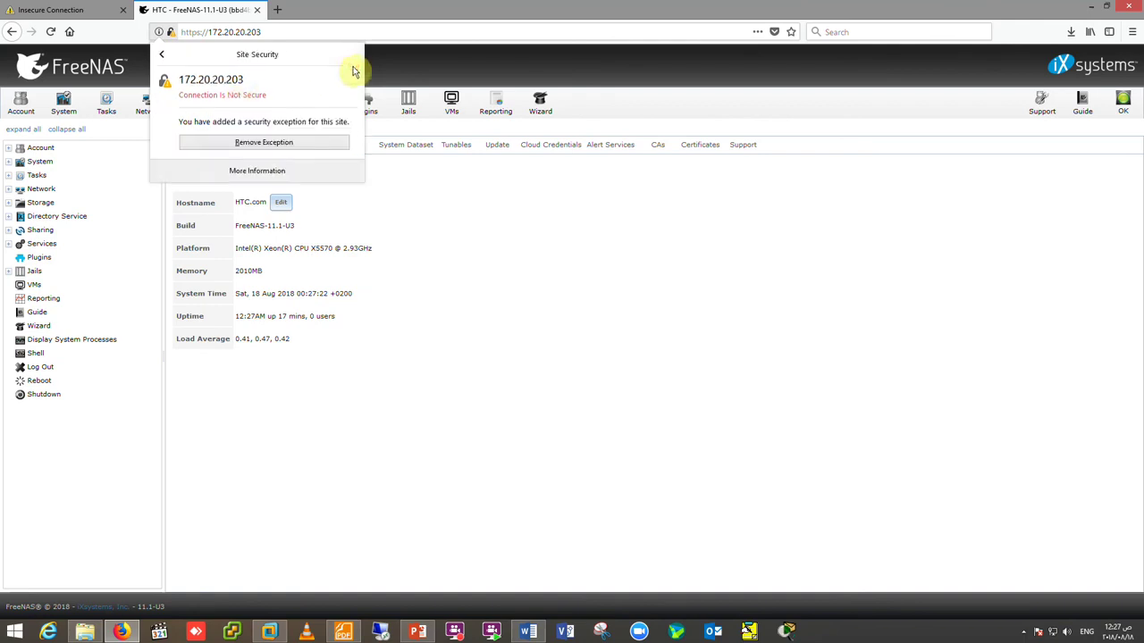
pyautogui.click(280, 146)
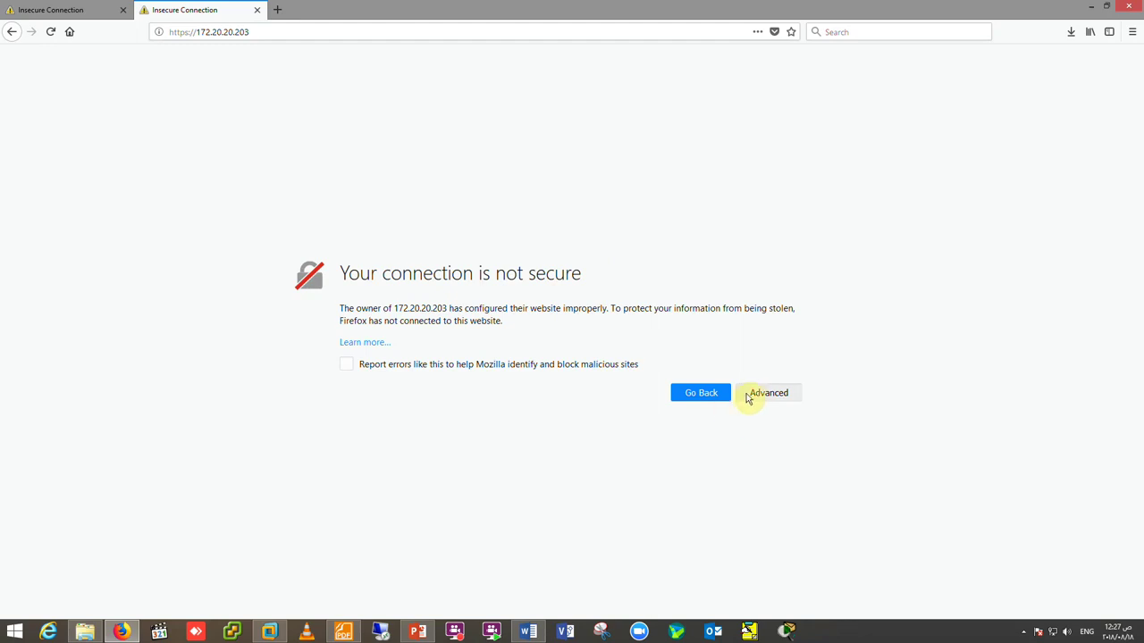
# - Add and confirm a new security exception for 172.20.20.203 so FreeNAS loads over HTTPS
pyautogui.click(752, 395)
pyautogui.scroll(-1, 715, 554)
pyautogui.click(735, 577)
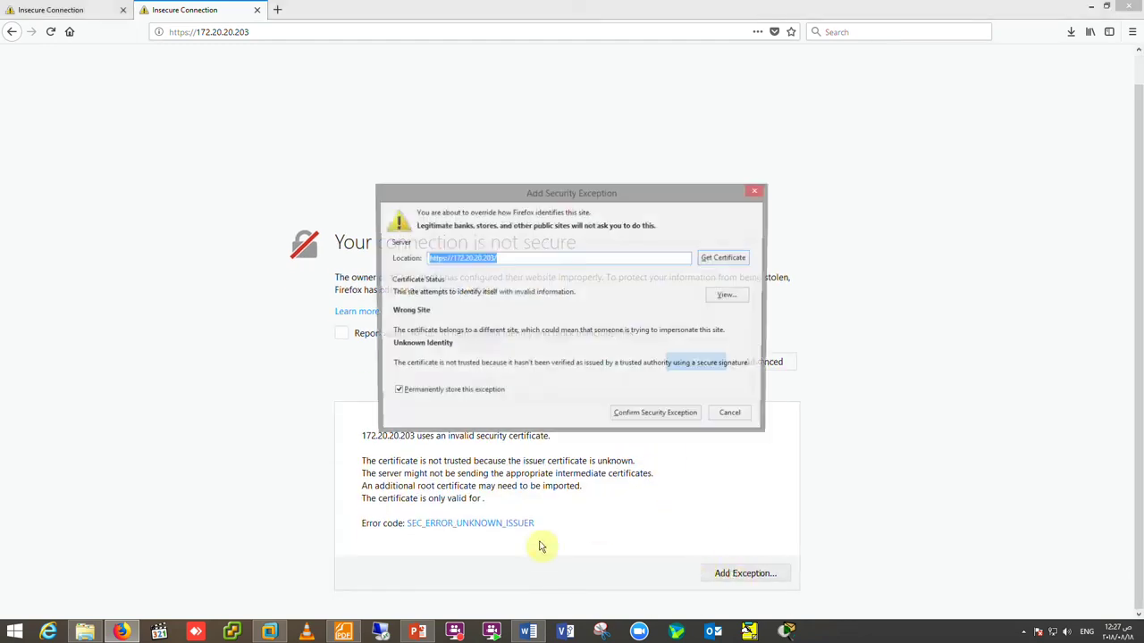
pyautogui.click(634, 415)
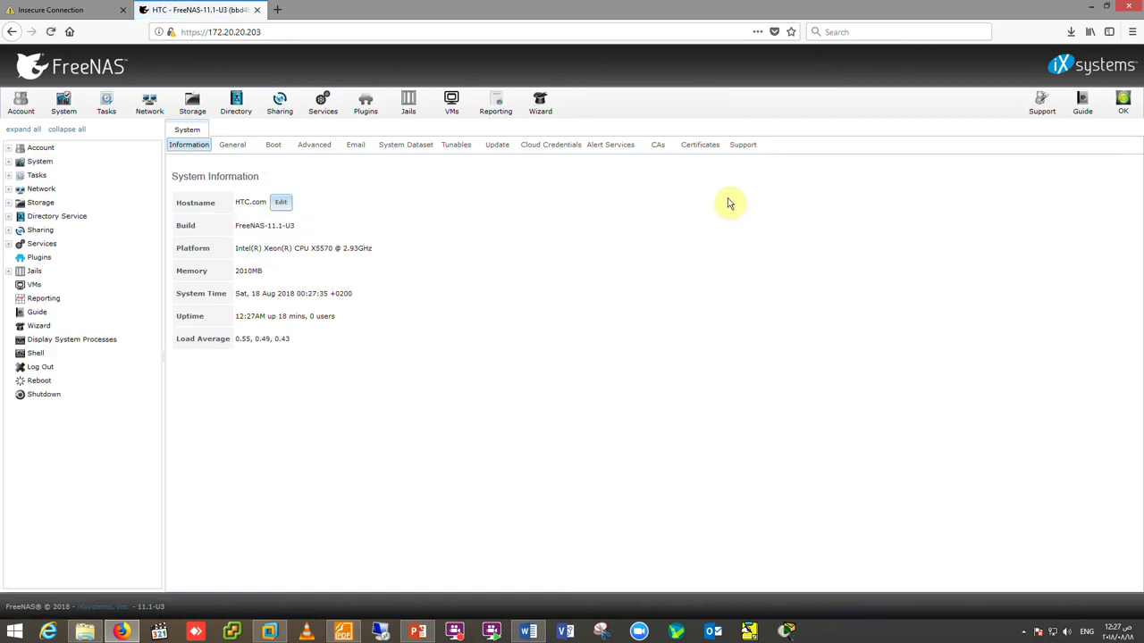
# - Open the Support bug-report form, try the saved login and Bug type, and briefly visit account registration
pyautogui.click(741, 148)
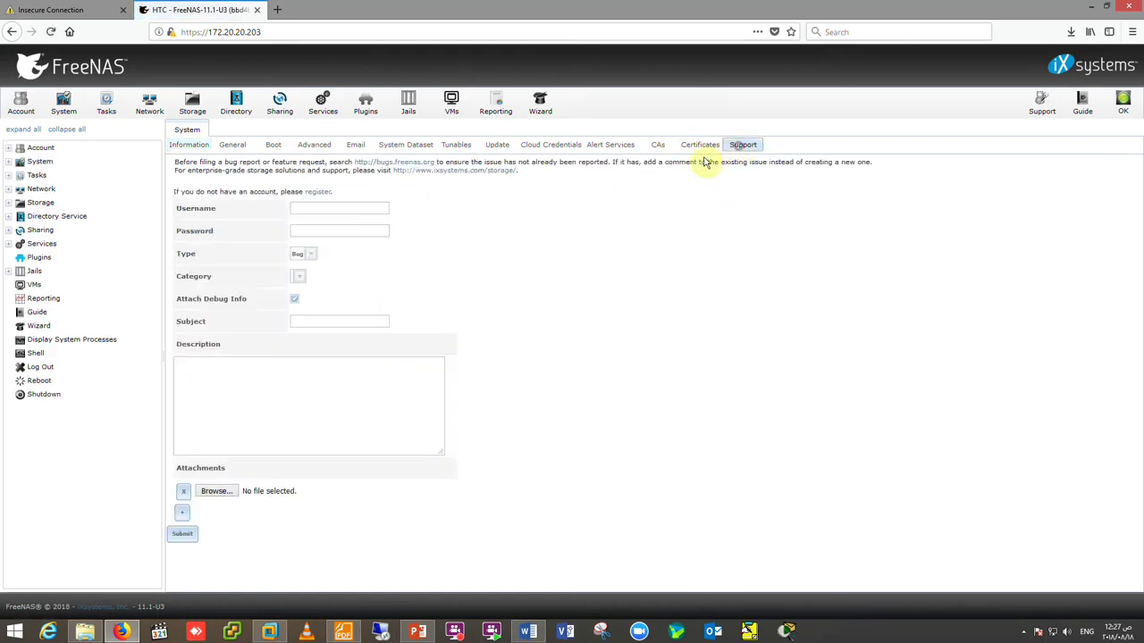
pyautogui.click(317, 207)
pyautogui.click(335, 220)
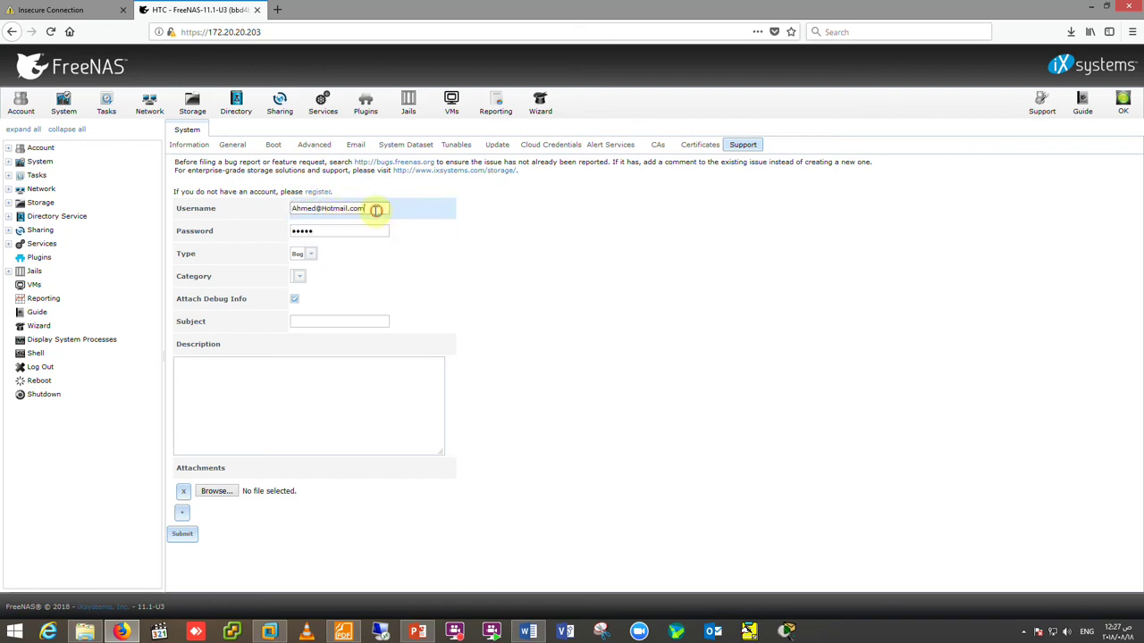
pyautogui.moveTo(376, 209); pyautogui.dragTo(302, 208)
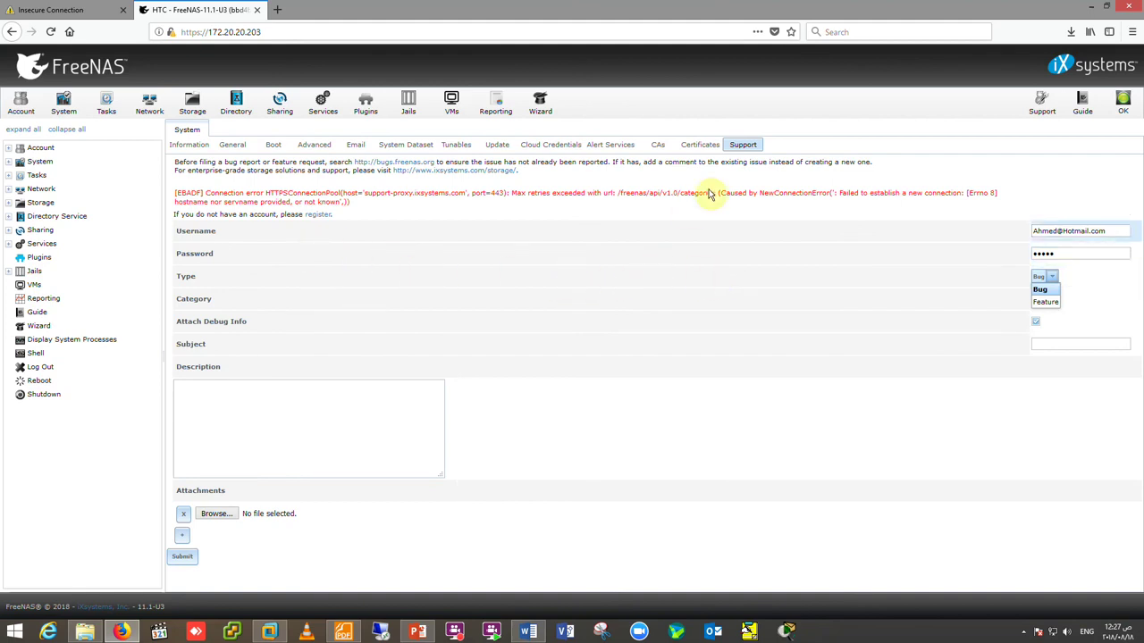
pyautogui.click(1054, 278)
pyautogui.click(1054, 277)
pyautogui.click(1054, 278)
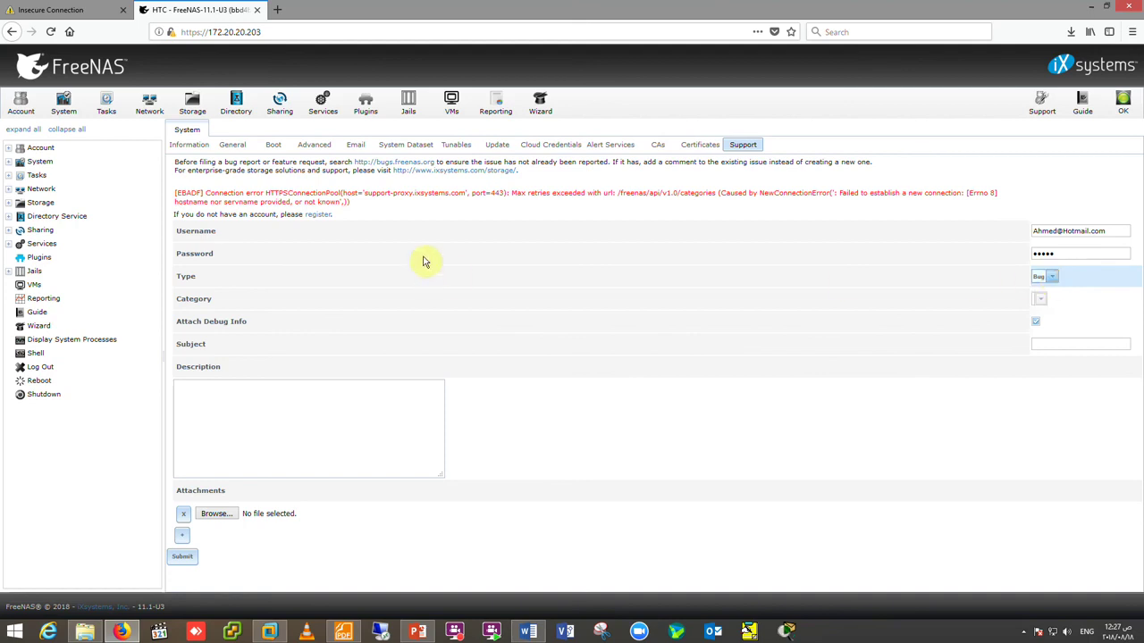
pyautogui.click(323, 216)
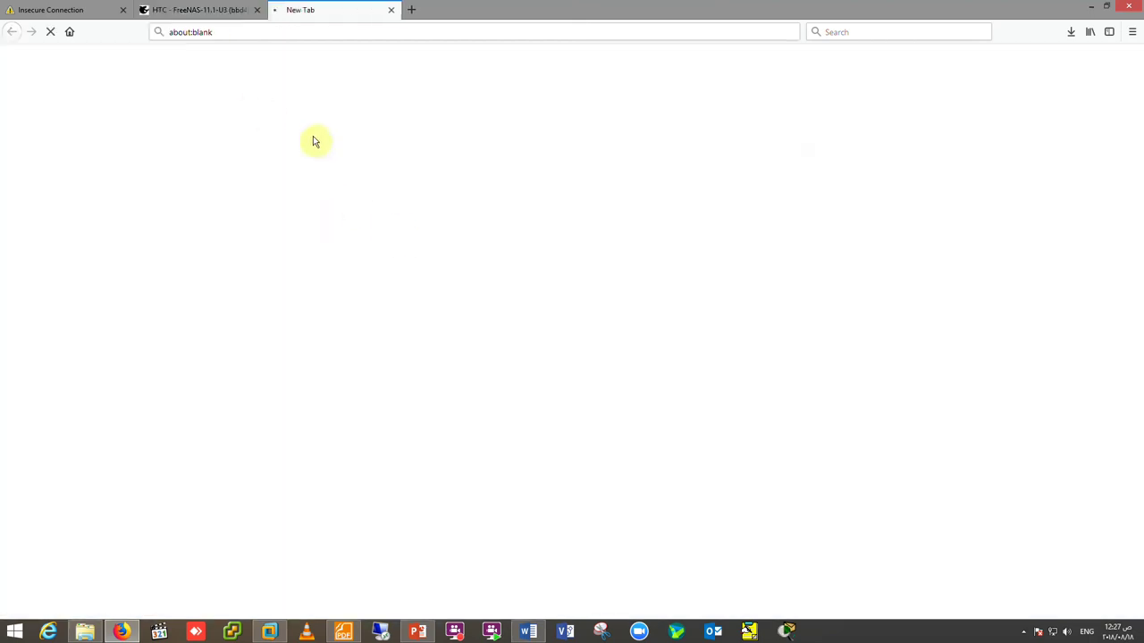
pyautogui.click(205, 9)
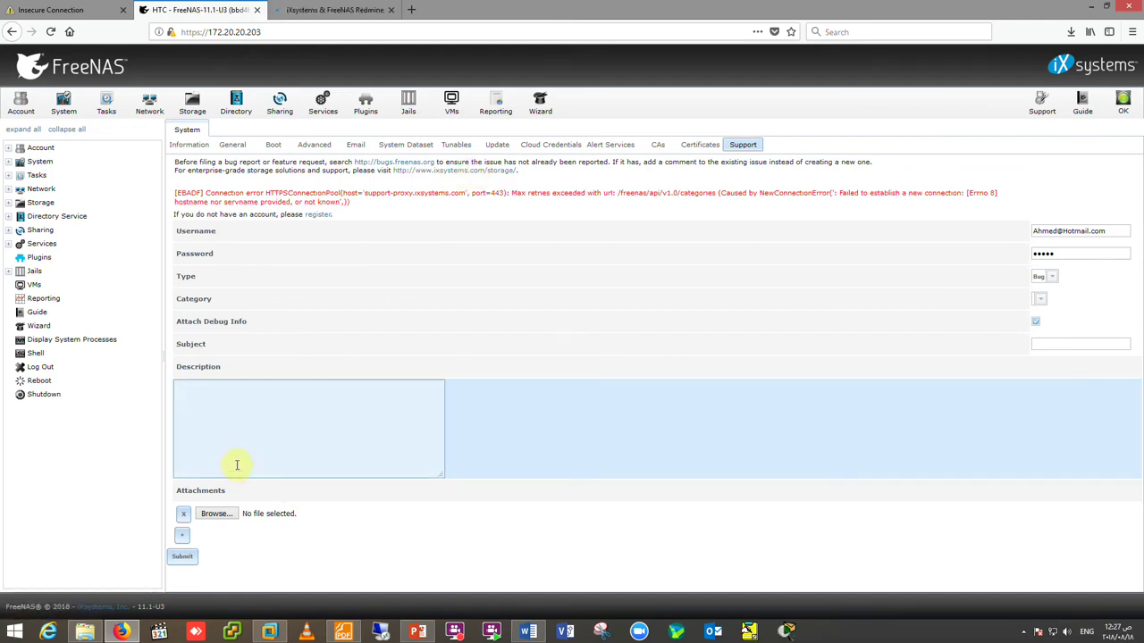
# - Check the Certificates list, then go through the empty bug-report fields, keeping Bug as type
pyautogui.click(697, 147)
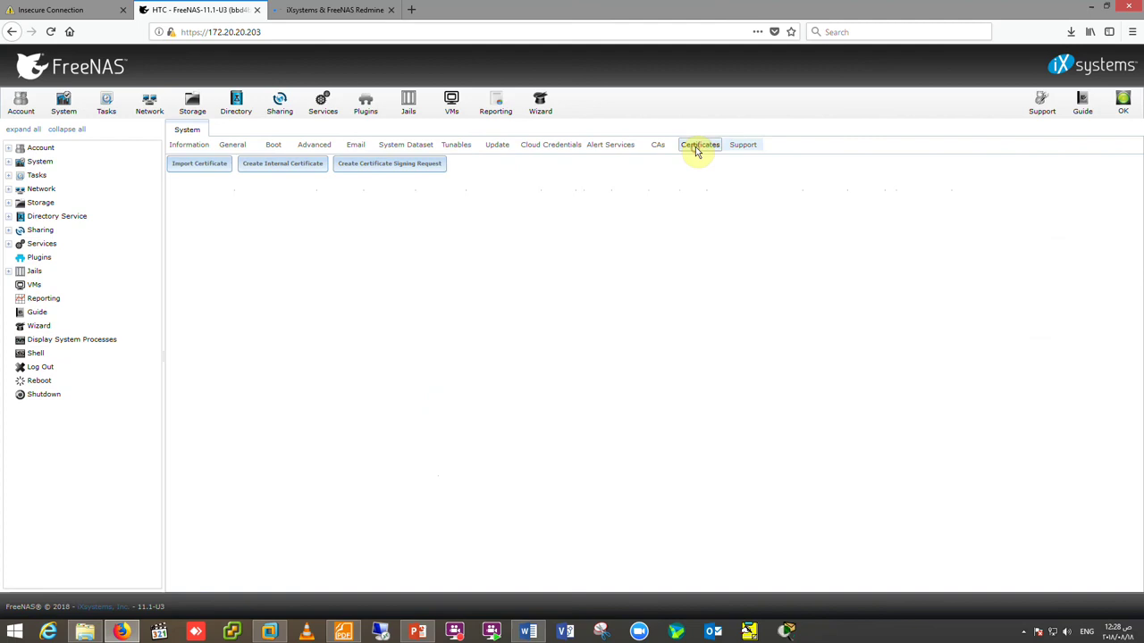
pyautogui.click(743, 145)
pyautogui.click(290, 211)
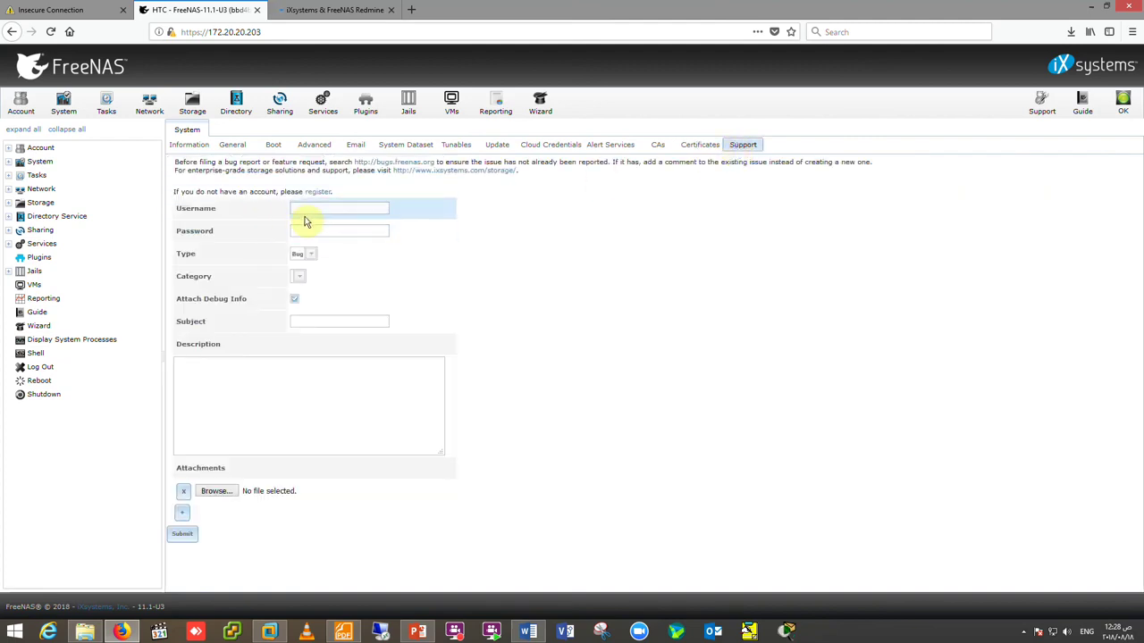
pyautogui.click(312, 230)
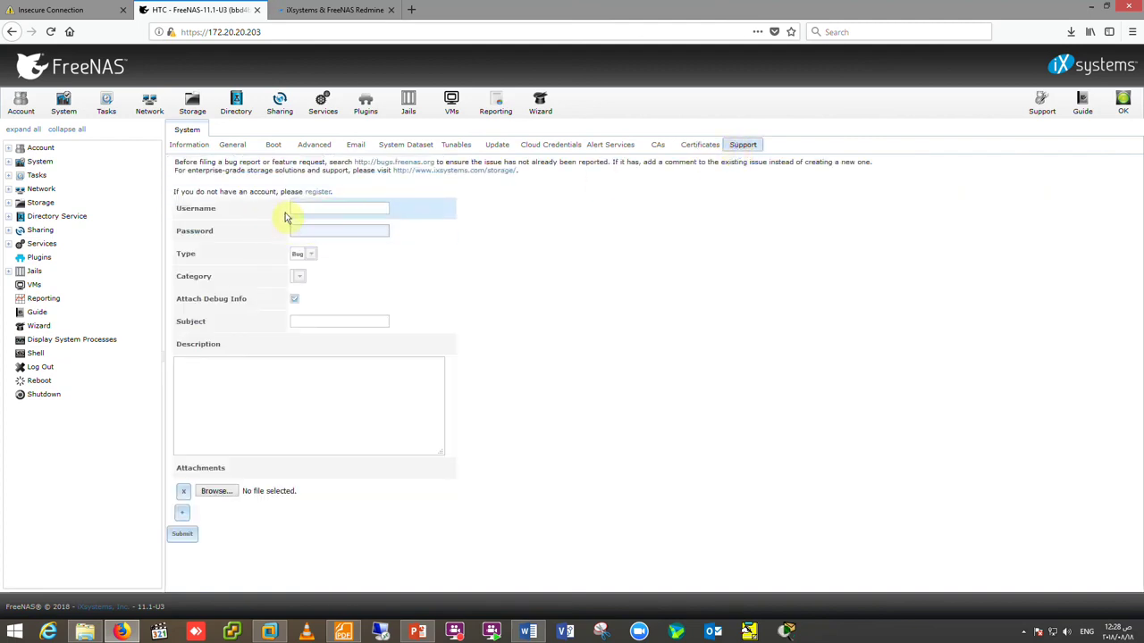
pyautogui.click(312, 254)
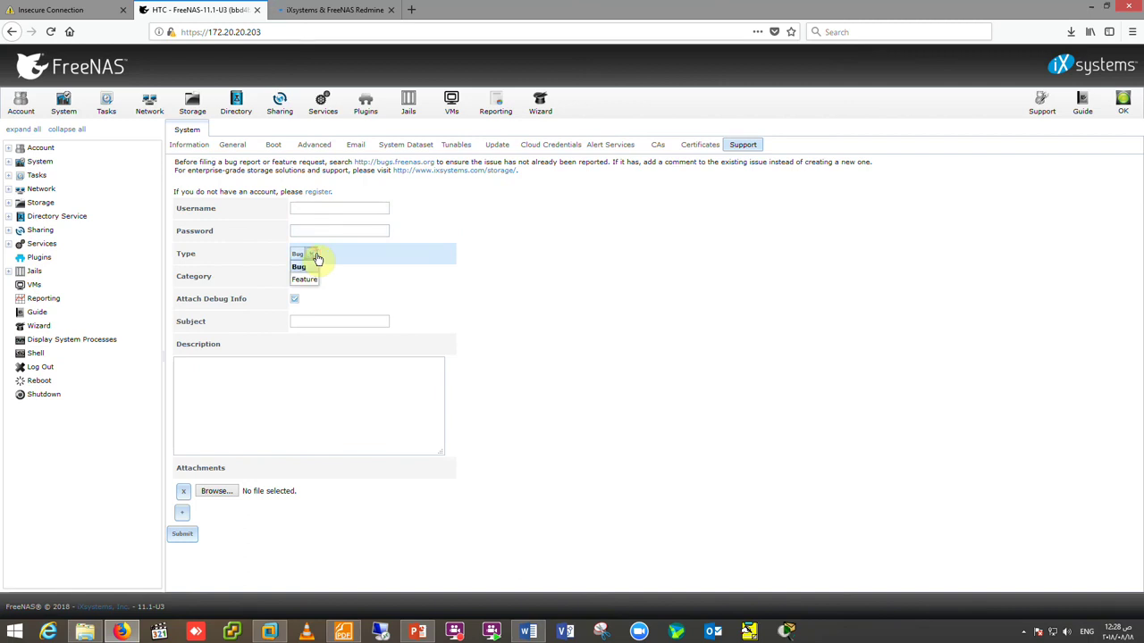
pyautogui.click(361, 291)
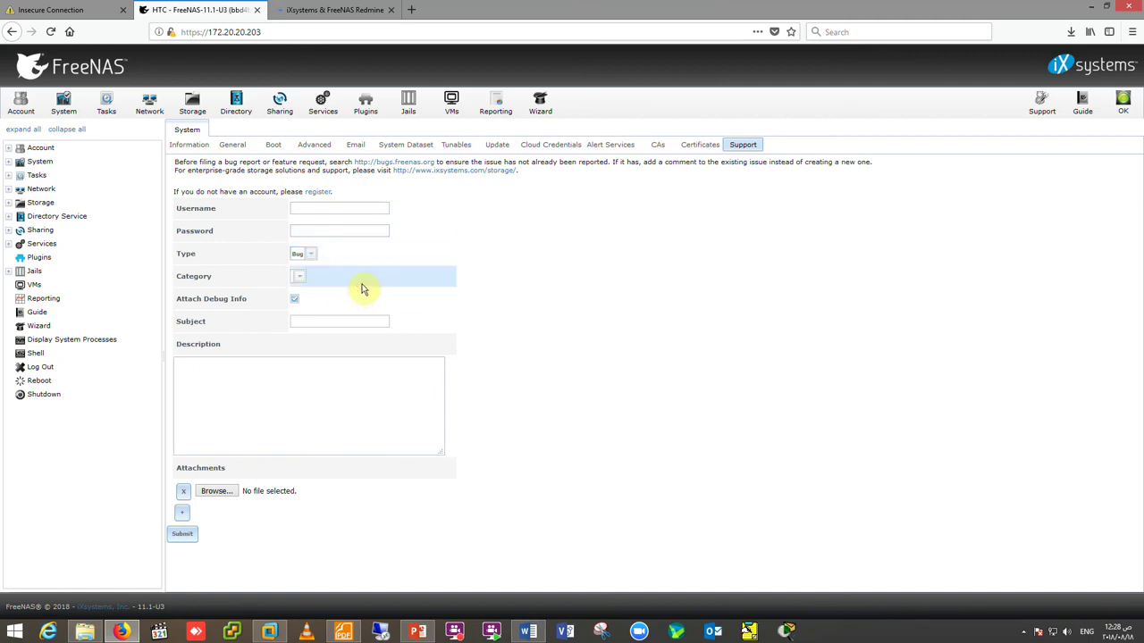
pyautogui.click(347, 322)
pyautogui.click(294, 393)
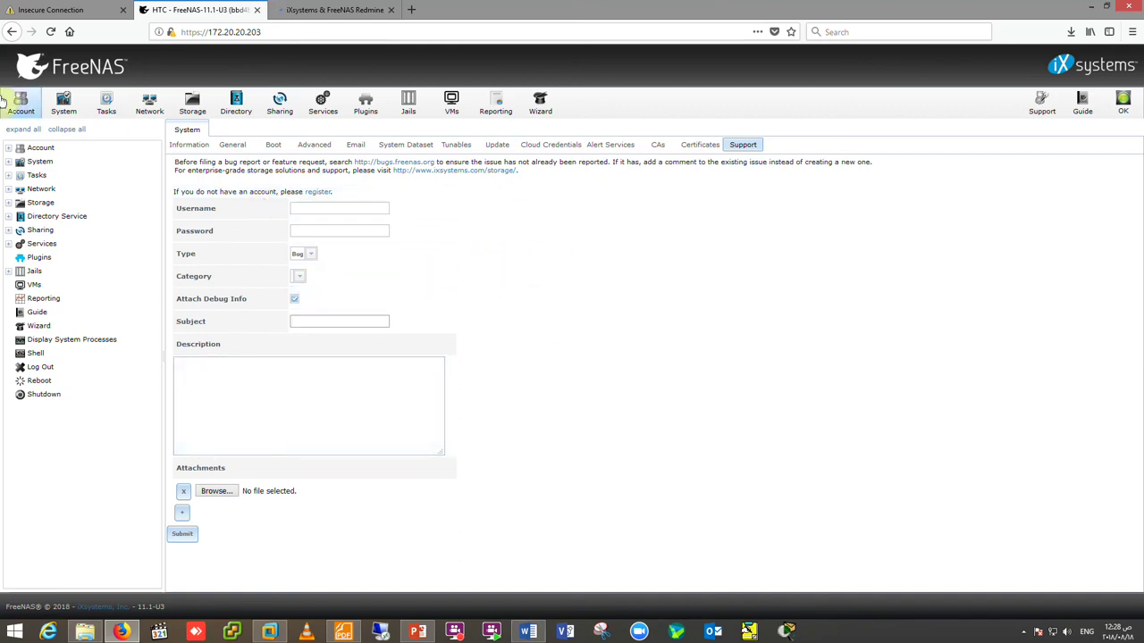
# - Confirm WebGUI uses HTTPS port 443 with HTCCompany certificate, then list the HTC-Company and Initial-Install boot environments
pyautogui.click(27, 105)
pyautogui.click(61, 104)
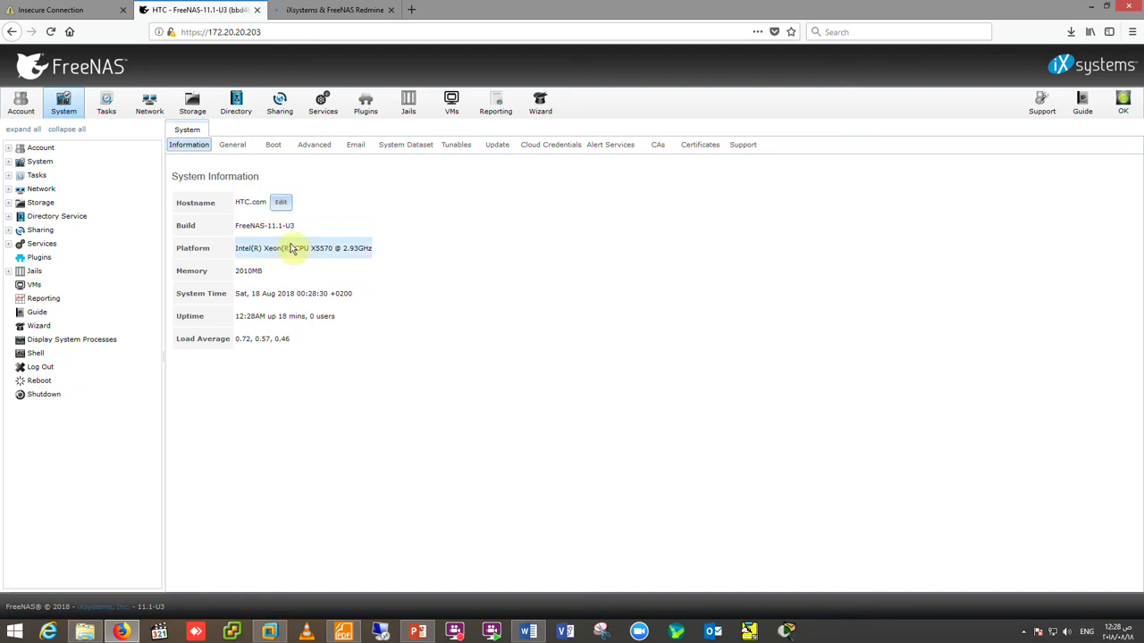
pyautogui.click(234, 149)
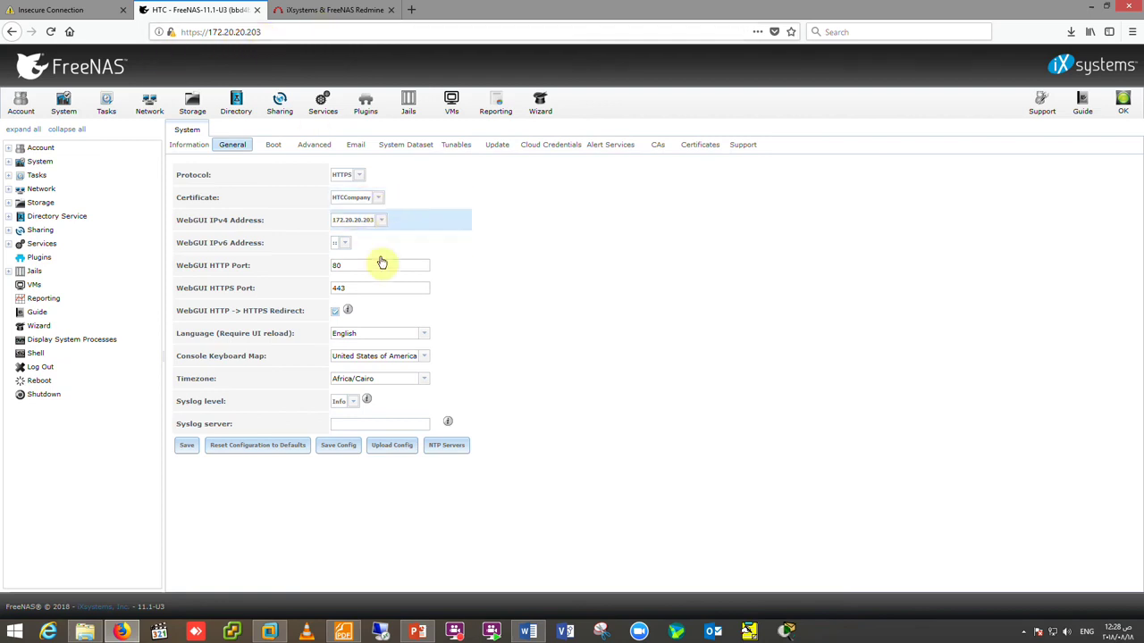
pyautogui.click(355, 292)
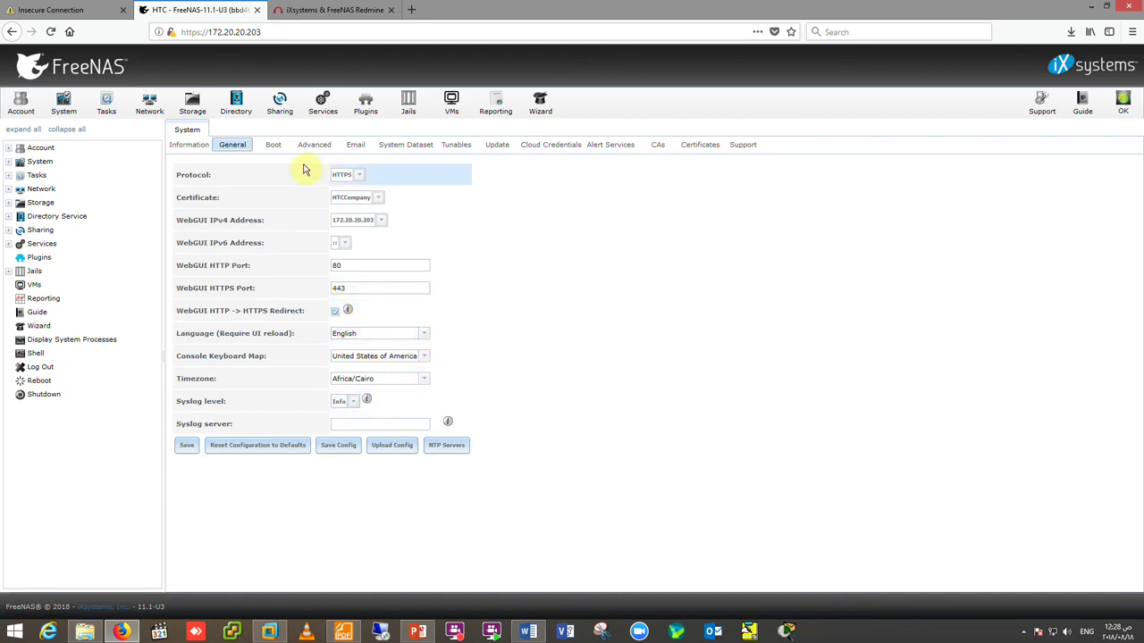
pyautogui.click(273, 145)
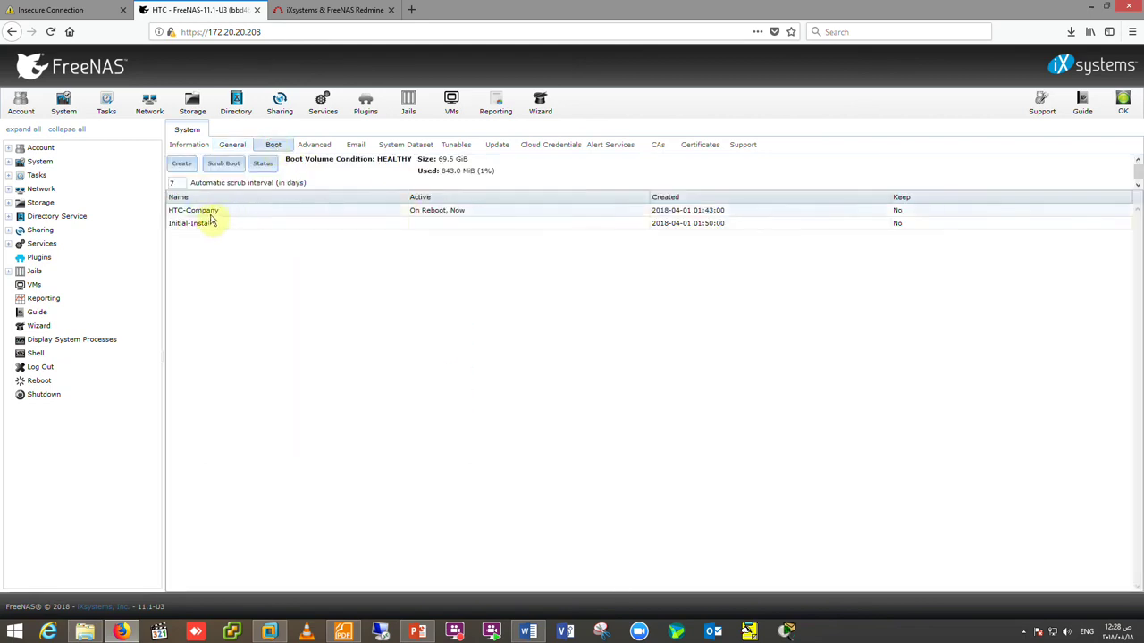
# - Review the Advanced tab's MOTD banner text and Remote Graphite Server Hostname field, then show Email settings
pyautogui.click(314, 145)
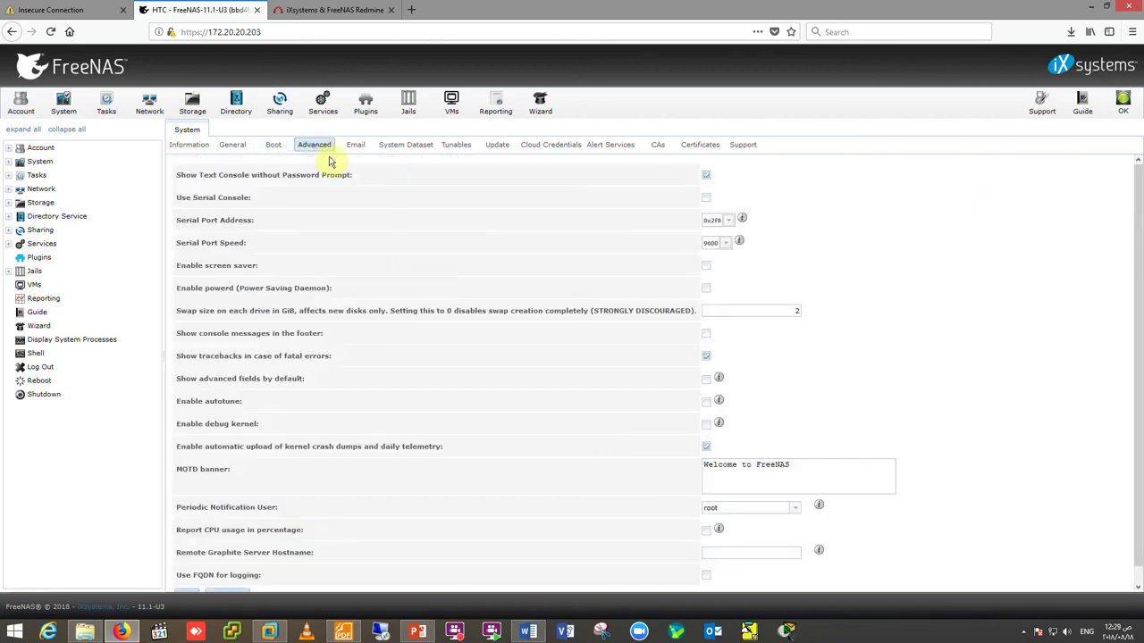
pyautogui.scroll(-1, 617, 255)
pyautogui.moveTo(895, 468); pyautogui.dragTo(681, 455)
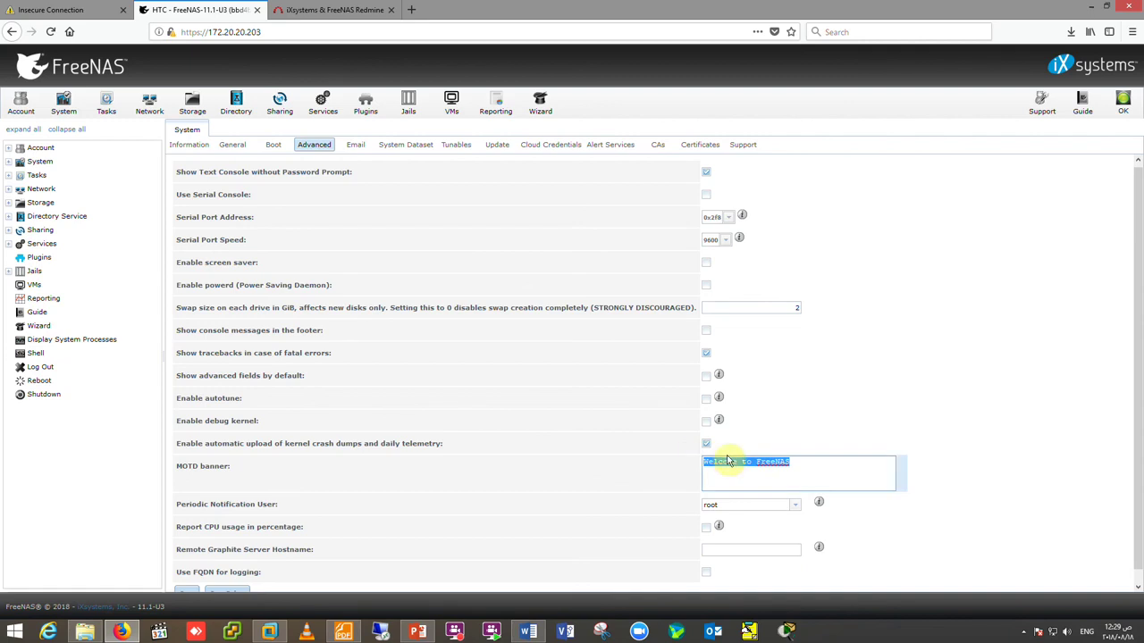
pyautogui.scroll(-1, 731, 466)
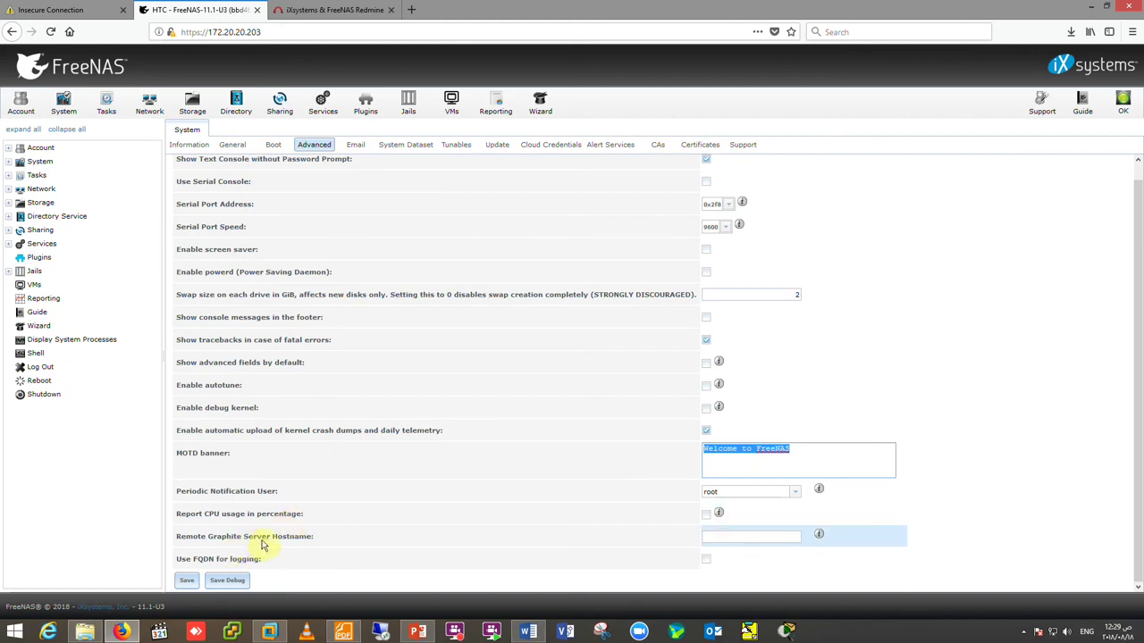
pyautogui.click(710, 534)
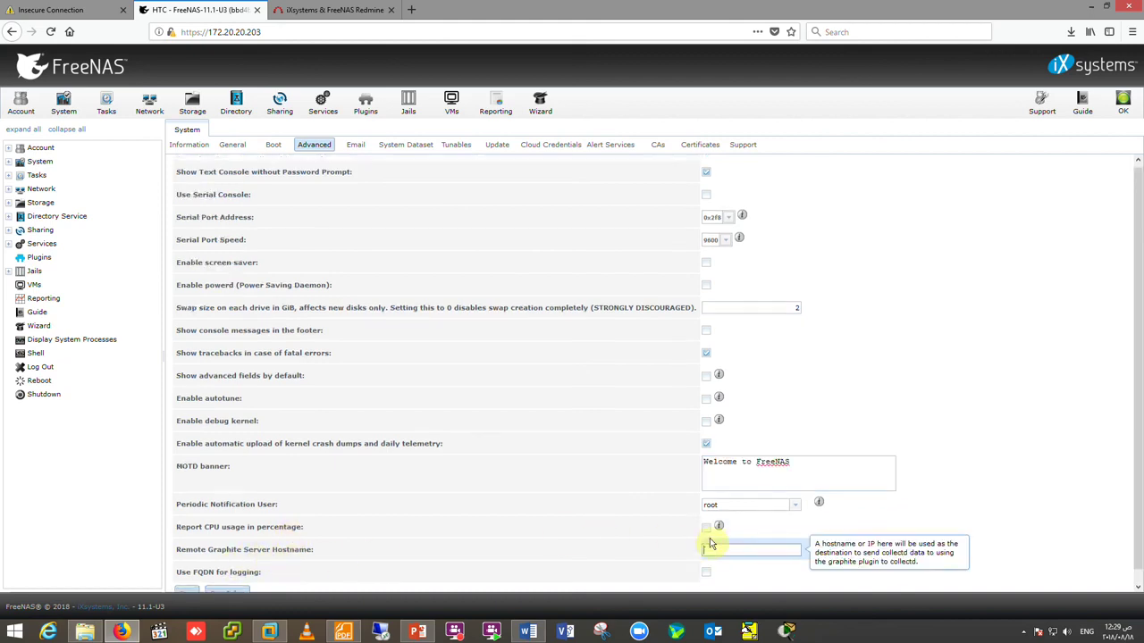
pyautogui.scroll(-1, 532, 486)
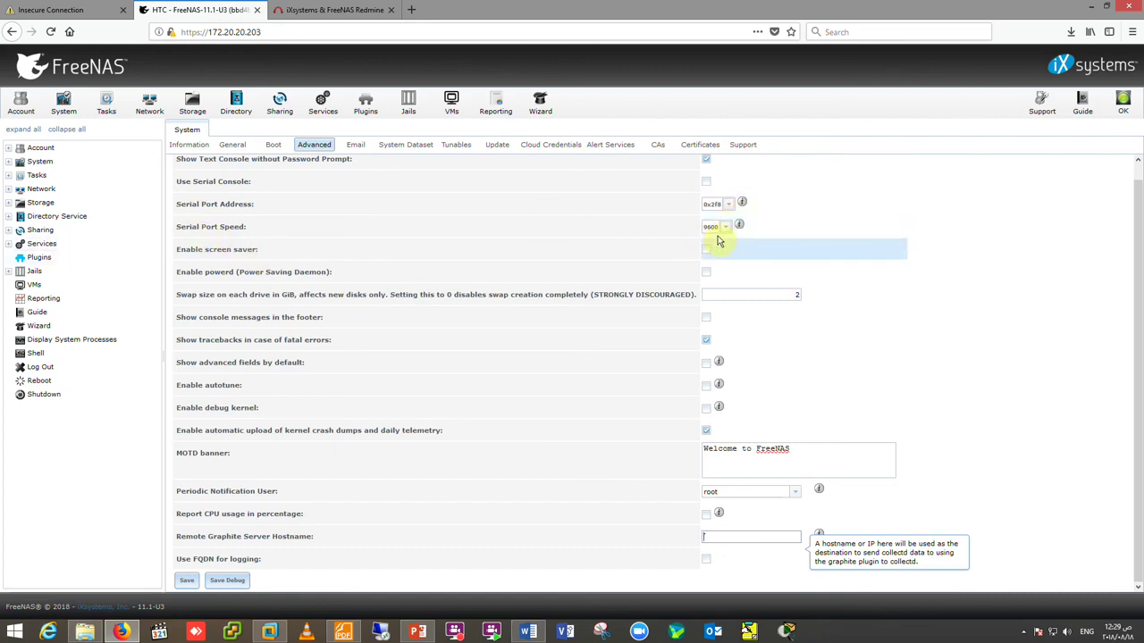
pyautogui.scroll(1, 446, 214)
pyautogui.click(355, 145)
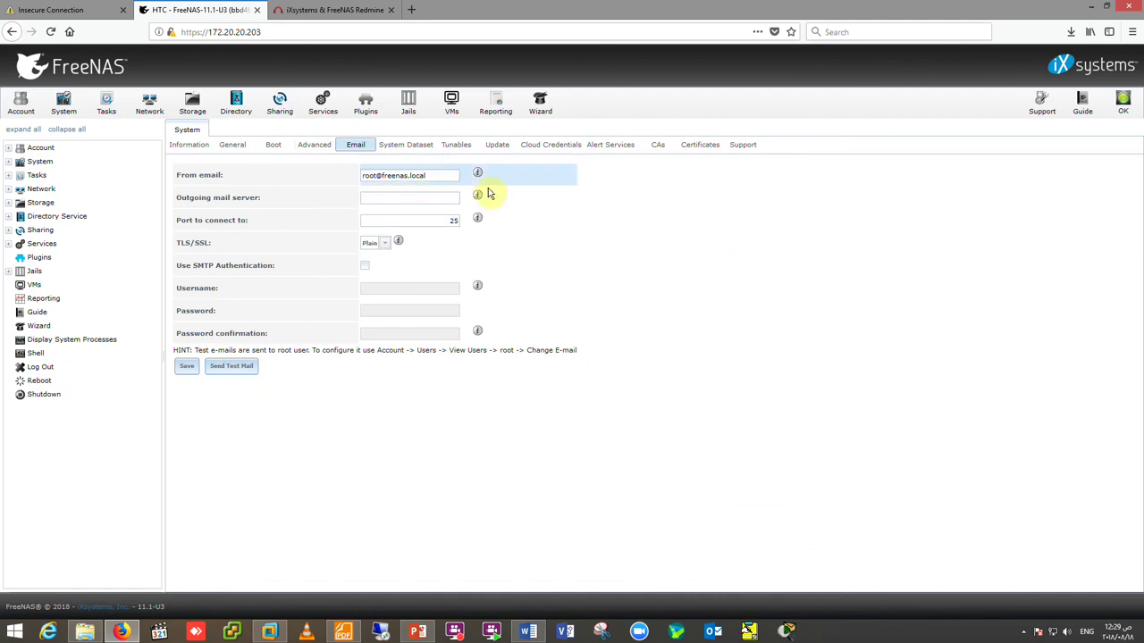
# - Review the outgoing mail server field and keep email TLS/SSL encryption set to Plain
pyautogui.click(404, 200)
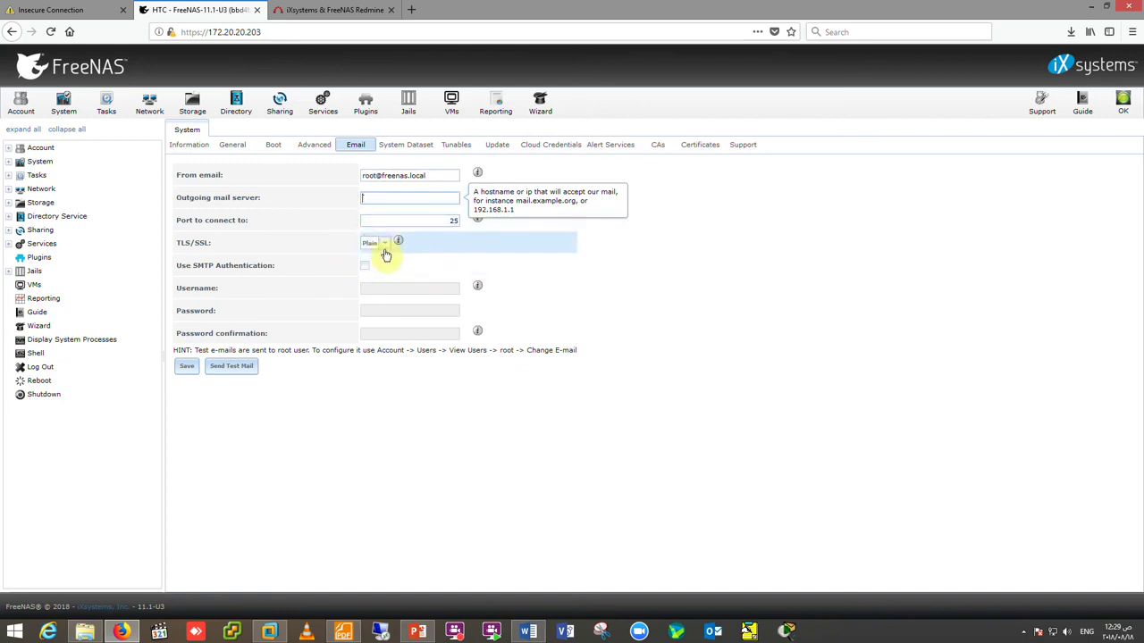
pyautogui.click(379, 245)
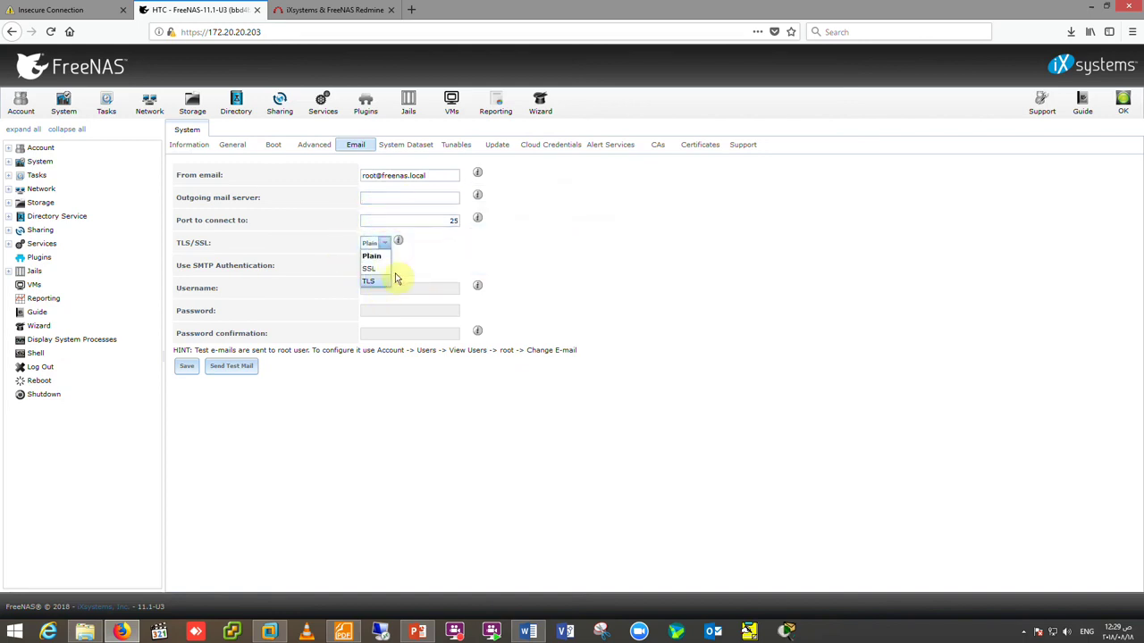
pyautogui.click(412, 270)
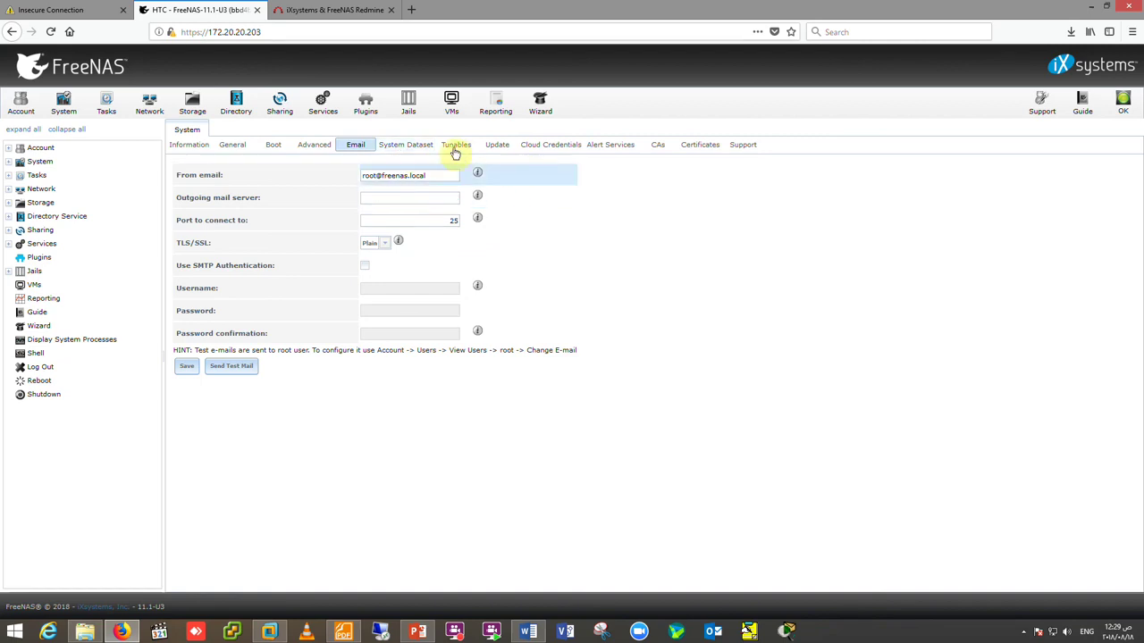
# - Look over the Cloud Credentials and Update pages, ending on the empty Alert Services list
pyautogui.click(555, 152)
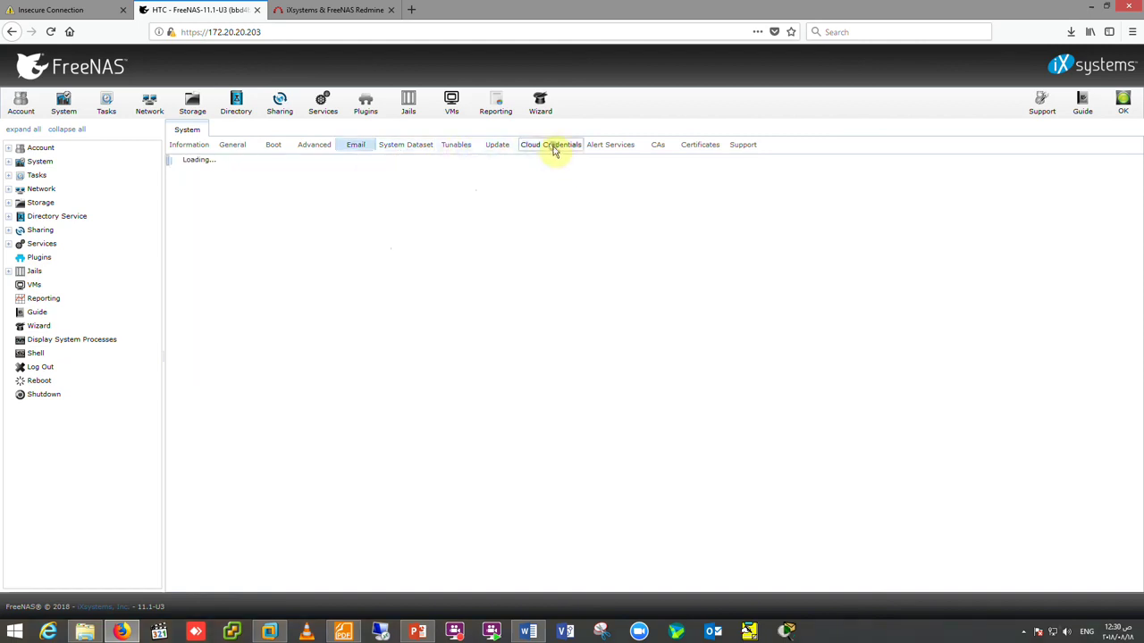
pyautogui.click(499, 151)
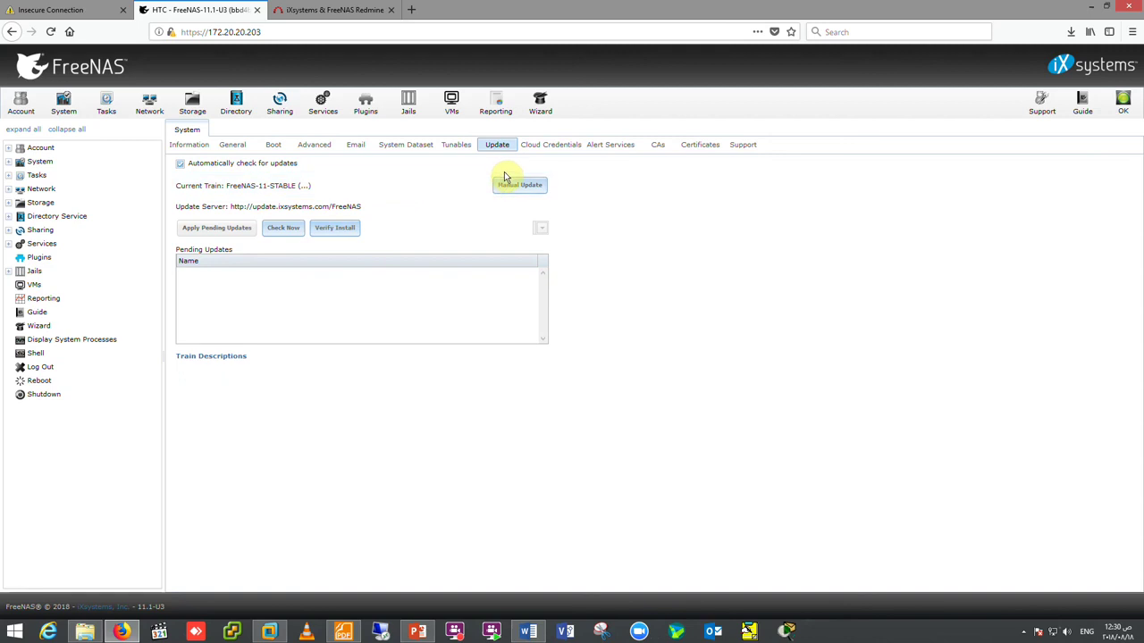
pyautogui.click(544, 148)
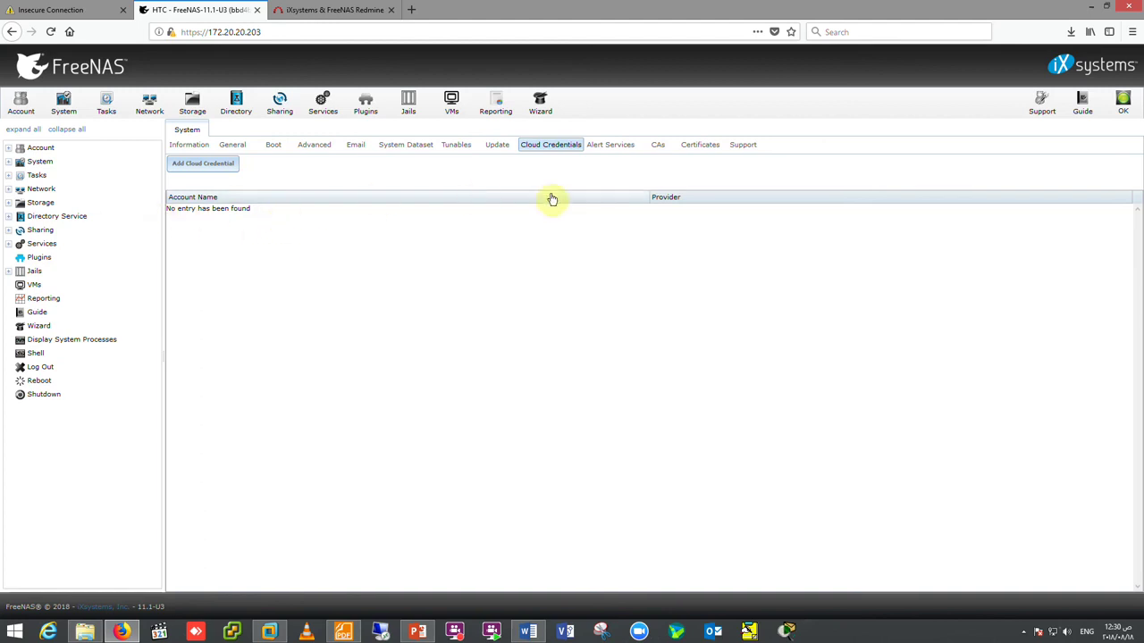
pyautogui.click(617, 147)
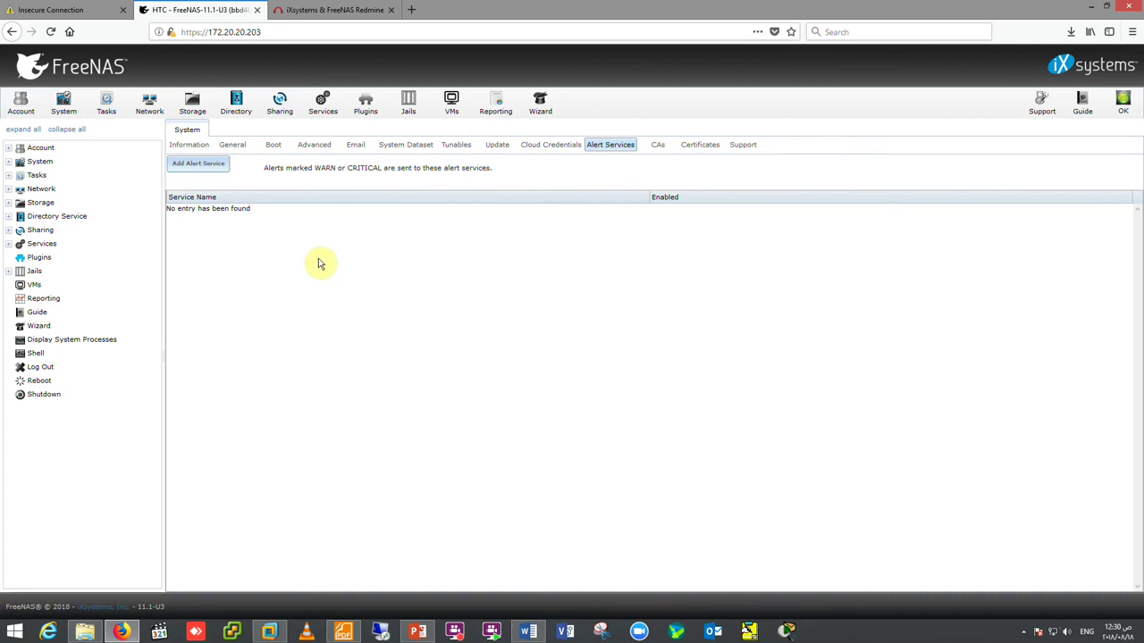
pyautogui.click(193, 166)
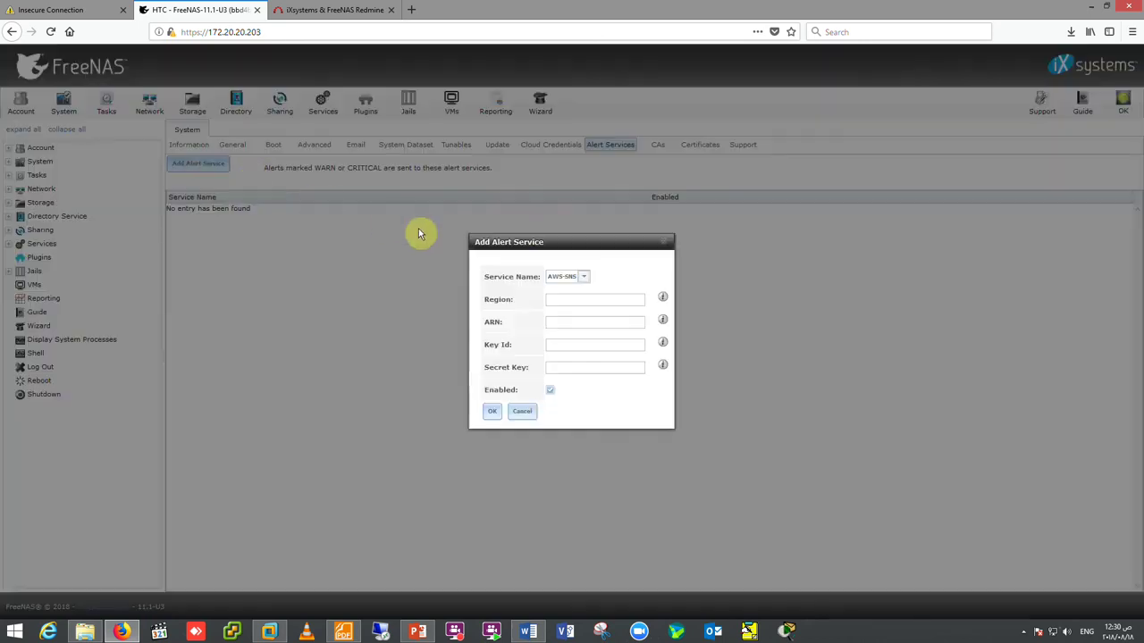
pyautogui.click(522, 412)
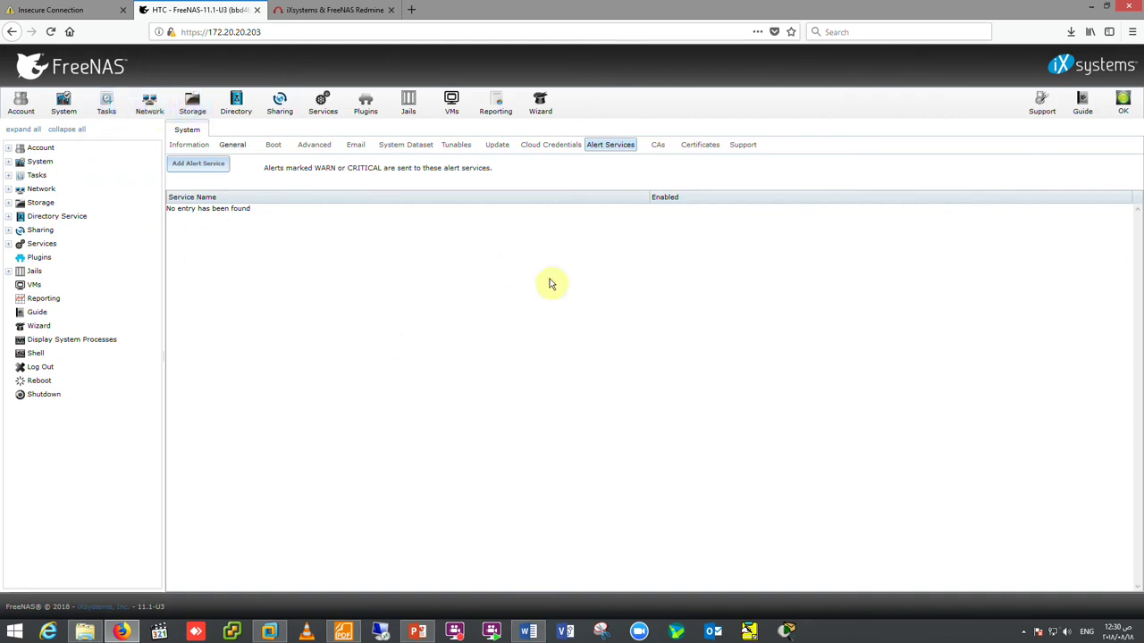
pyautogui.click(1024, 633)
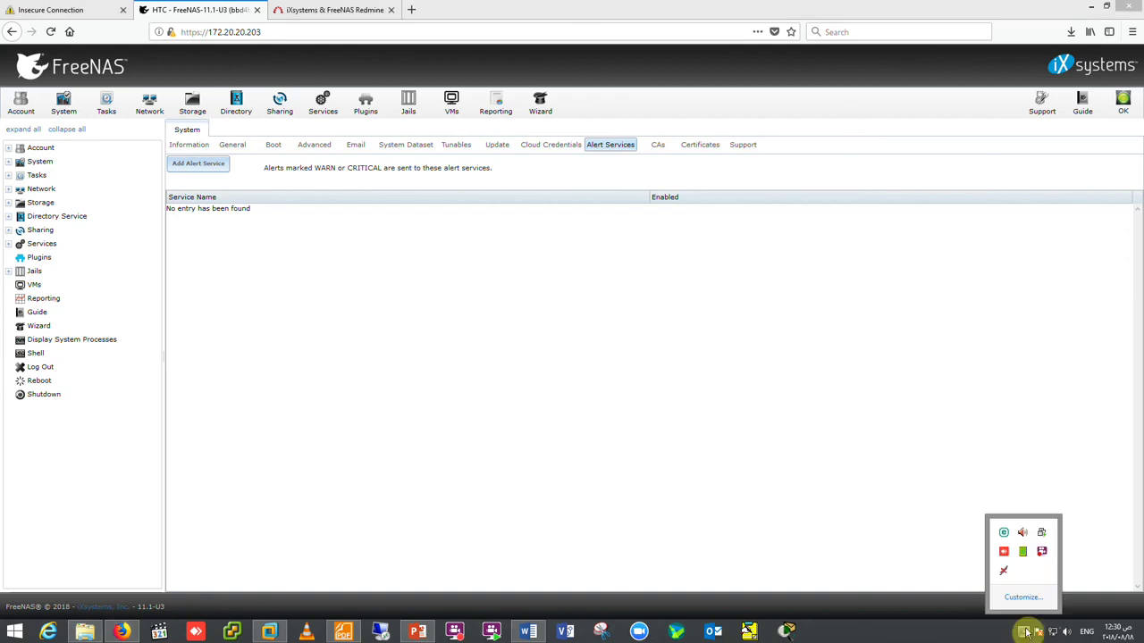
pyautogui.click(1041, 551)
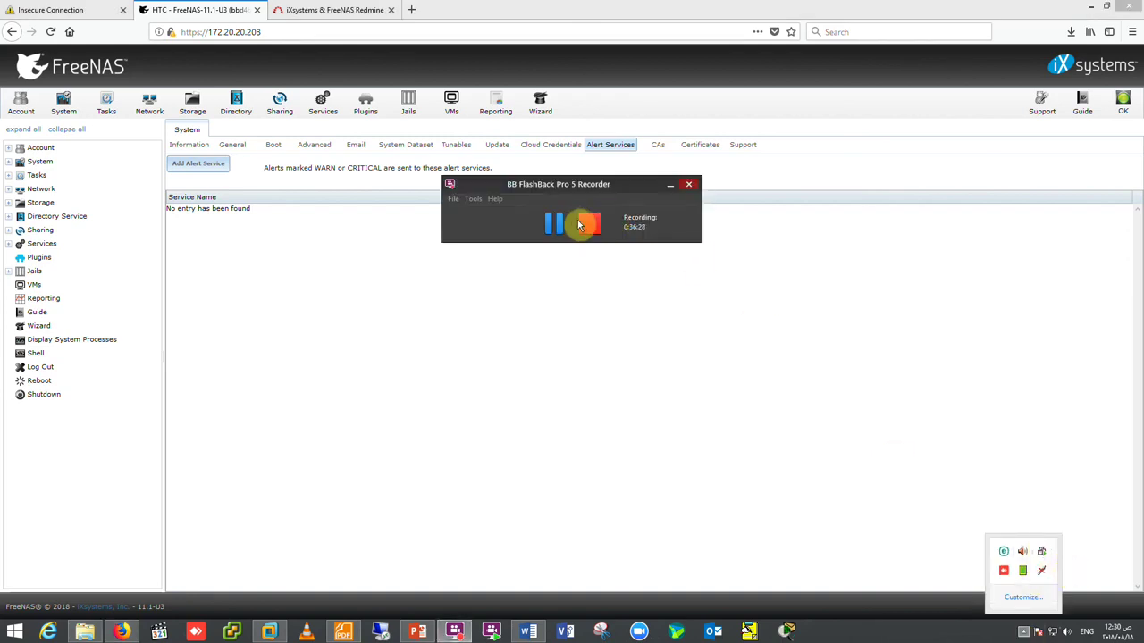